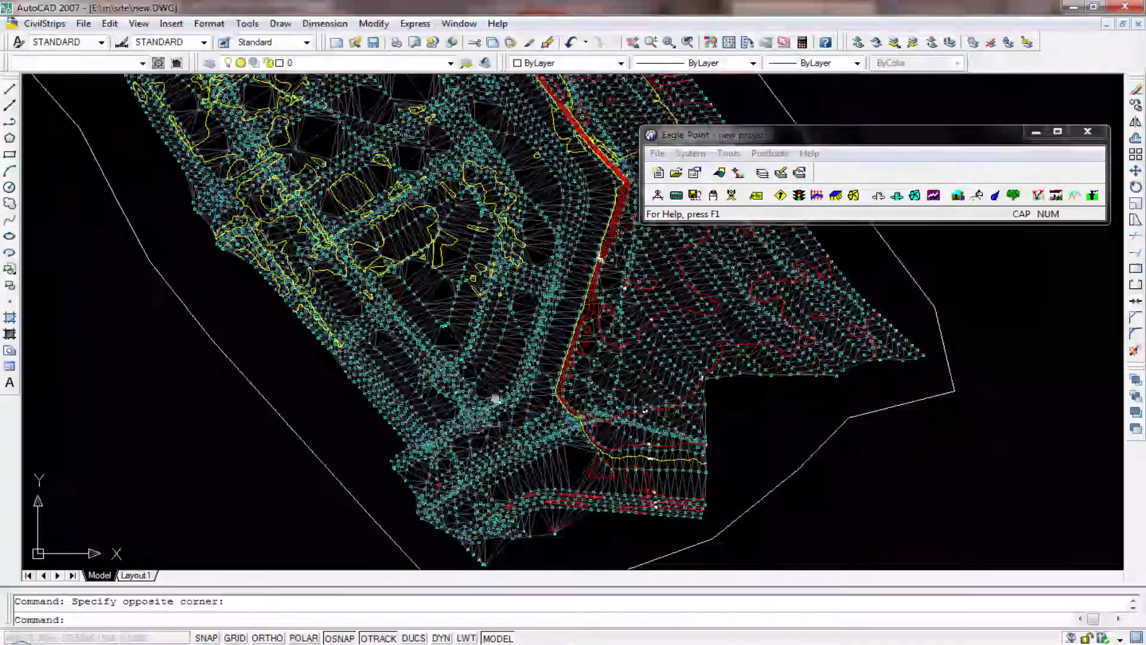
Step: Examine the terrain triangulation and contours around the southern part of the site in new.DWG
scroll(524, 332, "up", 3)
scroll(526, 366, "down", 8)
scroll(525, 366, "up", 6)
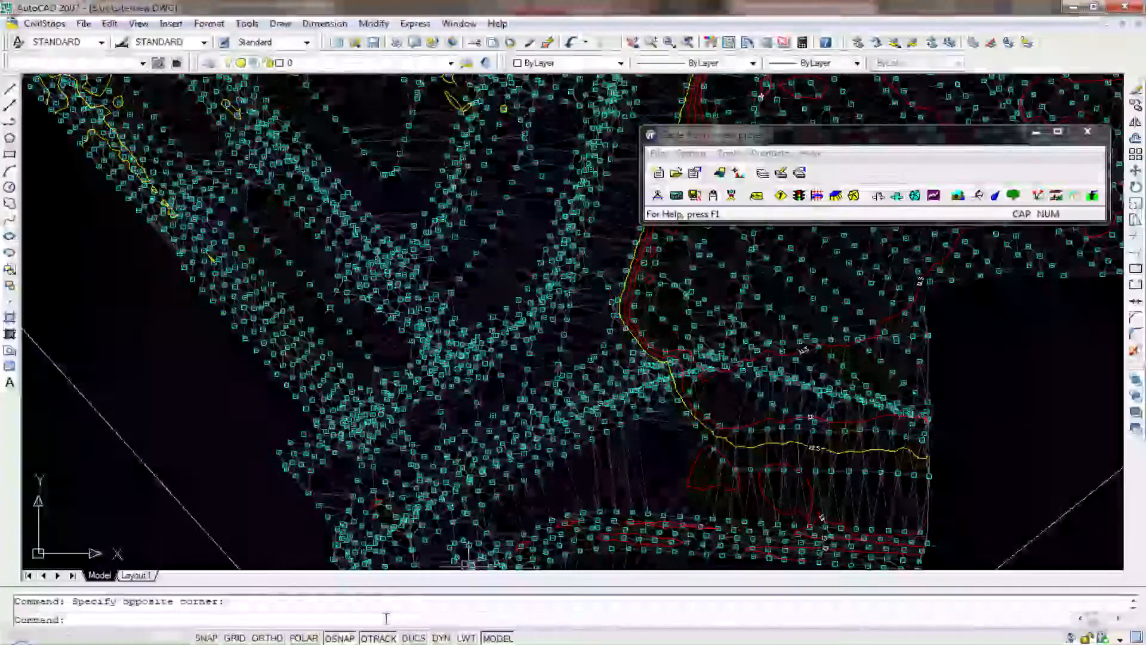
Step: Switch to Drawing1.dwg in AutoCAD 2012 and examine the road plan's centreline, edge lines and station labels from 0+000 onward
left_click(283, 639)
scroll(489, 430, "up", 5)
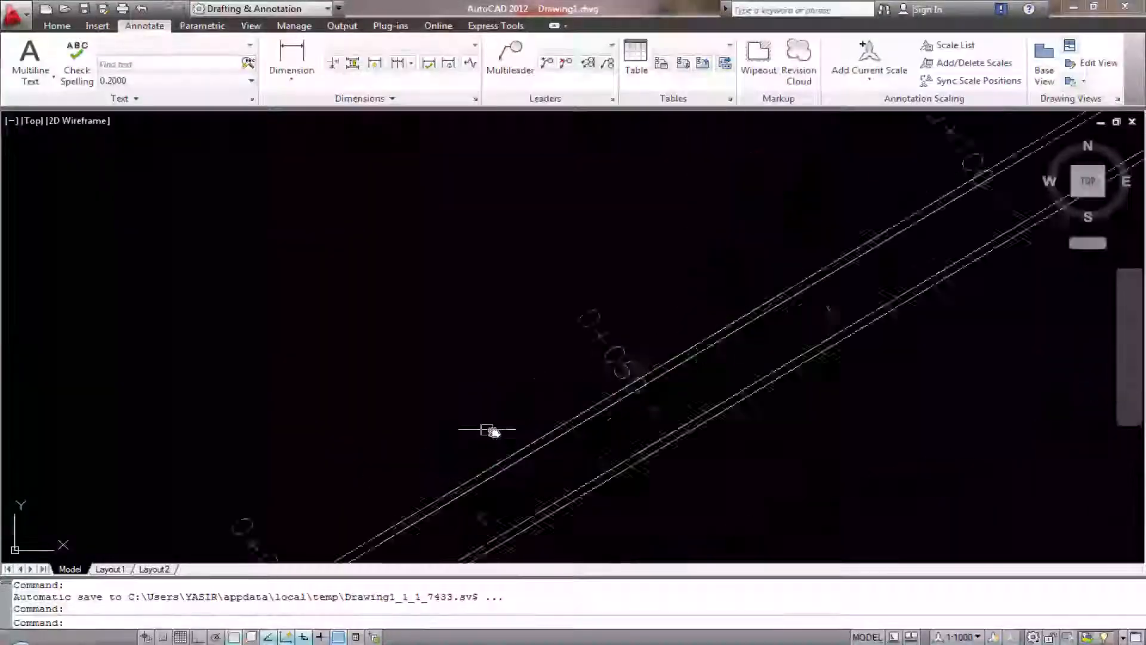
key("Escape")
scroll(612, 471, "down", 5)
middle_click_drag(632, 449, 470, 468)
middle_click_drag(911, 226, 617, 519)
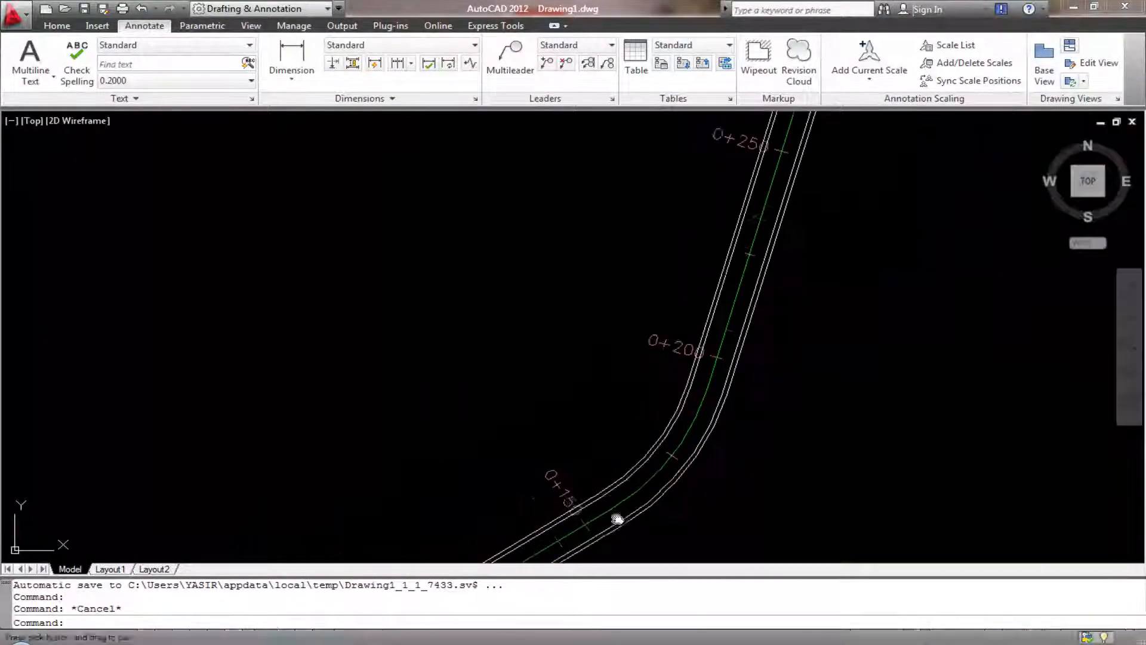
middle_click_drag(776, 203, 672, 541)
middle_click_drag(779, 242, 698, 504)
scroll(470, 522, "down", 3)
middle_click_drag(436, 555, 647, 183)
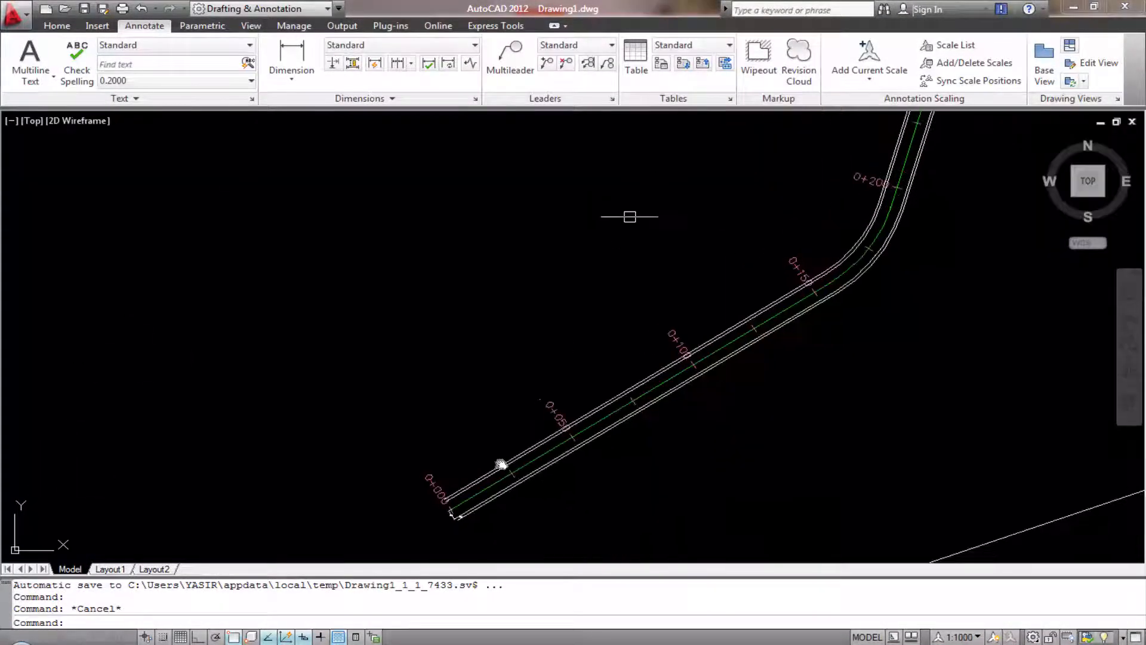
scroll(469, 507, "up", 5)
scroll(491, 498, "down", 5)
middle_click_drag(563, 465, 452, 524)
key("Escape")
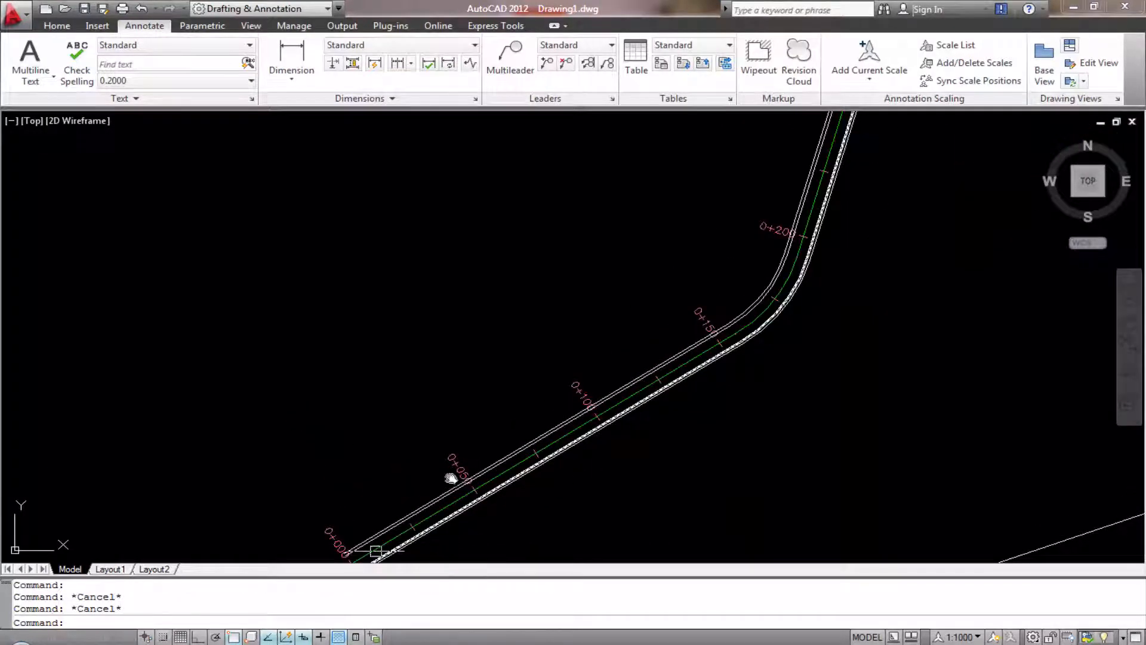
mouse_move(684, 179)
middle_mouse_down()
mouse_move(550, 550)
mouse_move(553, 639)
middle_mouse_up()
scroll(710, 370, "down", 6)
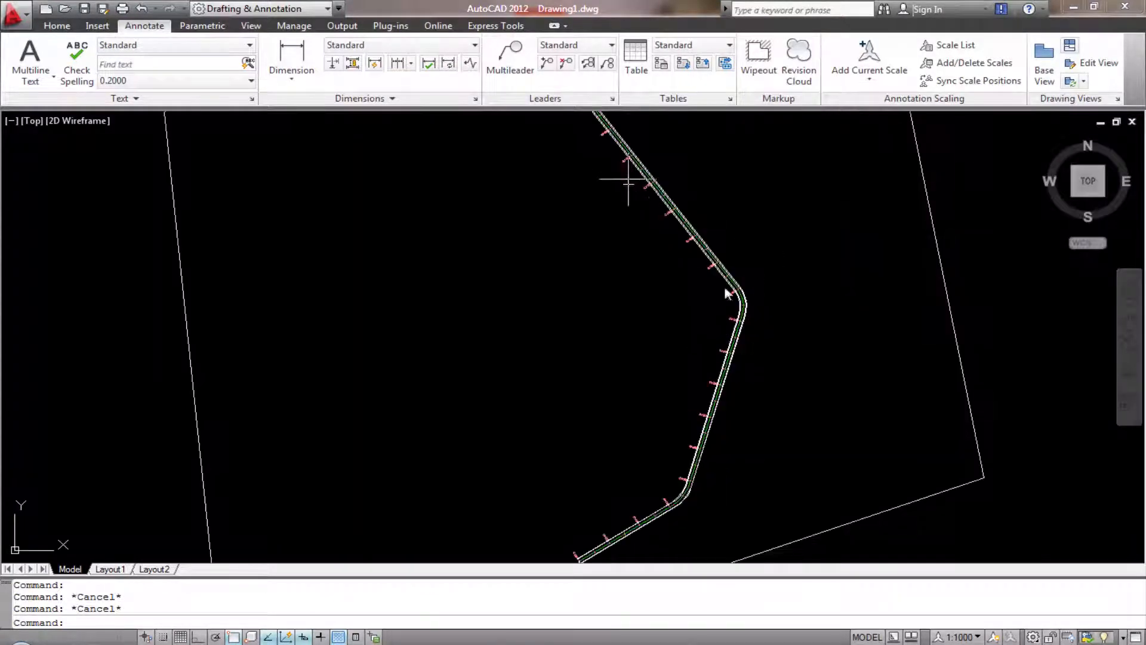
Step: Examine the lane and shoulder width dimensions at the road's start, station 0+000
scroll(786, 335, "up", 3)
mouse_move(745, 437)
middle_mouse_down()
mouse_move(776, 221)
mouse_move(800, 143)
middle_mouse_up()
mouse_move(661, 550)
middle_mouse_down()
mouse_move(696, 409)
mouse_move(795, 179)
middle_mouse_up()
scroll(556, 433, "up", 7)
middle_click_drag(455, 450, 409, 452)
middle_click_drag(219, 548, 453, 366)
scroll(450, 364, "up", 6)
middle_click_drag(330, 321, 394, 353)
scroll(385, 303, "down", 6)
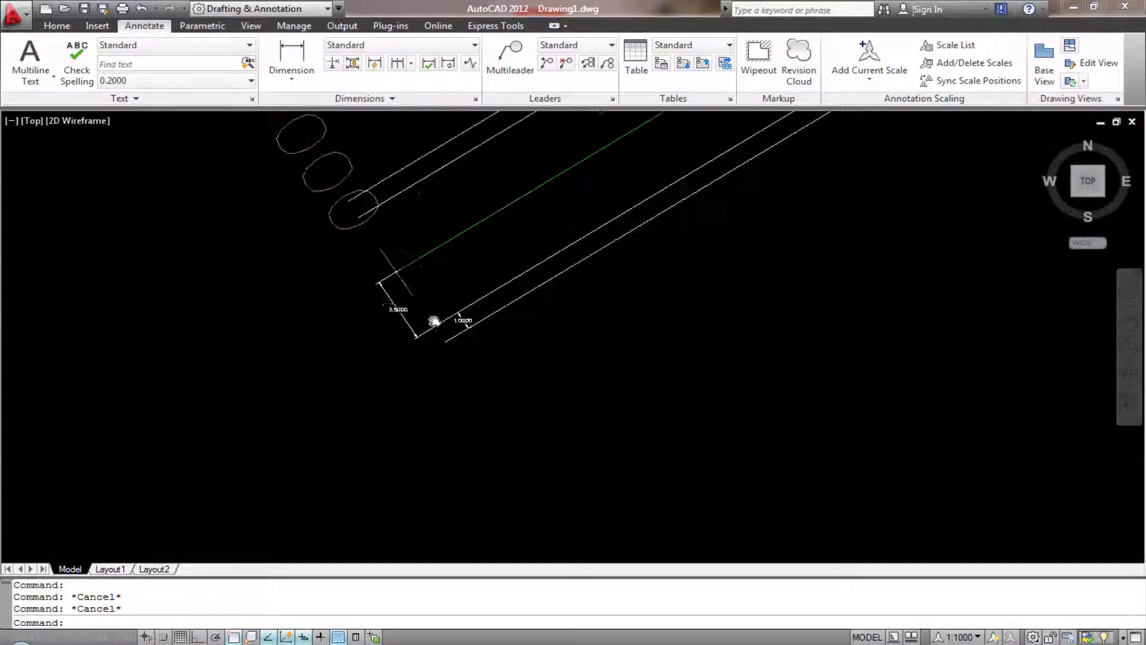
scroll(446, 320, "up", 6)
scroll(425, 316, "up", 3)
scroll(392, 311, "down", 6)
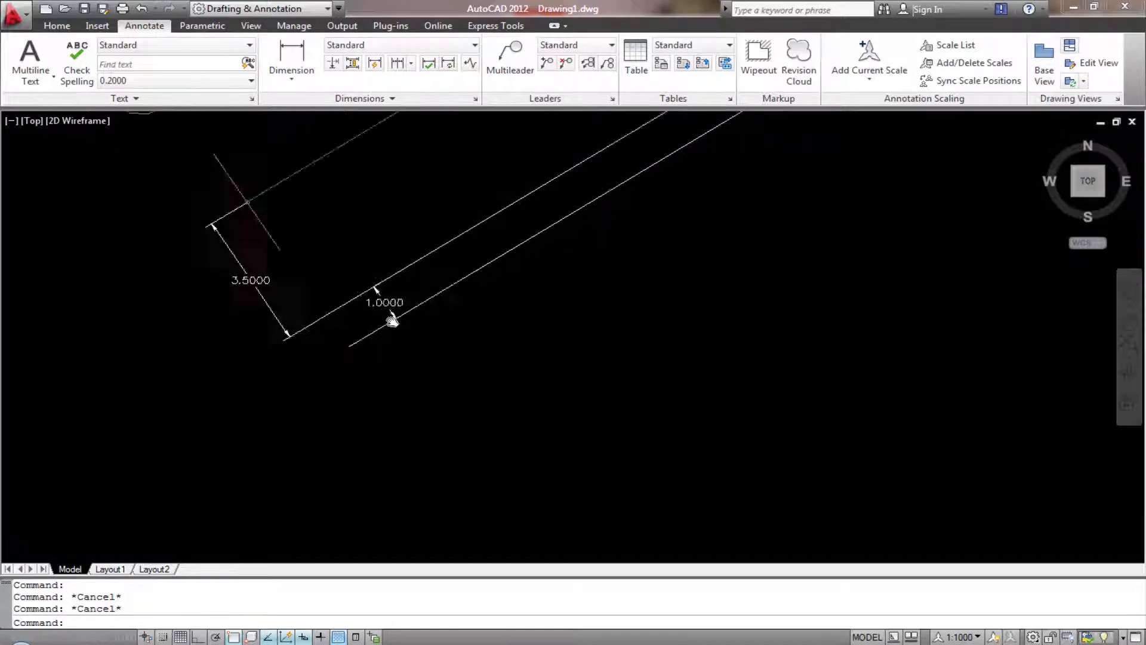
Step: Examine the road's longitudinal profile and the typical cross-section with its widths, cross slopes and side slopes
scroll(565, 376, "down", 12)
scroll(590, 369, "down", 4)
middle_click_drag(971, 336, 652, 345)
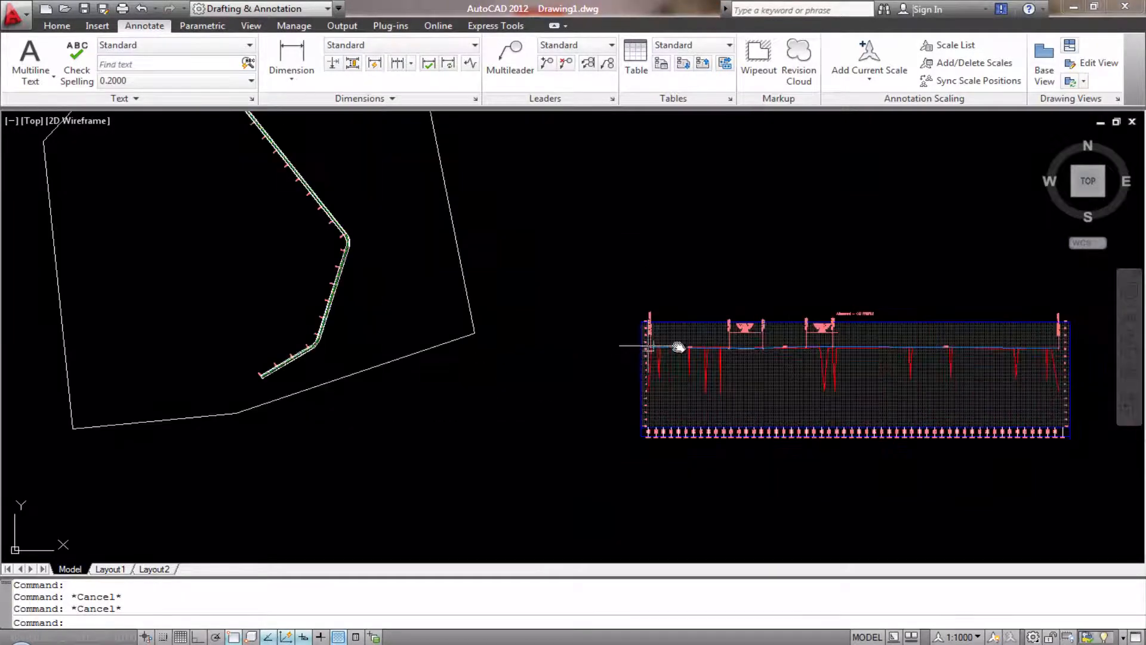
scroll(771, 347, "up", 5)
scroll(768, 351, "down", 5)
middle_click_drag(466, 519, 680, 322)
middle_click_drag(299, 460, 500, 356)
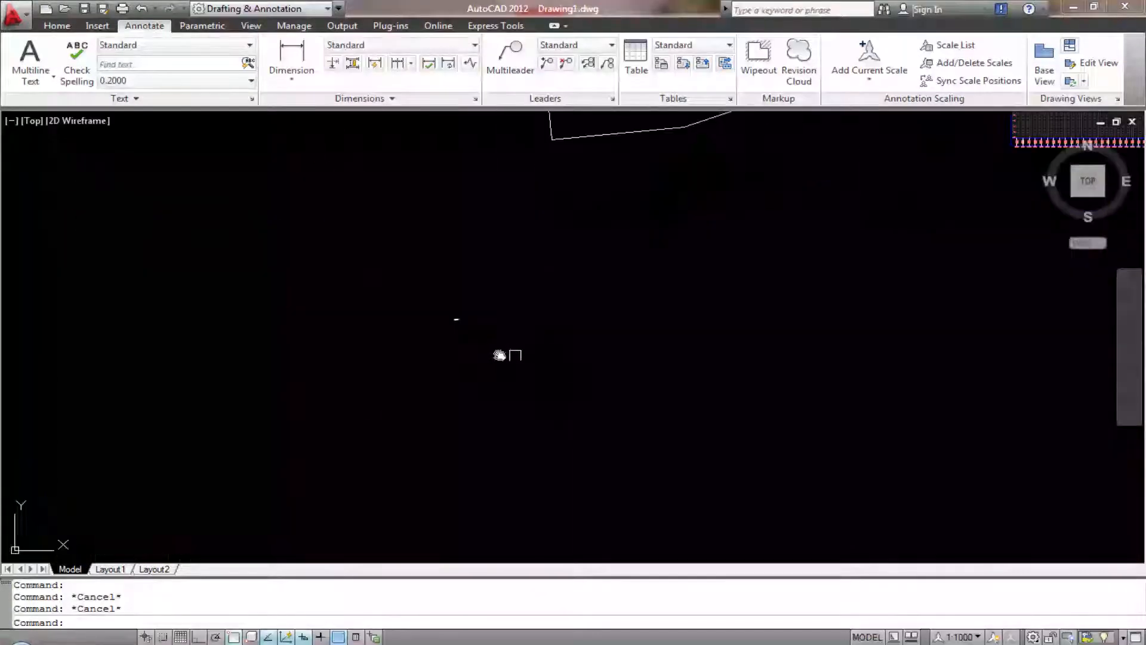
scroll(457, 324, "up", 10)
middle_click_drag(218, 149, 430, 509)
scroll(505, 324, "up", 5)
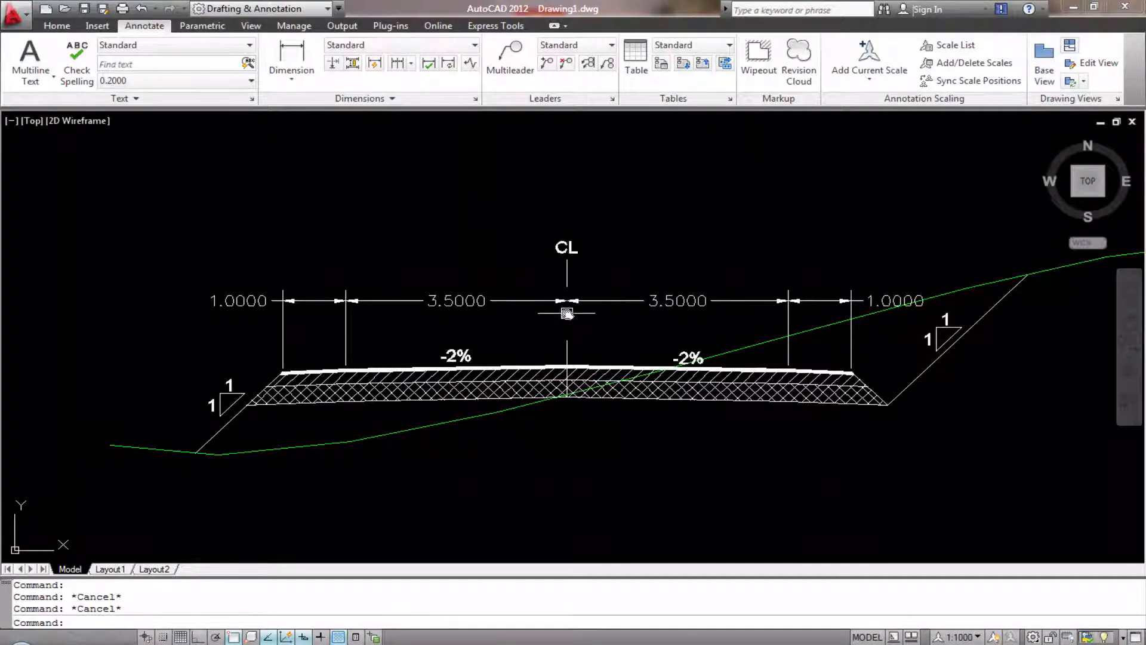
Step: Inspect the plan alignment again from station 0+000 through the first curve to about station 0+400
scroll(594, 364, "down", 5)
middle_click_drag(704, 386, 626, 389)
scroll(626, 388, "down", 8)
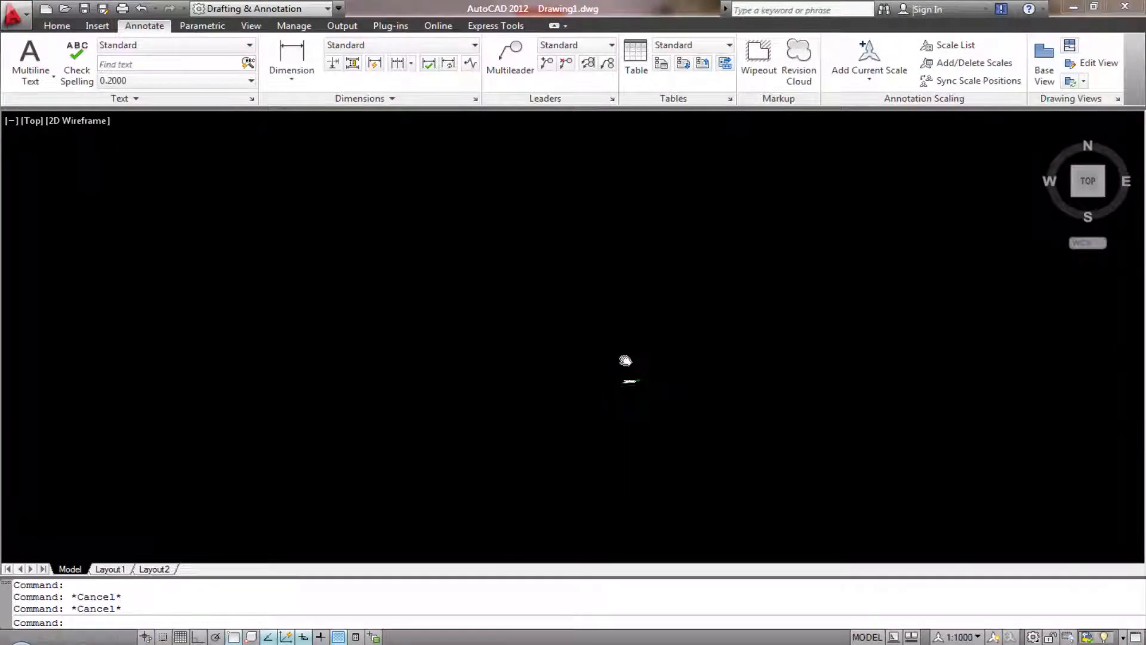
middle_click_drag(653, 287, 616, 522)
scroll(618, 531, "down", 2)
middle_click_drag(793, 264, 730, 384)
scroll(882, 412, "up", 8)
scroll(688, 476, "up", 6)
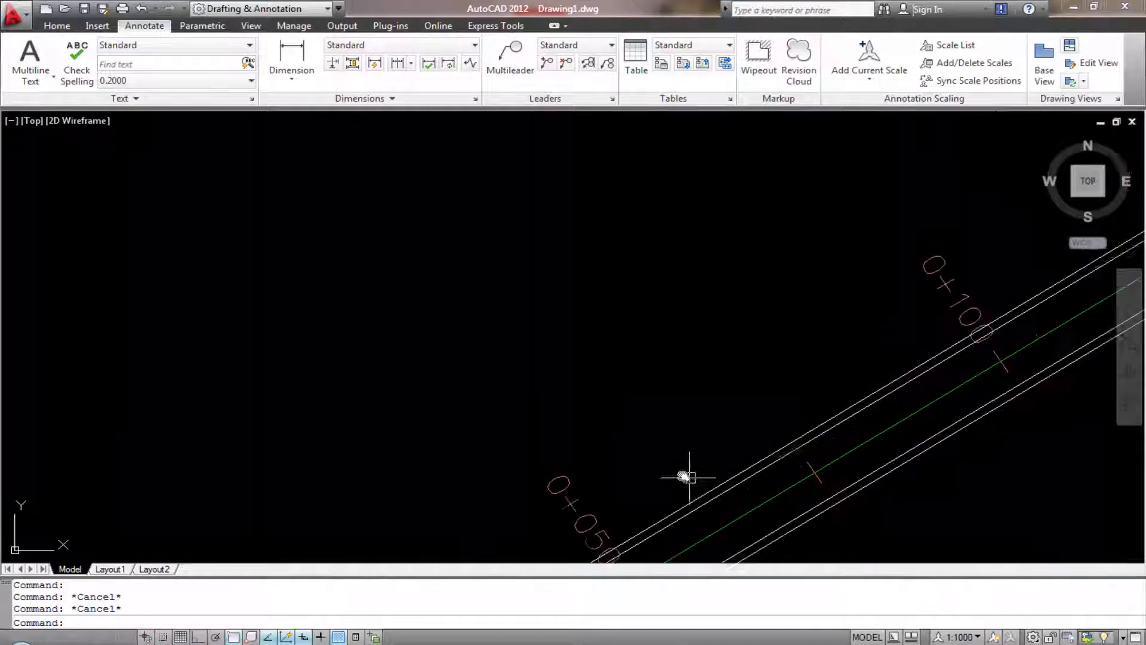
middle_click_drag(688, 476, 635, 225)
scroll(528, 387, "down", 2)
middle_click_drag(528, 387, 576, 322)
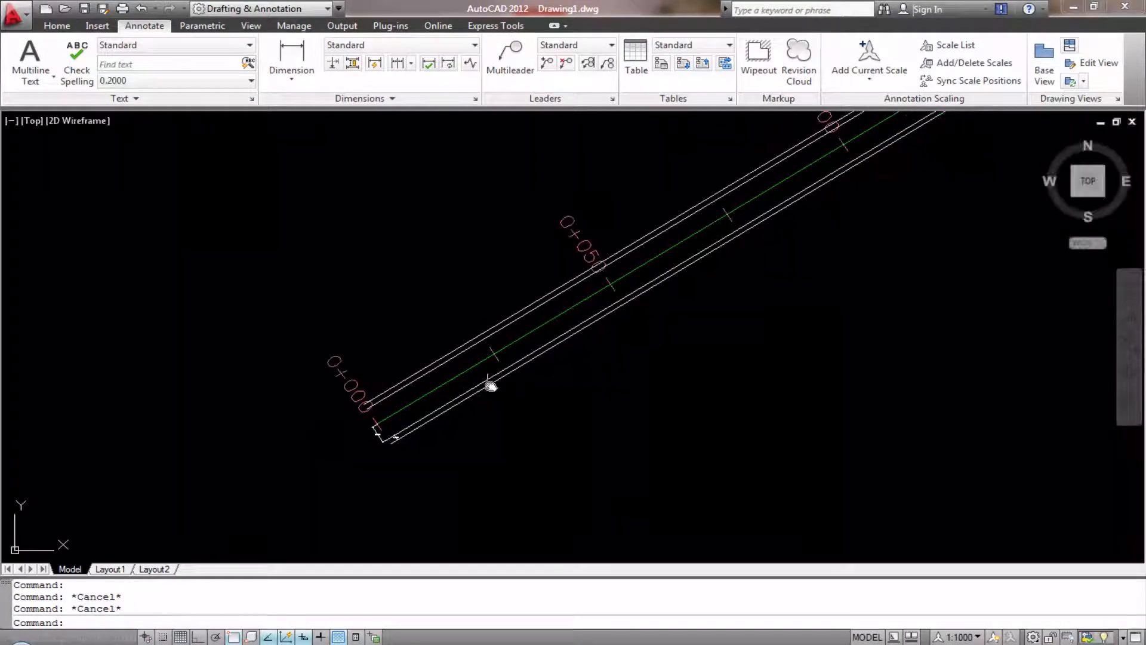
left_click(469, 371)
key("Escape")
scroll(603, 357, "down", 5)
mouse_move(821, 178)
middle_mouse_down()
mouse_move(661, 289)
mouse_move(626, 384)
middle_mouse_up()
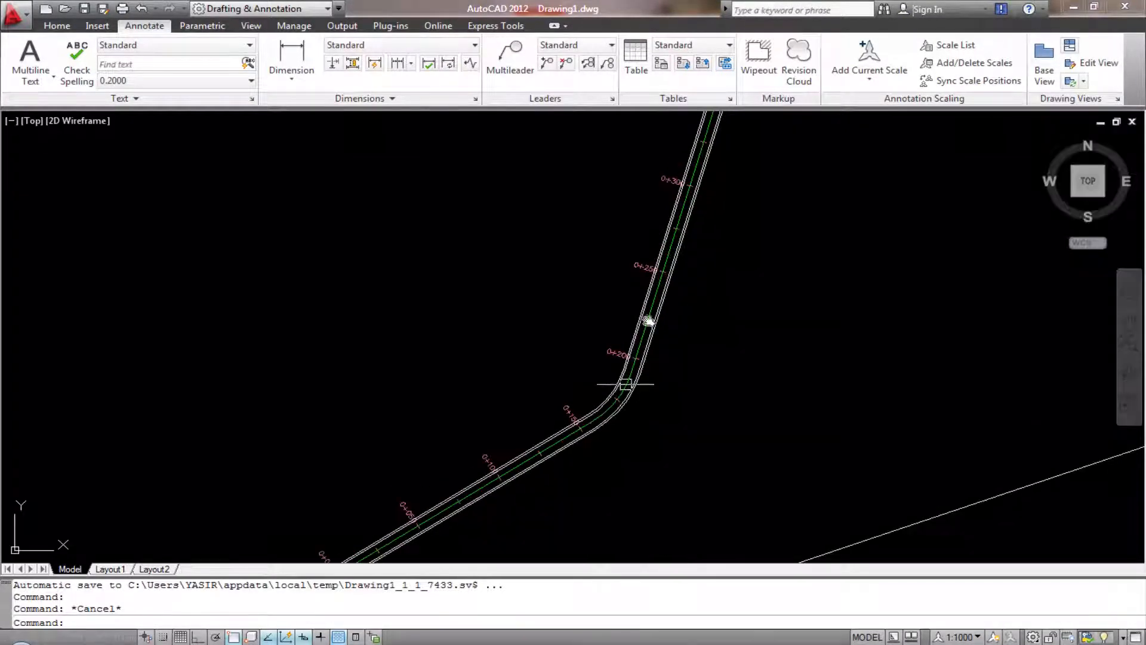
middle_click_drag(661, 292, 632, 412)
middle_click_drag(707, 264, 706, 302)
key("Escape")
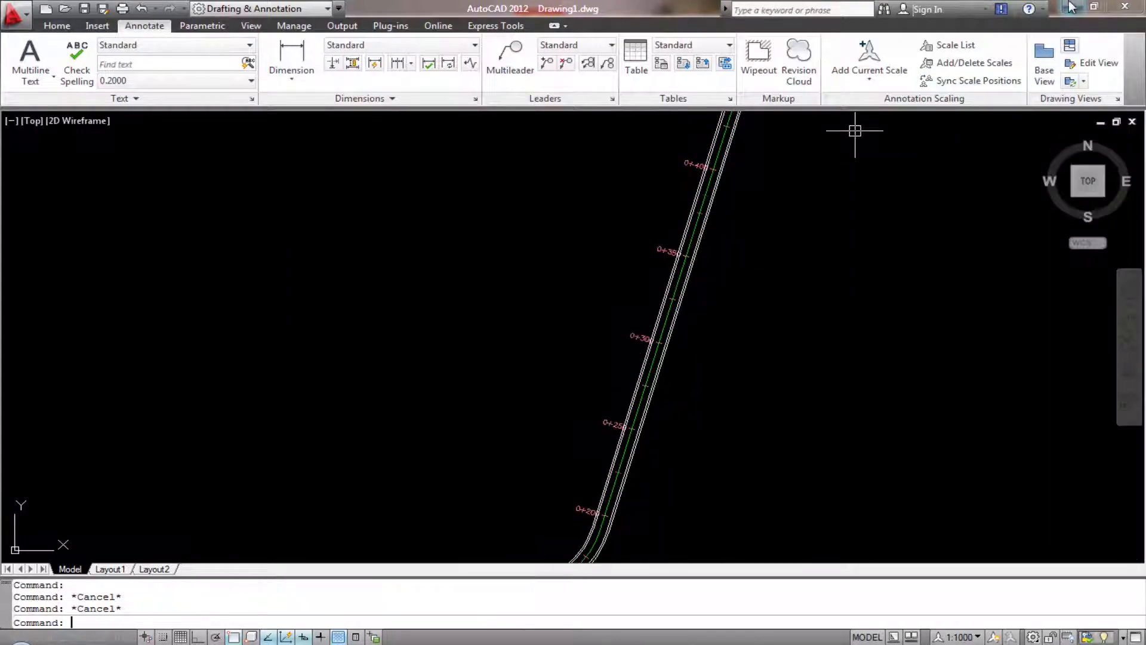
Step: Switch to the Data.xlsx workbook in Excel, maximize it and display the Alignment Data sheet
left_click(1073, 8)
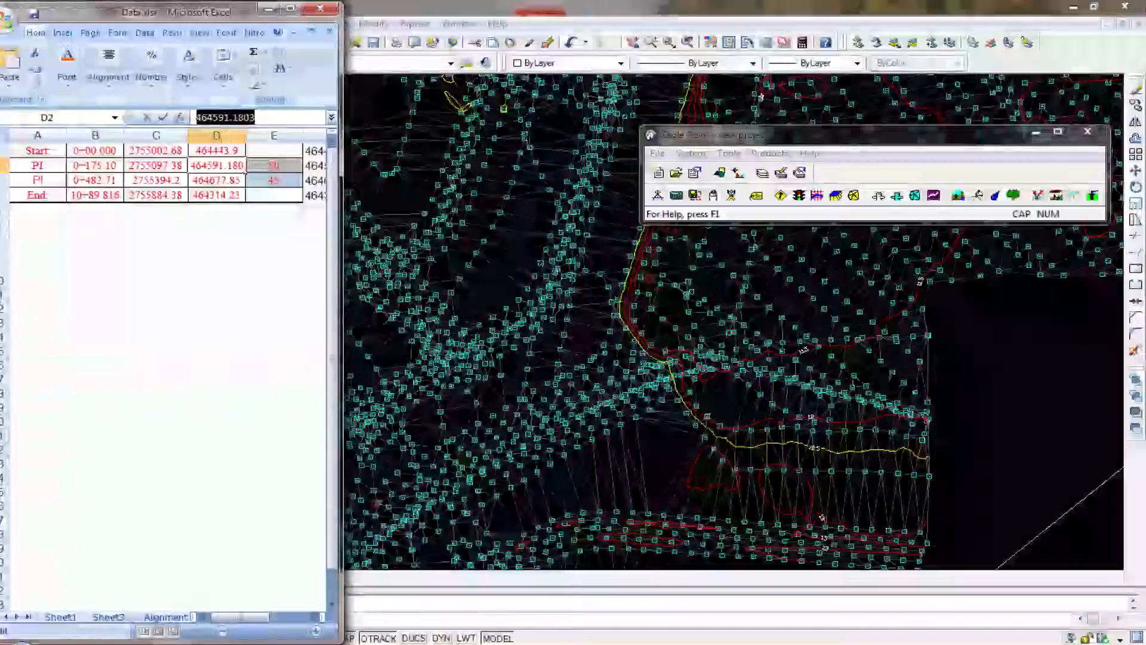
left_click(290, 13)
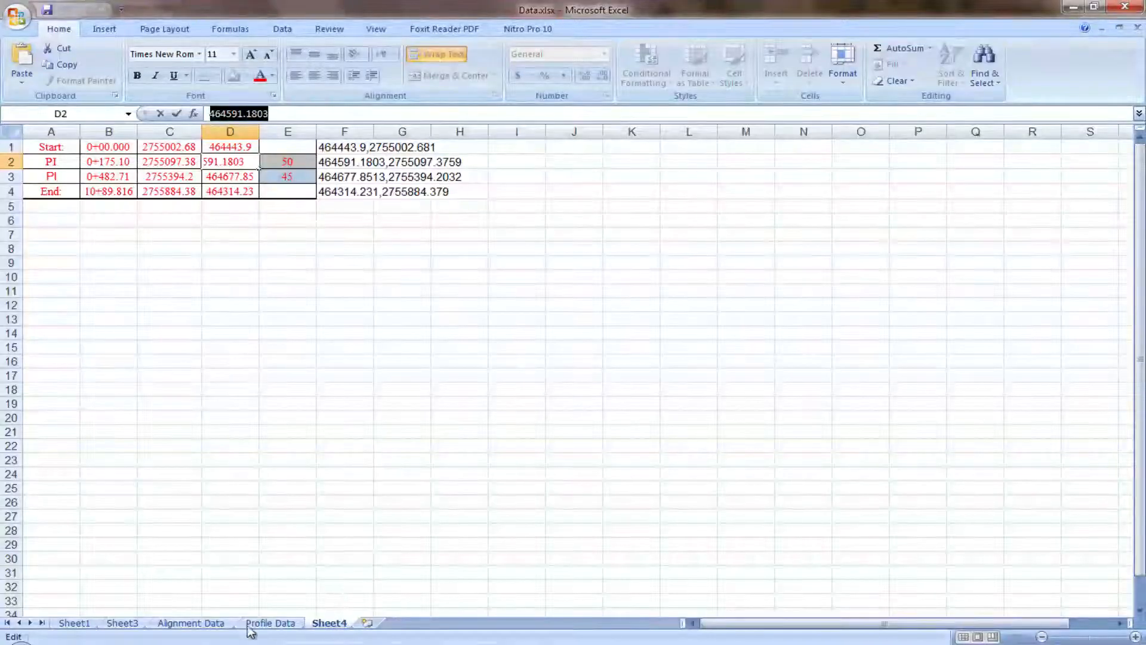
left_click(191, 624)
left_click(876, 482)
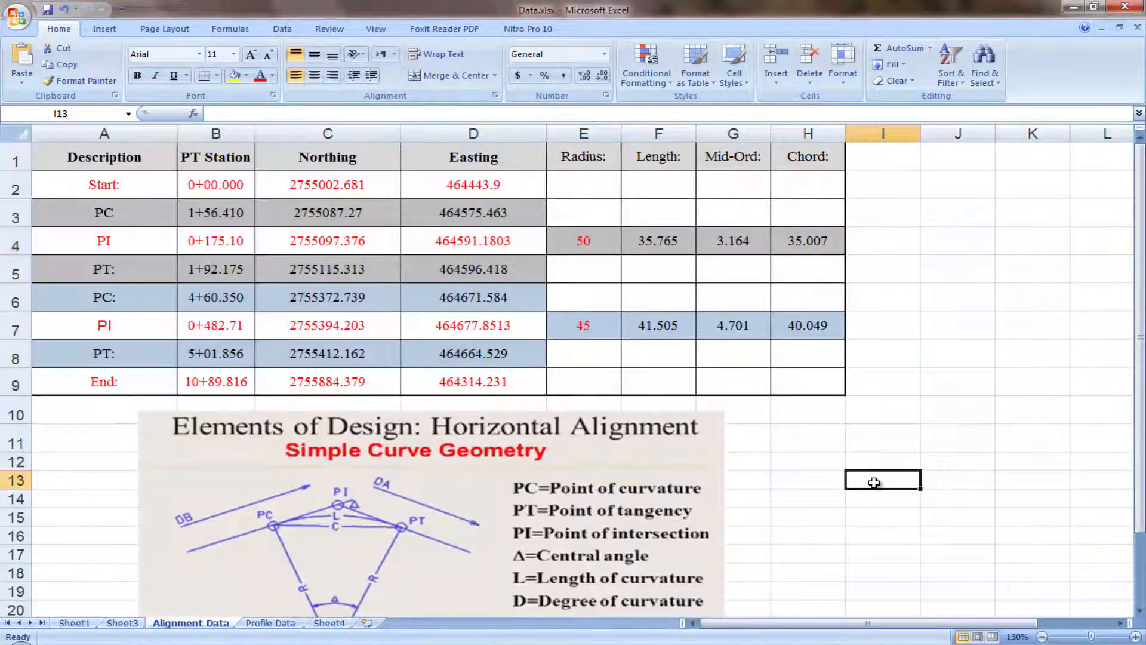
Step: Review the alignment table's stations and coordinates from Start to End and the simple curve geometry legend below it
left_click(139, 186)
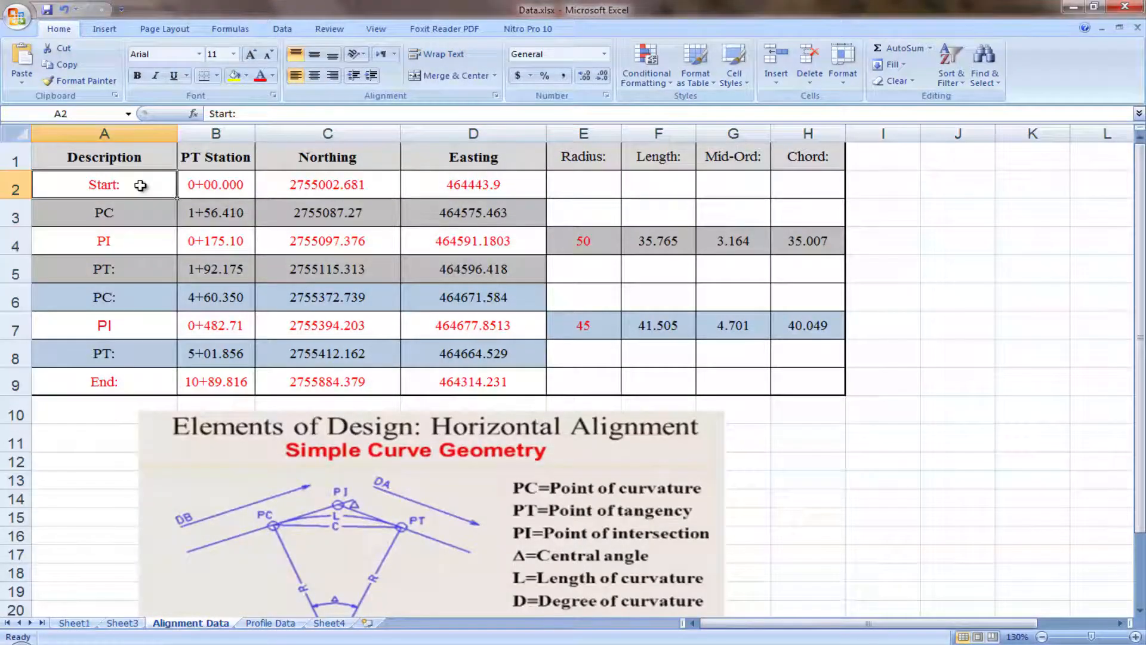
left_click(213, 187)
left_click(344, 186)
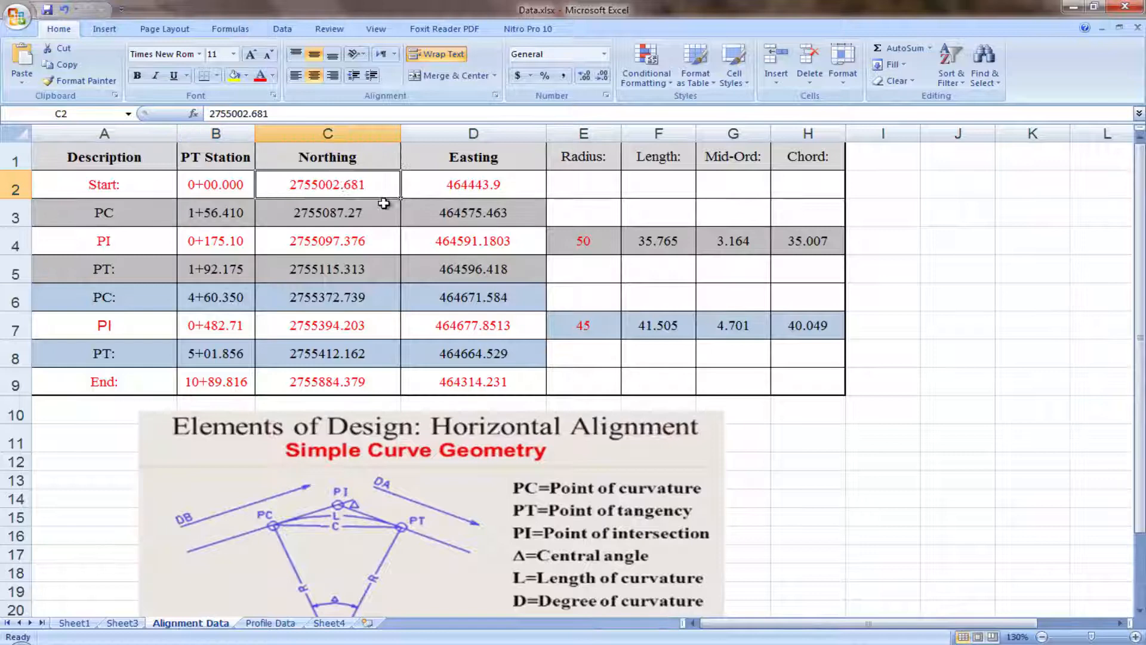
left_click(207, 217)
left_click(207, 237)
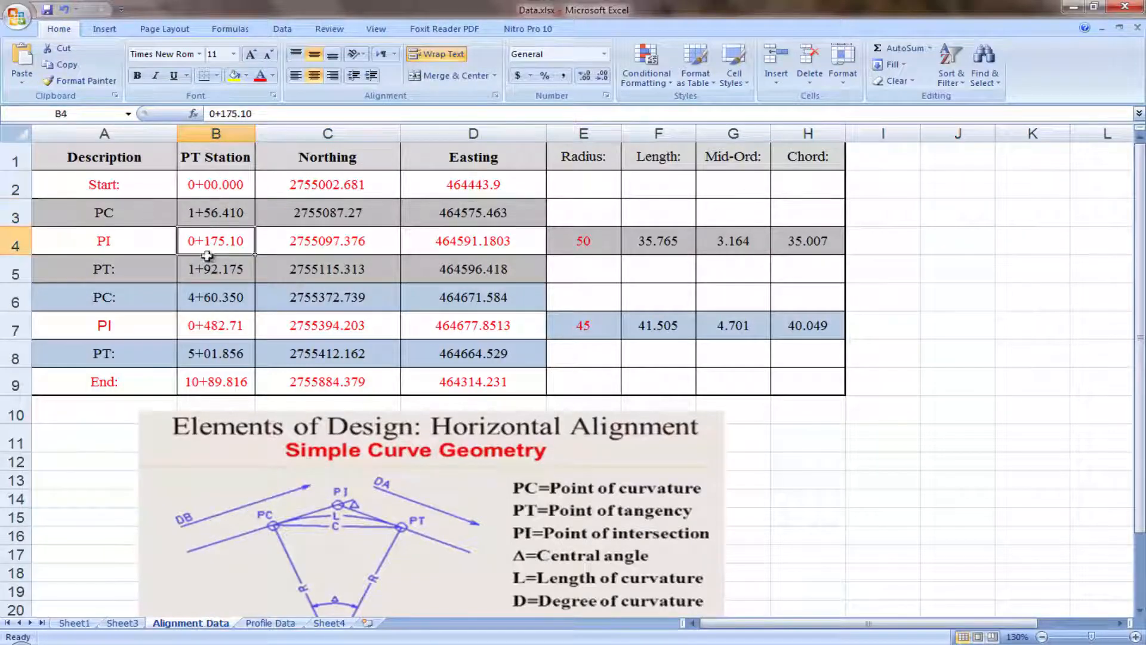
left_click(209, 353)
left_click(229, 382)
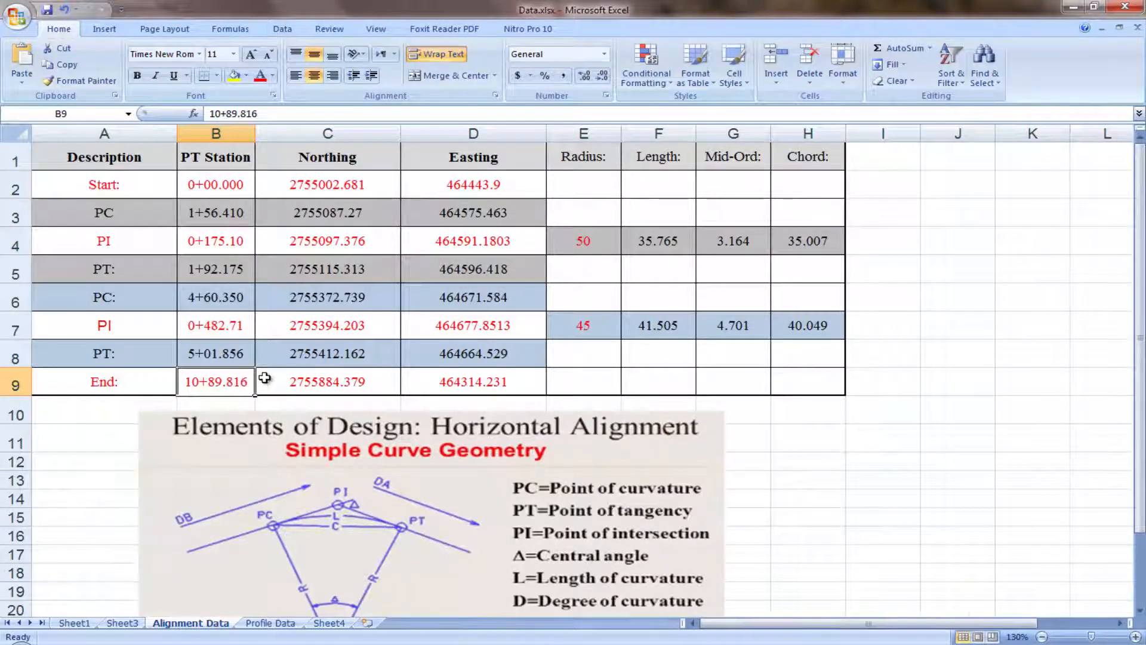
scroll(740, 407, "down", 1)
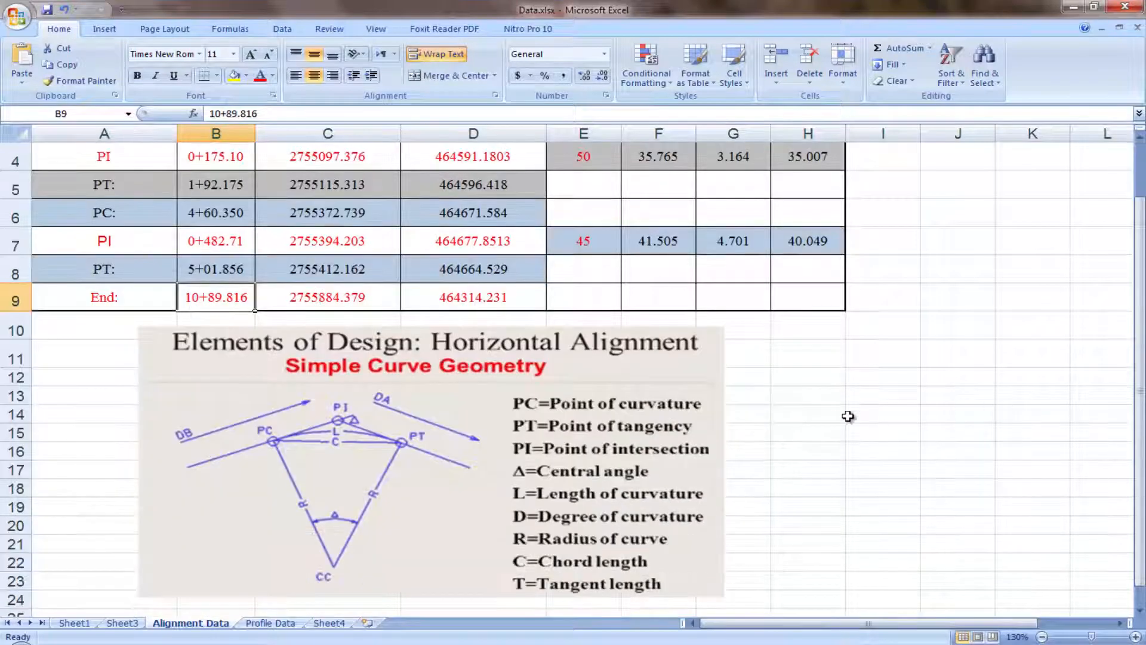
left_click(600, 448)
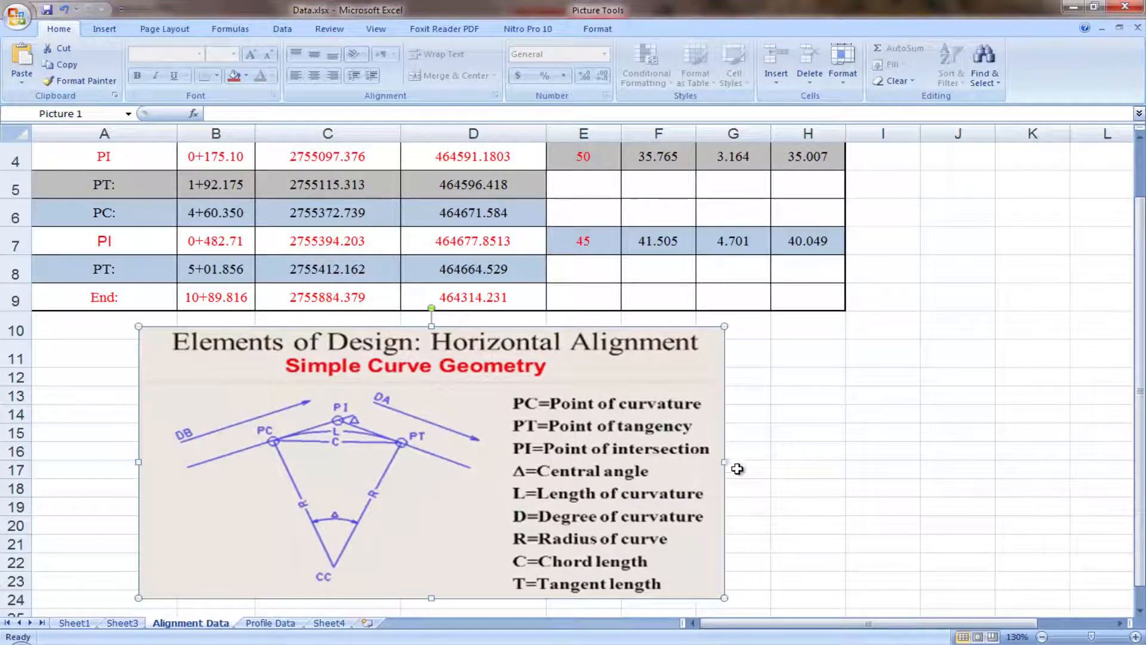
scroll(740, 472, "up", 1)
scroll(741, 475, "down", 1)
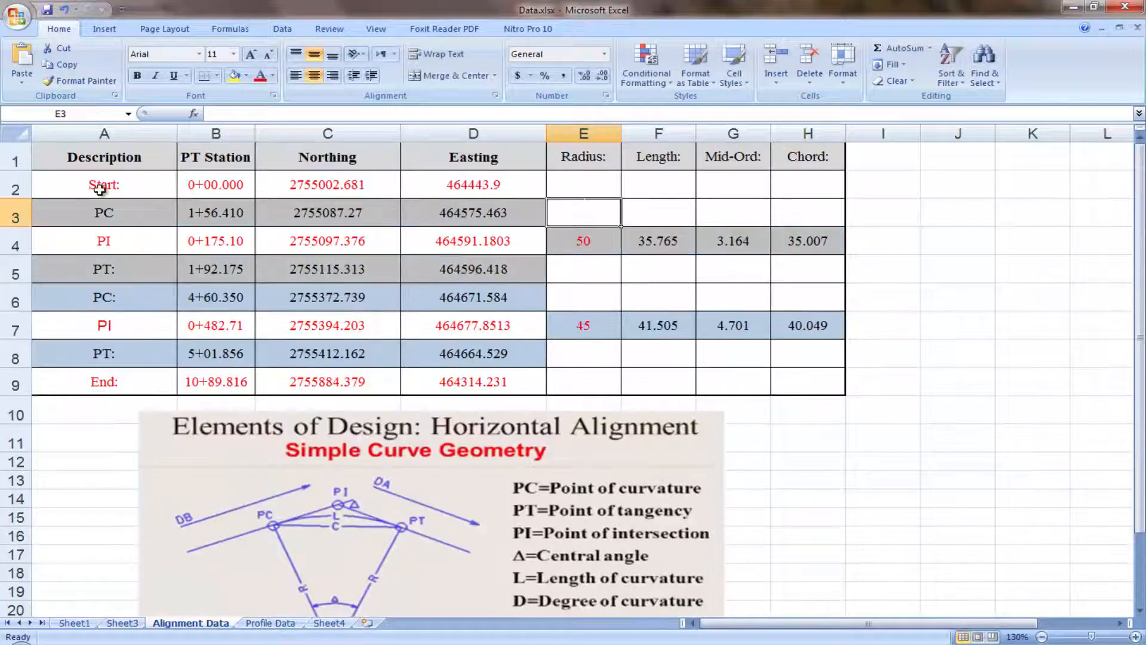
Step: Copy the alignment rows from Start to End, Description through Radius (A2:E9)
left_click_drag(99, 189, 568, 381)
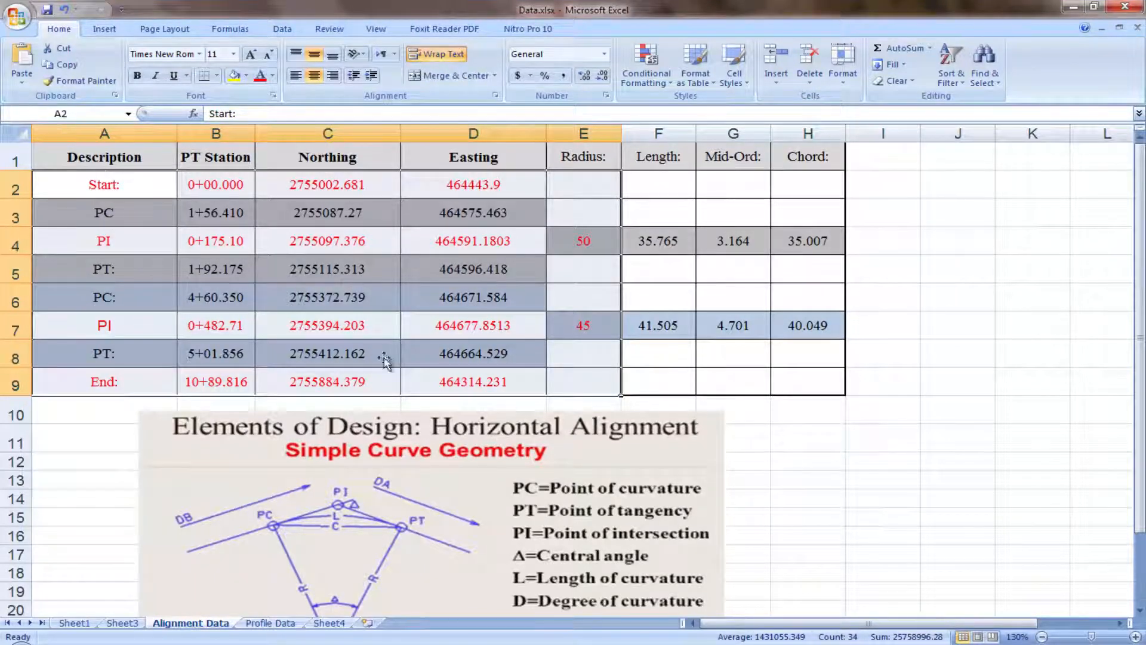
key("ctrl+c")
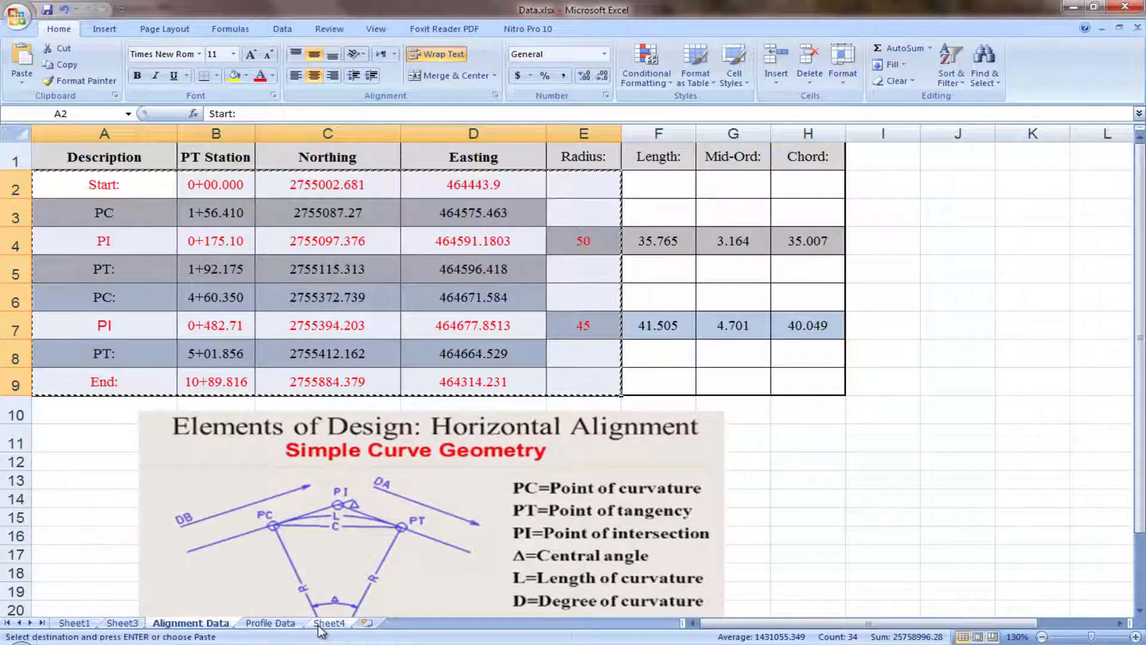
Step: Clear the old alignment stations, coordinates, radii and coordinate pairs from cells A1:F6 on Sheet4
left_click(329, 623)
left_click(242, 376)
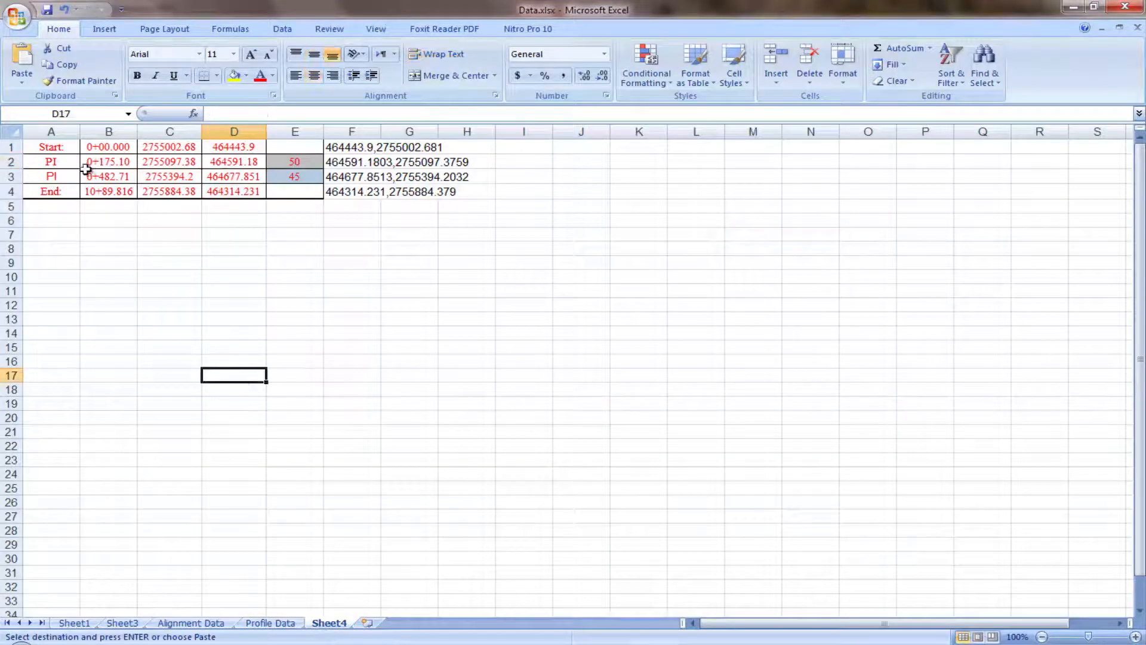
left_click(73, 149)
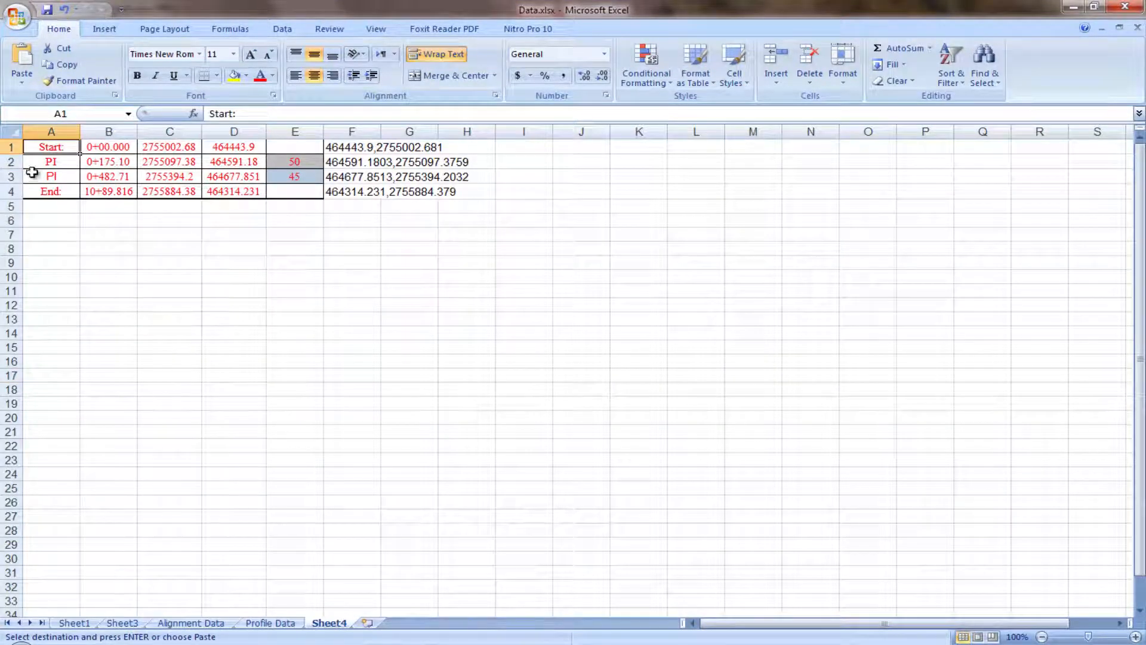
left_click(12, 163)
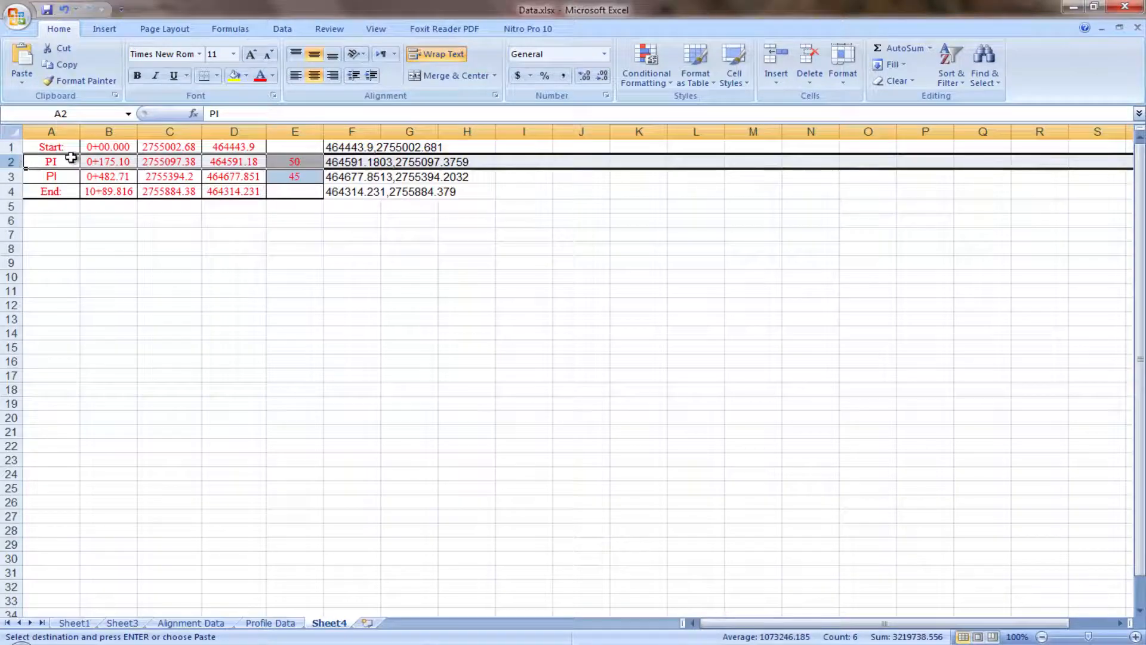
left_click(11, 177)
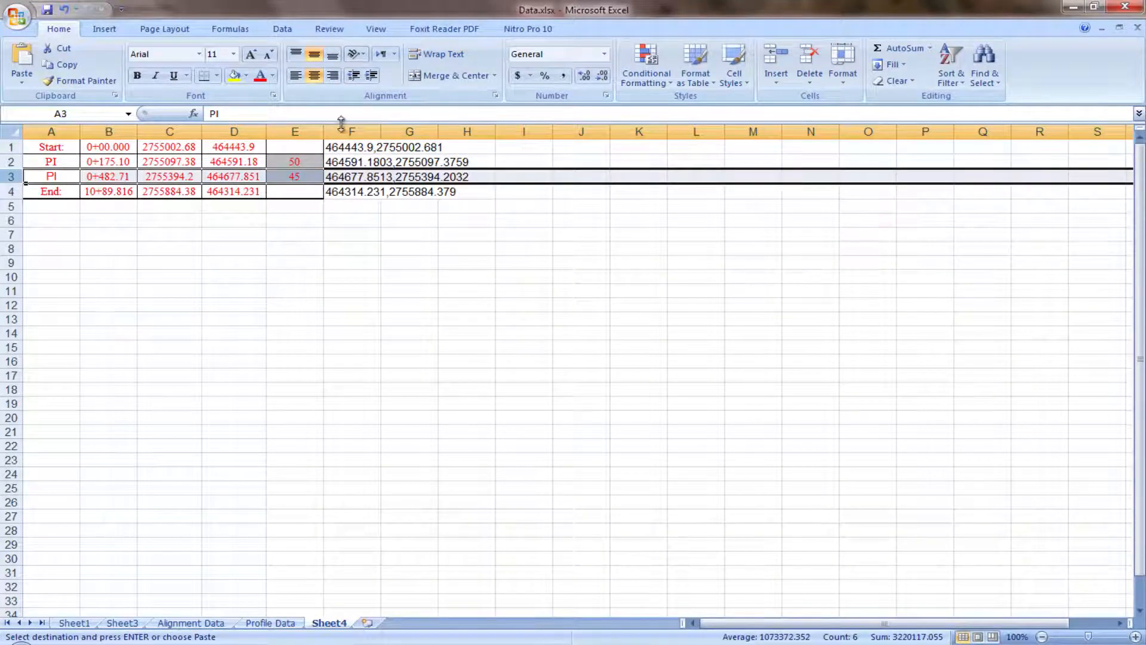
left_click_drag(399, 221, 11, 151)
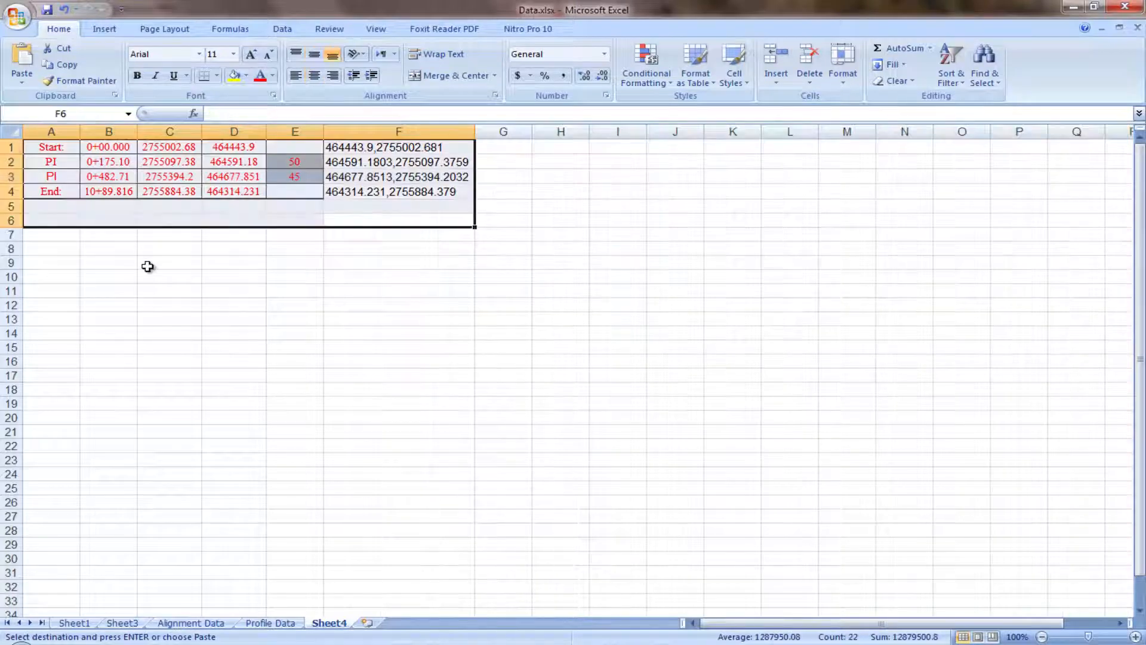
key("Delete")
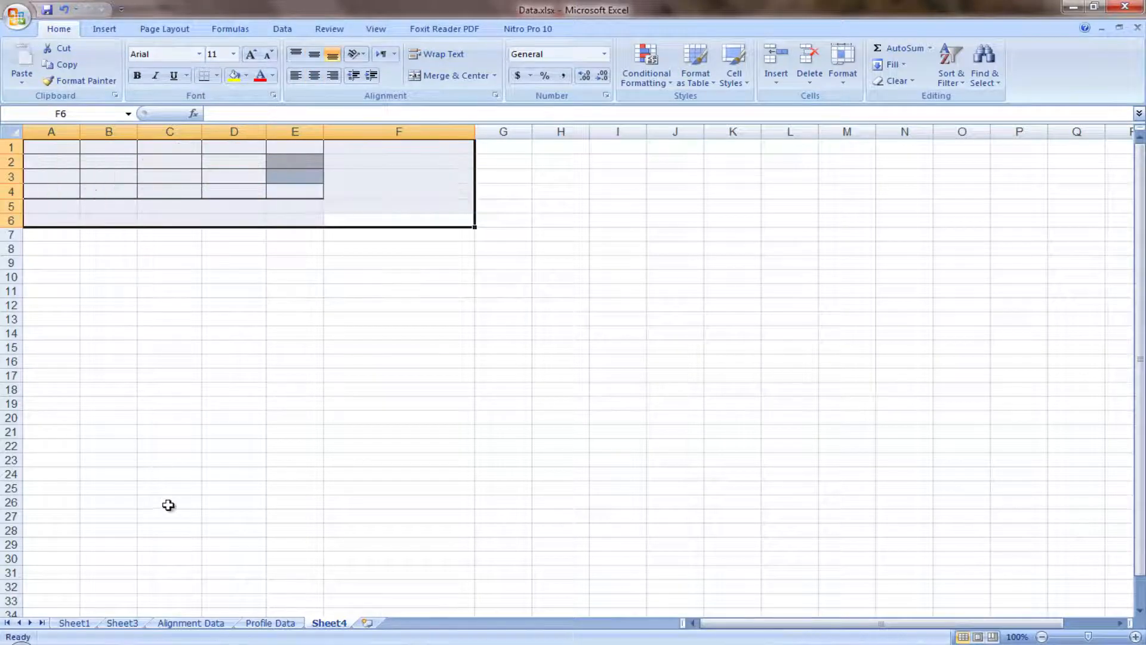
Step: Copy the Start to End rows, Description through Easting (A2:D9), from the Alignment Data sheet into Sheet4 starting at A1
left_click(187, 623)
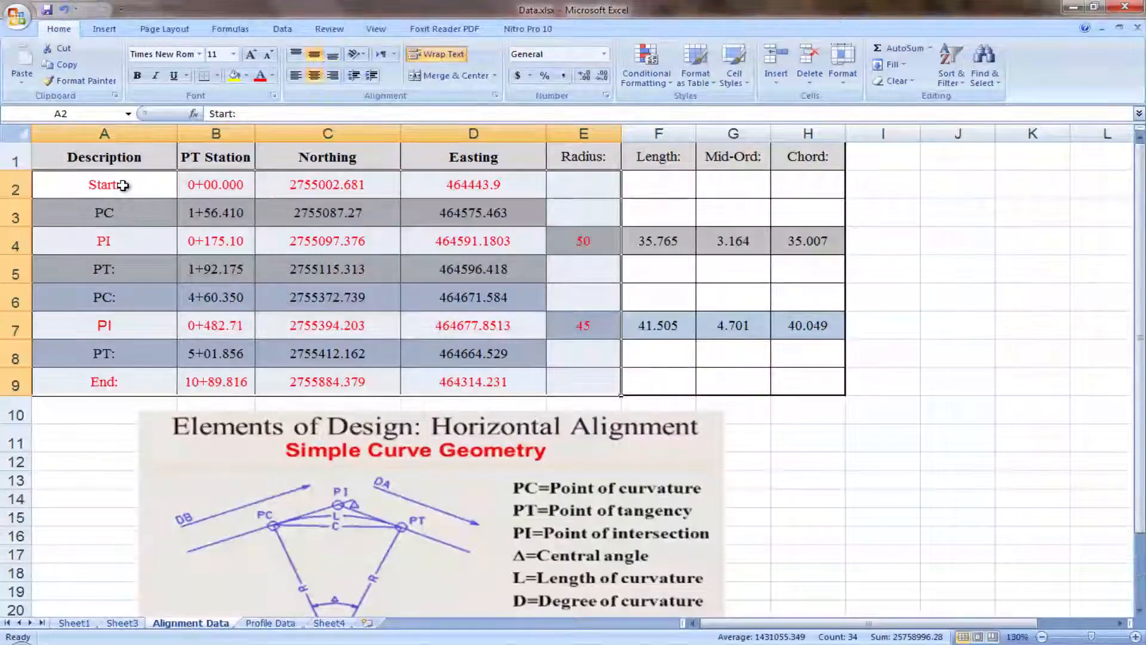
left_click_drag(122, 185, 543, 382)
key("ctrl+c")
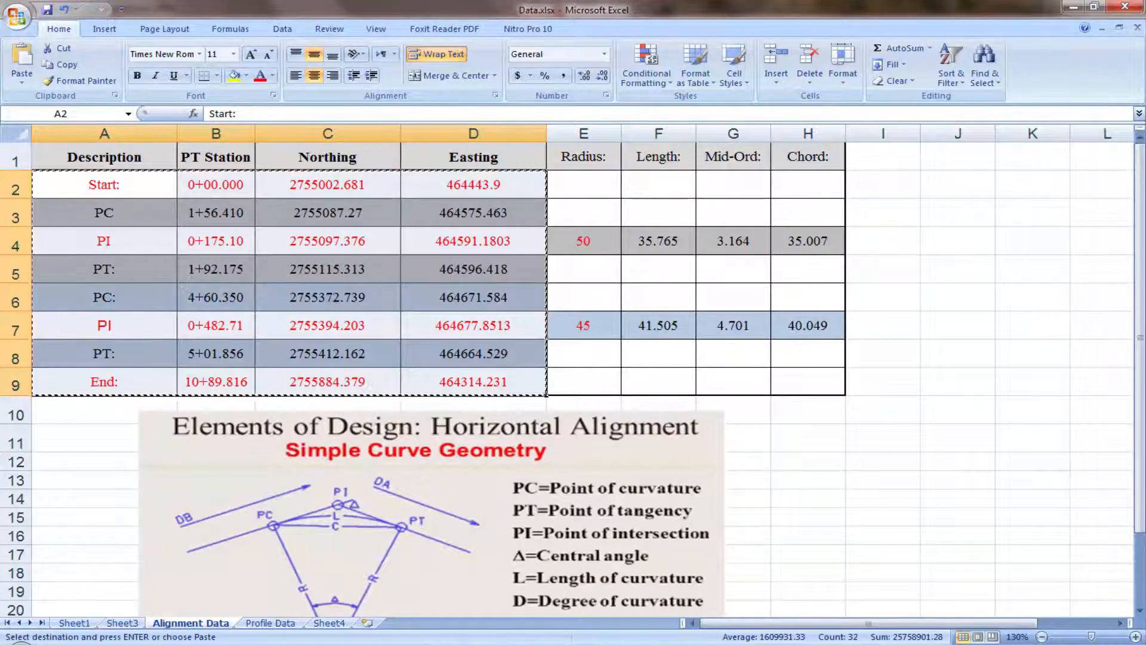
left_click(325, 624)
left_click(70, 145)
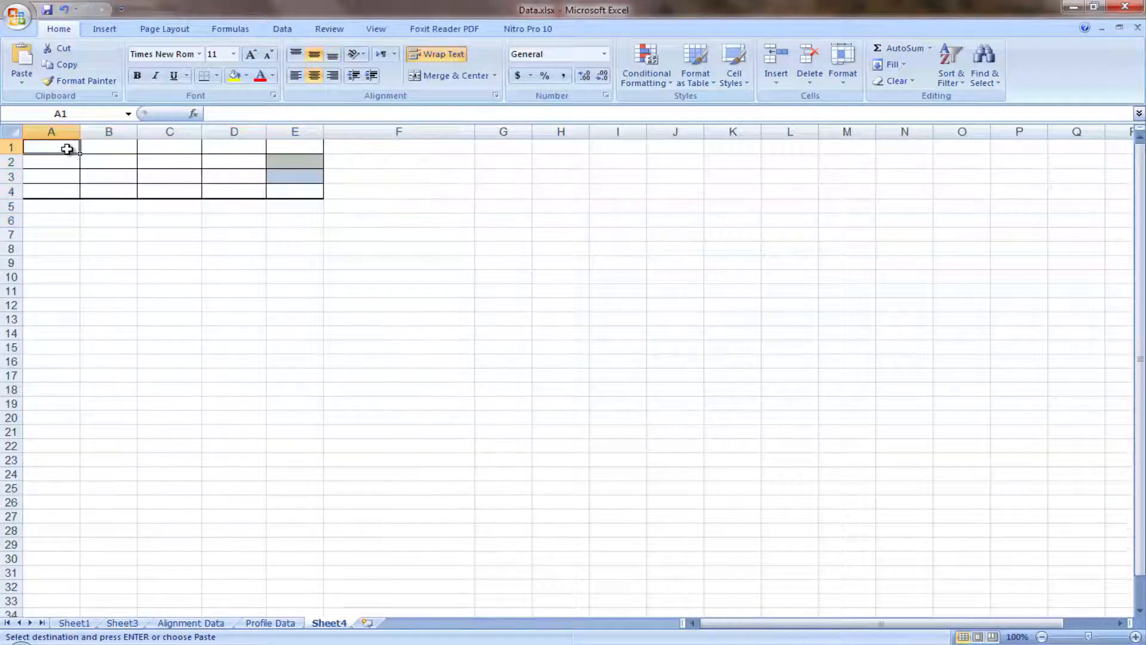
key("ctrl+v")
Step: Delete all PC and PT rows on Sheet4, keeping Start, both PI rows and End, and increase the height of the remaining rows
left_click_drag(9, 161, 3, 162)
right_click(3, 162)
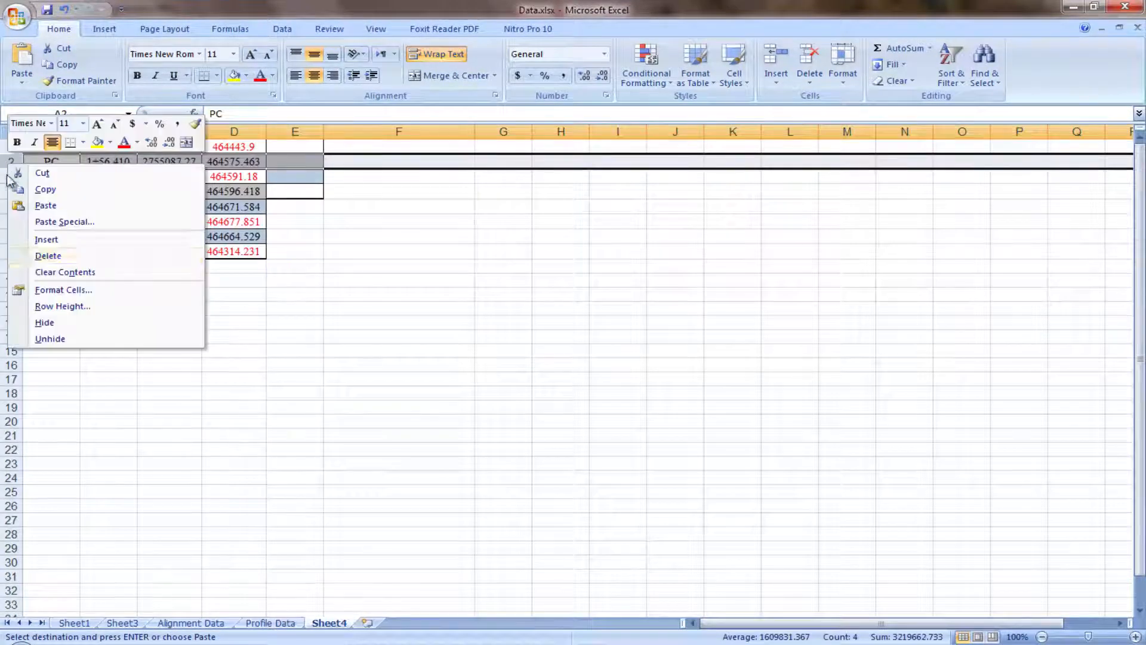
left_click(27, 257)
left_click(18, 176)
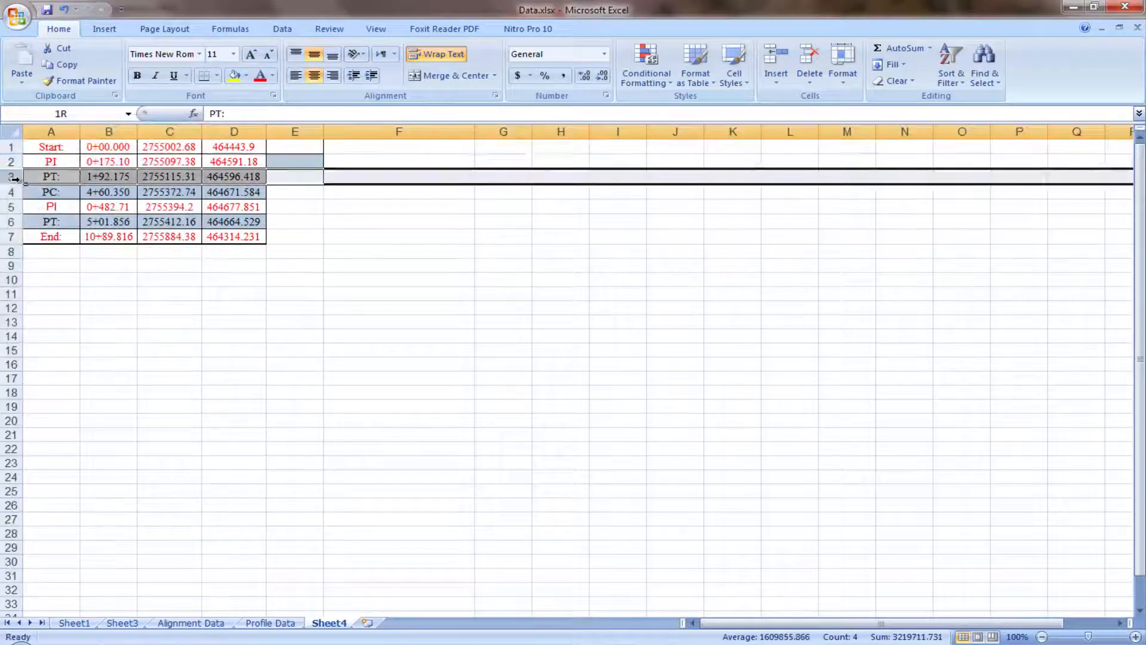
right_click(18, 176)
left_click(60, 272)
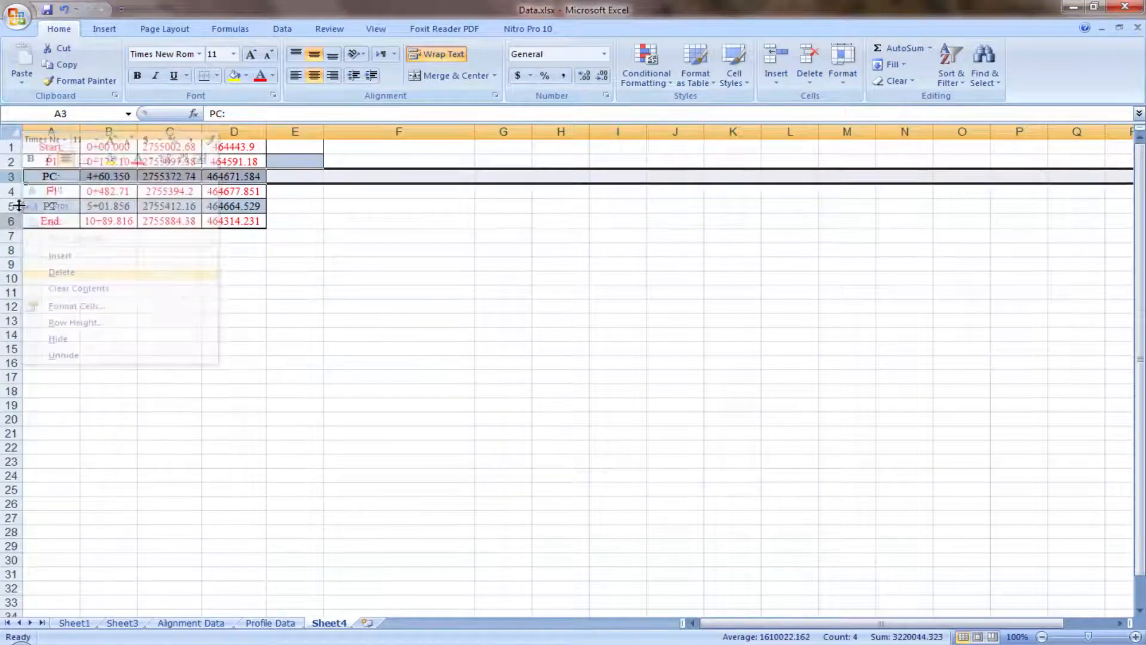
right_click(12, 176)
left_click(36, 271)
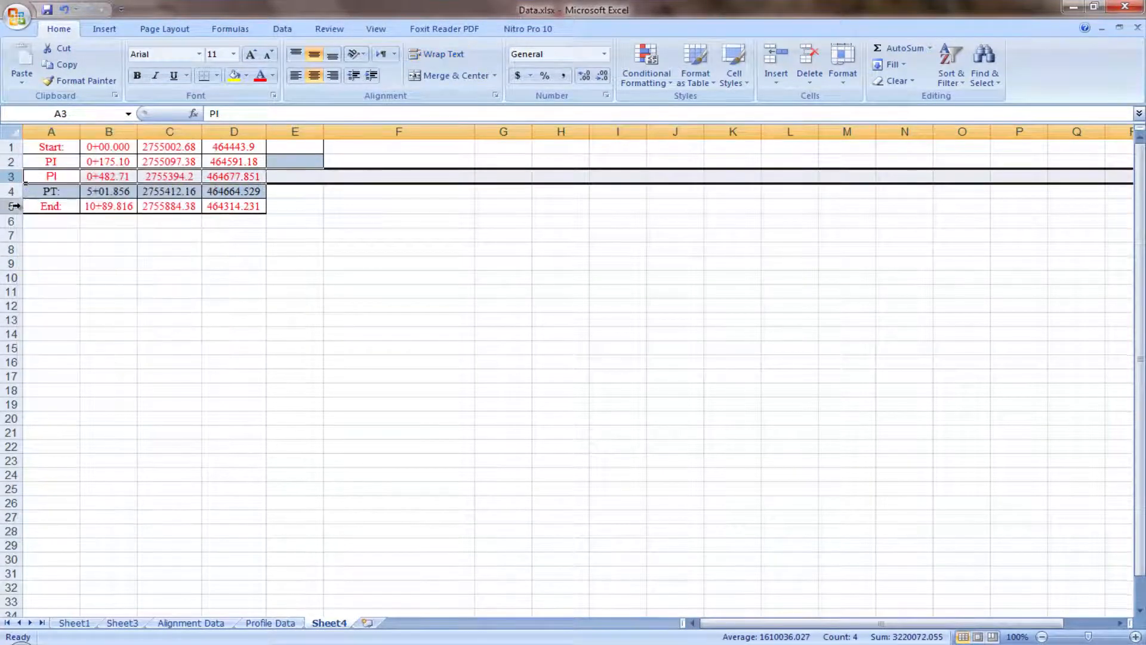
left_click(13, 191)
right_click(13, 191)
left_click(42, 285)
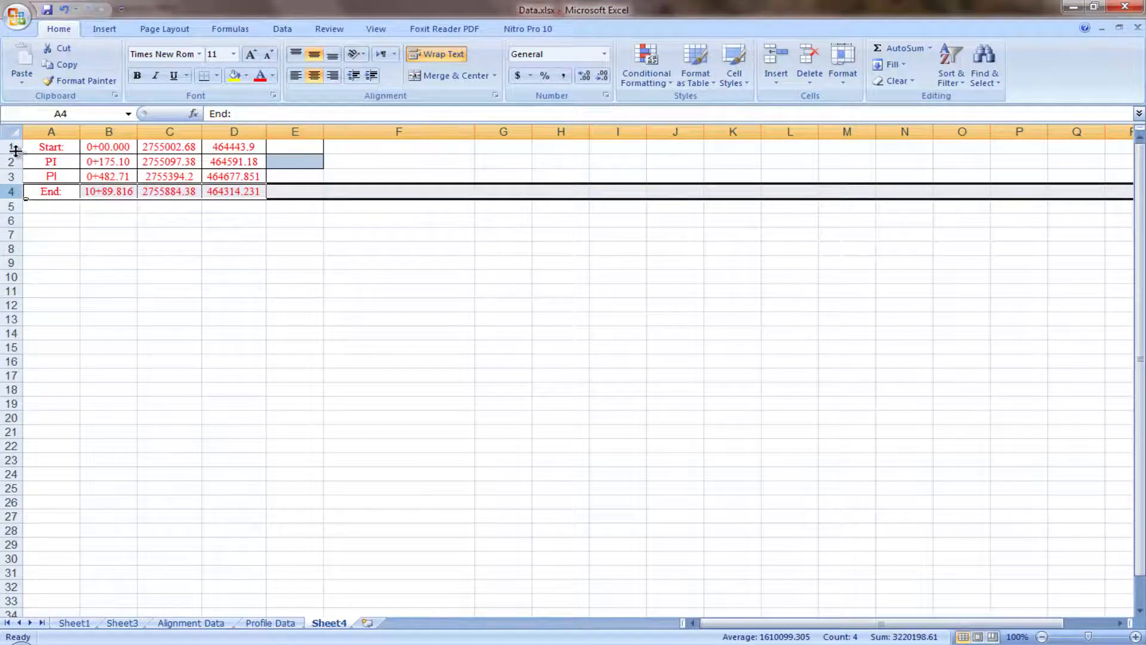
left_click_drag(16, 150, 7, 232)
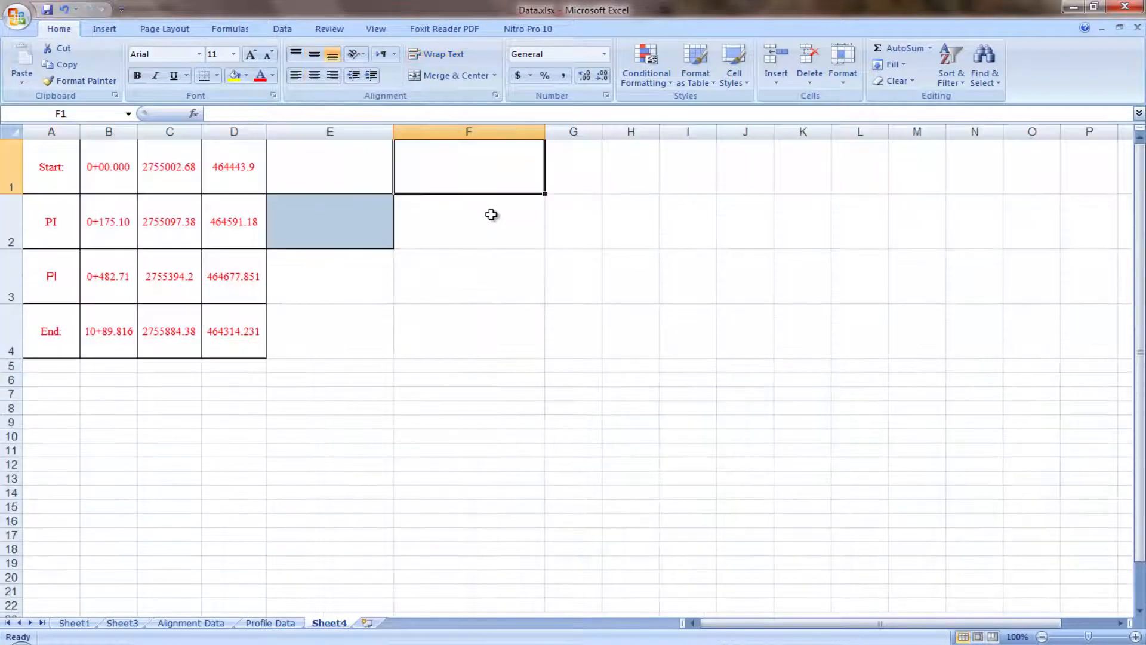
Step: Insert a CONCATENATE function in cell F1 with the Start easting in D1 as its first text
key("F2")
left_click_drag(485, 251, 475, 199)
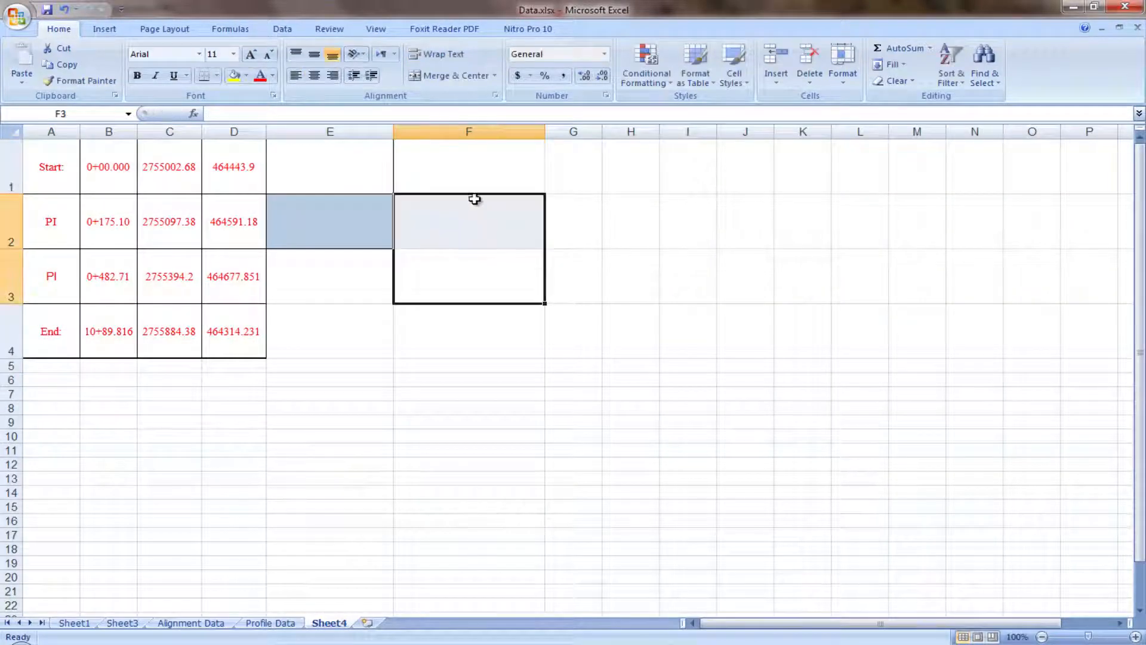
left_click(485, 182)
type("=")
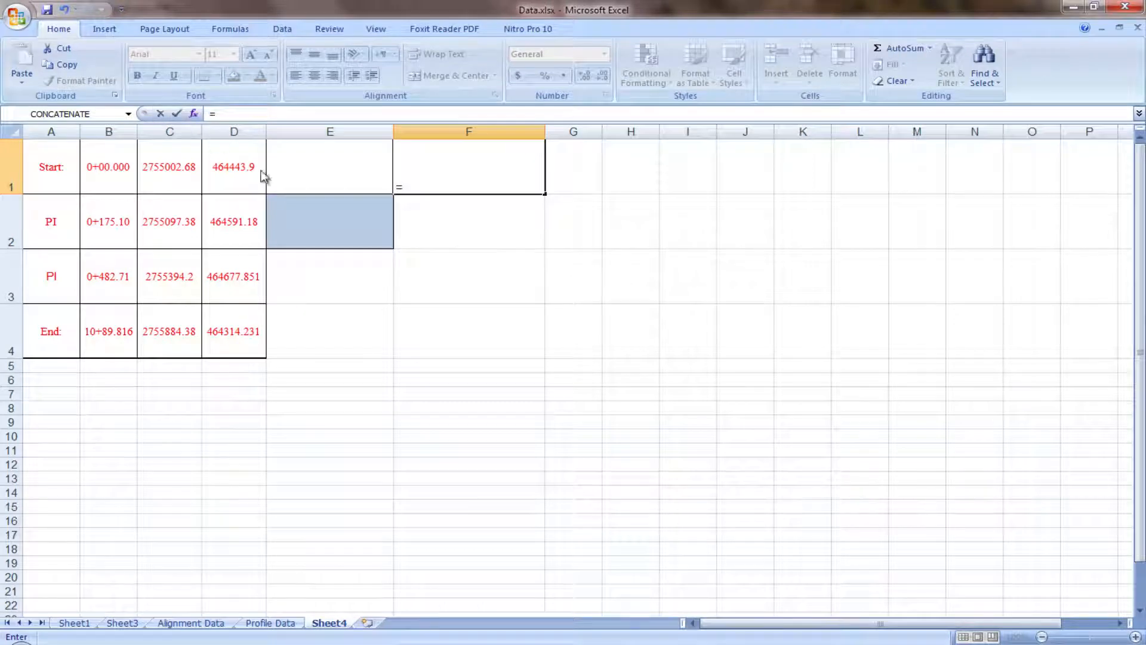
left_click(193, 114)
left_click(717, 405)
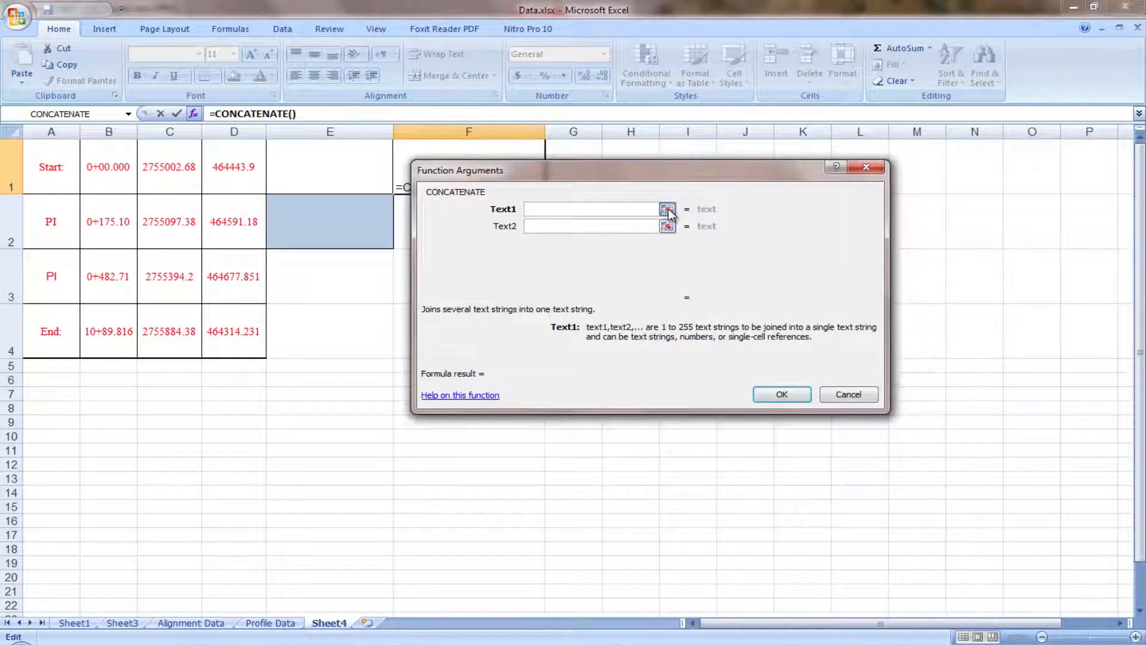
left_click(667, 209)
left_click(221, 172)
key("Return")
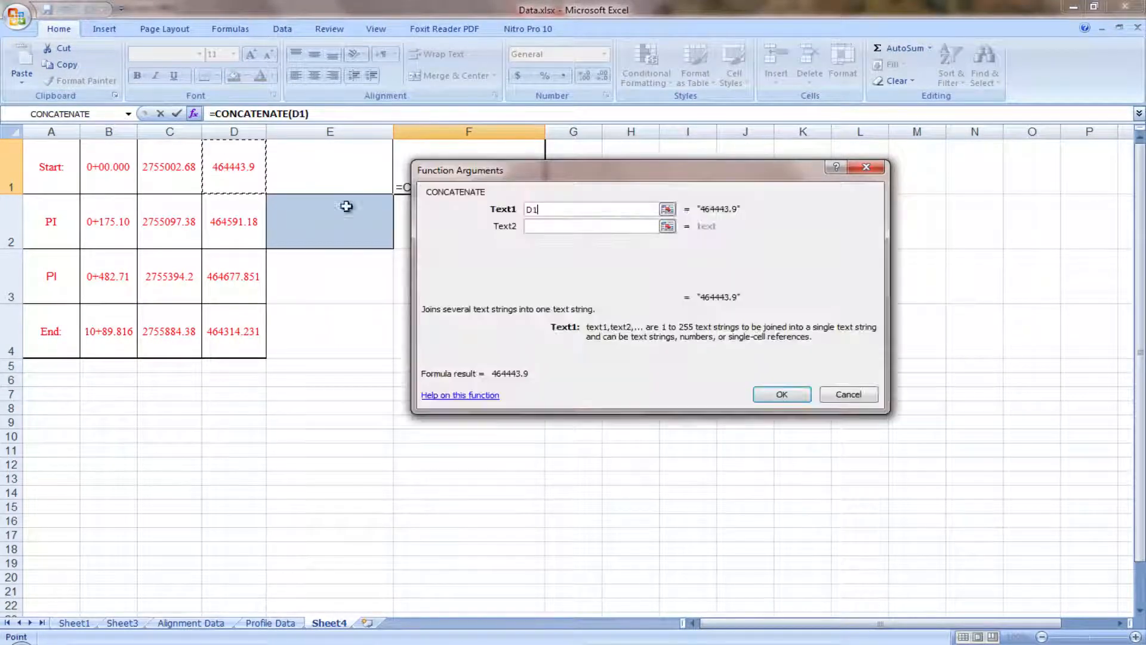
Step: Add a comma and the northing in C1 as the second and third texts and complete the F1 formula
left_click(581, 226)
type(",")
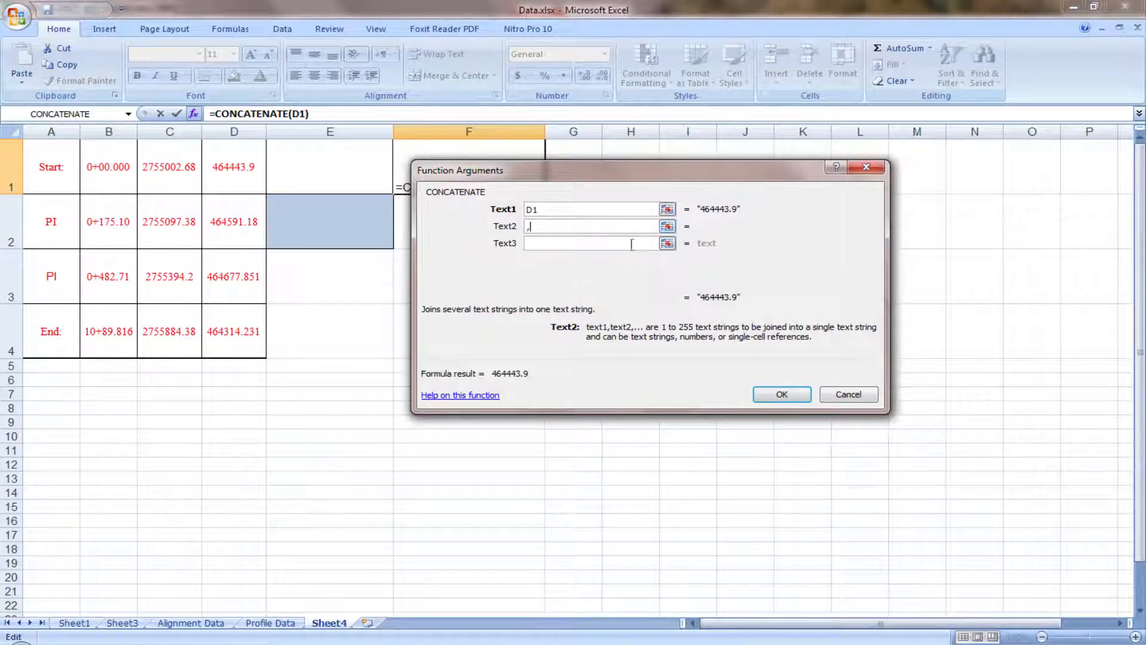
left_click(667, 243)
left_click(166, 167)
key("Return")
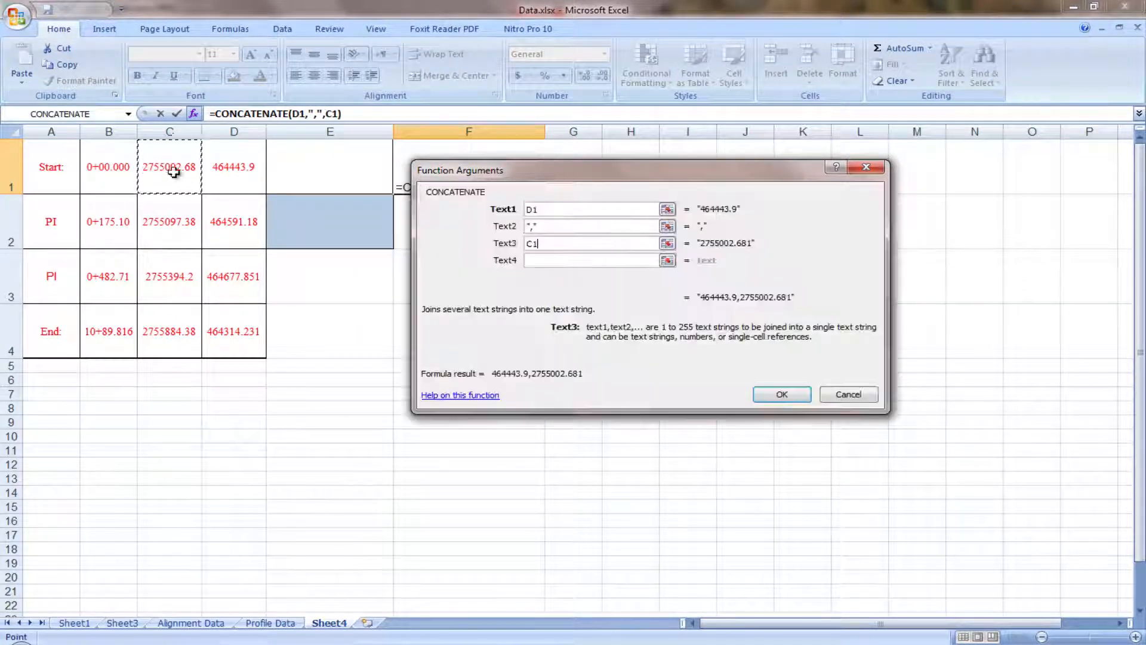
left_click(779, 395)
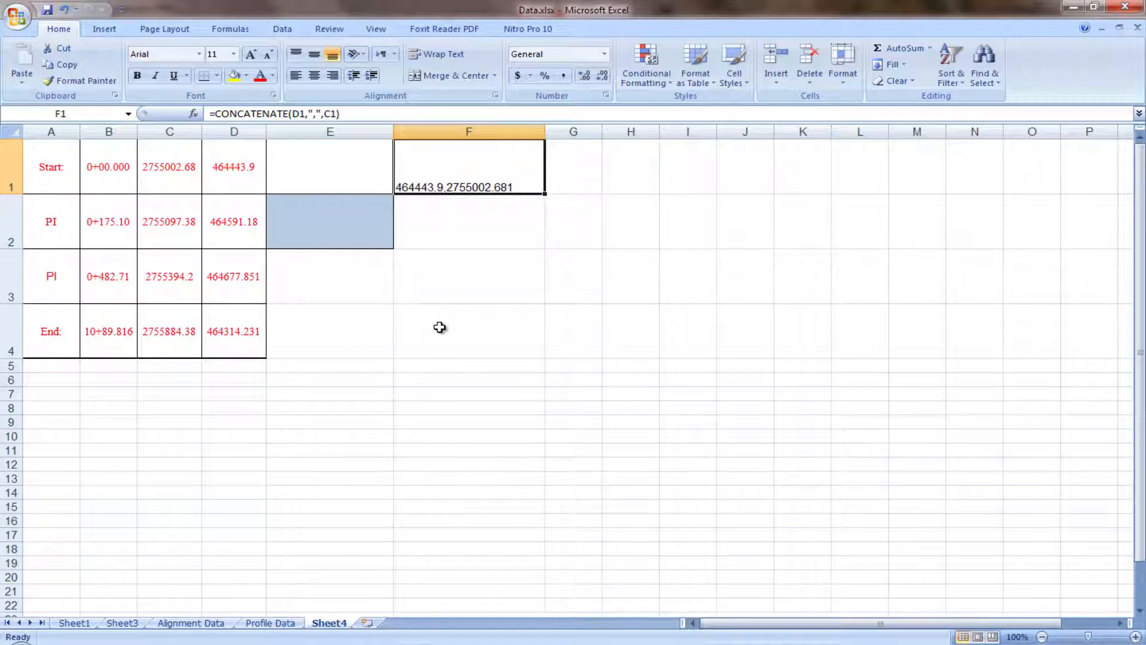
Step: Fill the F1 formula down to F4 and copy the four easting,northing pairs
left_click(440, 327, "shift")
key("ctrl+d")
key("ctrl+c")
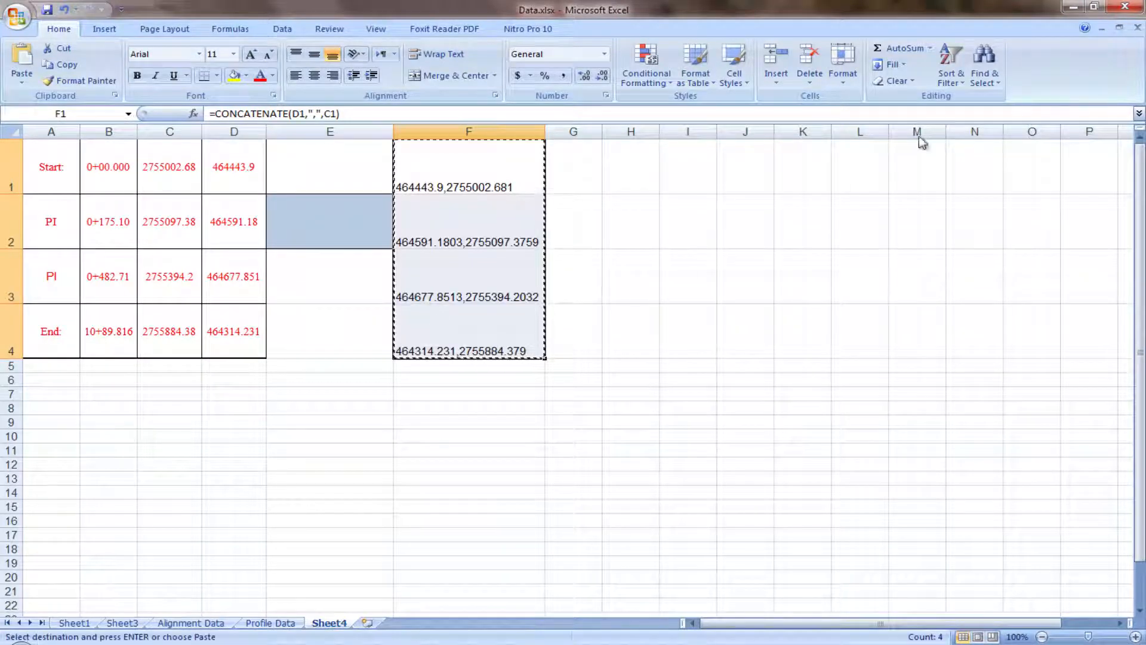
Step: Switch to the AutoCAD drawing and draw a polyline through the pasted alignment coordinates
left_click(1098, 11)
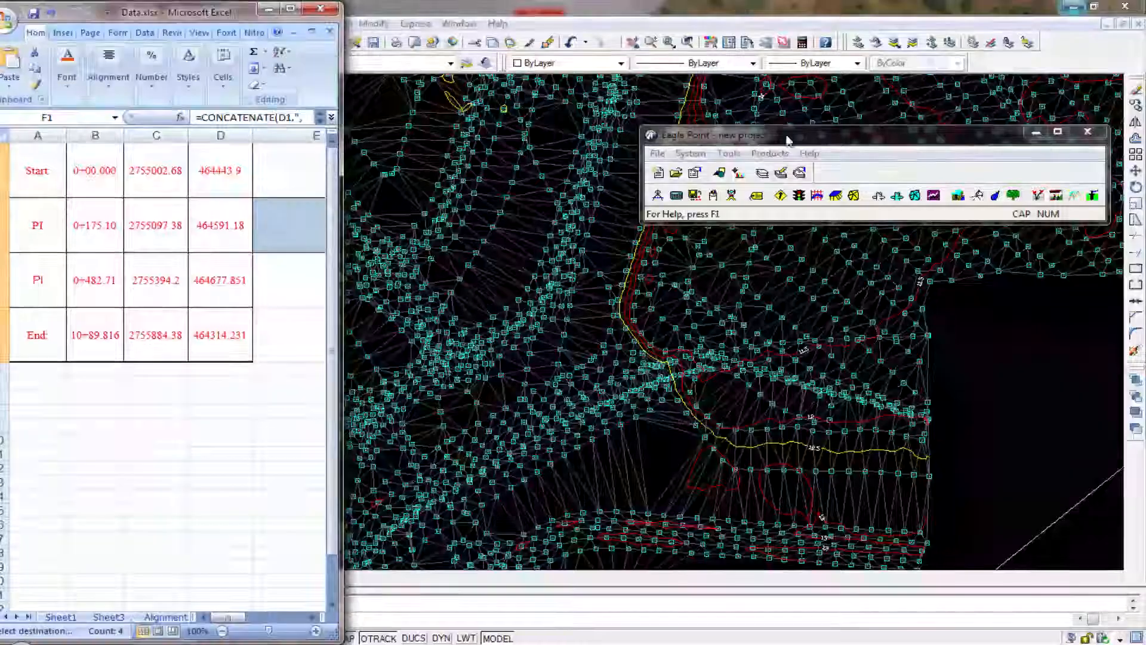
left_click(553, 621)
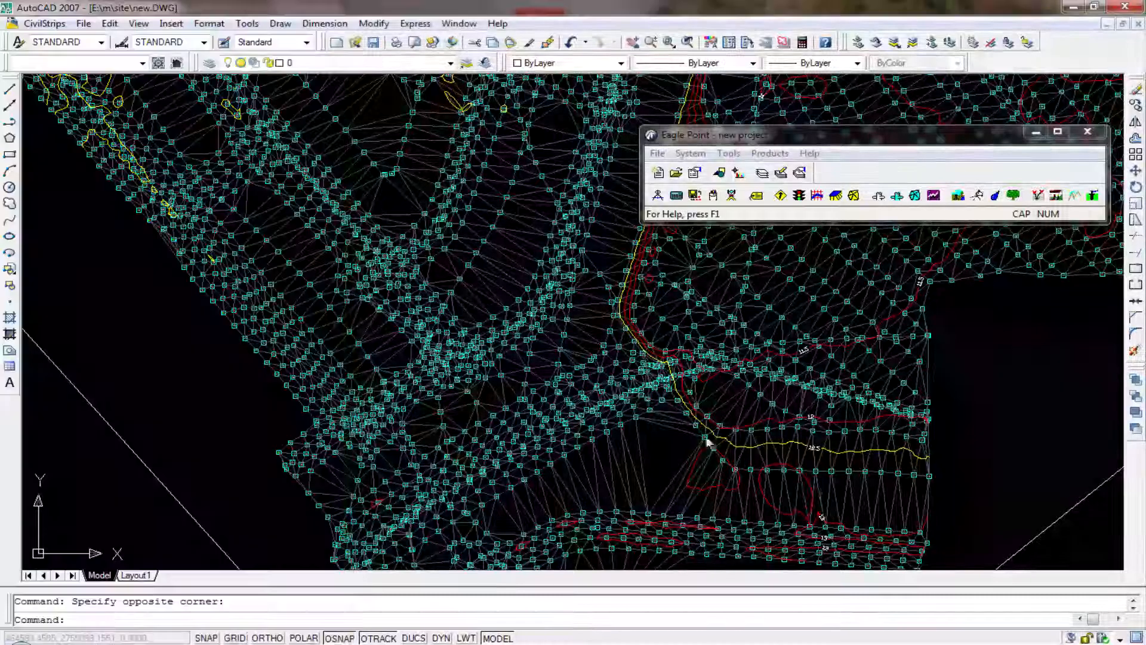
type("pl")
key("Return")
right_click(558, 618)
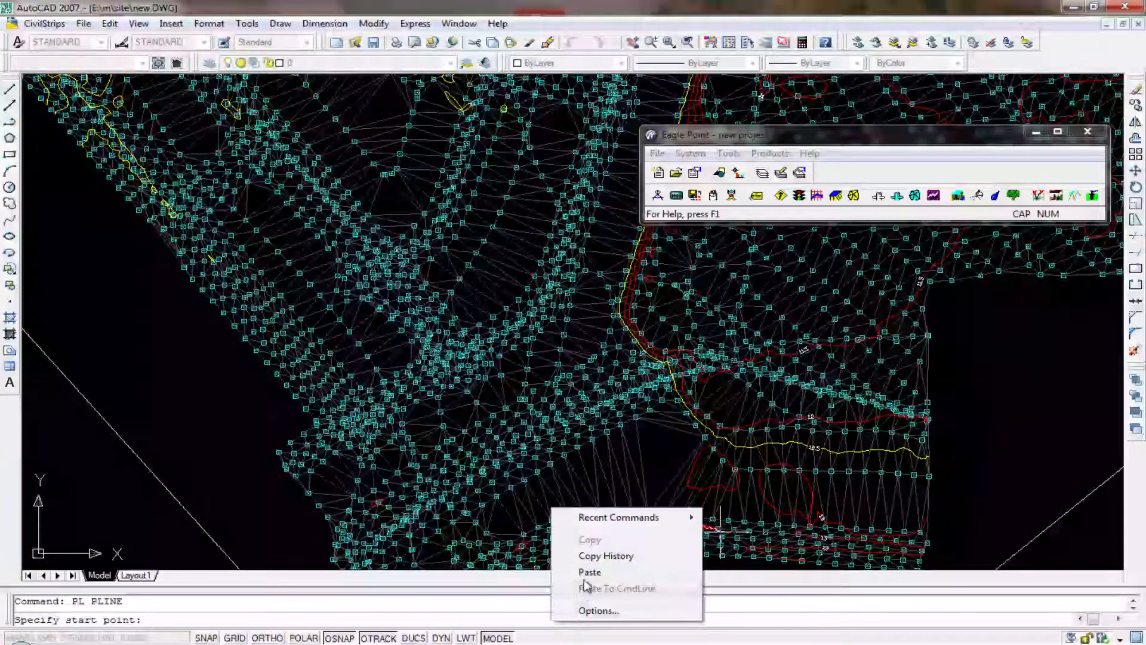
left_click(589, 582)
key("Escape")
scroll(514, 420, "down", 5)
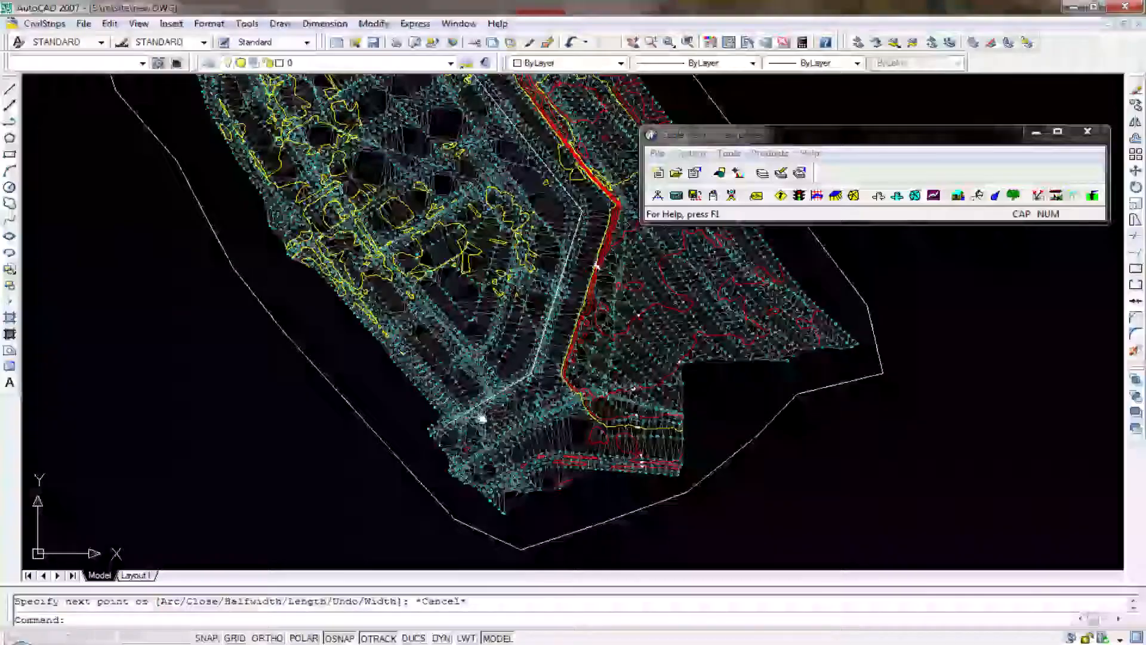
key("Escape")
Step: Turn off the layers of the triangulation, survey points, contours and contour labels with LAYOFF, keeping the alignment polyline and outer boundary displayed
type("LA")
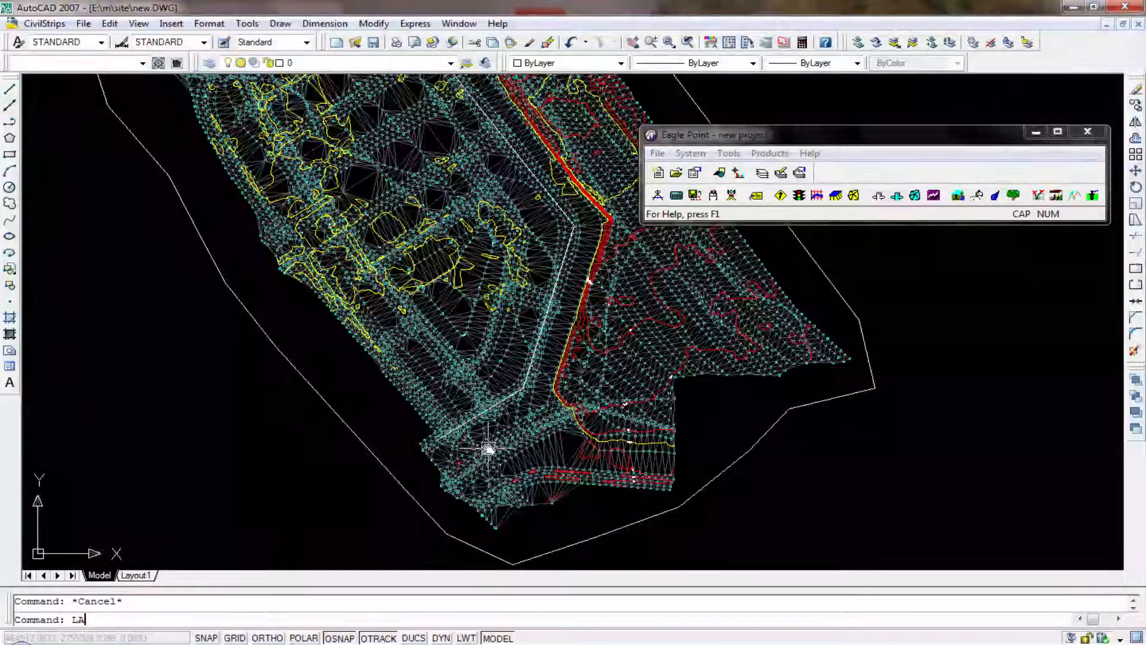
type("YOFF")
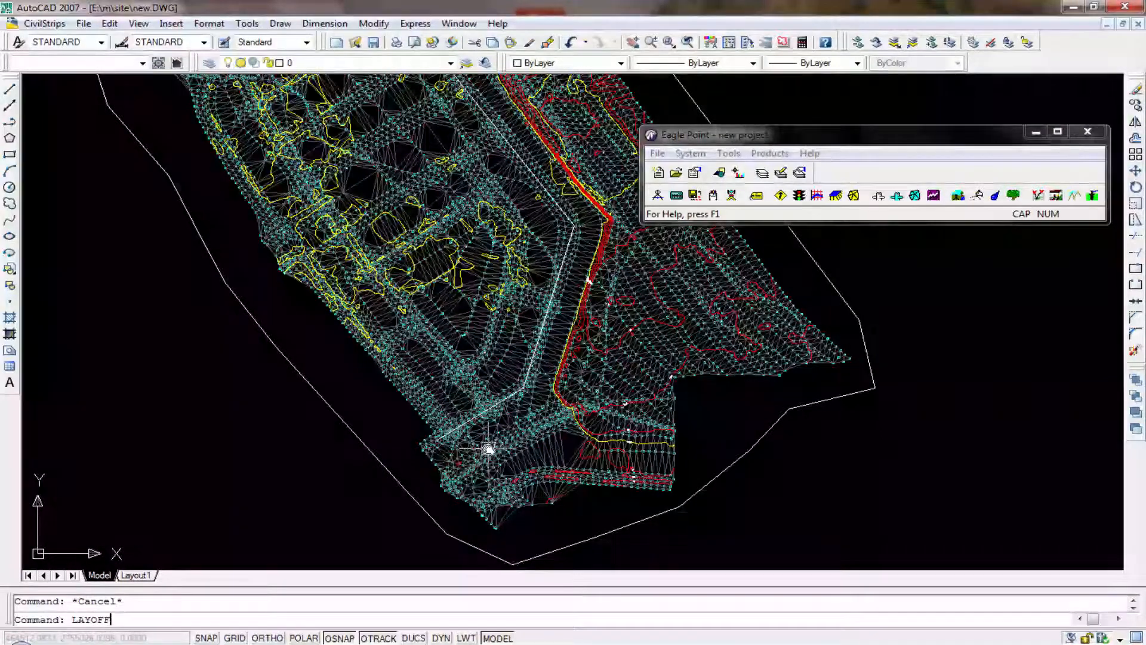
key("Return")
left_click(488, 448)
left_click(487, 448)
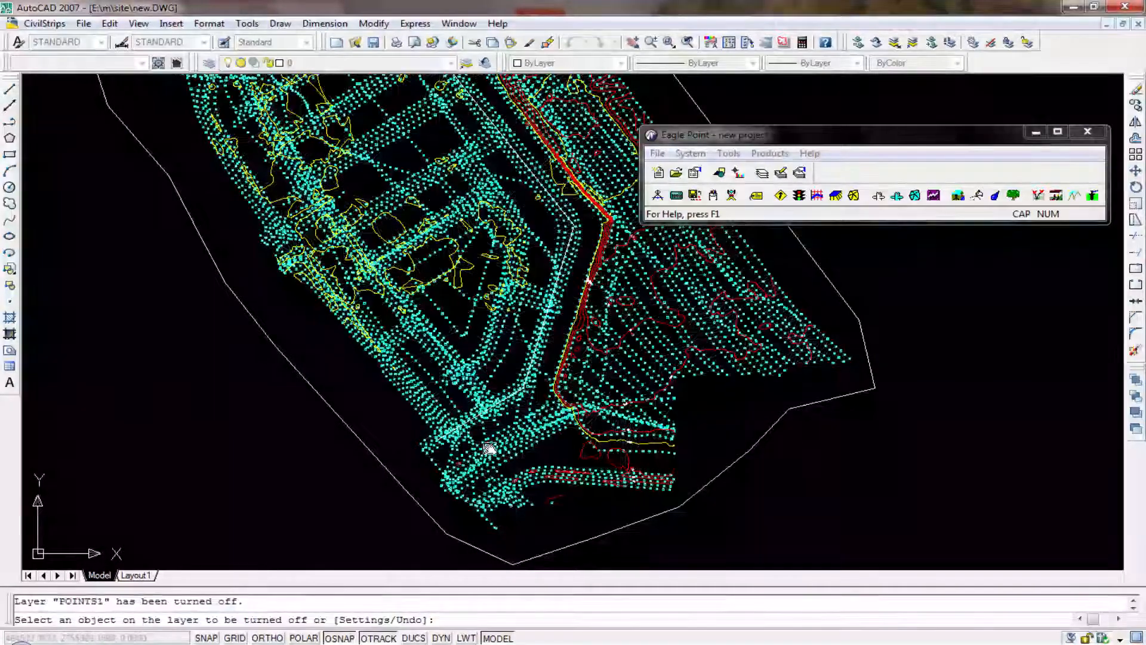
left_click(601, 421)
left_click(576, 408)
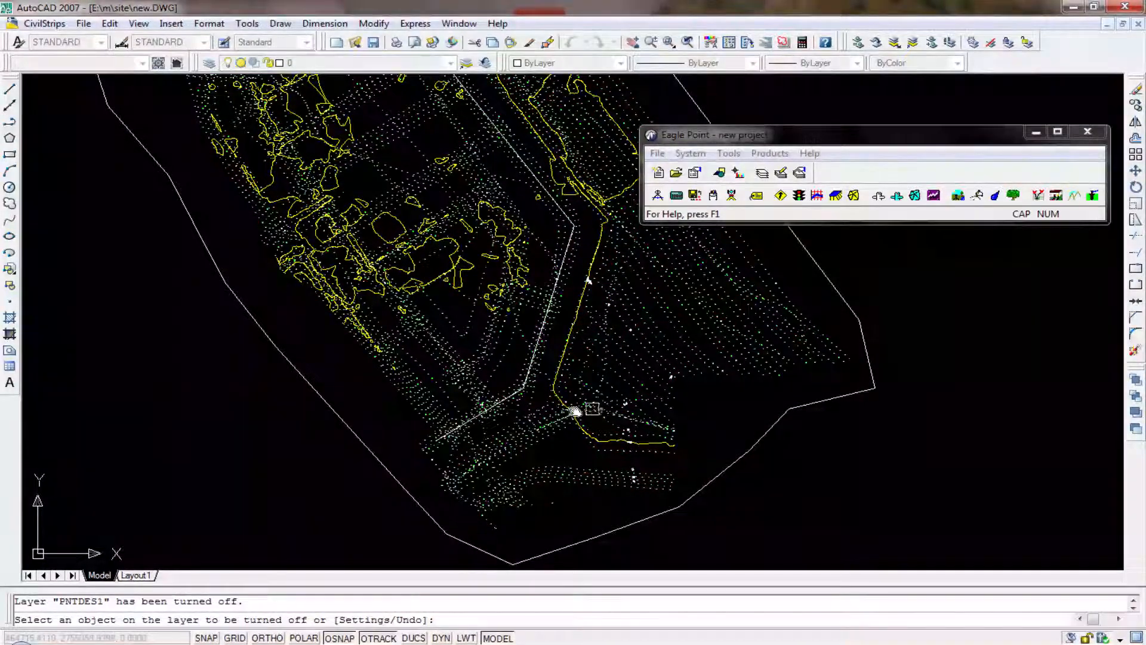
left_click(563, 414)
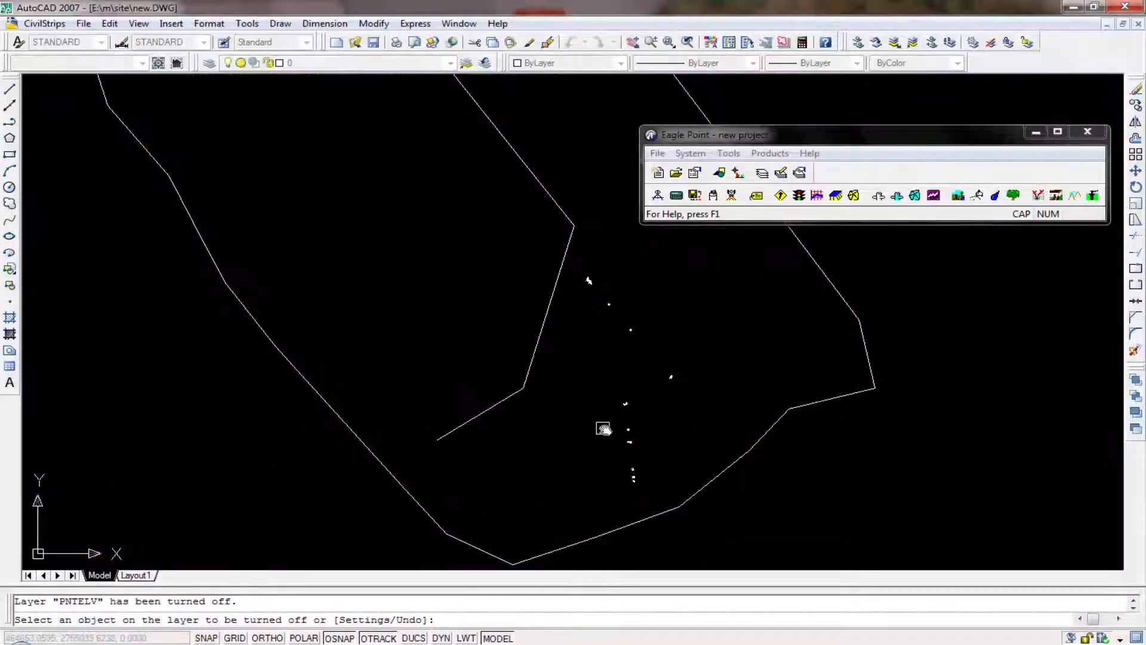
left_click(627, 440)
right_click(624, 440)
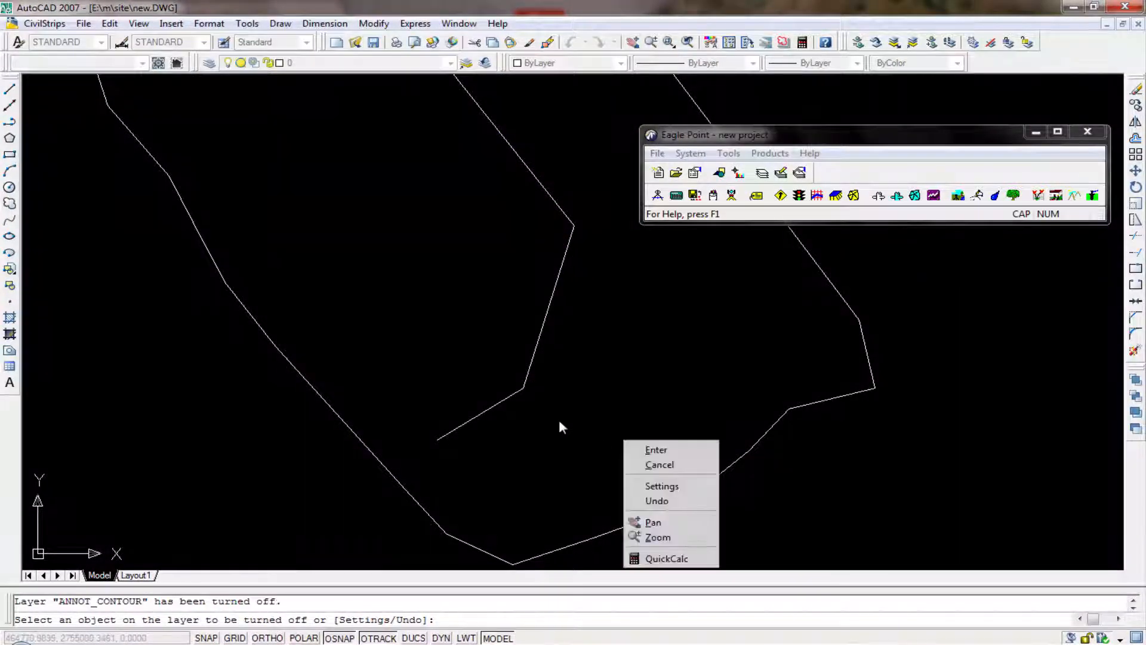
left_click(680, 450)
Step: Select the alignment polyline and examine its course and vertices from start to end, leaving it deselected
left_click(475, 417)
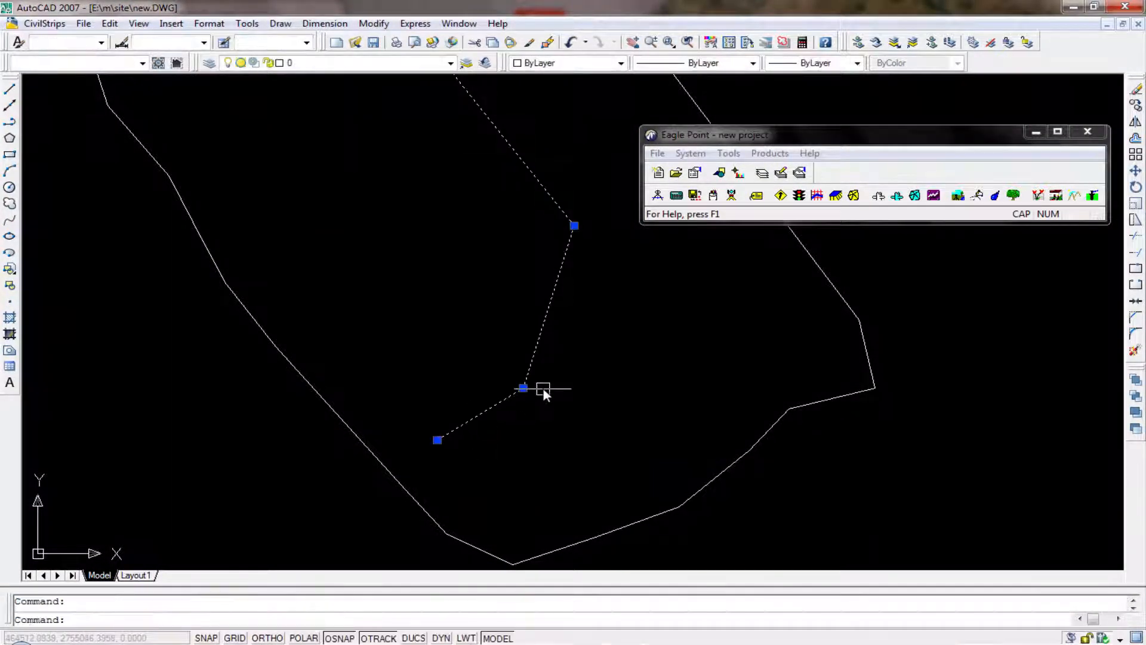
middle_click_drag(543, 388, 558, 453)
middle_click_drag(585, 331, 655, 414)
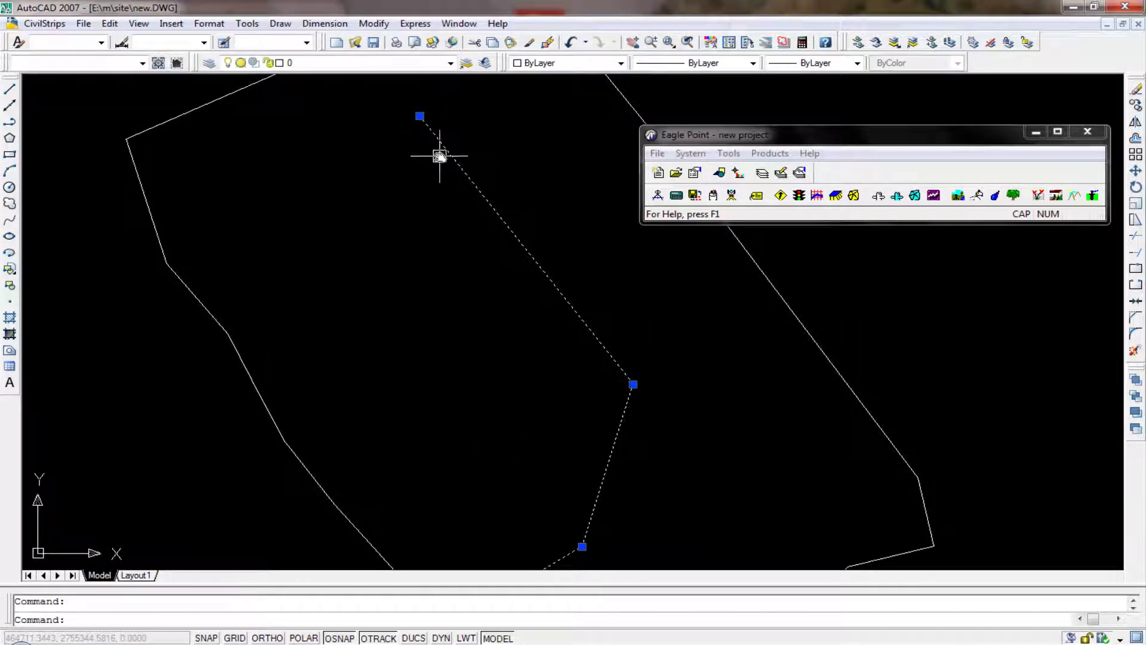
middle_click_drag(655, 297, 500, 191)
middle_click_drag(412, 471, 428, 448)
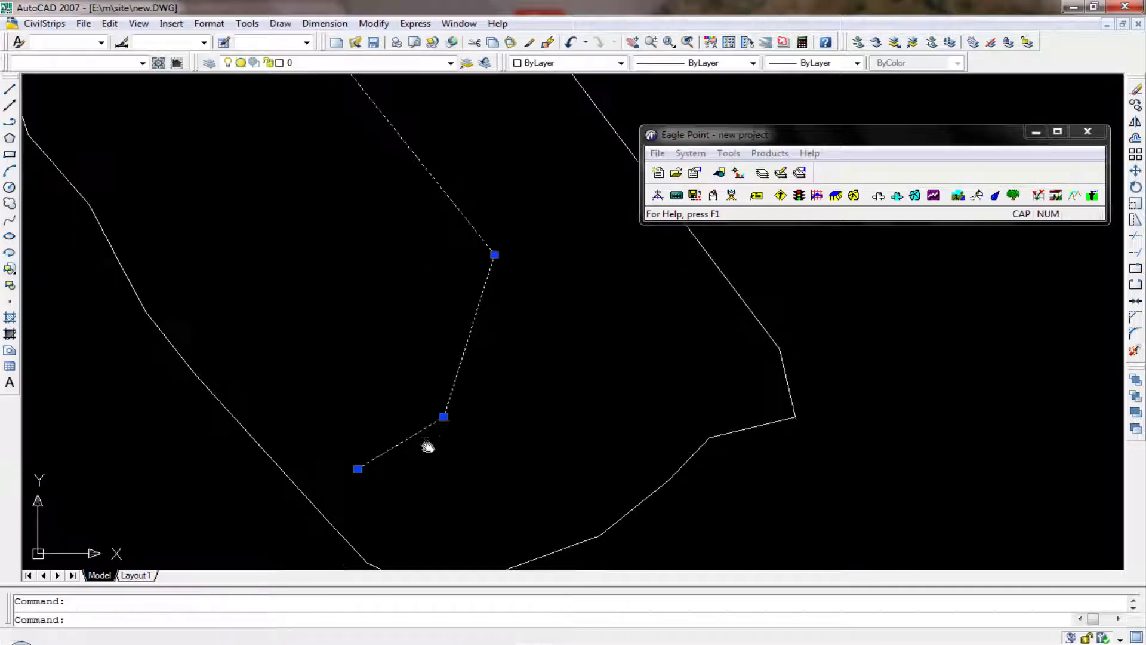
key("Escape")
Step: Switch to Excel and check the curve radii of the two PI rows on the maximized Alignment Data sheet
key("alt+Tab")
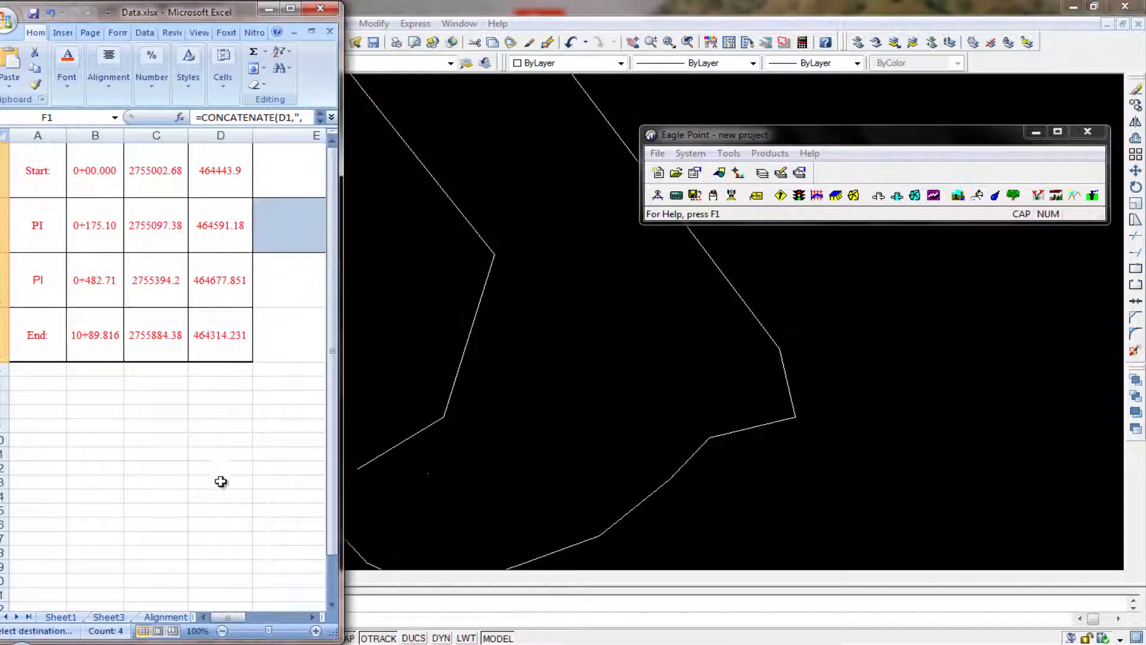
left_click_drag(221, 482, 185, 525)
left_click(166, 617)
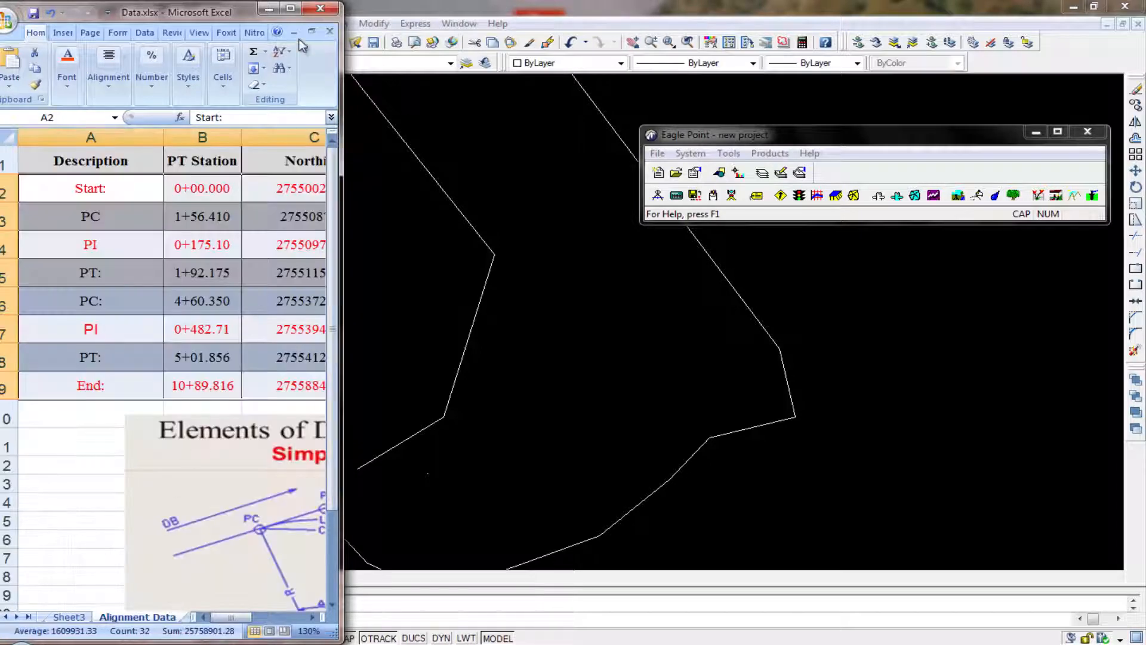
left_click(287, 12)
left_click(578, 327)
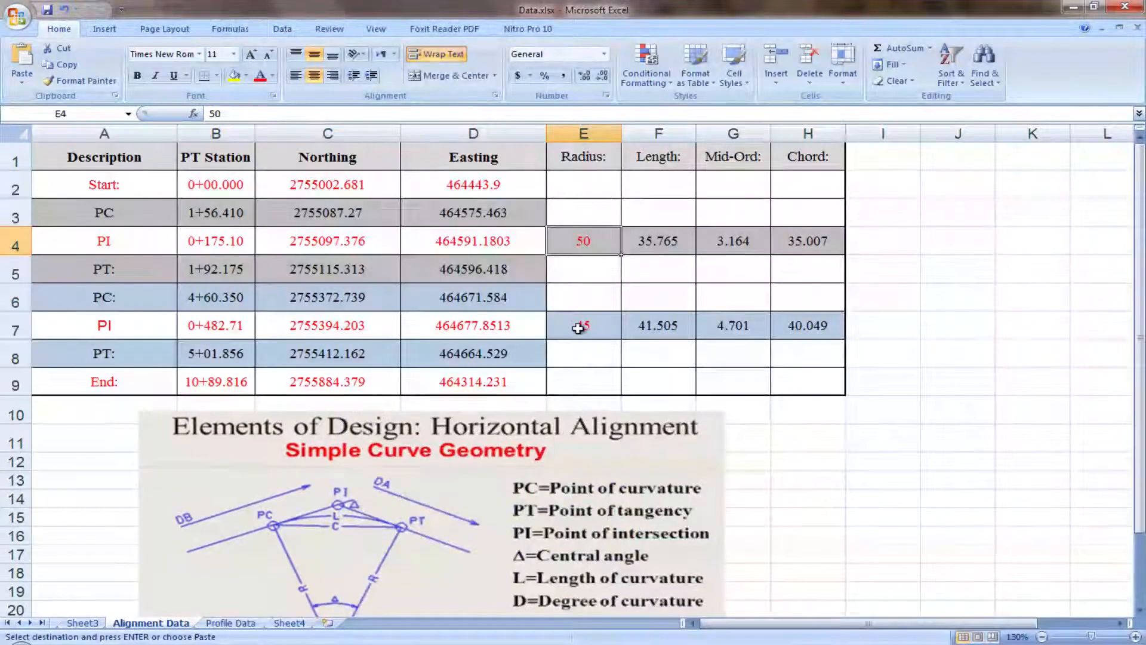
Step: Switch to the AutoCAD drawing and fillet the alignment polyline's first bend, nearest its start, with a radius of 50
left_click(1074, 6)
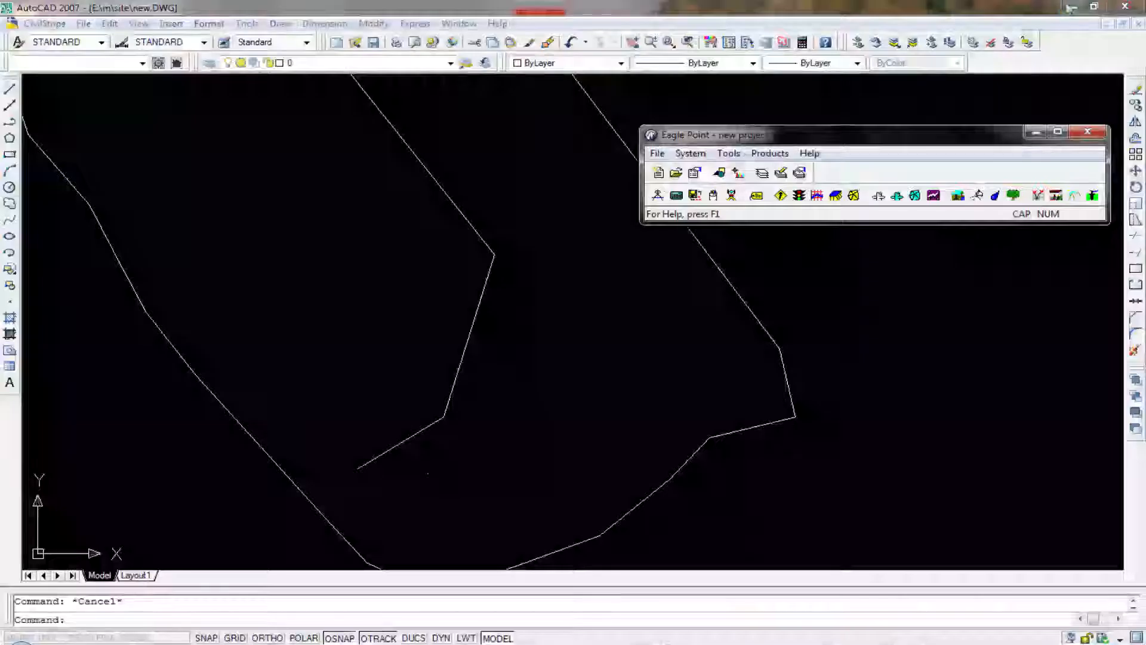
type("f")
key("Return")
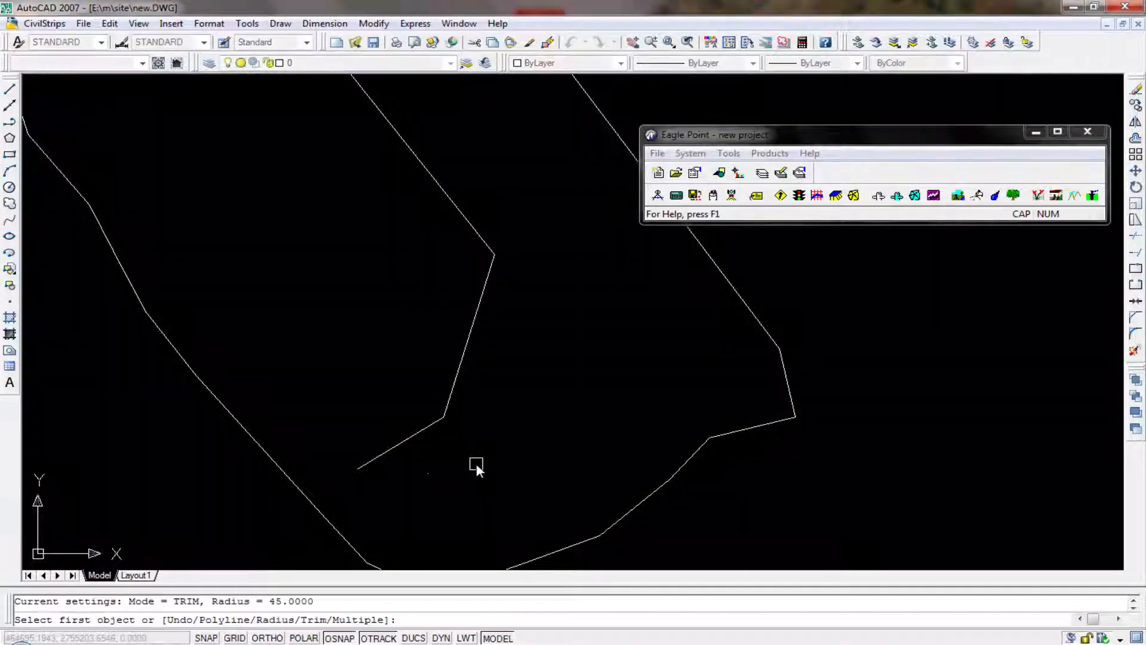
type("R")
key("Return")
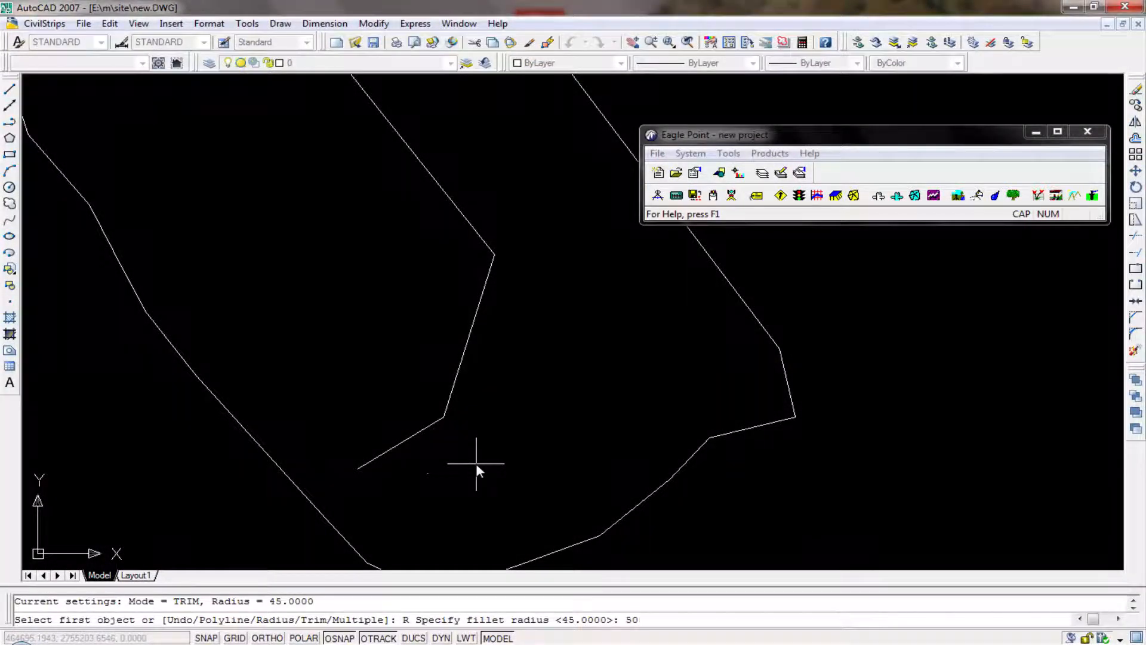
key("Return")
left_click(446, 410)
left_click(447, 389)
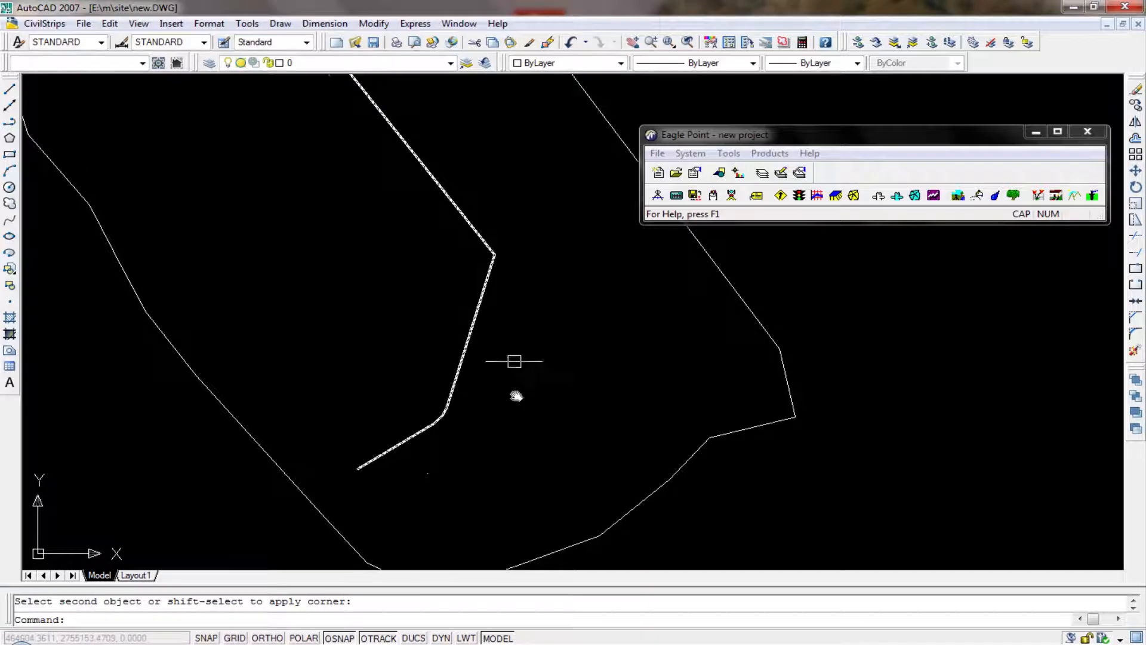
Step: Fillet the alignment polyline's second bend with a radius of 45 and end the command
key("Return")
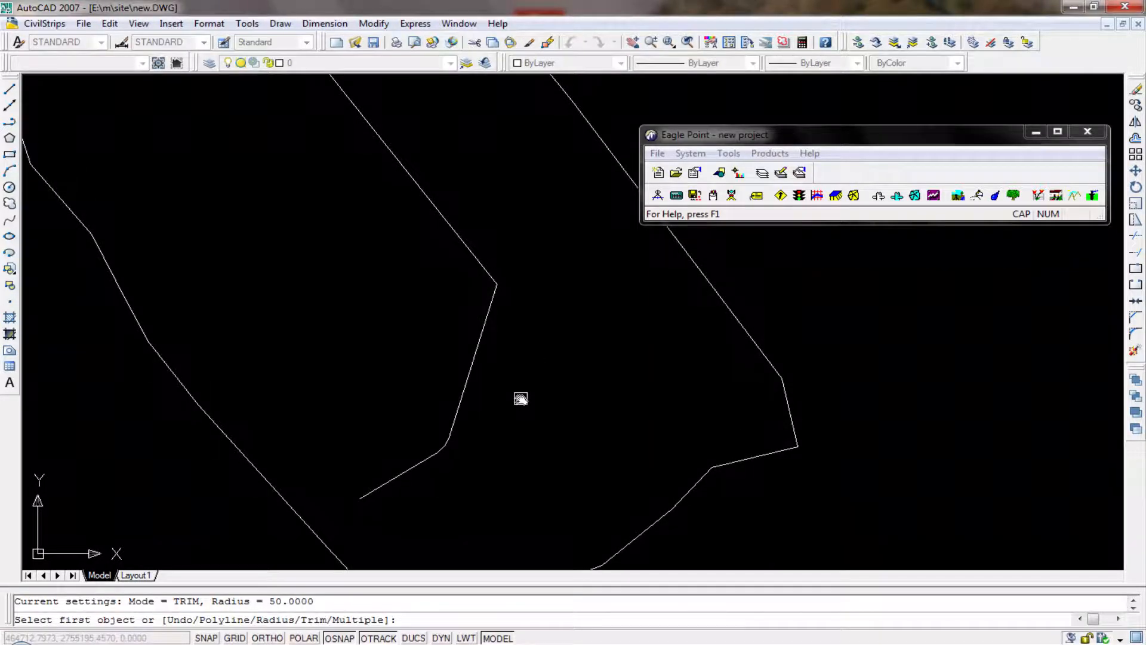
type("R")
key("Return")
type("4")
key("Return")
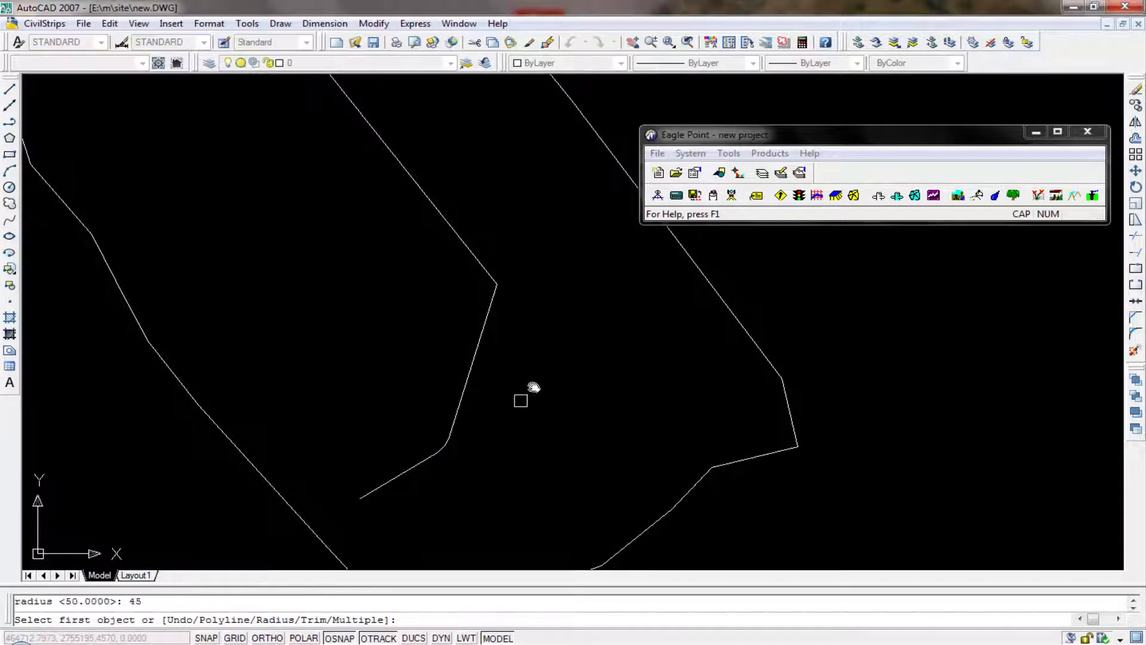
left_click(484, 326)
key("Escape")
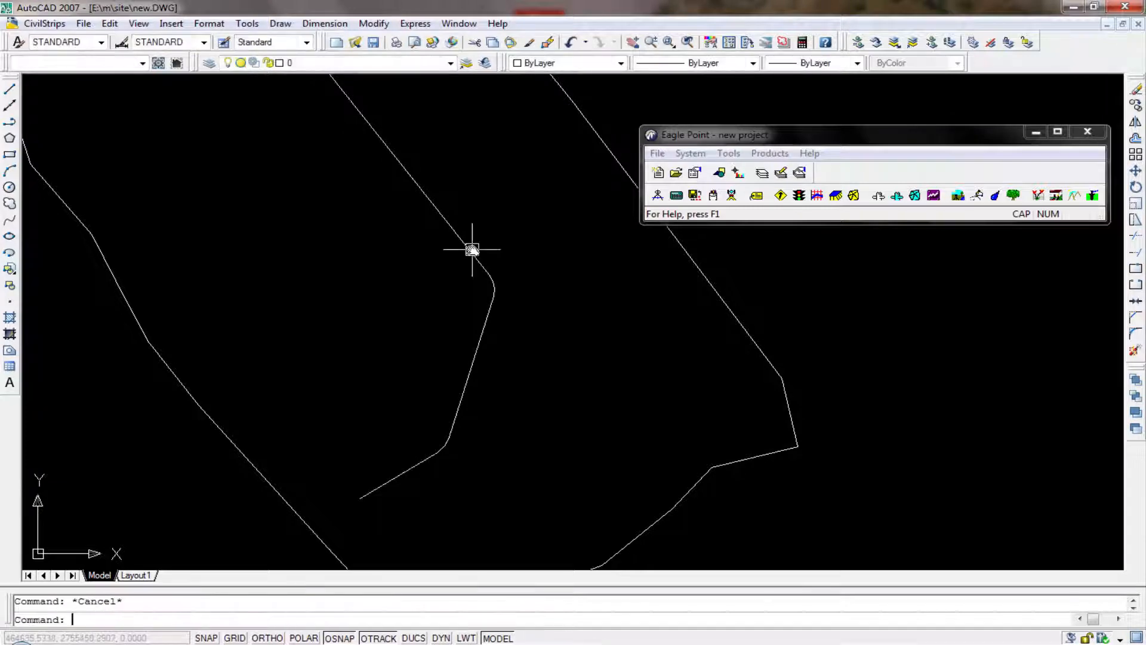
middle_click_drag(474, 249, 484, 291)
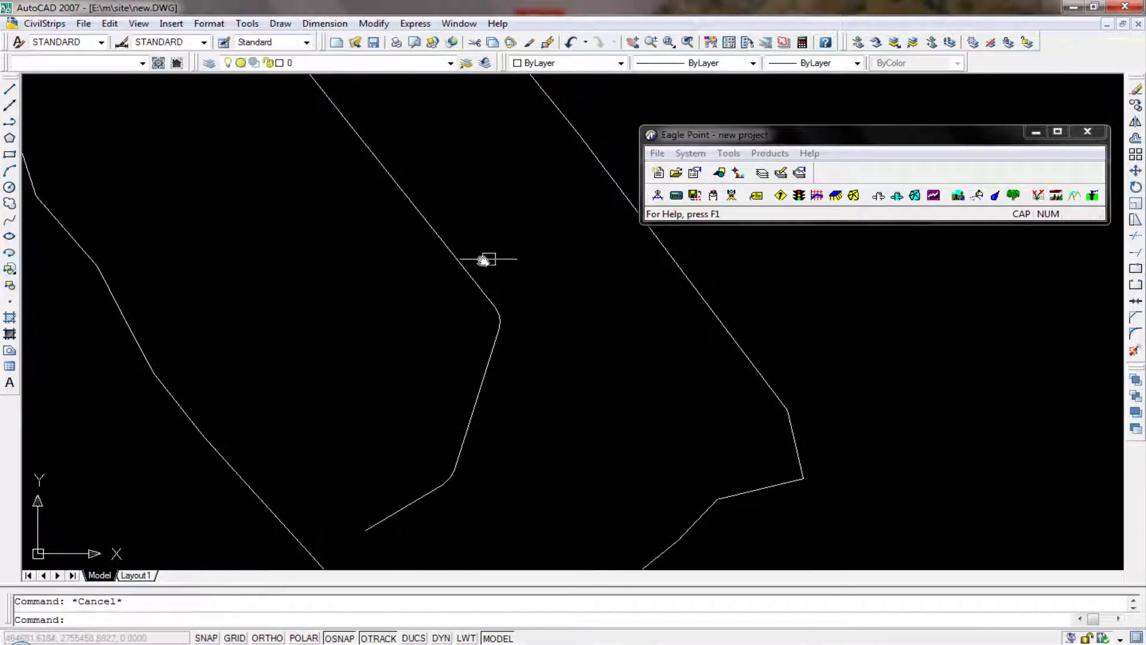
left_click(514, 228)
left_click(498, 236)
key("Escape")
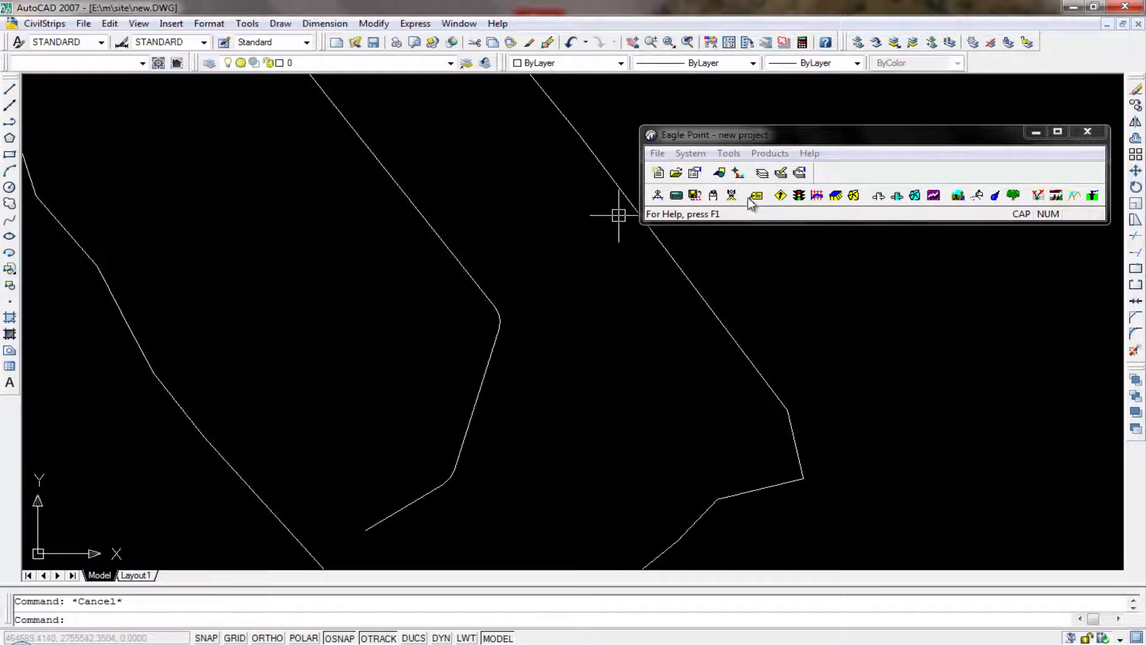
left_click(506, 252)
left_click(417, 273)
key("Escape")
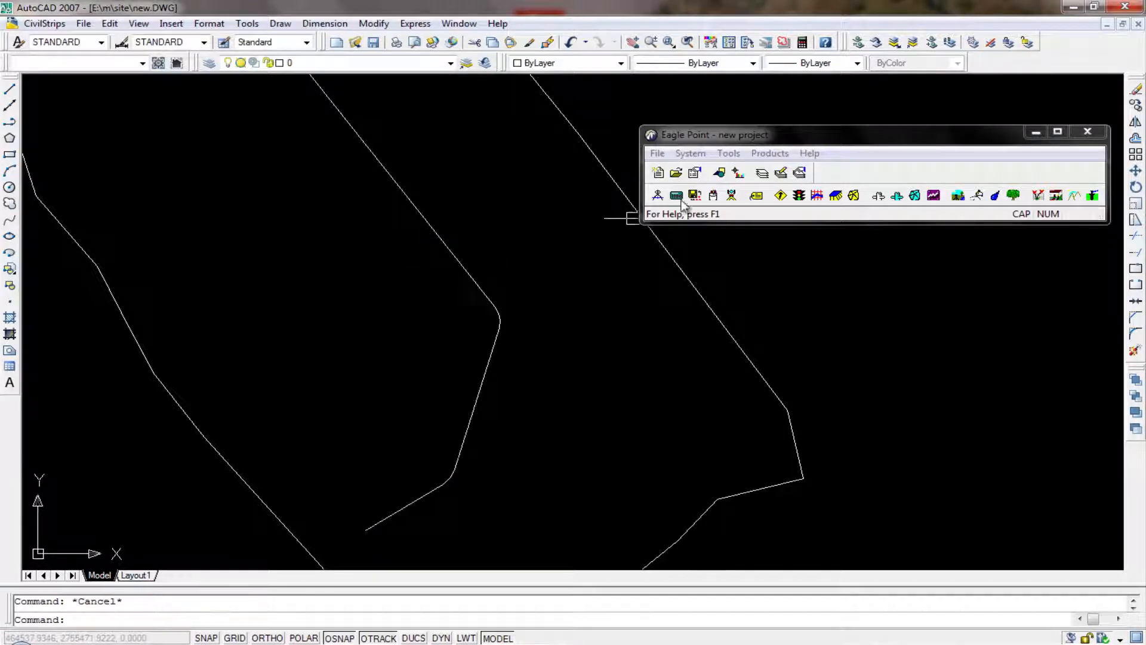
left_click(593, 385)
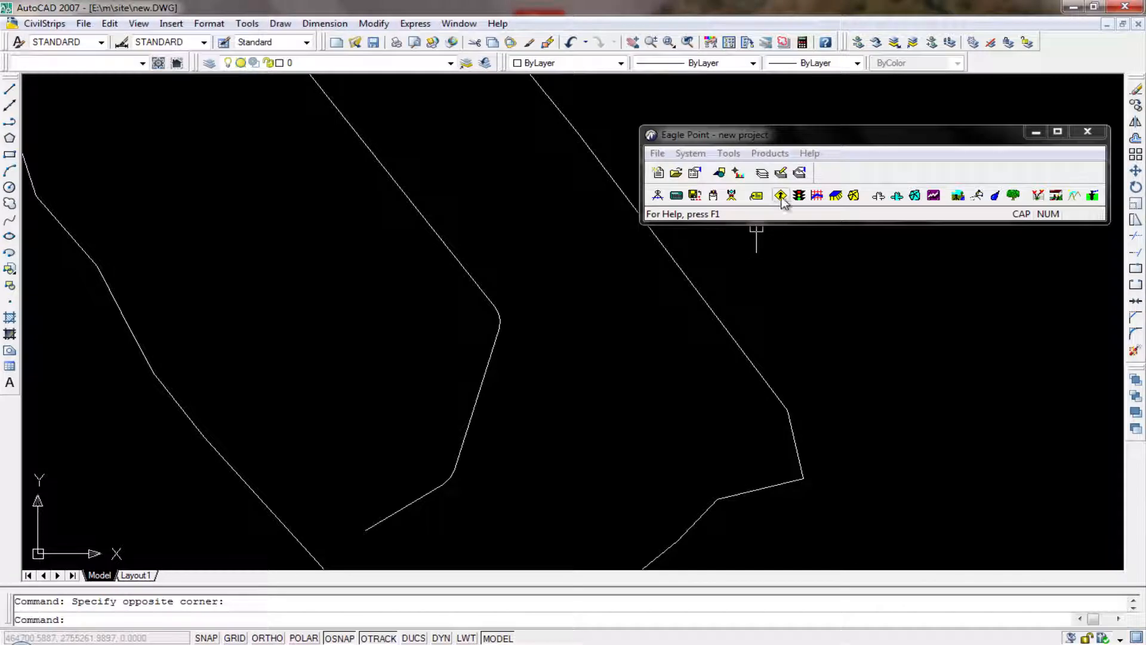
Step: Create and open RoadCalc sub-project 001 described as CL1, using RoadCalc Metric Defaults and the existing project drawing
left_click(770, 153)
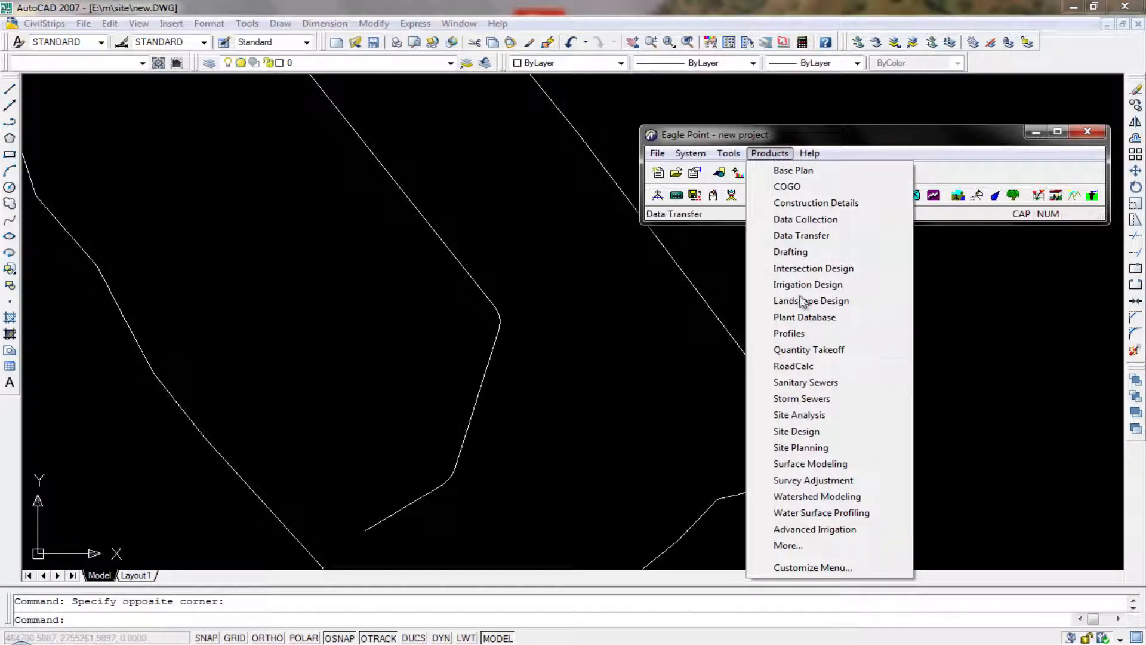
left_click(800, 367)
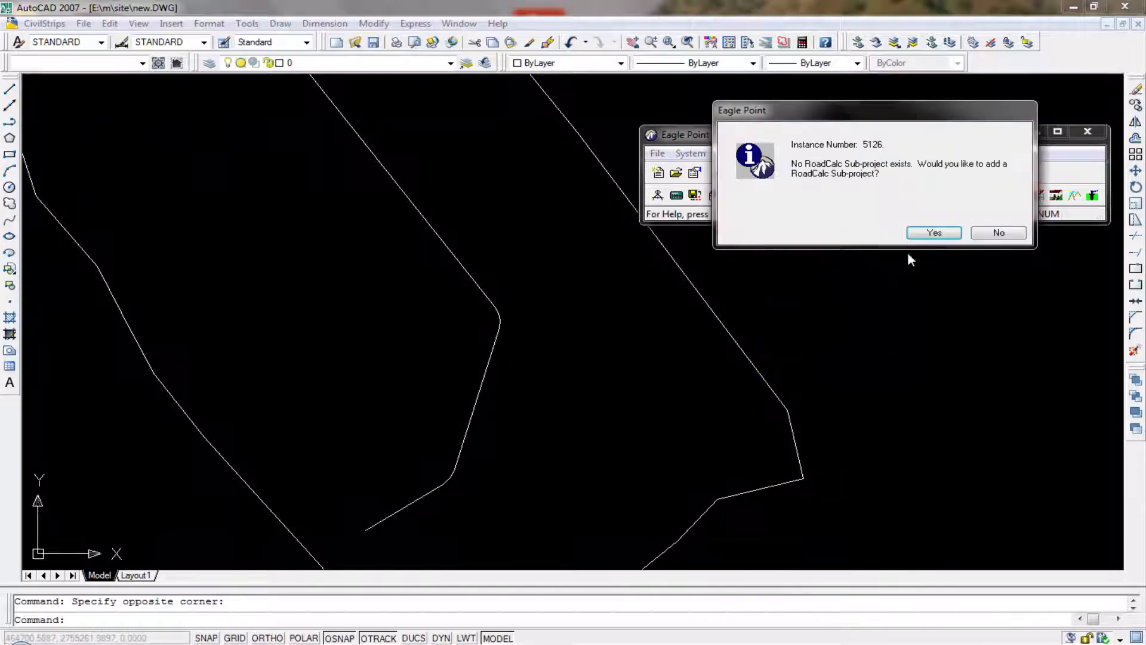
left_click(934, 233)
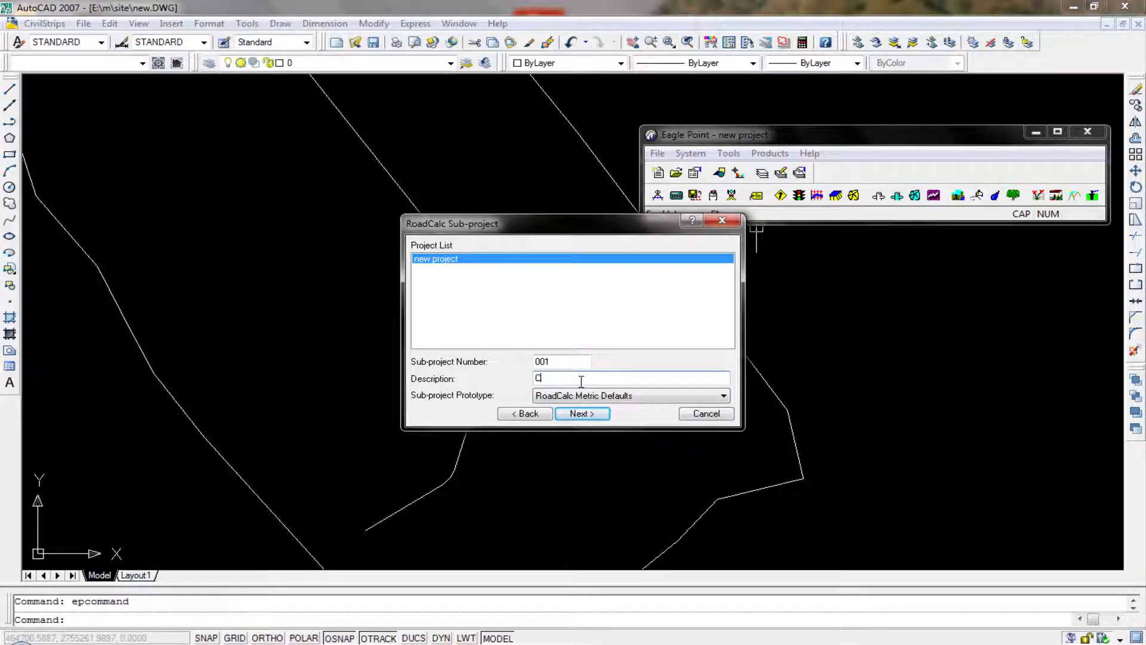
left_click(583, 413)
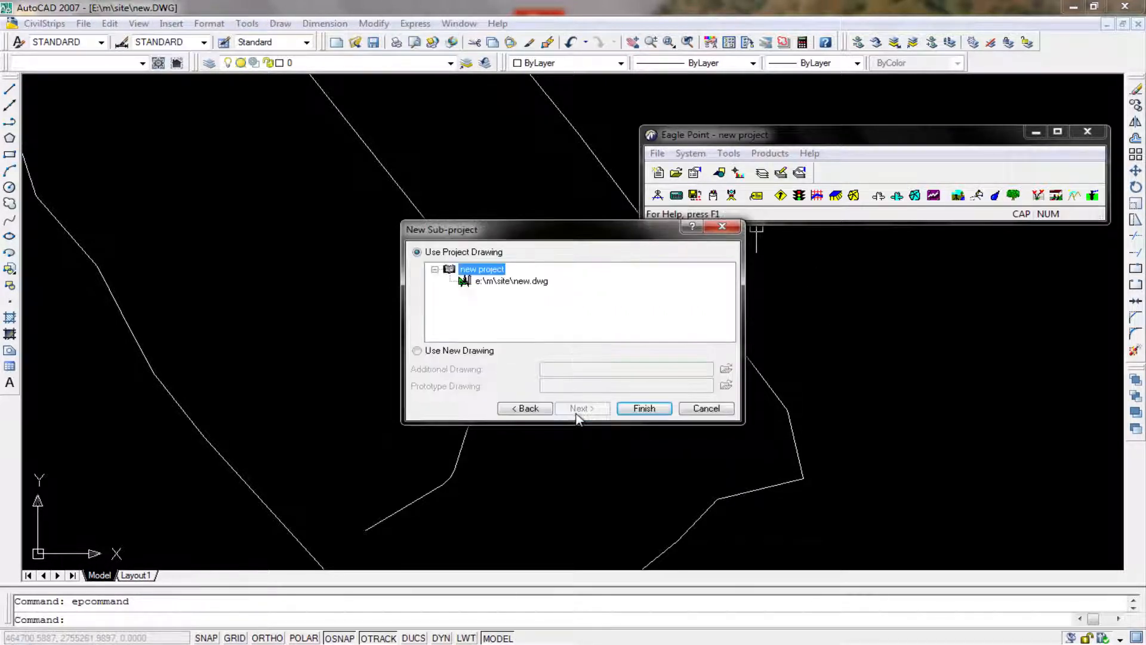
left_click(661, 412)
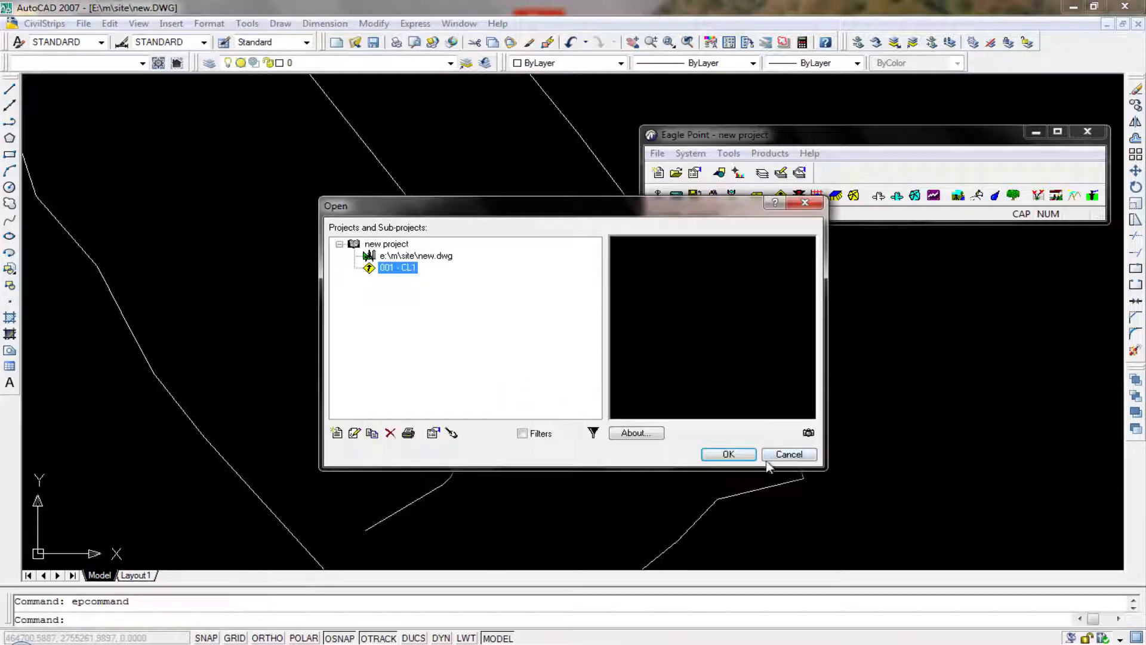
left_click(724, 455)
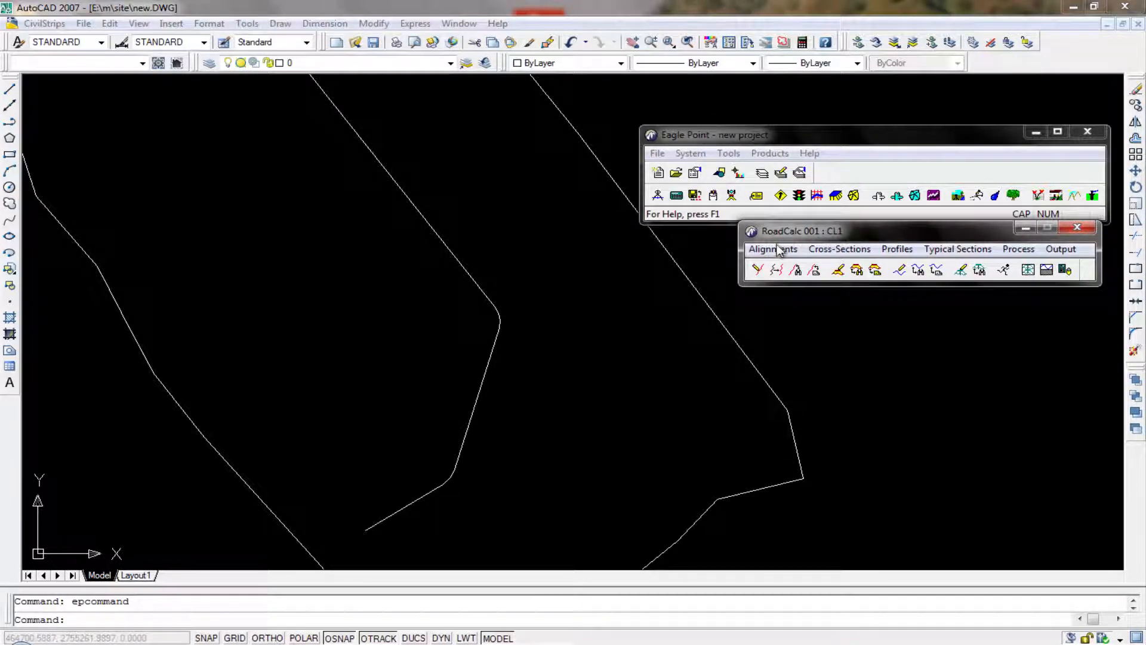
Step: Open the Centerline alignment data of CL1 for editing and move its dialog clear of the road polyline
left_click(778, 250)
left_click(781, 267)
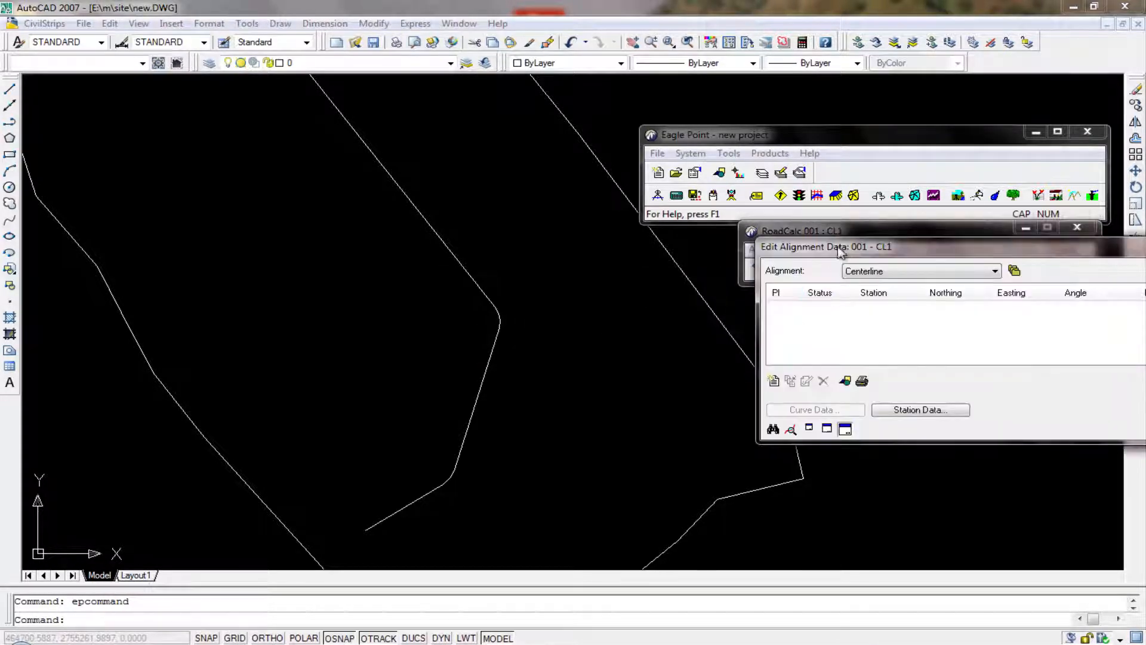
left_click_drag(842, 249, 692, 245)
Step: Select the filleted alignment polyline, examine its start point and curve vertices, and leave it deselected
left_click(530, 387)
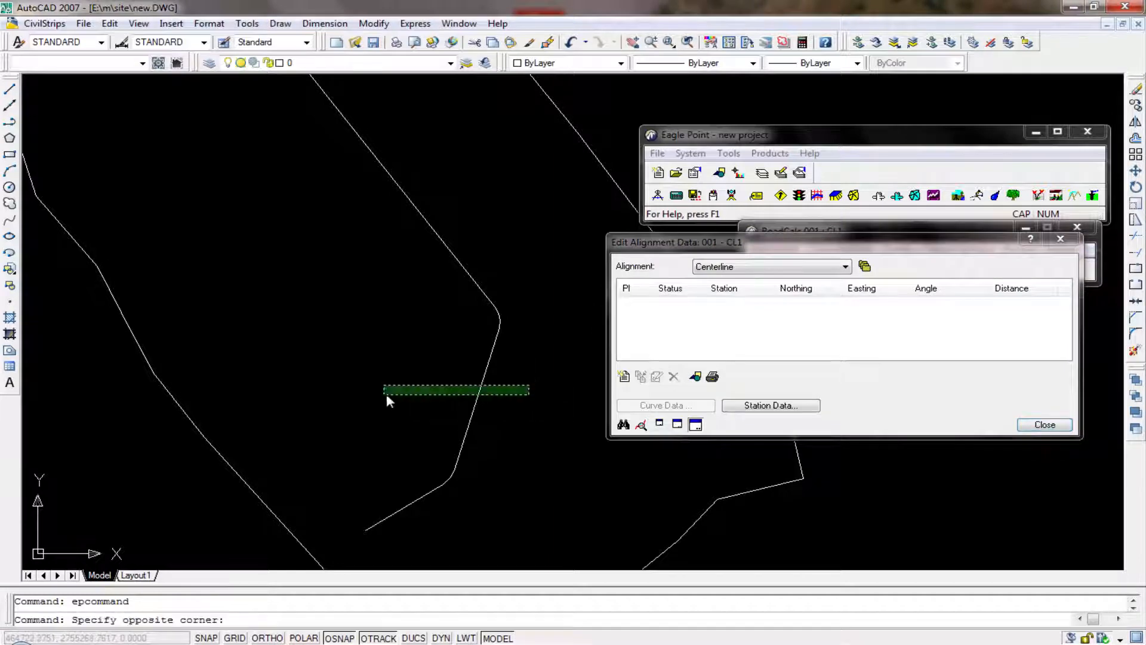
left_click(386, 393)
middle_click_drag(519, 402, 517, 332)
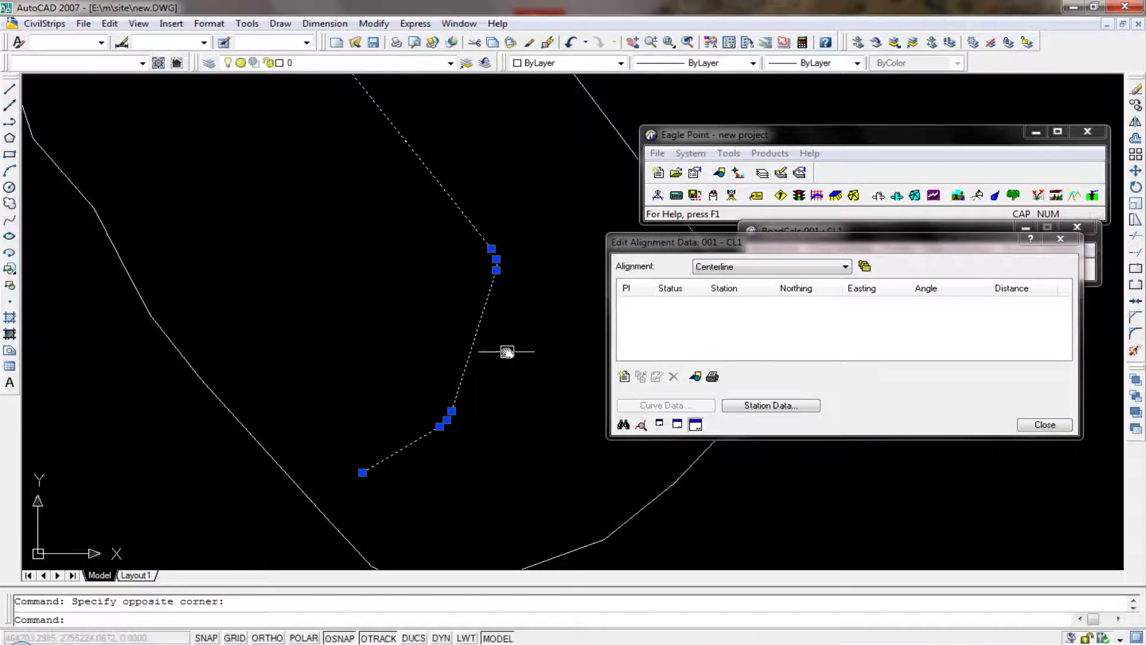
left_click(726, 330)
left_click(540, 388)
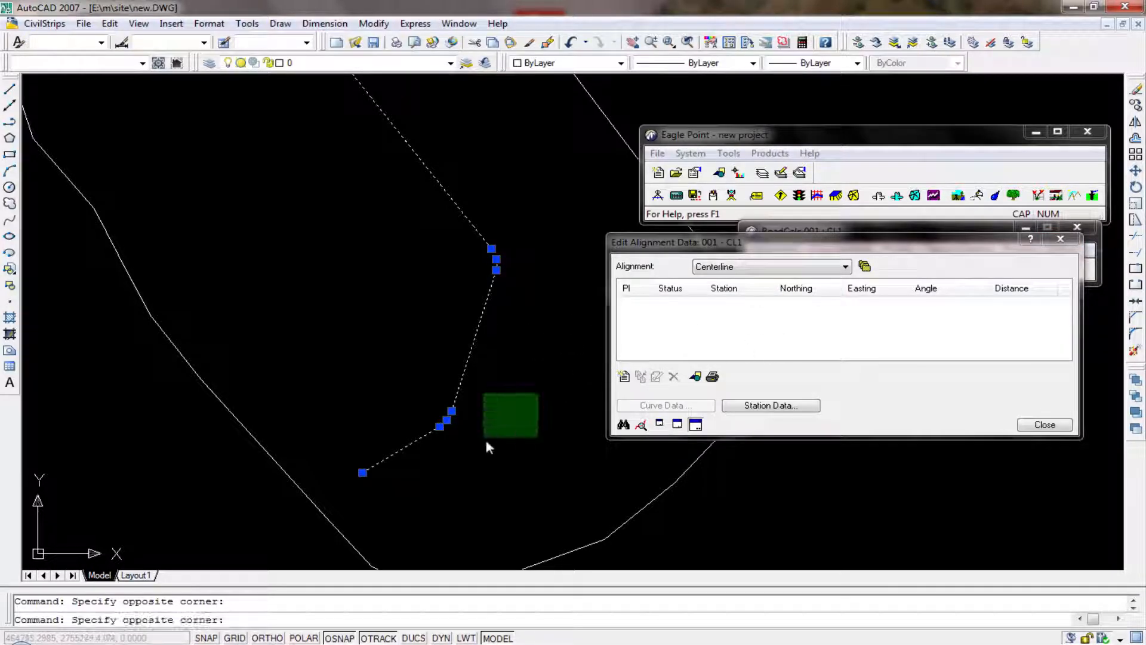
key("Escape")
Step: Arrange the Excel and AutoCAD windows side by side, with the sheet's Northing and Easting columns beside the alignment data dialog
double_click(637, 3)
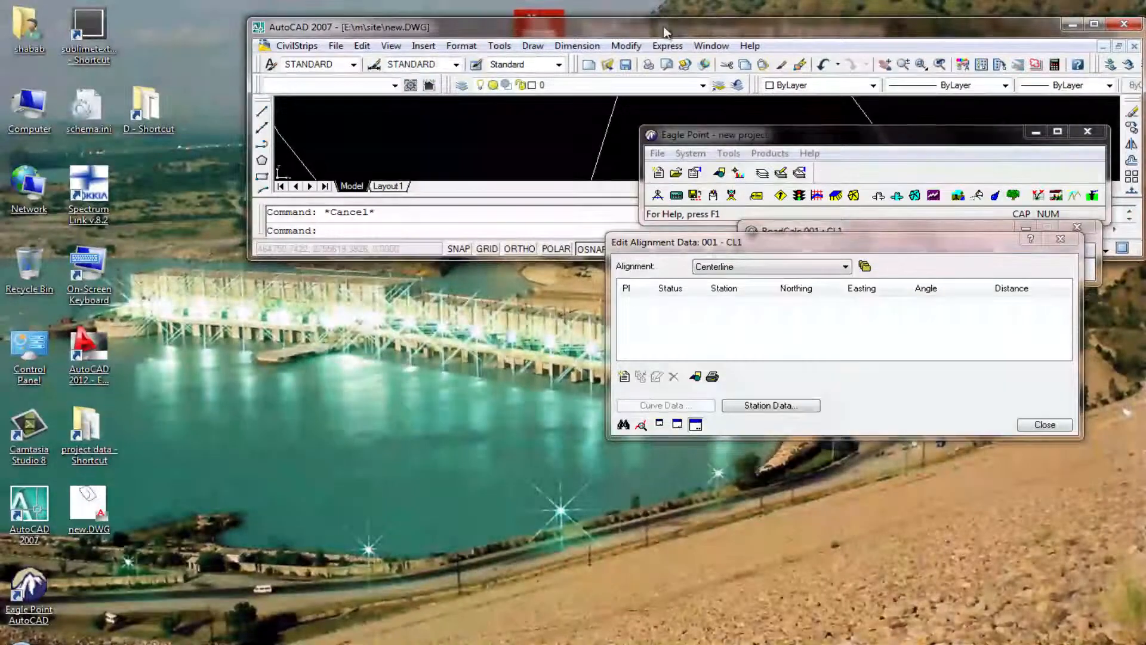
left_click_drag(690, 13, 714, 1)
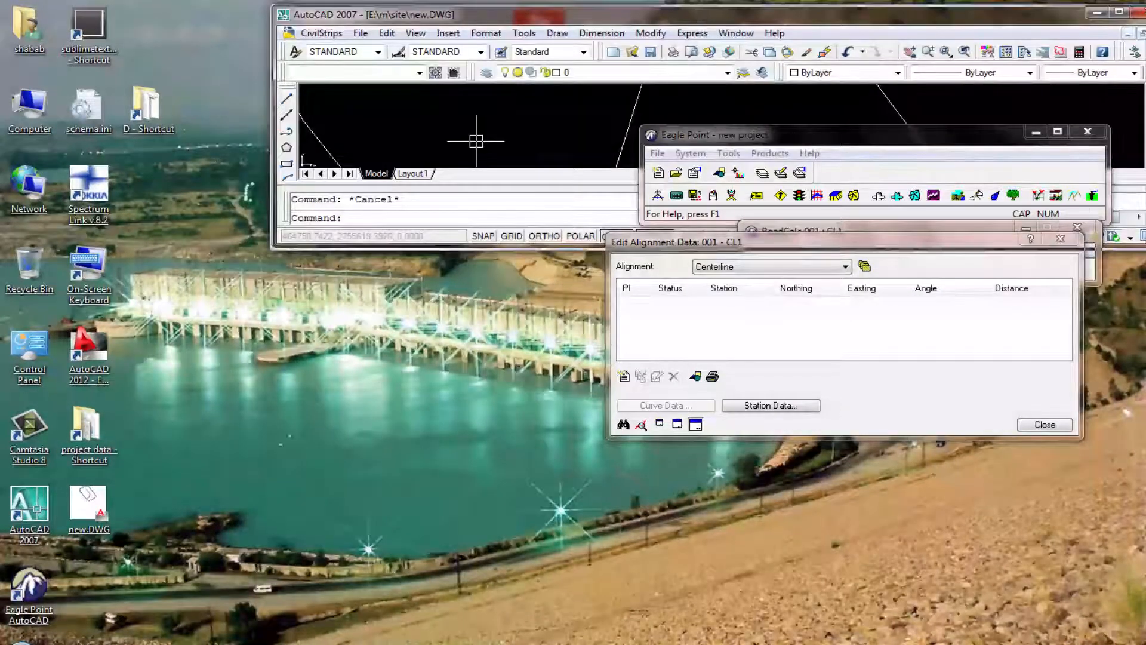
left_click_drag(268, 642, 267, 643)
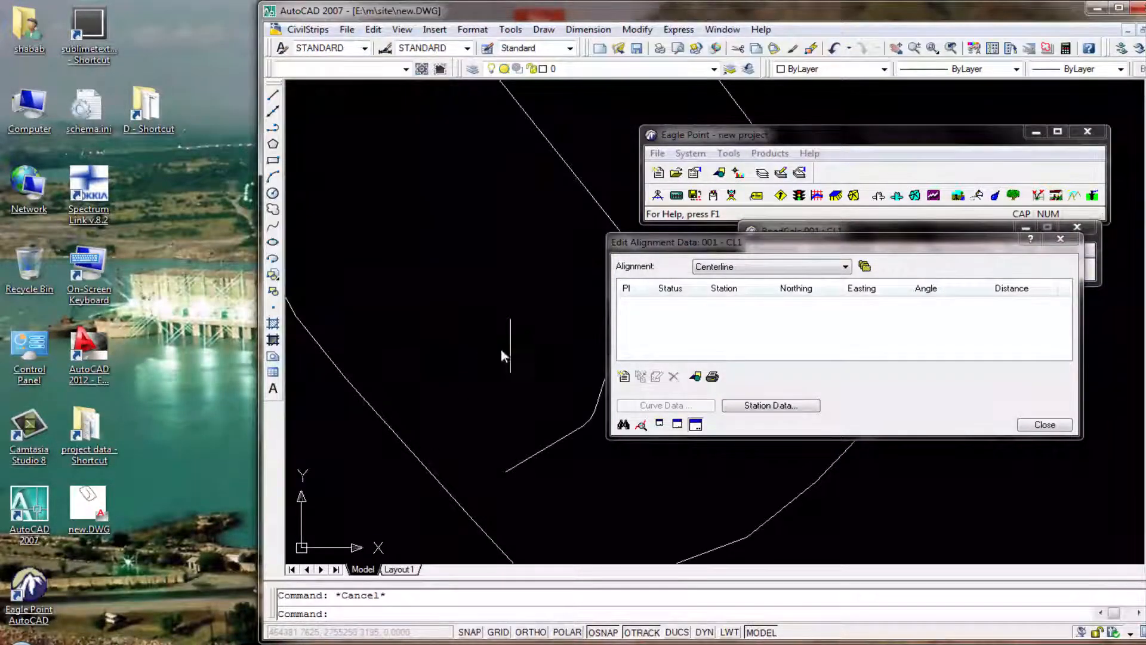
double_click(487, 373)
middle_click_drag(523, 408, 423, 377)
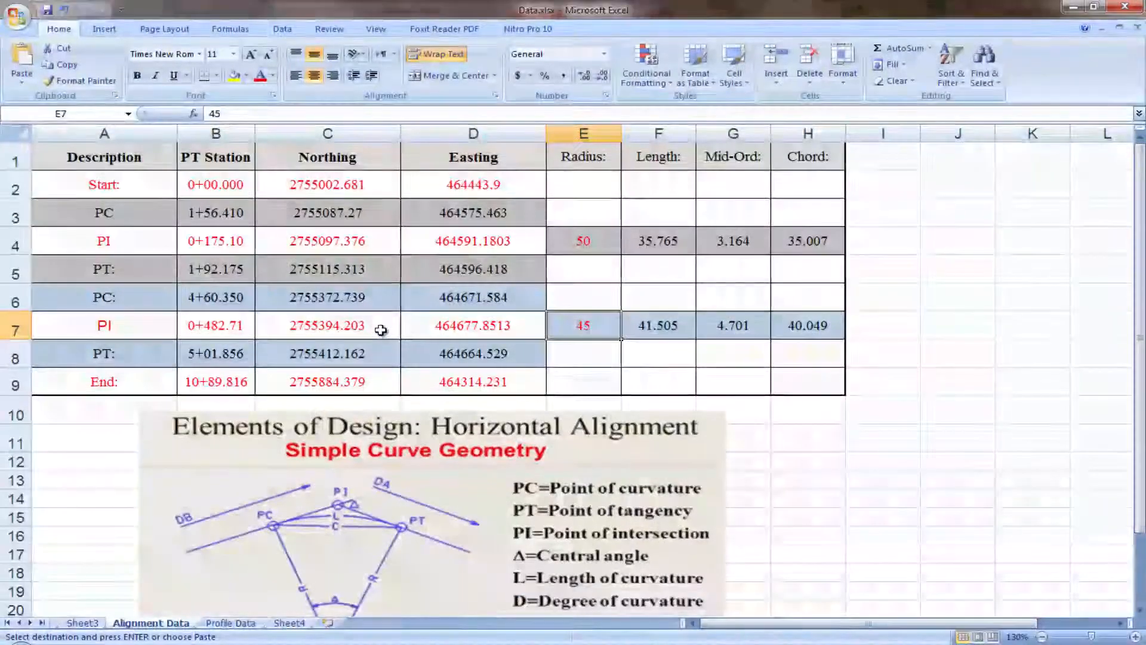
left_click(378, 330)
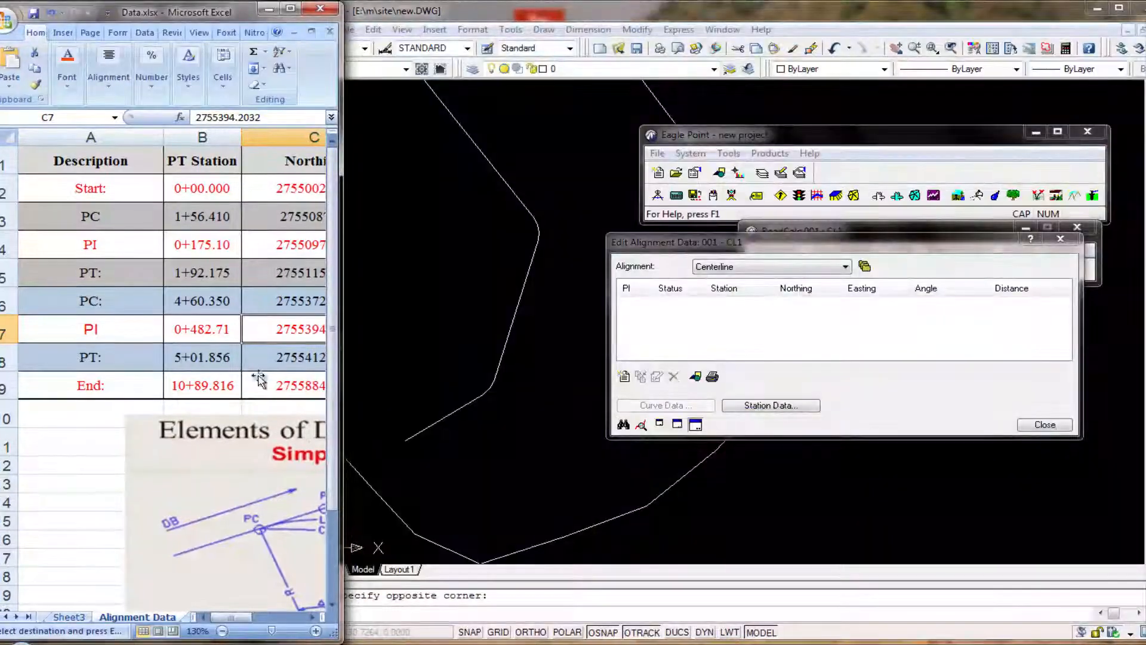
left_click(313, 617)
left_click(314, 617)
Step: Copy the Start row's easting 464443.9 from Excel into the Easting of a new PI defined by coordinates
left_click(242, 185)
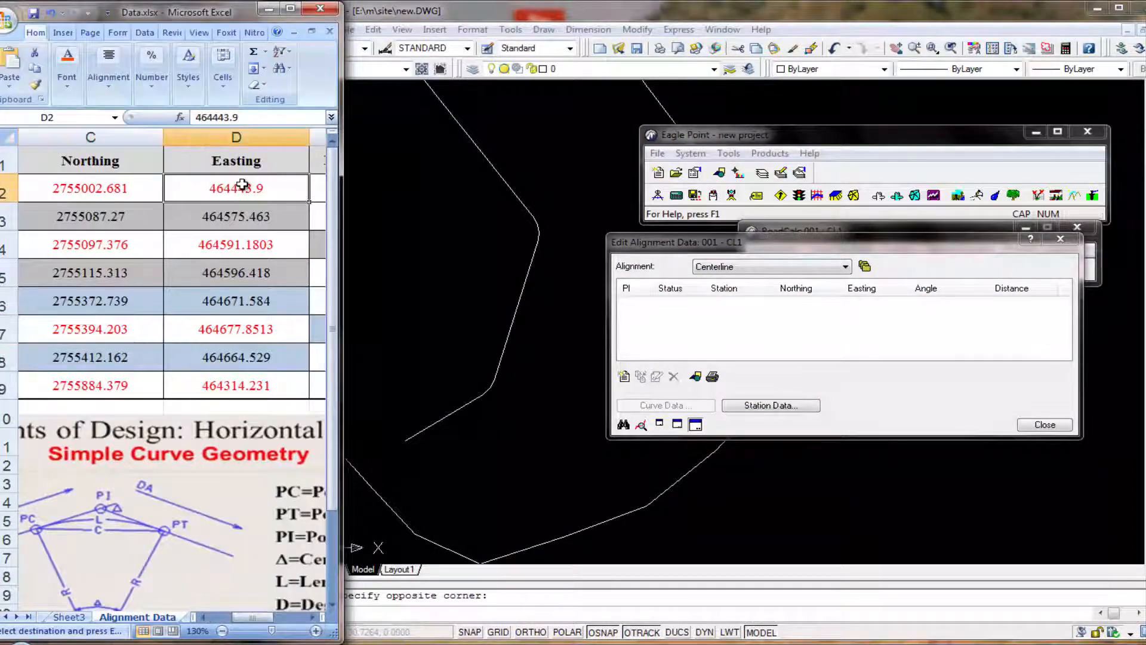
mouse_move(202, 118)
left_mouse_down()
mouse_move(237, 117)
mouse_move(197, 106)
left_mouse_up()
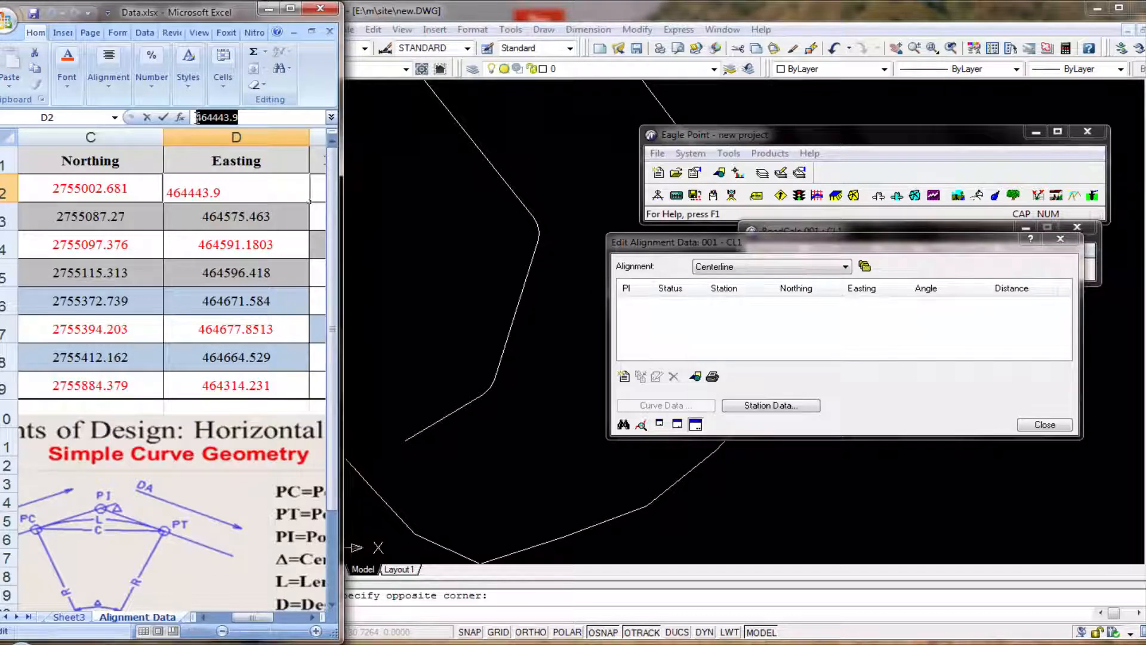
key("ctrl+c")
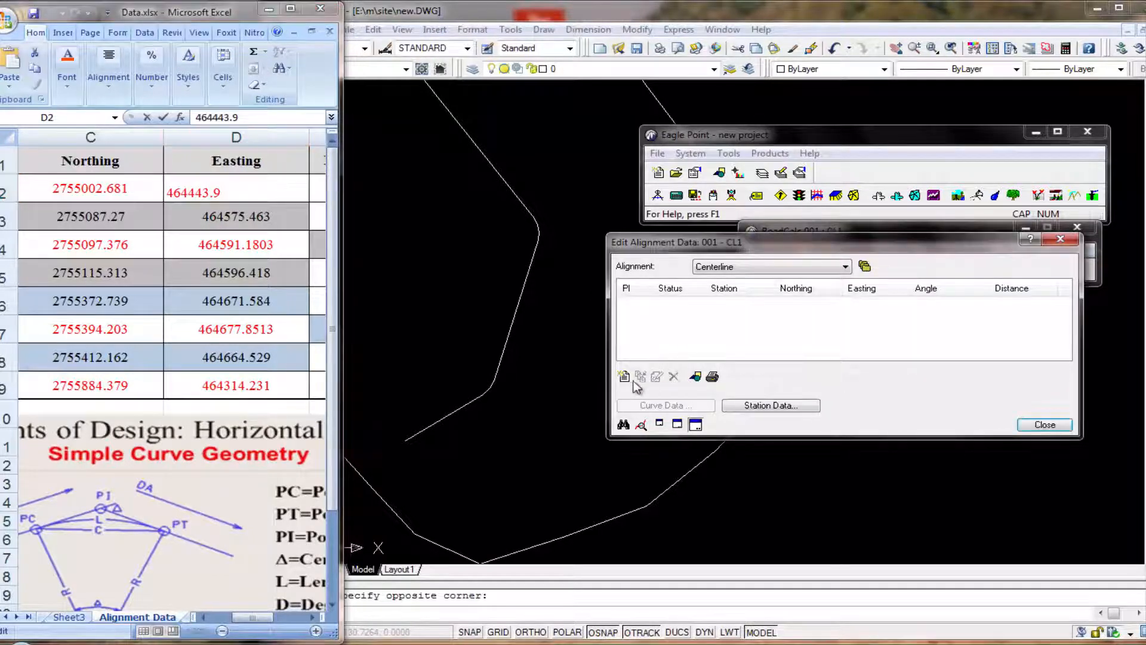
left_click(624, 376)
left_click(713, 318)
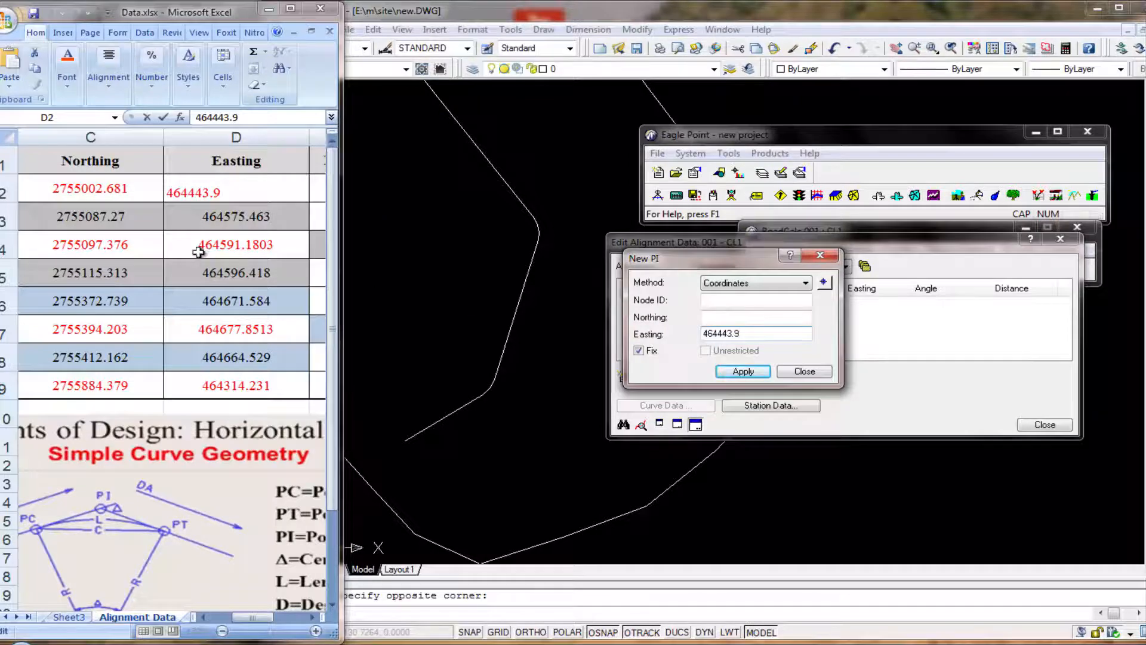
Step: Copy the Start row's northing 2755002.681 from Excel into the new PI's Northing and add the PI to the centerline
left_click(123, 194)
left_click_drag(261, 118, 197, 117)
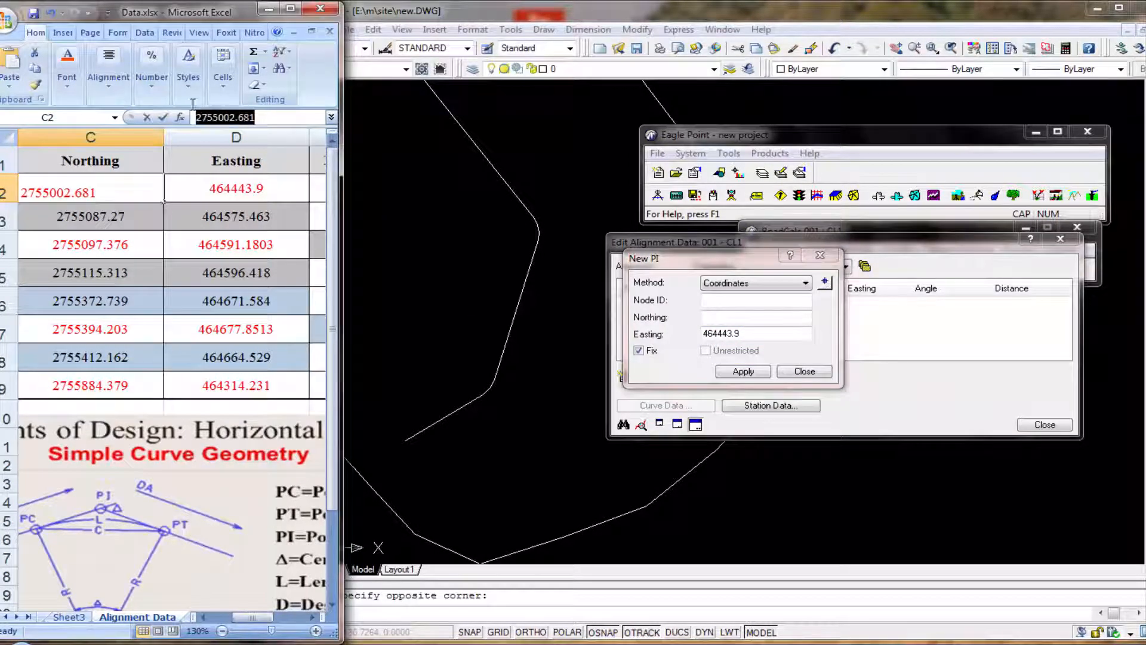
right_click(213, 119)
left_click(227, 146)
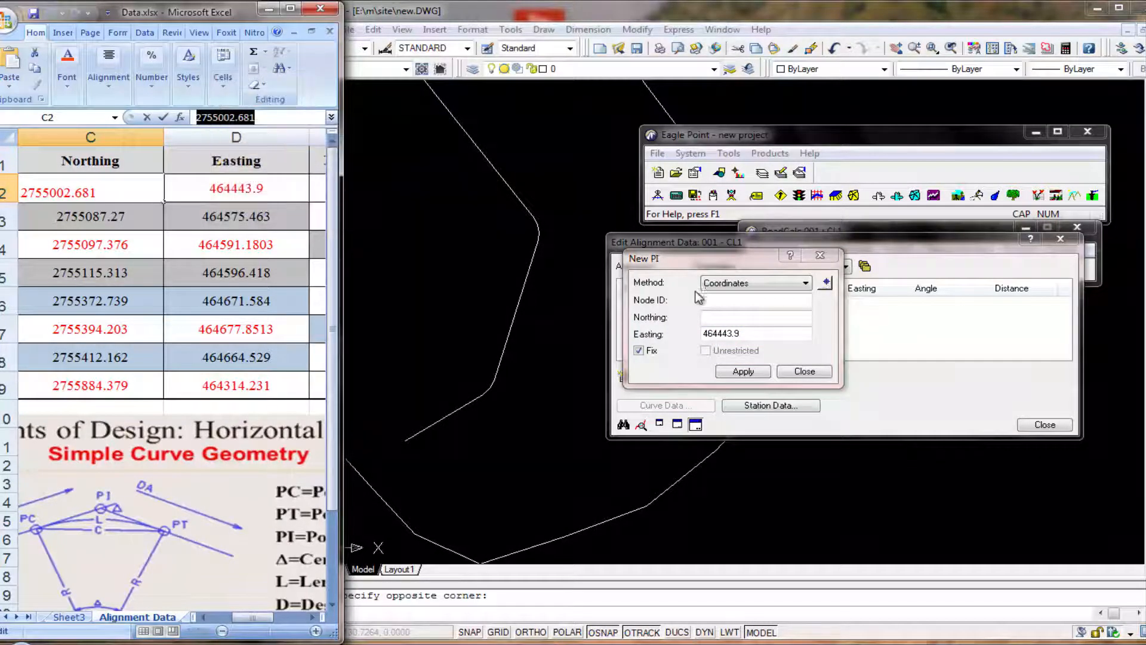
left_click(742, 317)
right_click(743, 317)
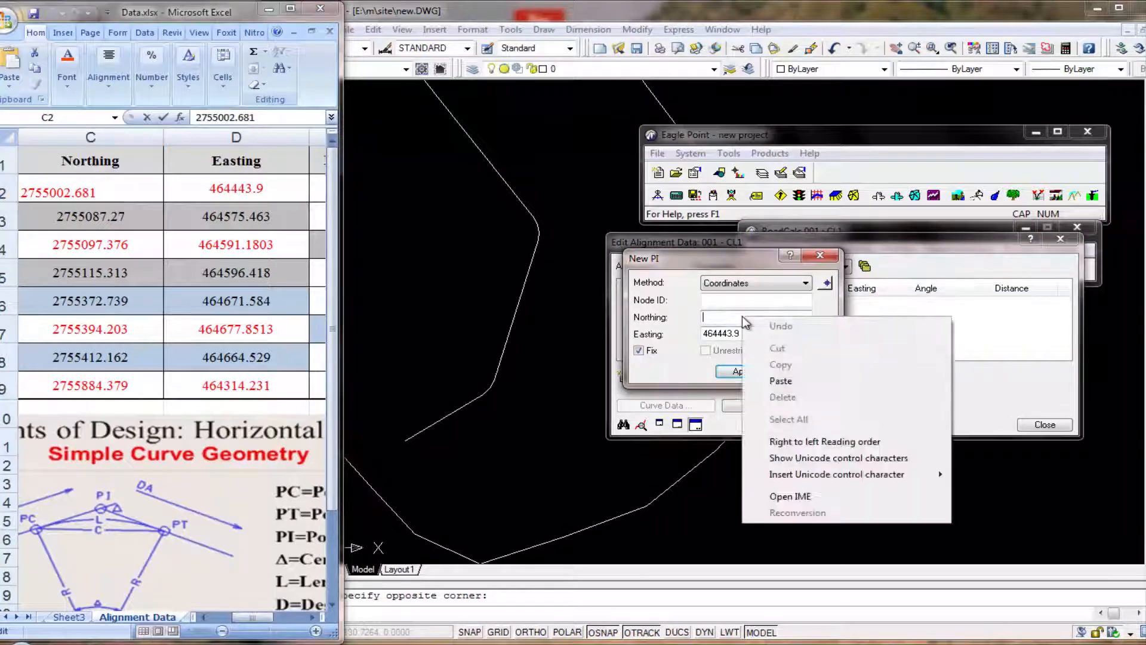
left_click(781, 380)
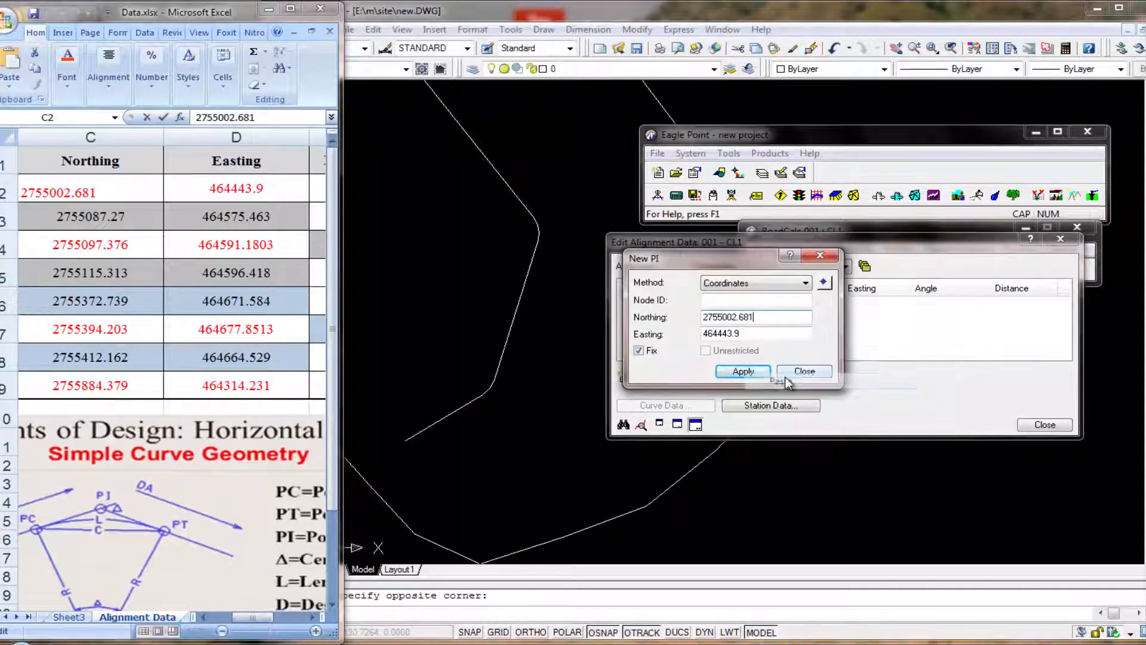
left_click(743, 371)
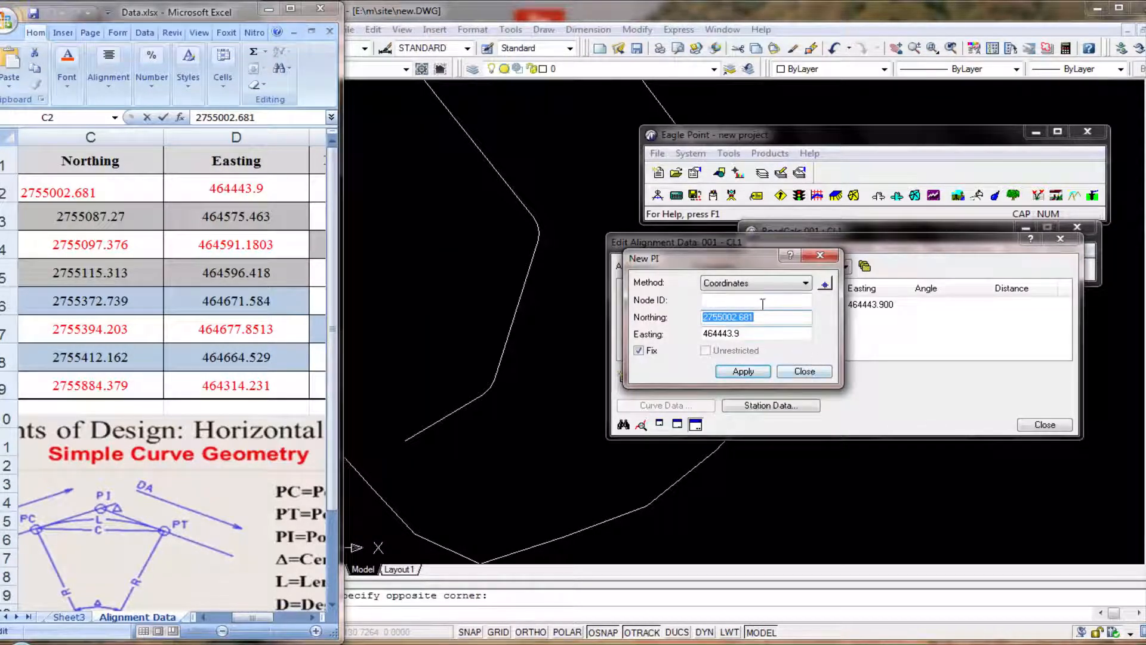
Step: Copy the first PI's easting 464591.1803 from Excel into the new PI's Easting, clearing the previous Northing
left_click_drag(764, 259, 824, 343)
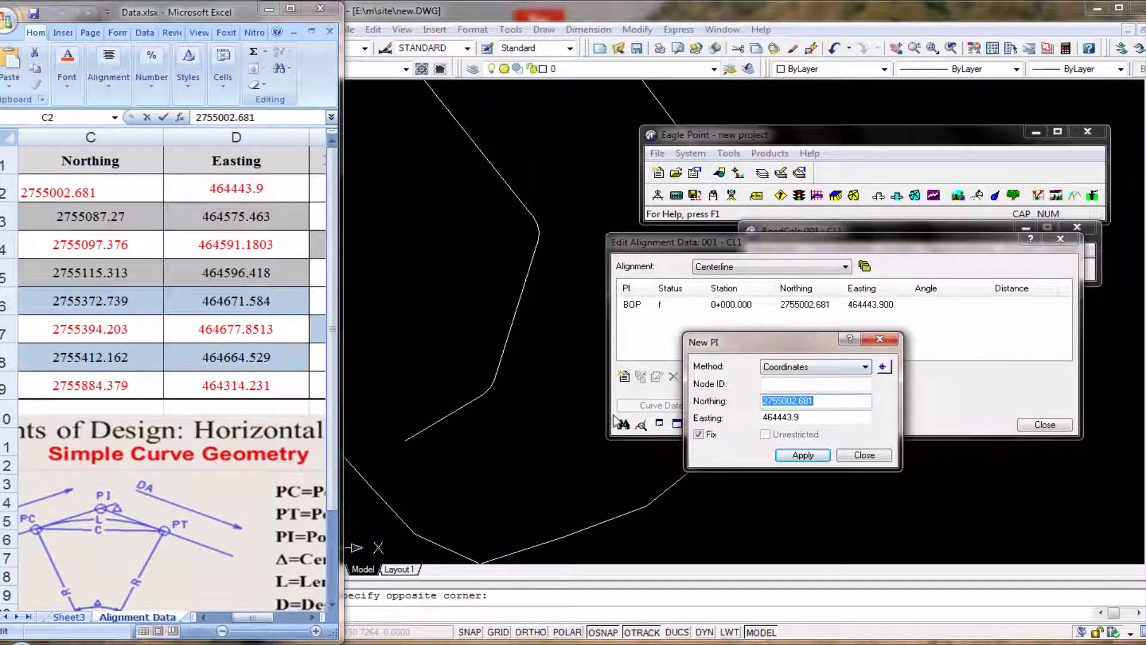
left_click(121, 298)
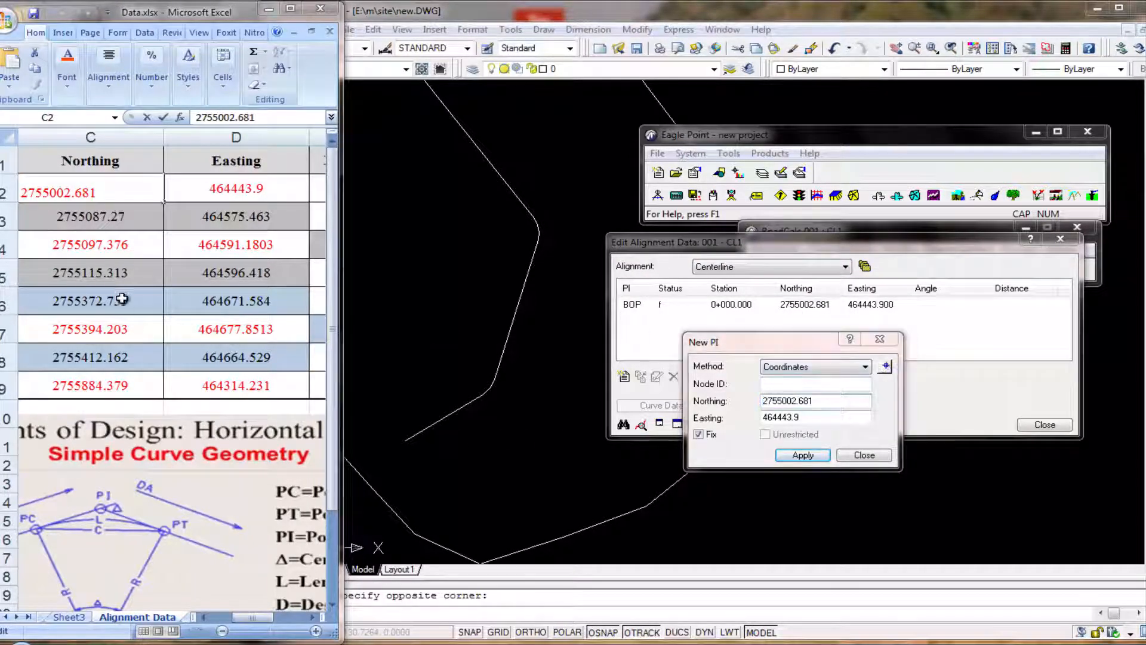
left_click(199, 245)
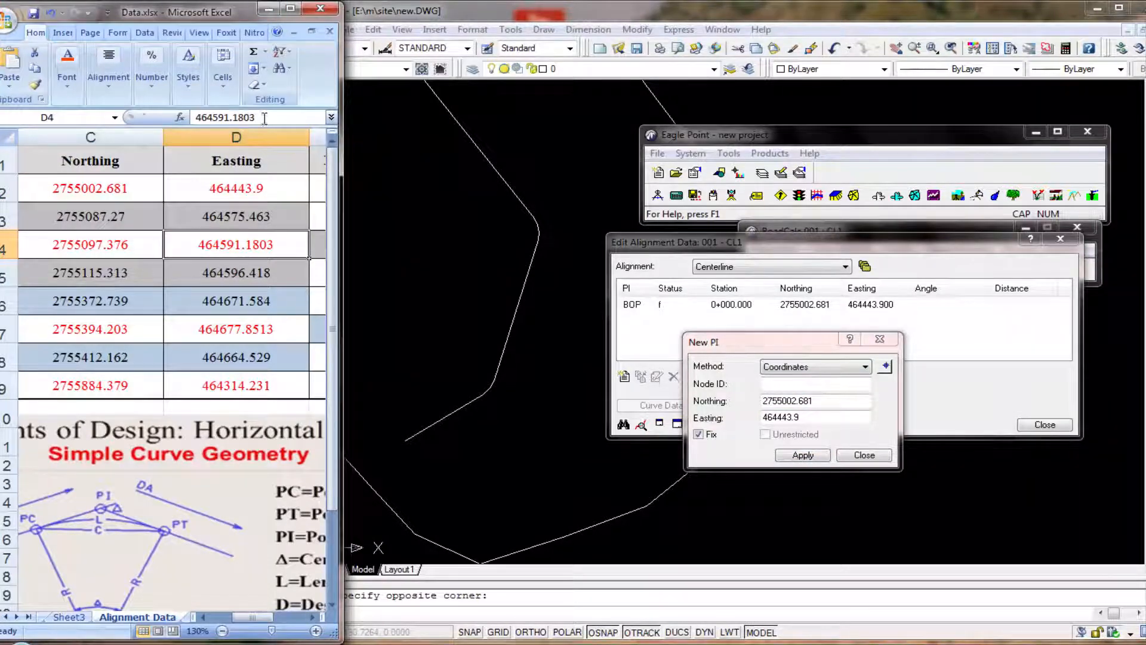
double_click(221, 118)
right_click(220, 118)
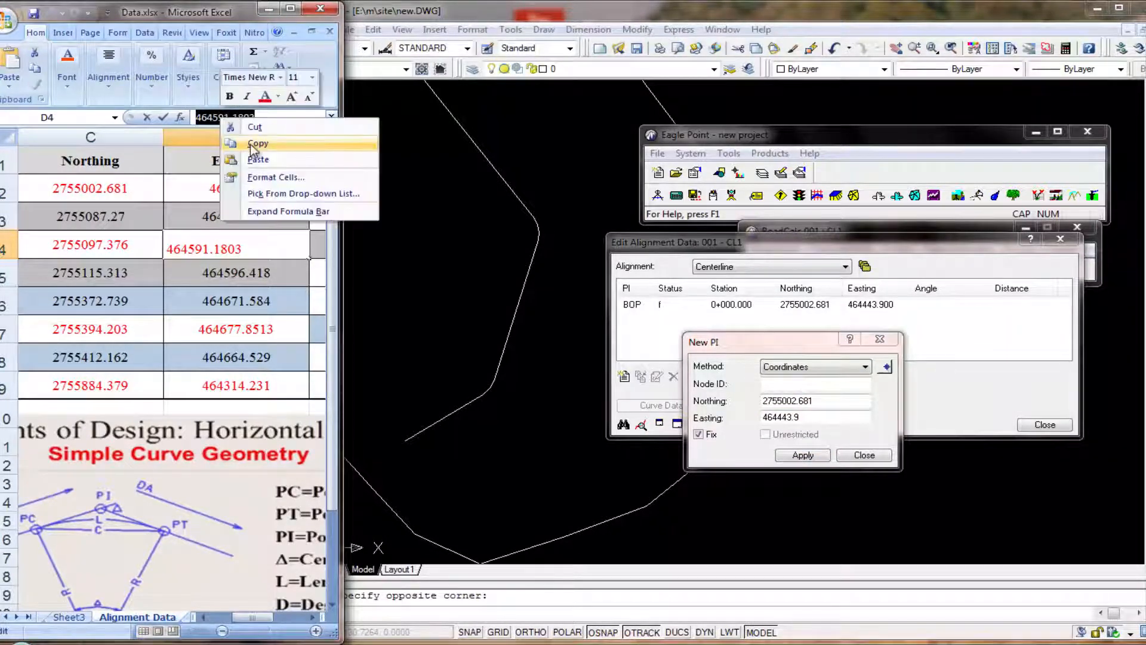
left_click(253, 143)
double_click(784, 417)
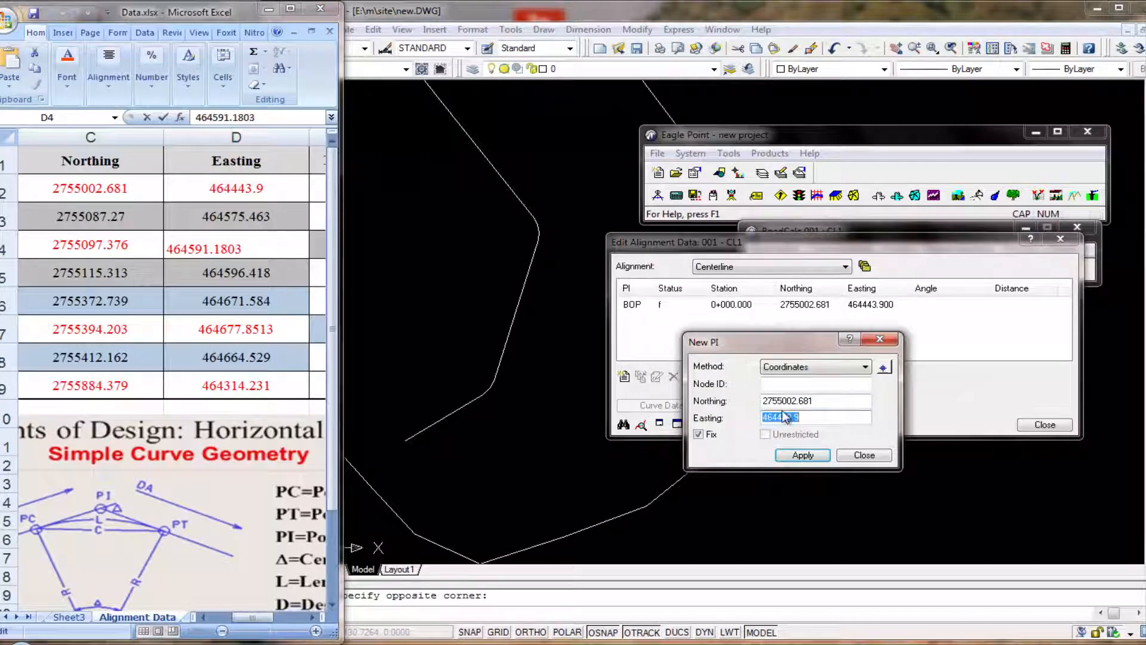
key("BackSpace")
double_click(807, 400)
key("BackSpace")
right_click(792, 421)
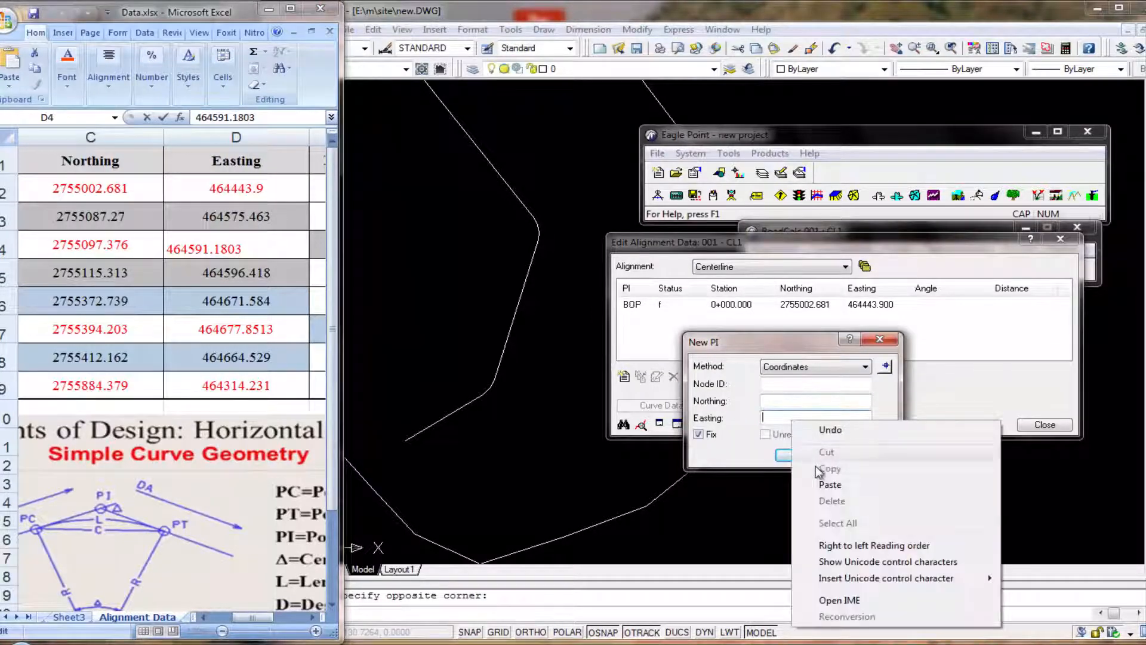
left_click(829, 485)
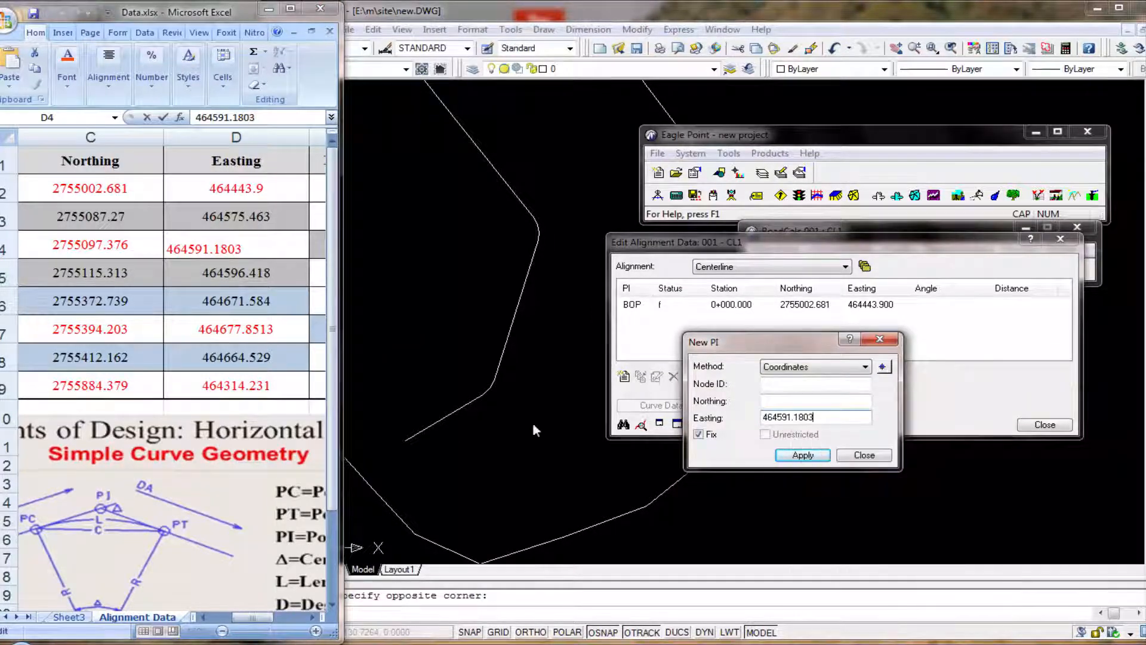
Step: Copy the first PI's northing 2755097.3759 from Excel into the new PI's Northing and add the PI to the centerline
left_click(111, 249)
left_click_drag(263, 117, 197, 117)
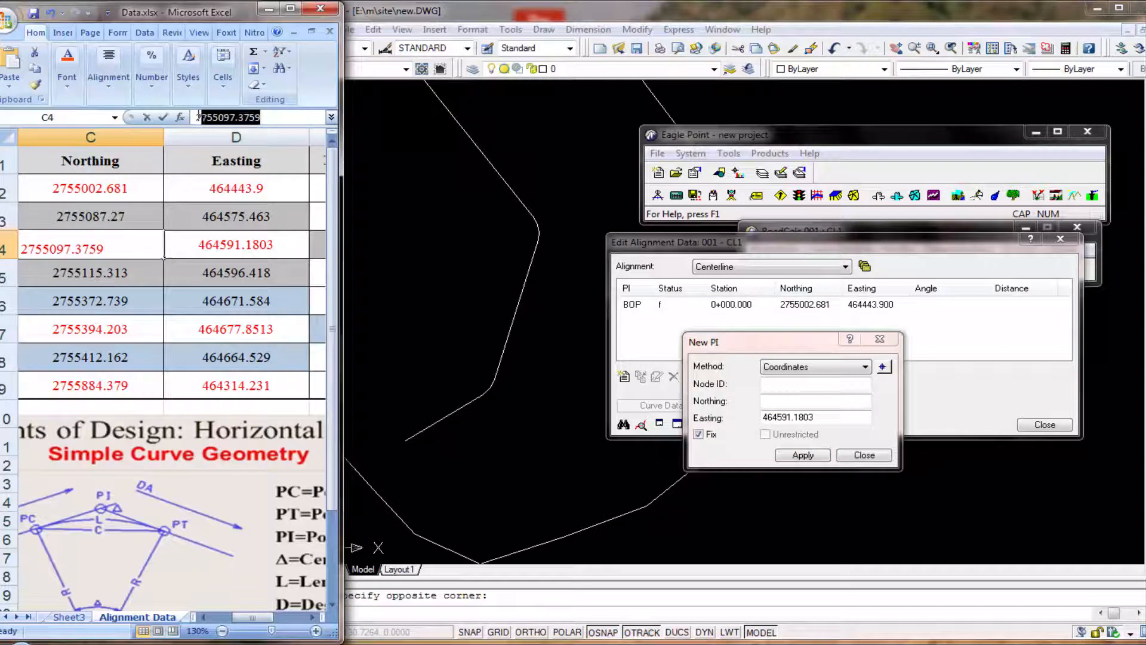
right_click(209, 119)
left_click(230, 150)
left_click(776, 400)
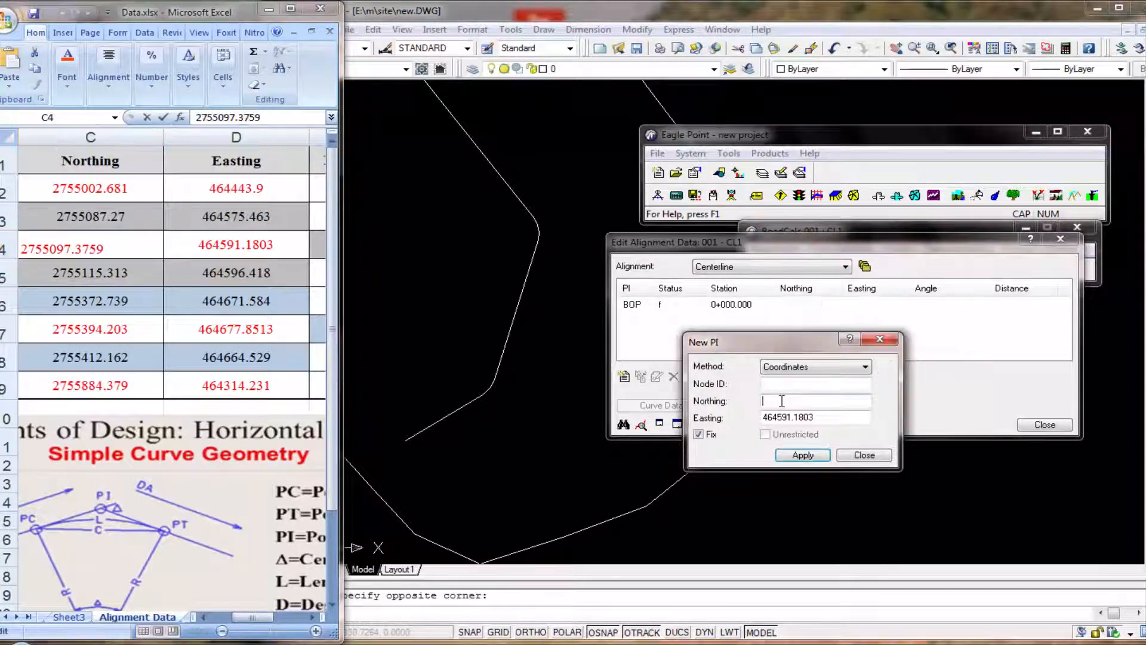
right_click(776, 401)
left_click(821, 468)
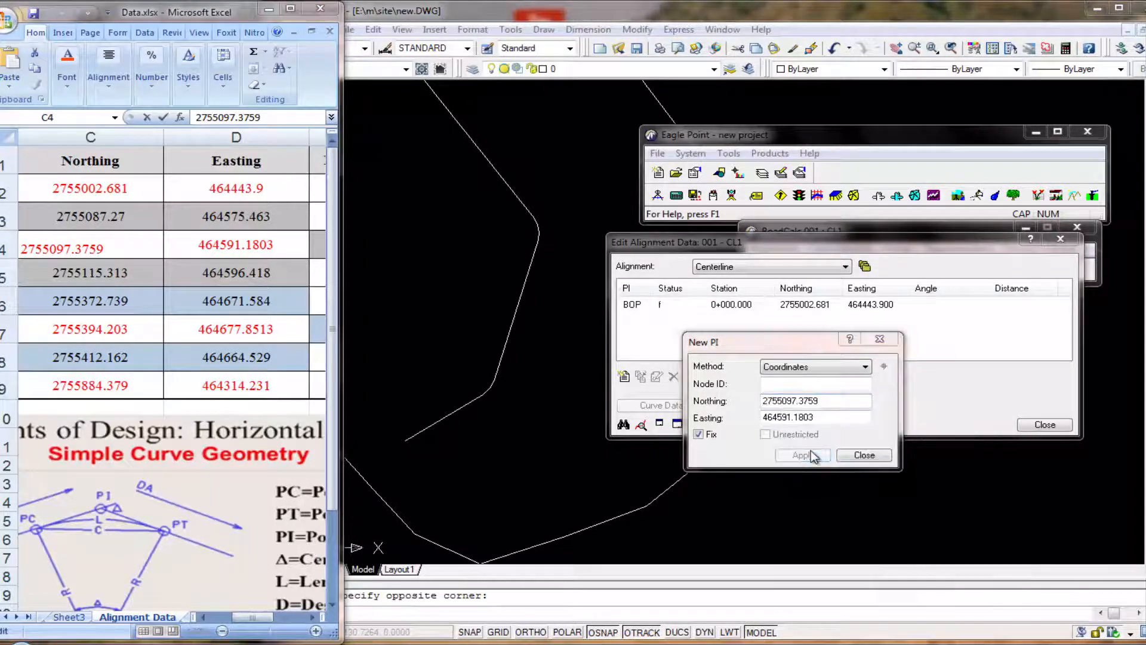
left_click(811, 455)
Step: Regenerate the drawing and examine the new centerline segment against the first curve of the alignment polyline
scroll(490, 412, "up", 5)
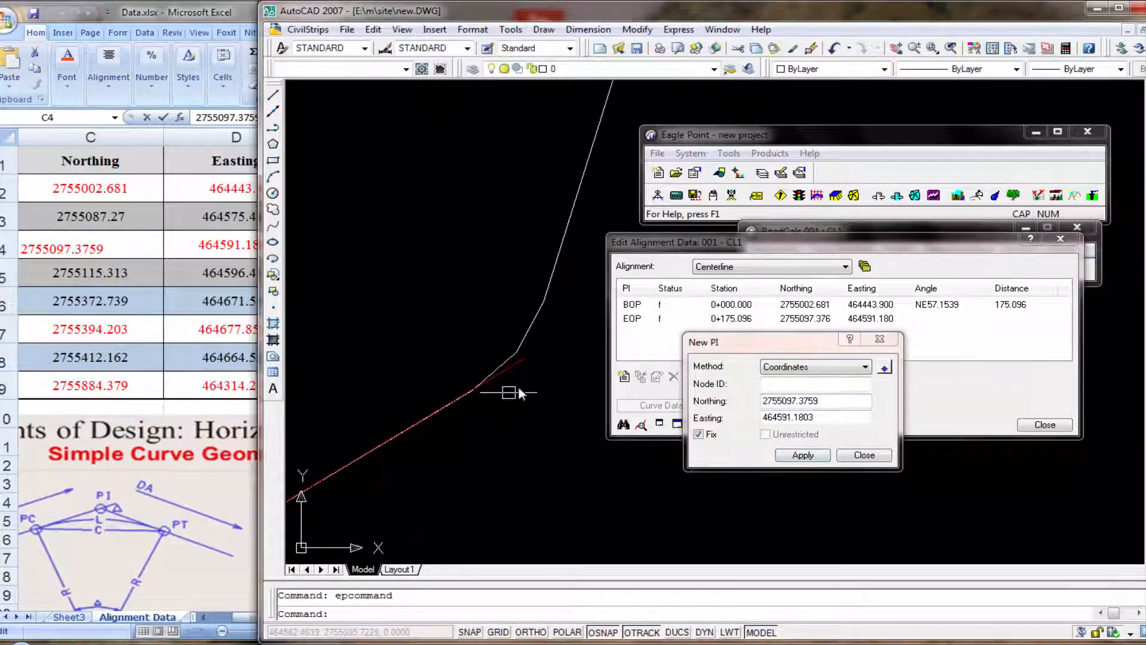
type("RE")
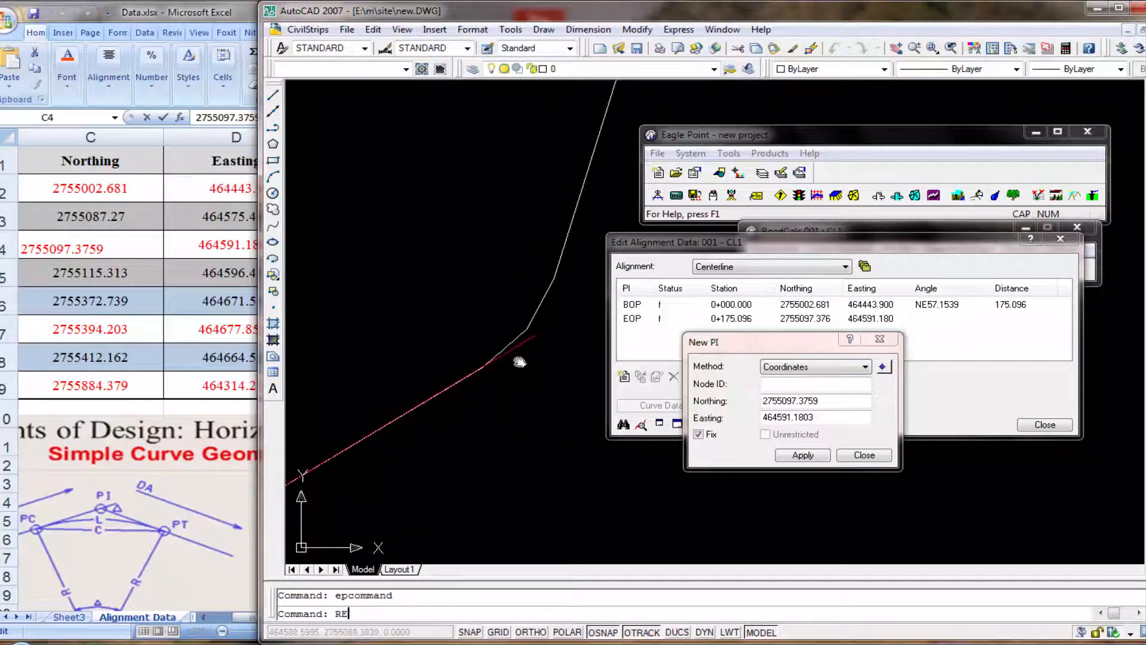
key("Return")
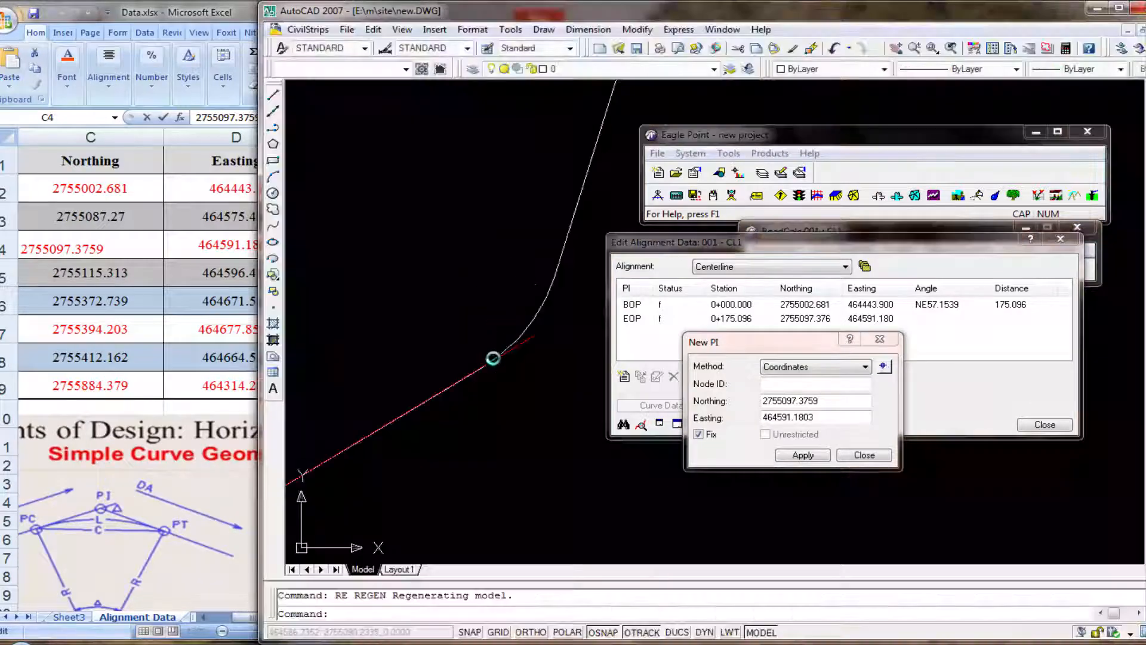
middle_click_drag(494, 358, 485, 325)
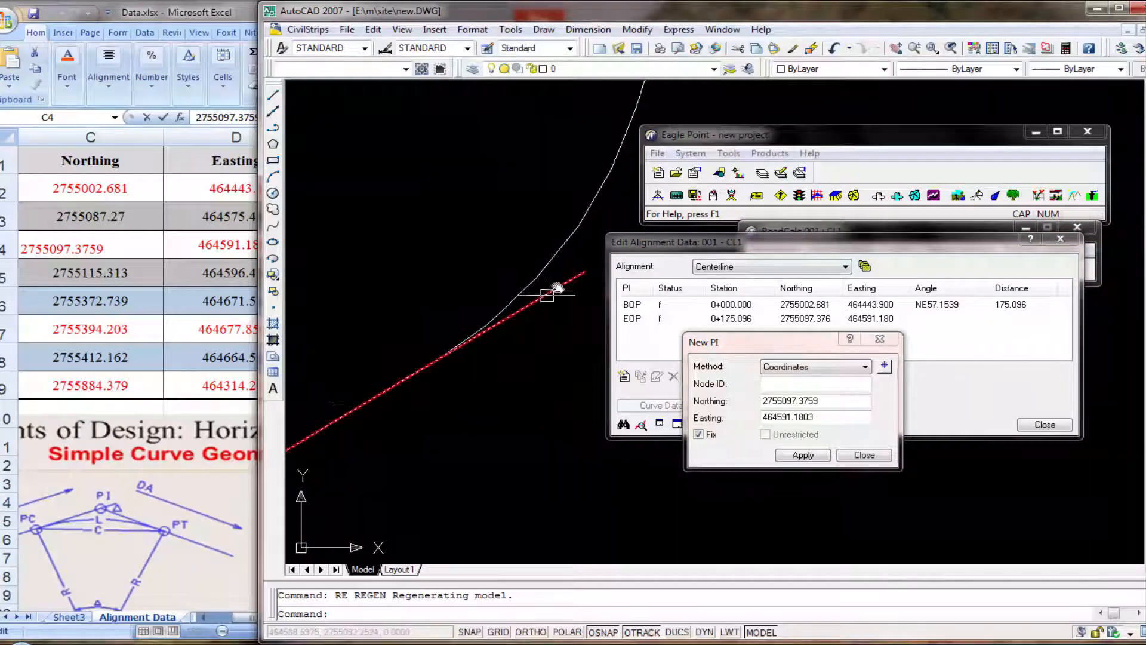
middle_click_drag(549, 289, 473, 348)
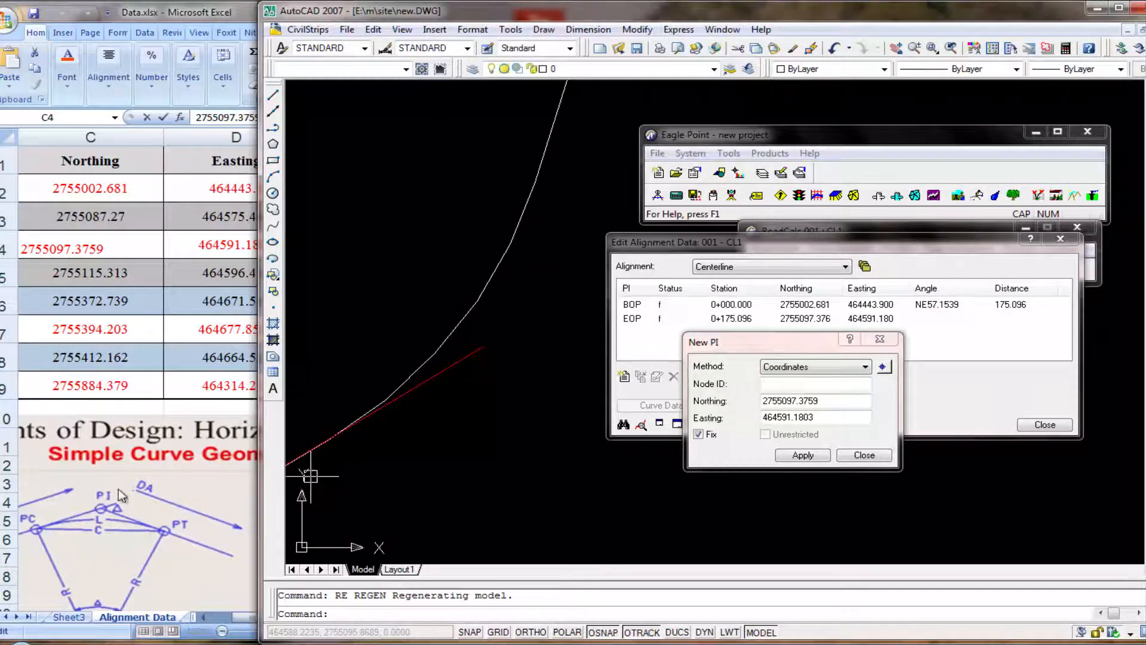
Step: Copy the second PI's easting 464677.8513 from Excel into the new PI's Easting
left_click(166, 392)
left_click(201, 335)
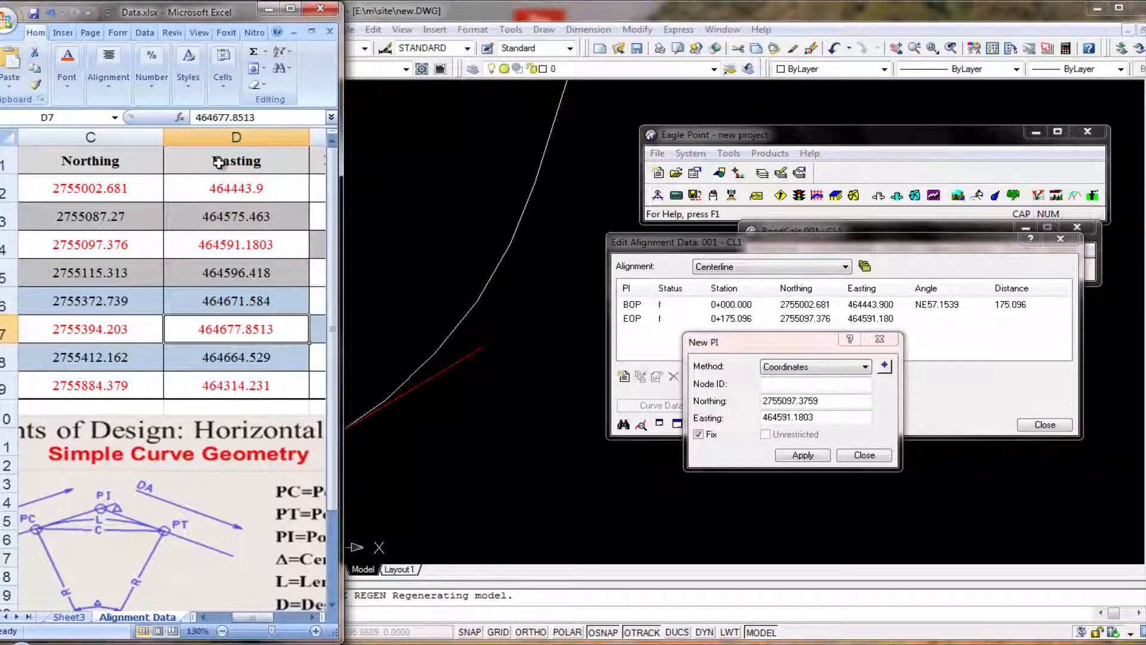
left_click_drag(270, 117, 197, 117)
right_click(213, 120)
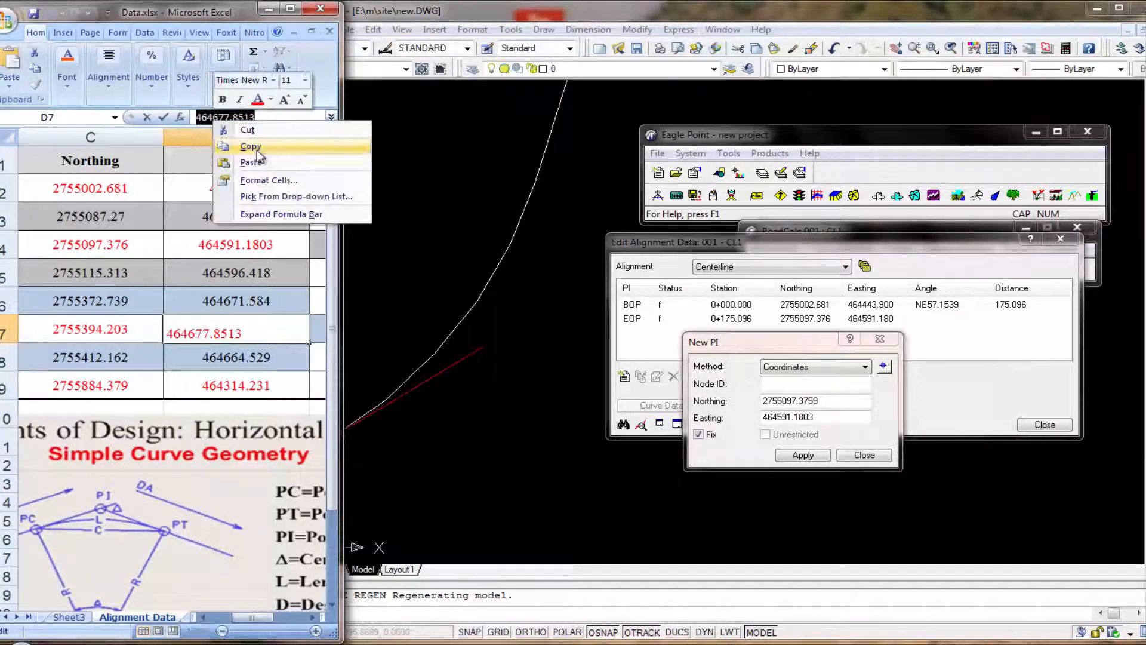
left_click(248, 147)
left_click_drag(821, 417, 747, 412)
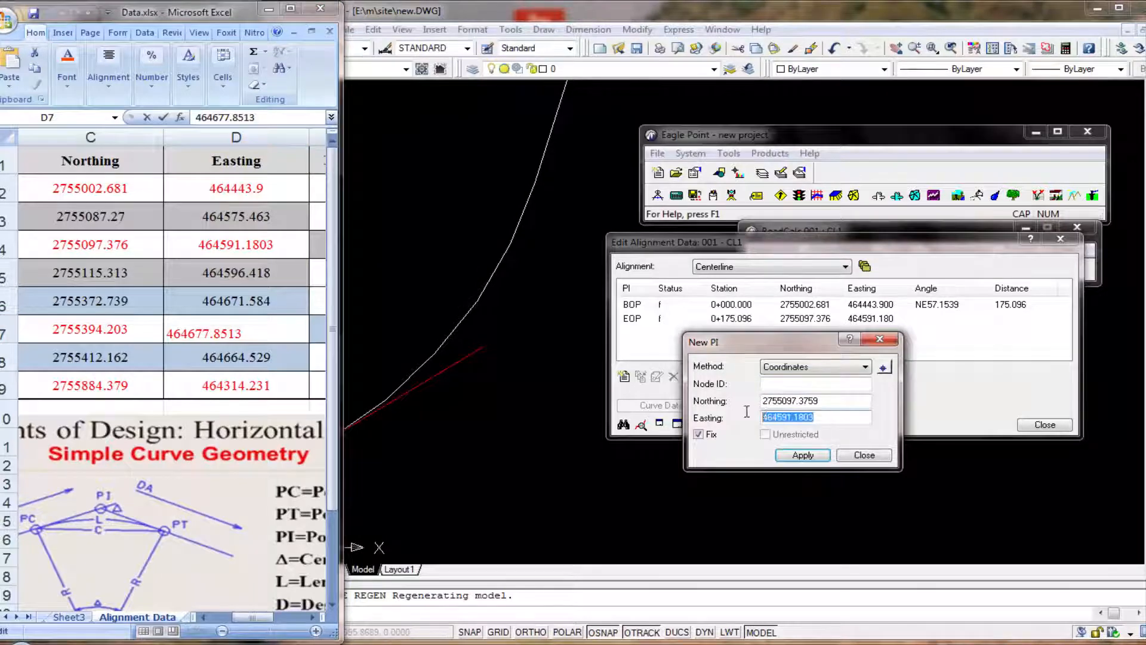
right_click(792, 418)
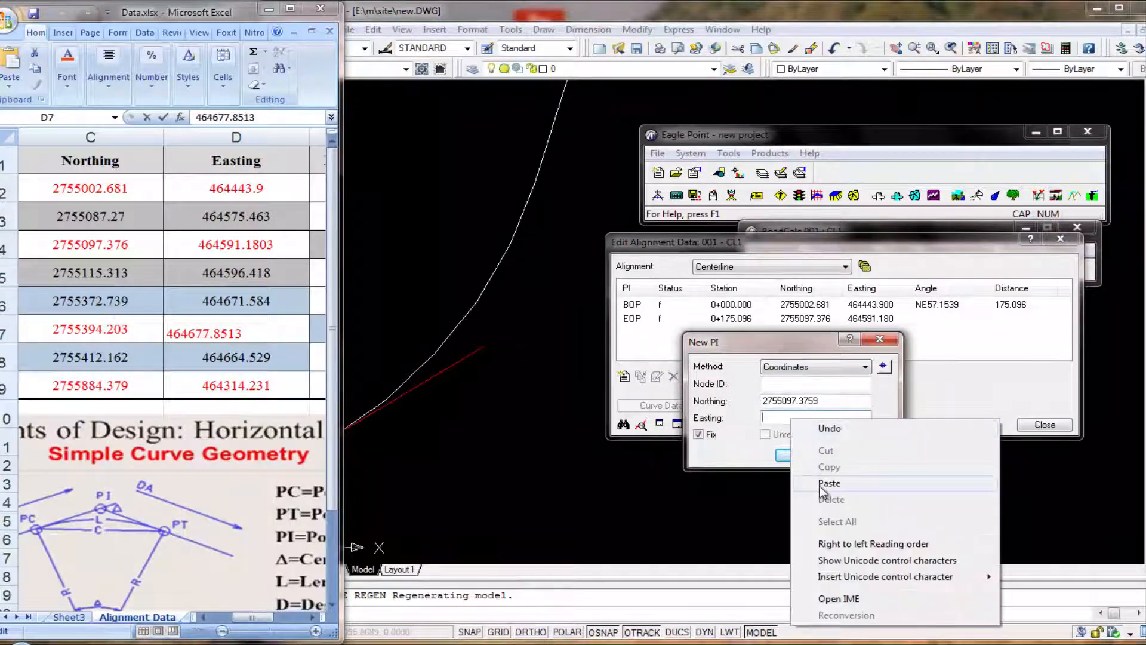
left_click(820, 483)
Step: Copy the second PI's northing 2755394.2032 from Excel into the new PI's Northing and add the PI to the centerline
left_click(129, 330)
left_click_drag(291, 115, 195, 117)
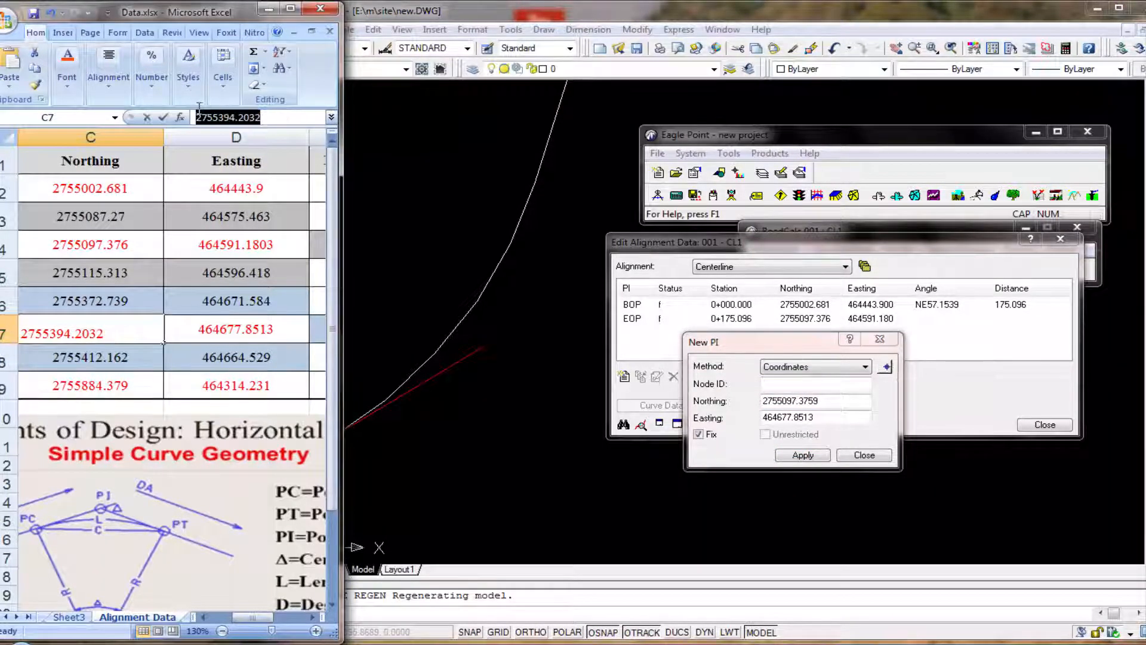
right_click(210, 117)
left_click(244, 145)
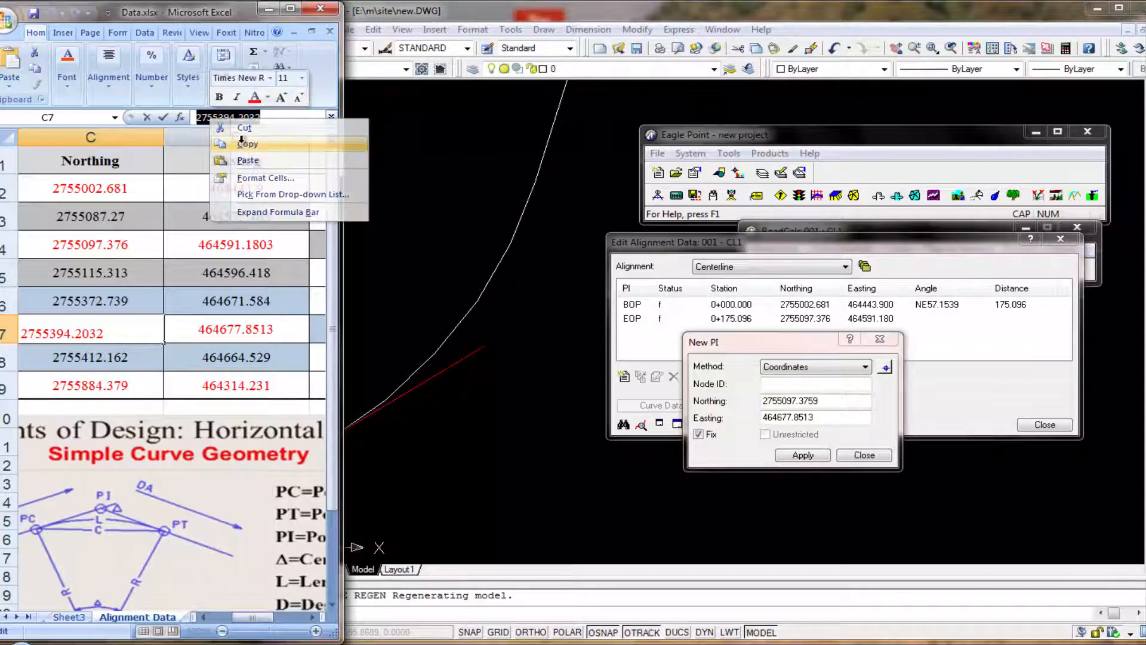
left_click_drag(825, 400, 759, 399)
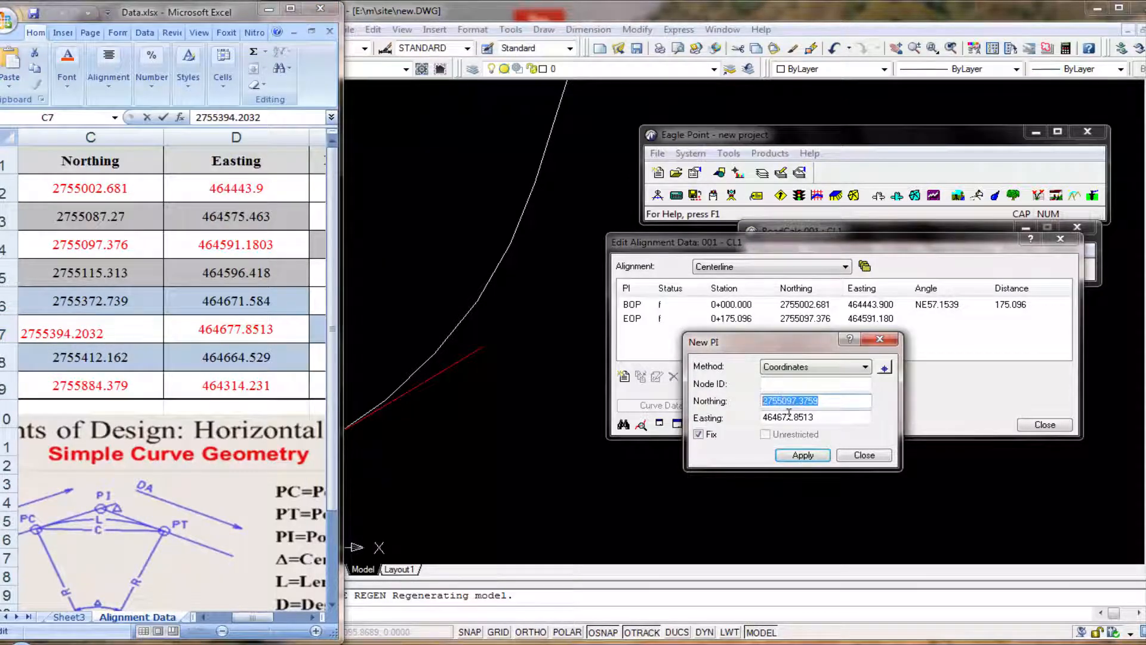
key("BackSpace")
right_click(791, 402)
left_click(829, 468)
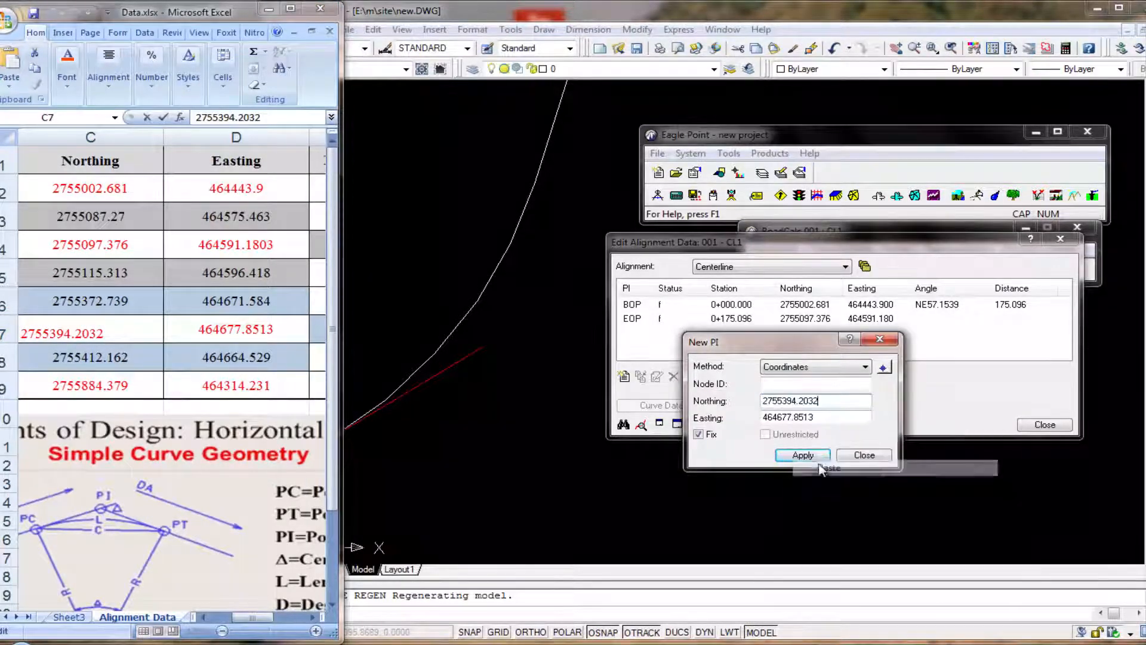
left_click(811, 456)
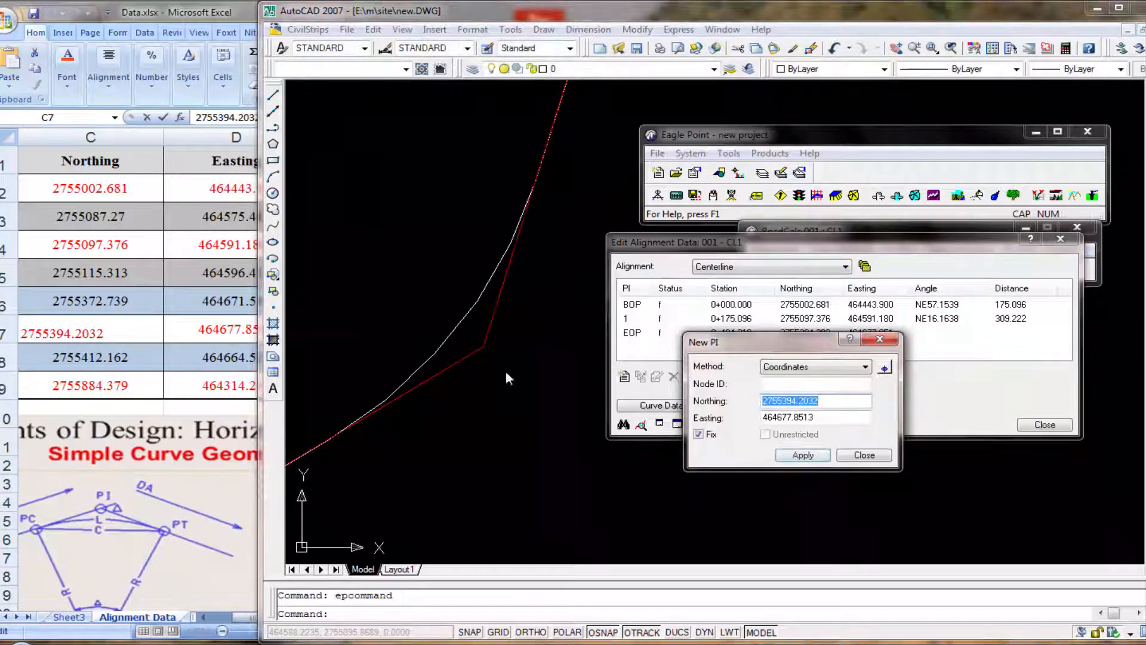
Step: Examine the centerline drawn along the alignment polyline, from the first curve to the polyline's far end
left_click(405, 242)
scroll(404, 242, "down", 3)
middle_click_drag(429, 243, 449, 427)
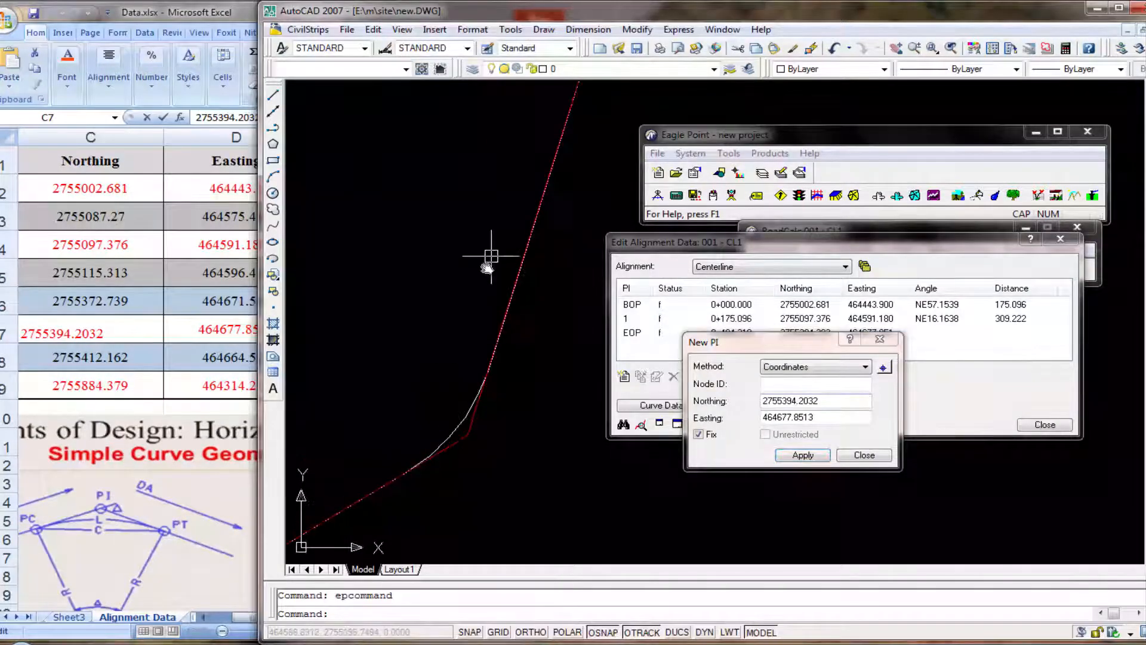
scroll(489, 256, "down", 6)
middle_click_drag(492, 240, 459, 431)
scroll(537, 223, "up", 2)
middle_click_drag(524, 247, 573, 328)
scroll(558, 316, "up", 5)
scroll(574, 308, "down", 5)
scroll(515, 312, "down", 4)
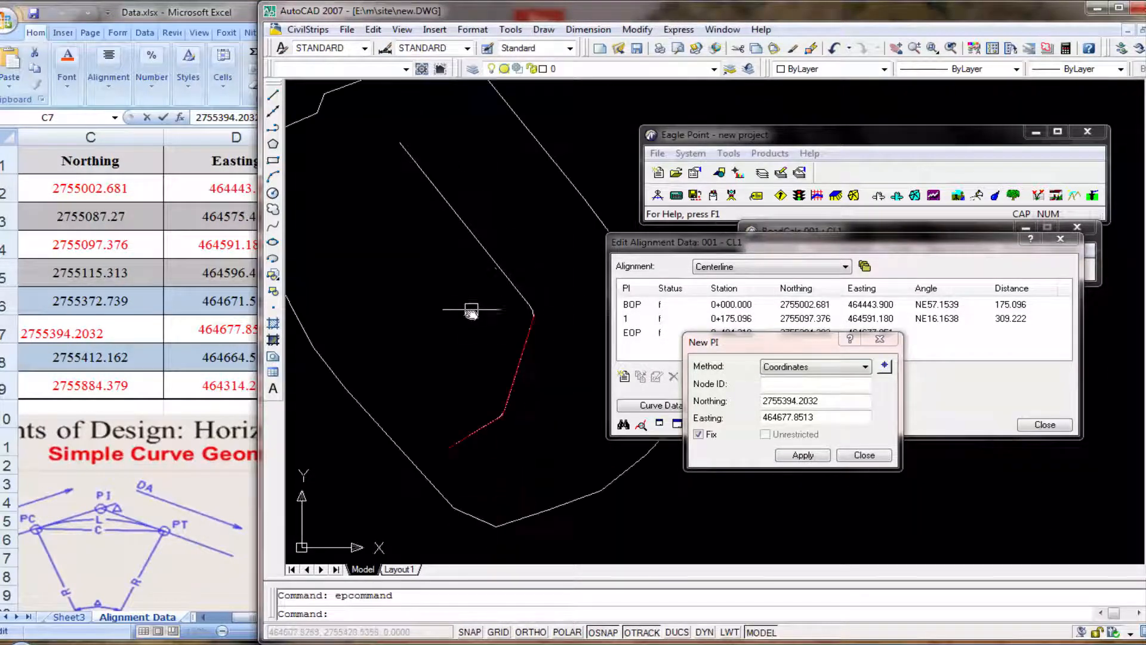
middle_click_drag(407, 165, 419, 208)
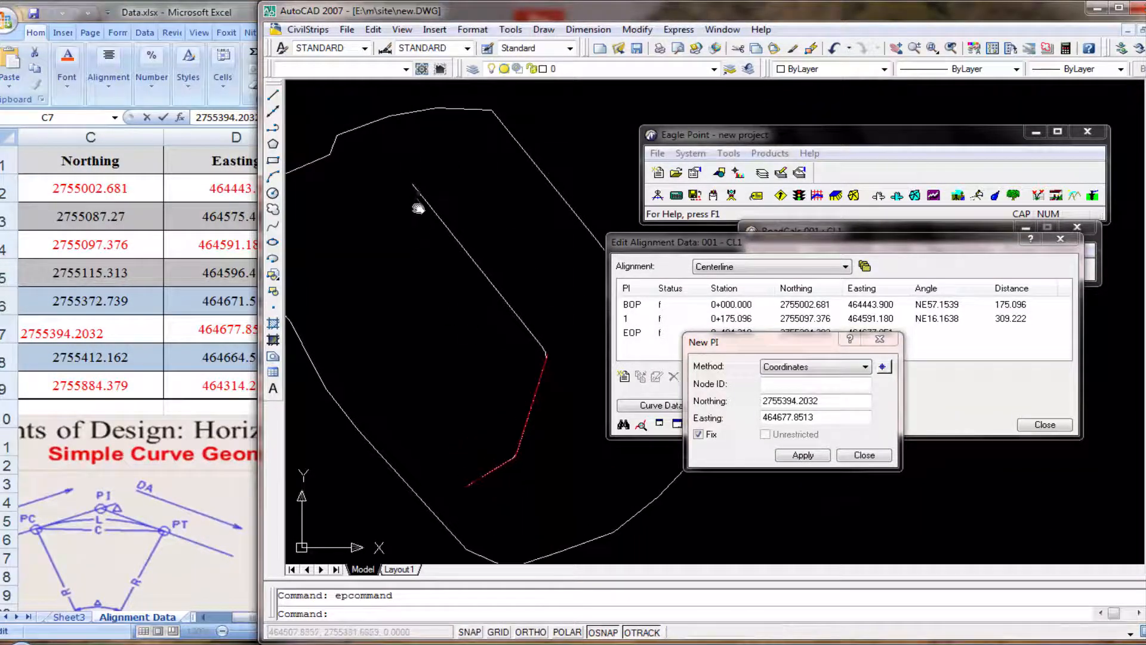
Step: Pick the alignment polyline's far endpoint in the drawing as the next PI, add it to the centerline, and finish adding PIs
left_click(884, 368)
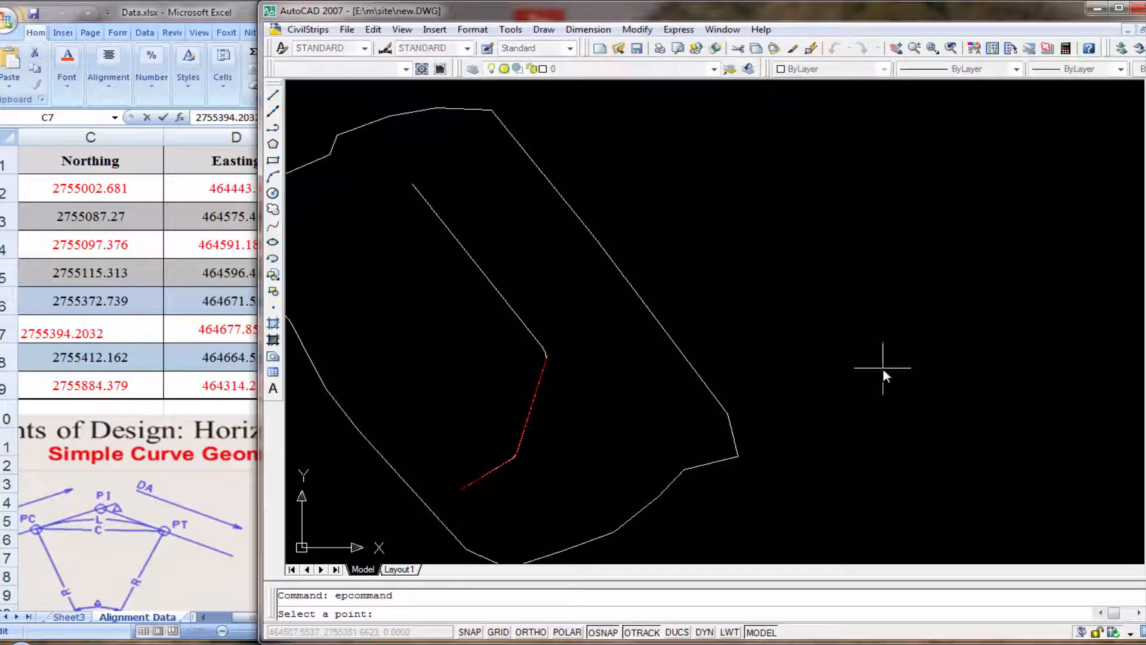
left_click(421, 197)
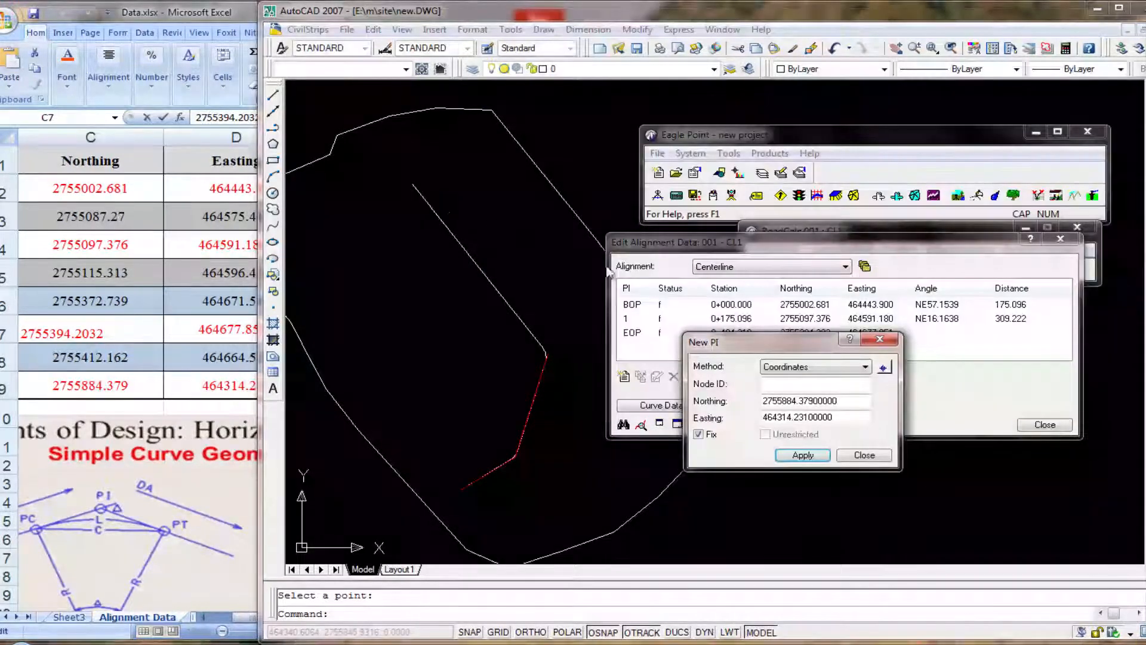
left_click(818, 455)
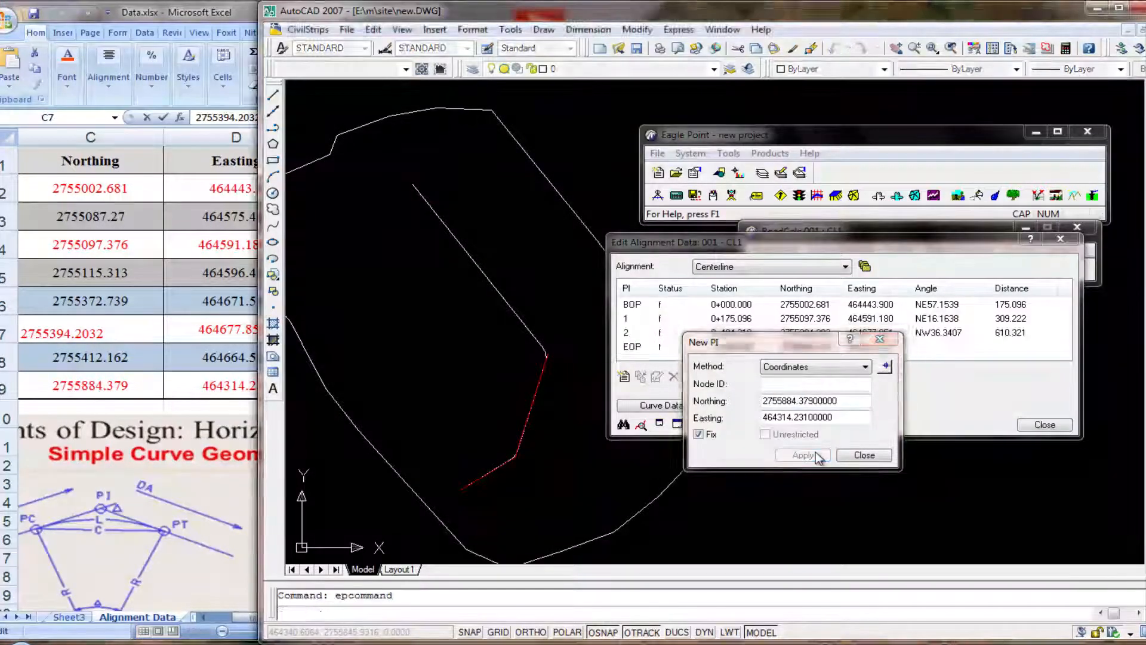
left_click(877, 460)
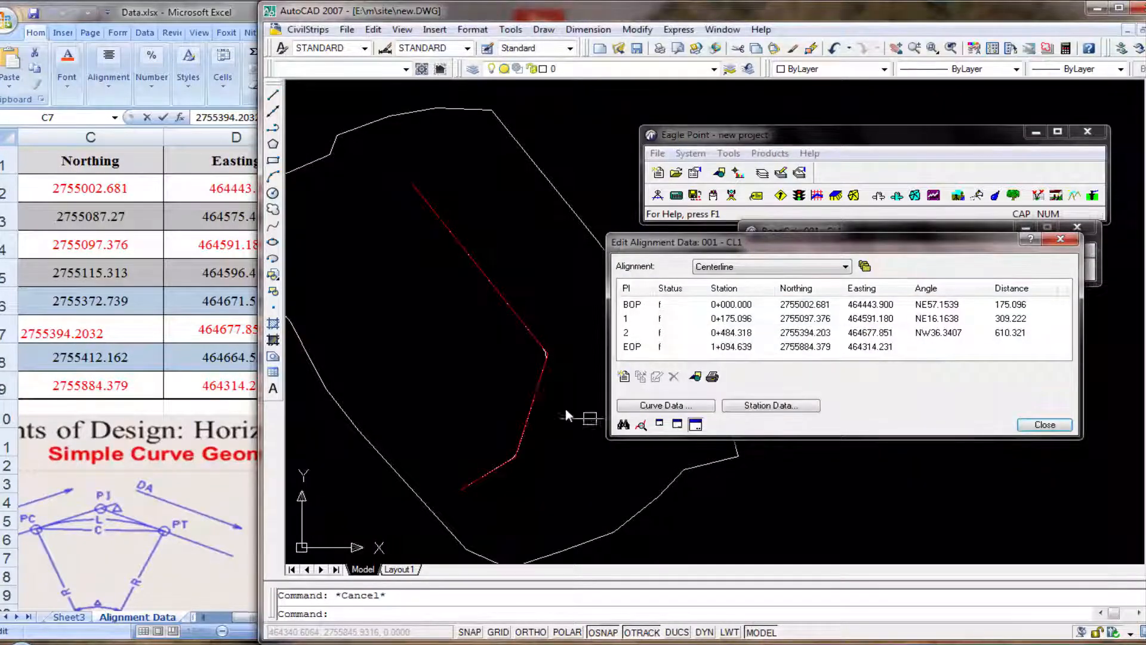
Step: Examine the centerline at the first curve and the BOP and PI 1 rows in the alignment data
left_click(570, 467)
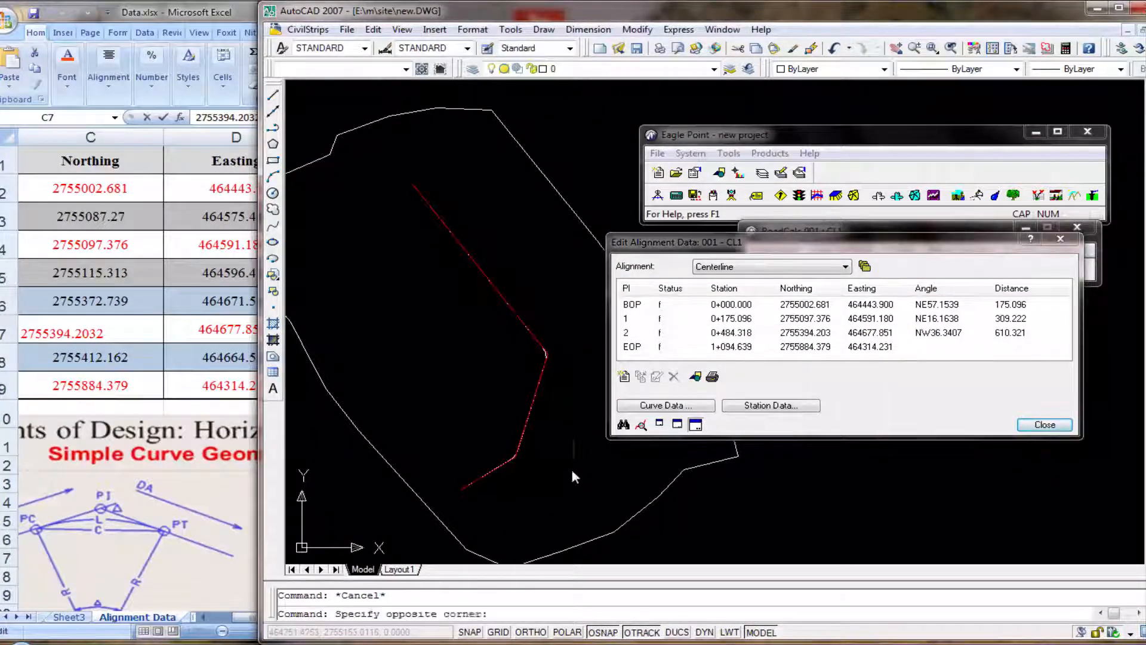
left_click(568, 469)
scroll(534, 465, "up", 7)
mouse_move(494, 463)
middle_mouse_down()
mouse_move(548, 470)
mouse_move(604, 427)
middle_mouse_up()
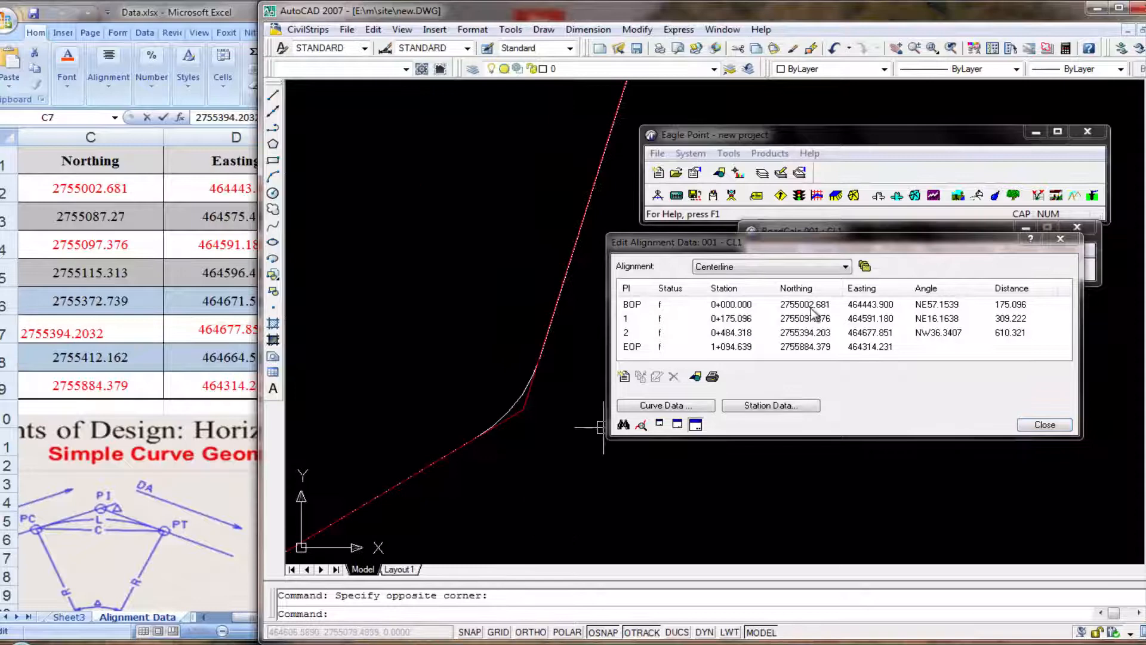
left_click(749, 307)
left_click(749, 320)
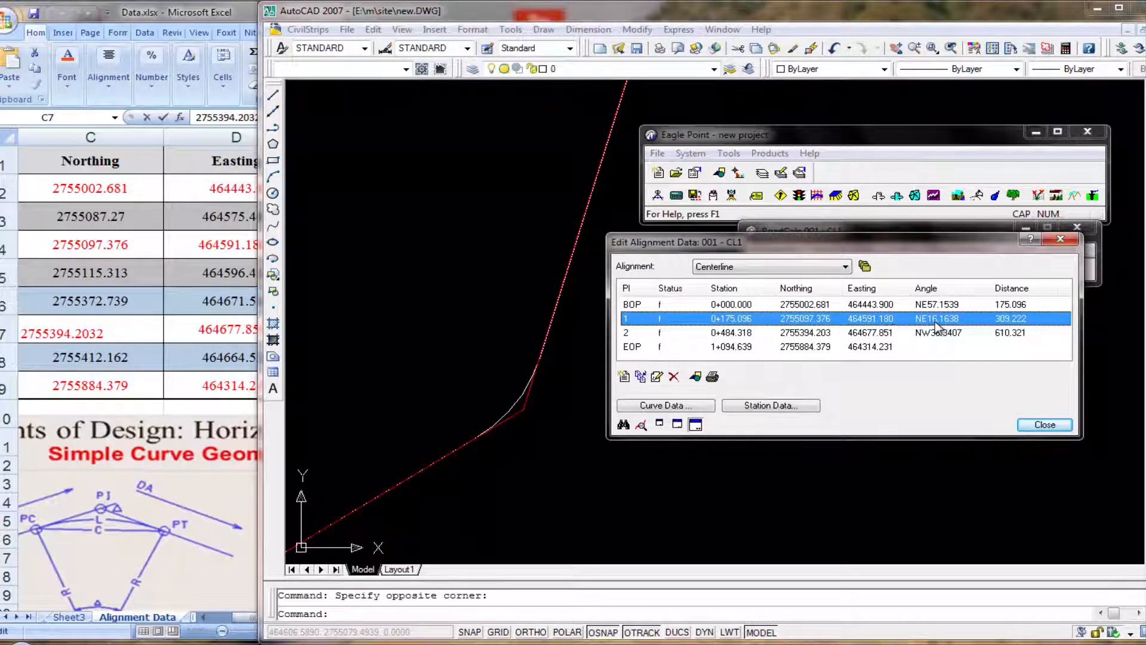
left_click(1015, 307)
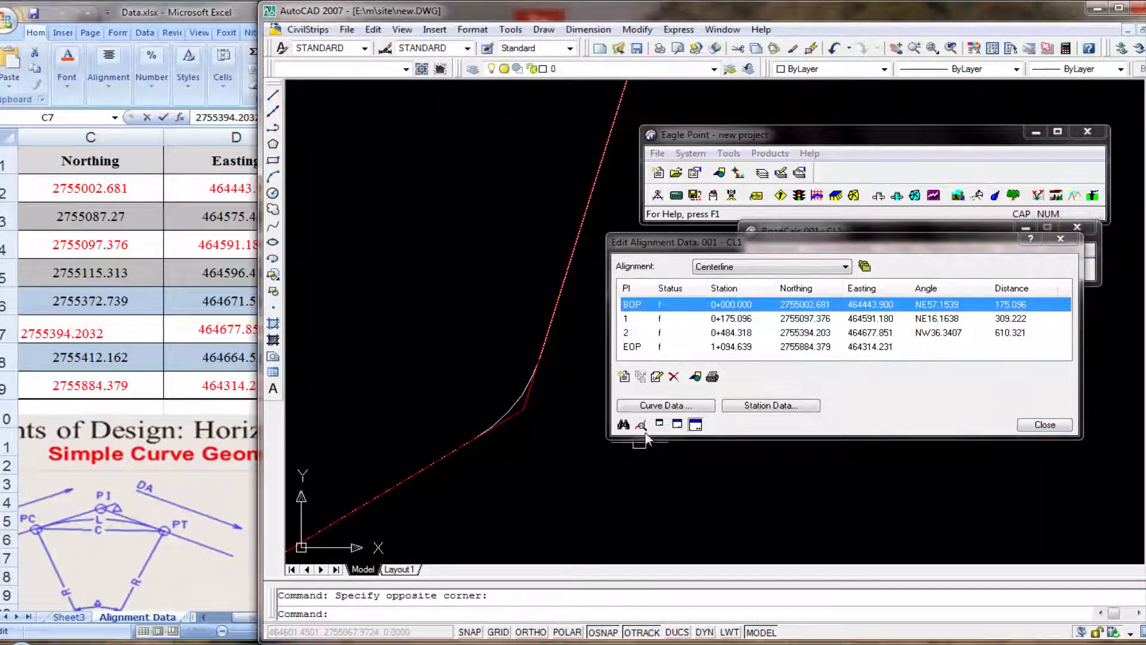
Step: Open the centerline's horizontal curve data and set the radius of the curve at PI 1 to 50
left_click(678, 408)
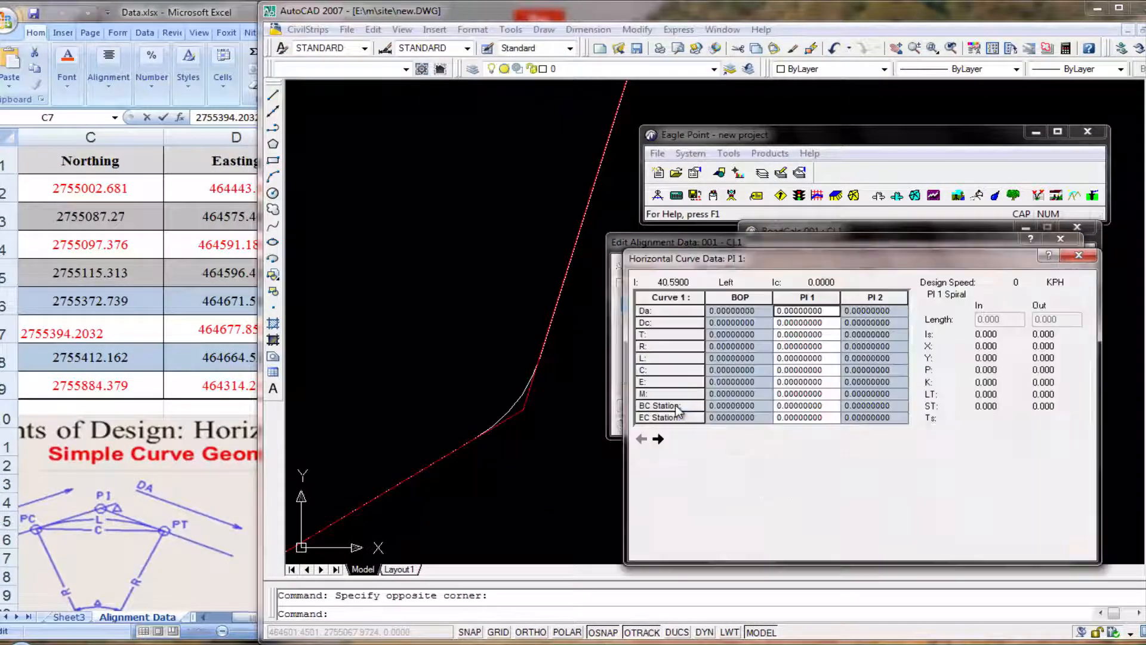
left_click(543, 505)
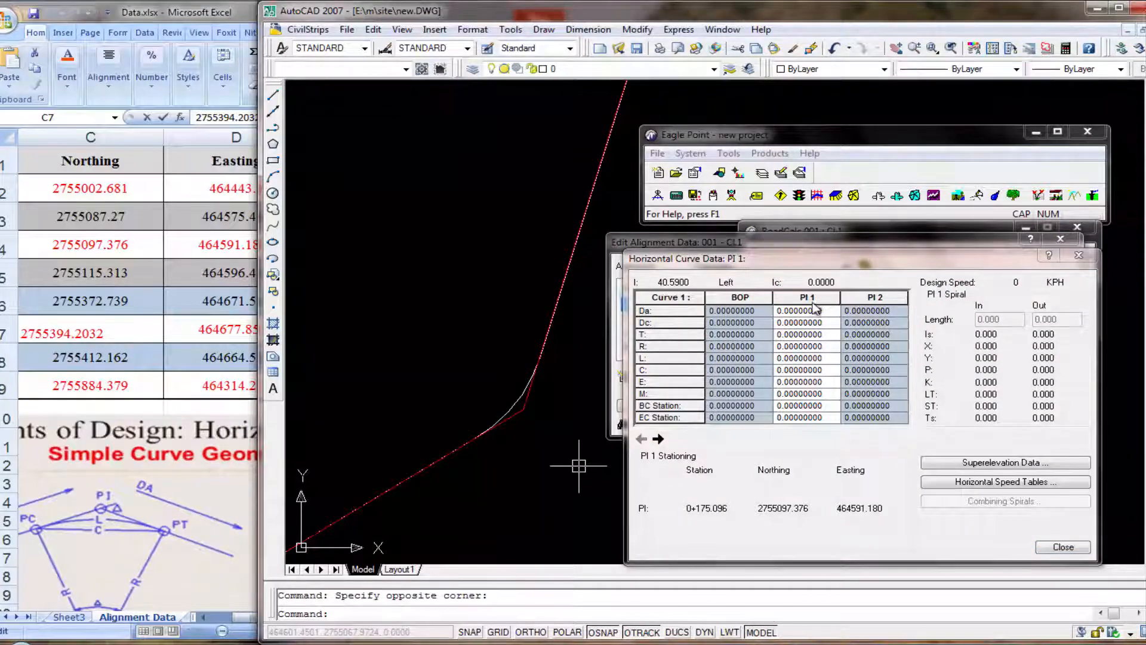
left_click(815, 347)
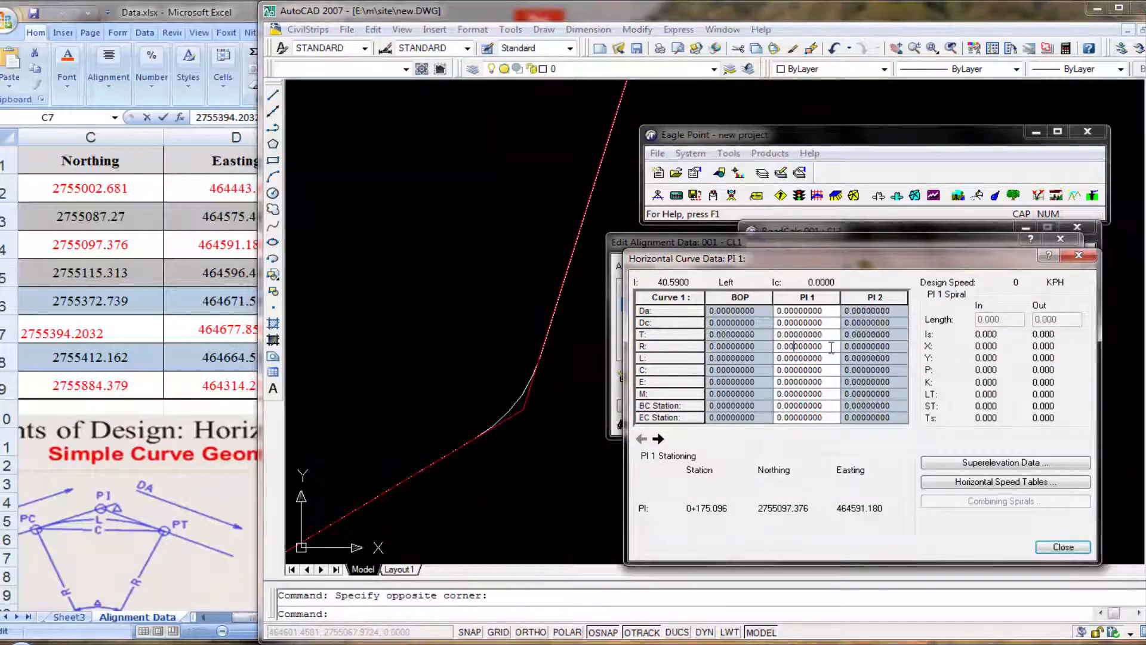
double_click(791, 345)
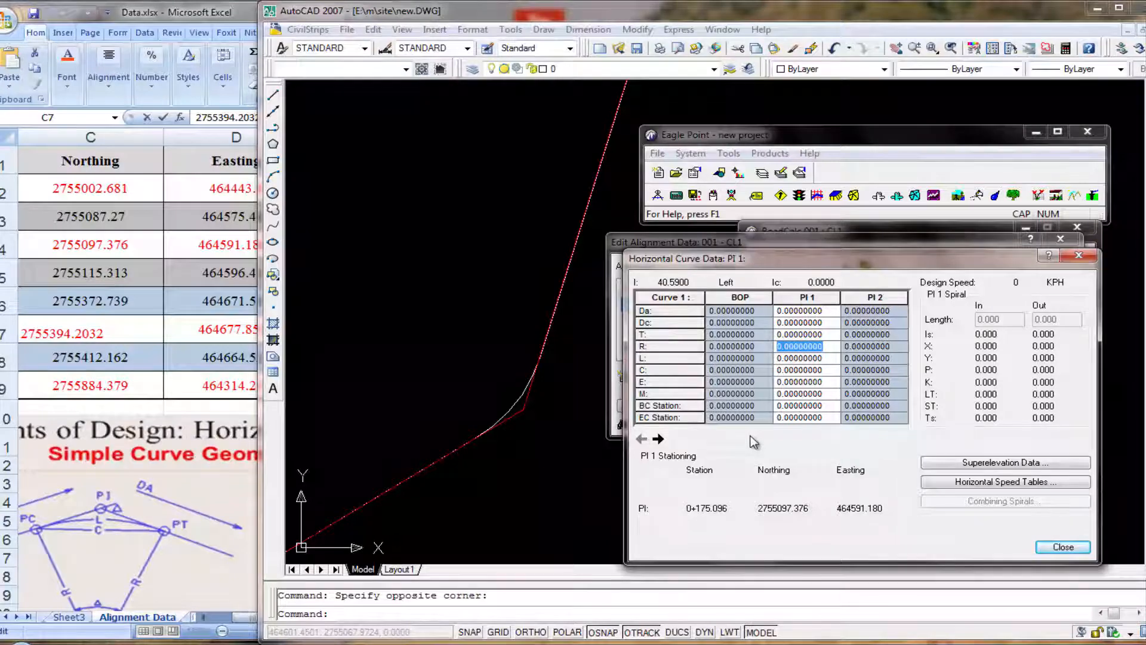
type("50")
key("Return")
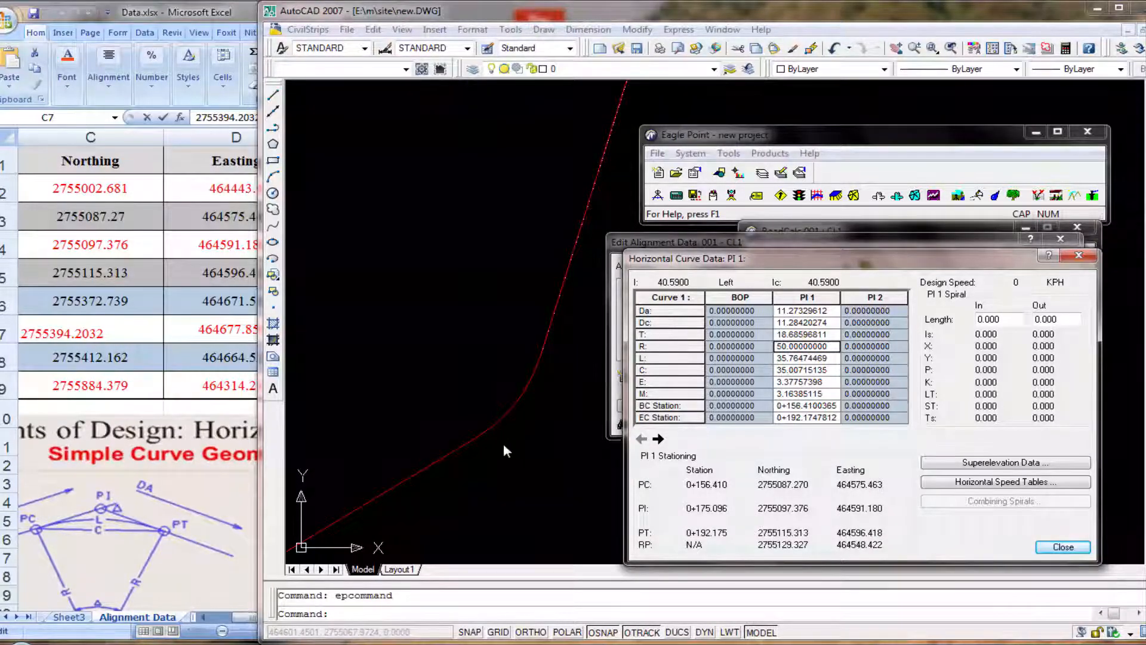
Step: Advance to the curve data of PI 2 and set its curve radius to 45
left_click(559, 436)
scroll(524, 440, "down", 3)
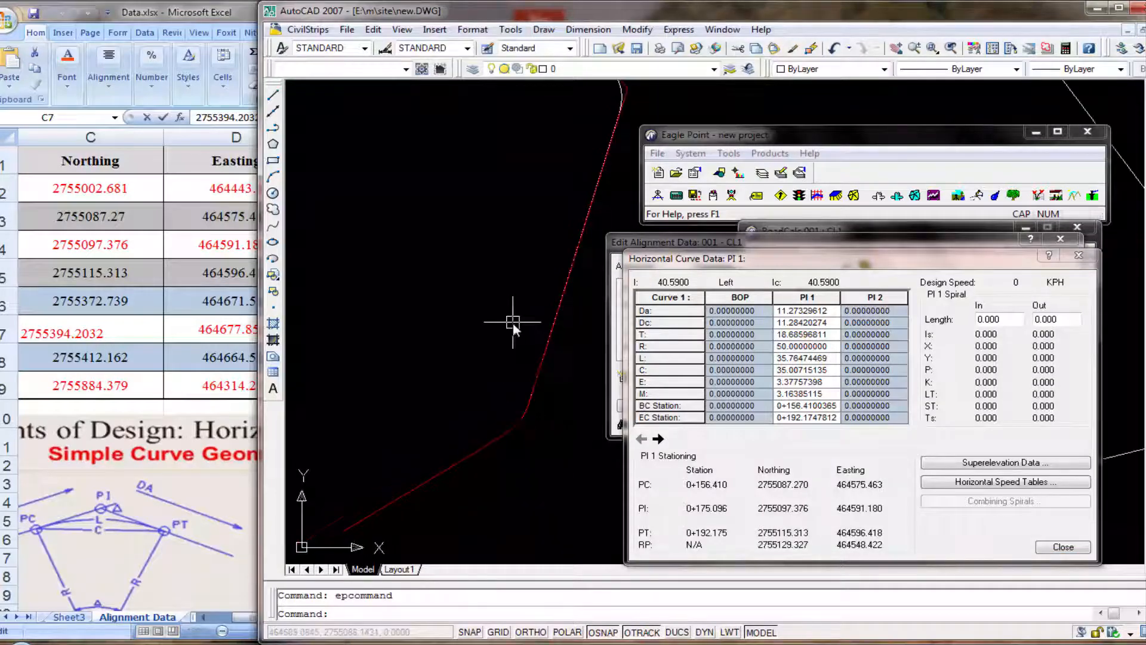
middle_click_drag(609, 113, 539, 400)
scroll(484, 281, "up", 5)
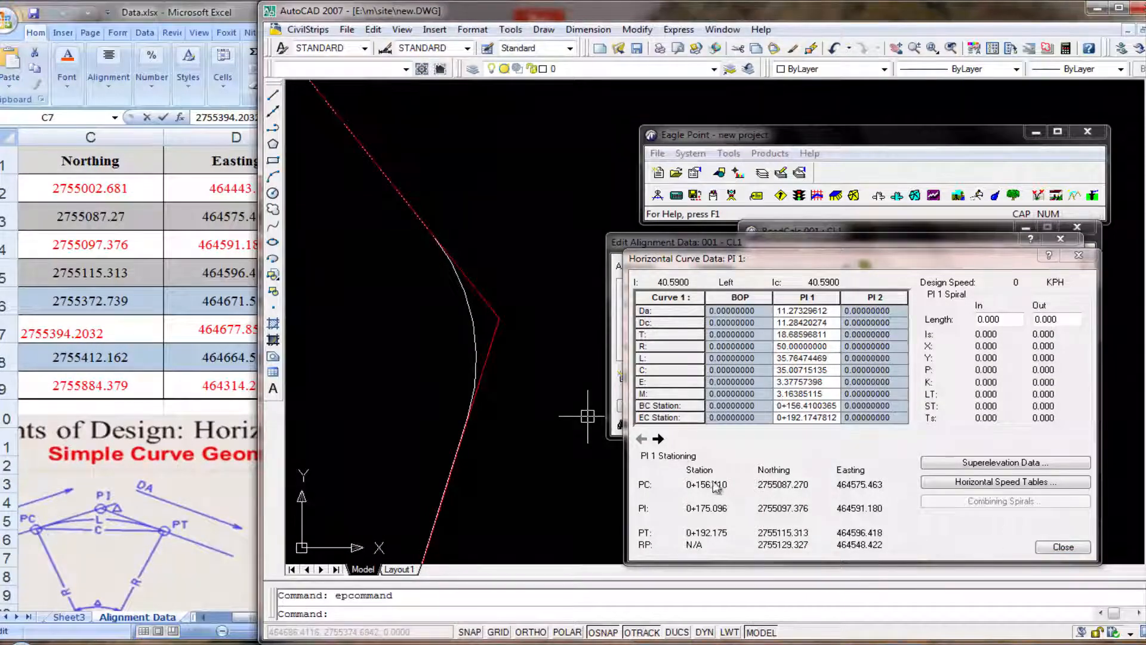
left_click(659, 439)
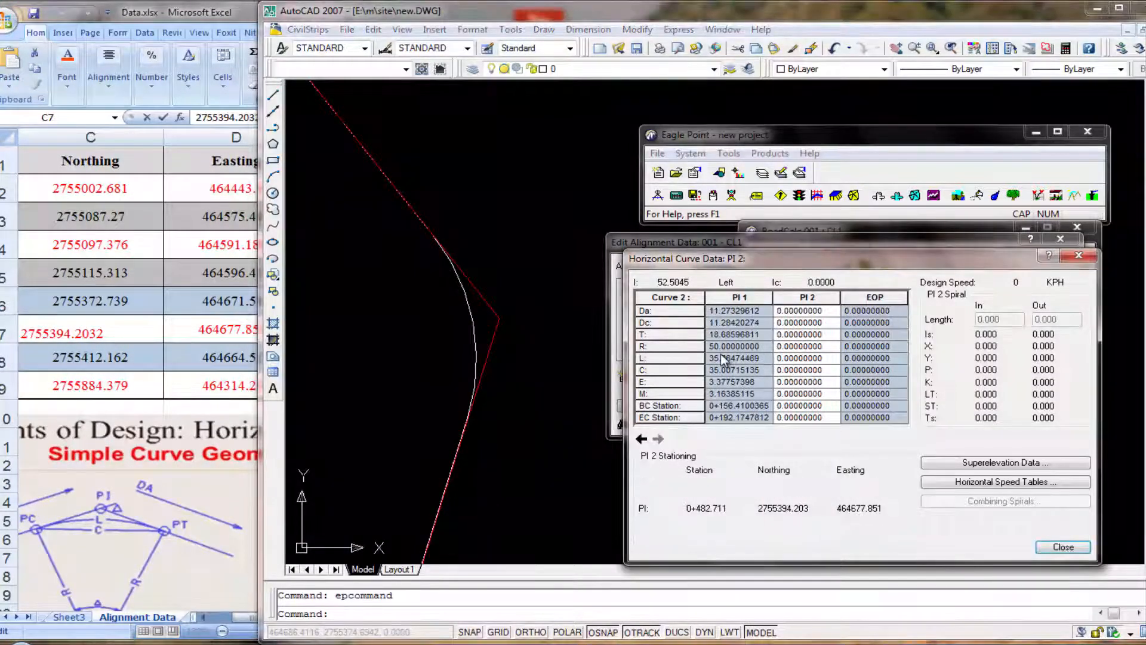
double_click(775, 346)
type("45")
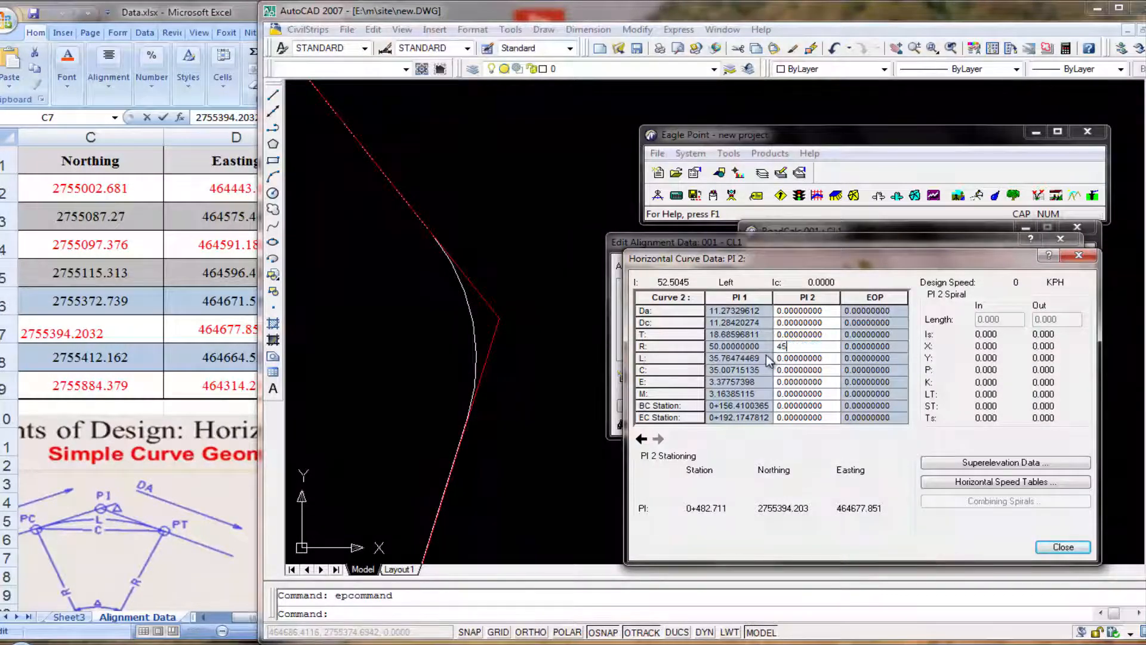
key("Return")
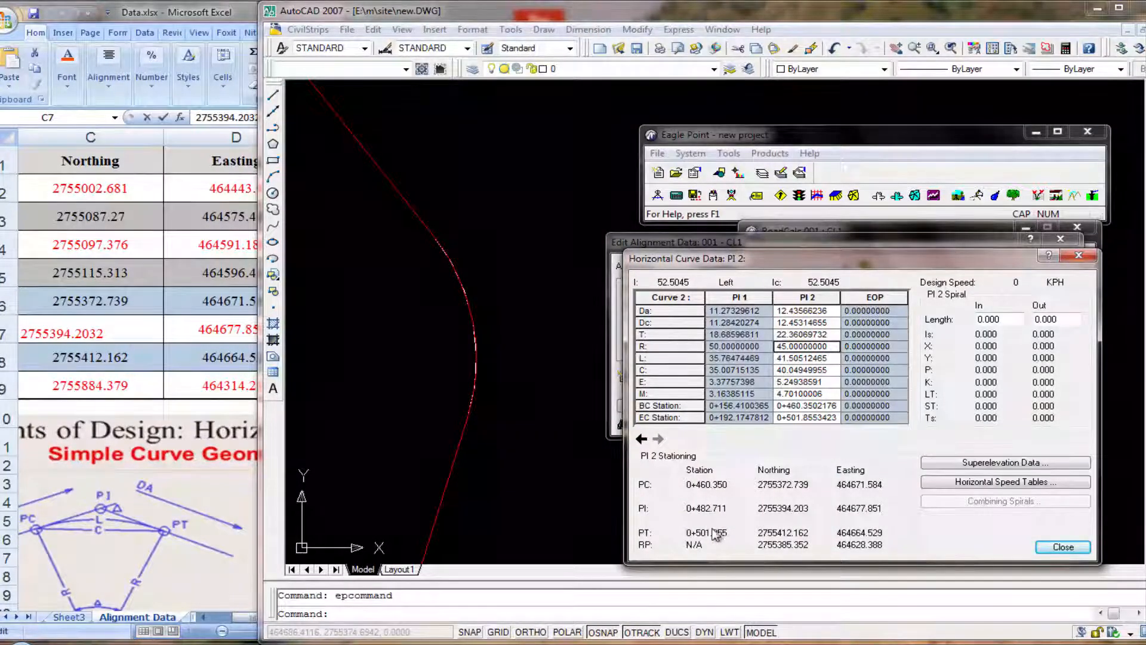
Step: Regenerate the drawing and close the horizontal curve data and the alignment data editor
left_click(508, 407)
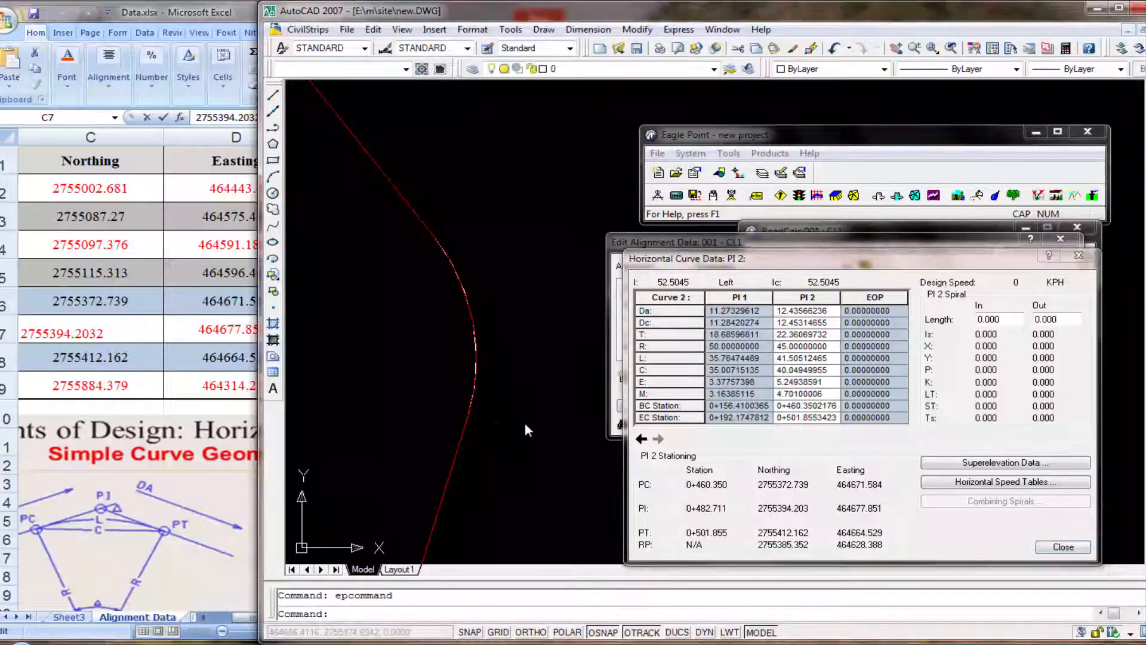
type("RE")
key("Return")
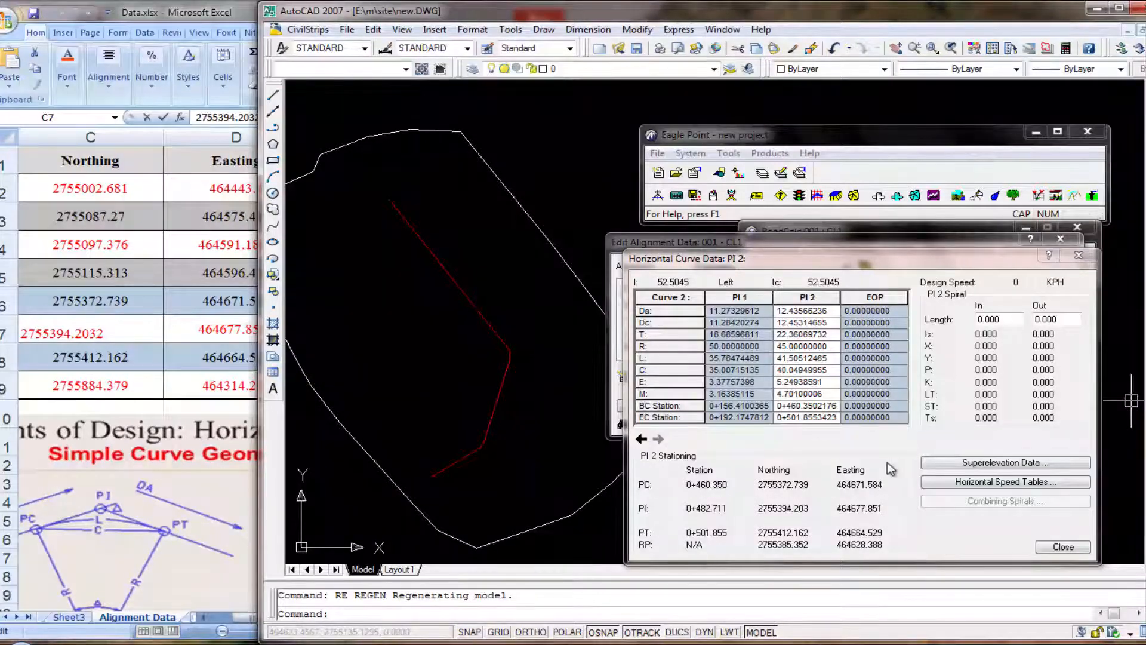
left_click(1062, 548)
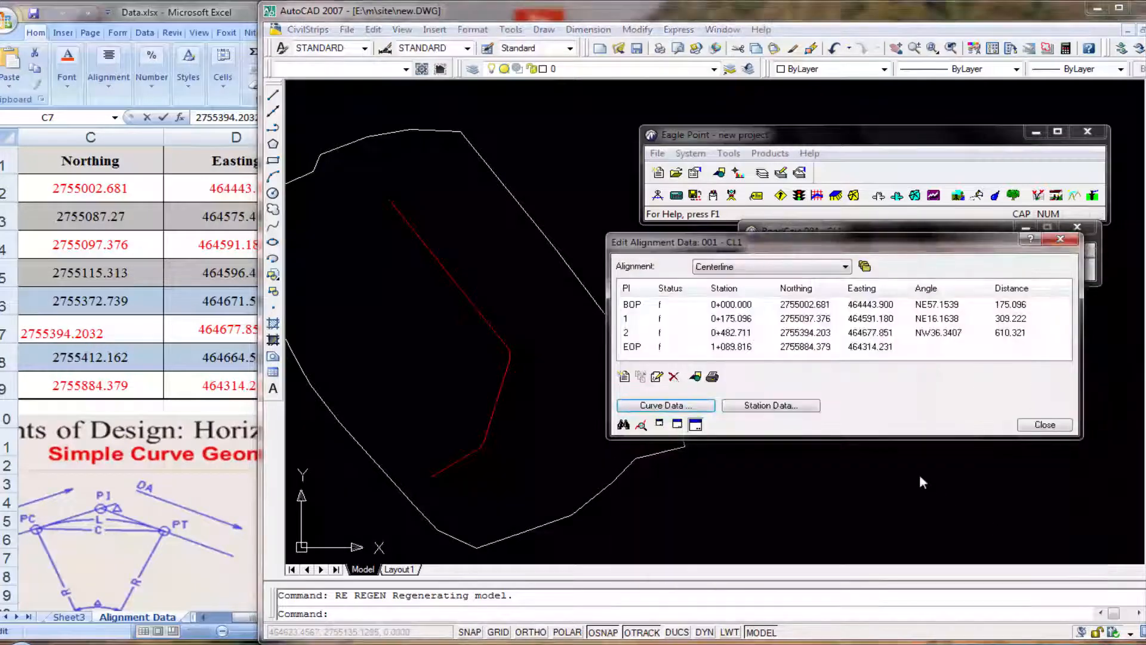
left_click(1043, 427)
left_click(837, 431)
key("Escape")
scroll(475, 453, "up", 5)
middle_click_drag(475, 453, 626, 414)
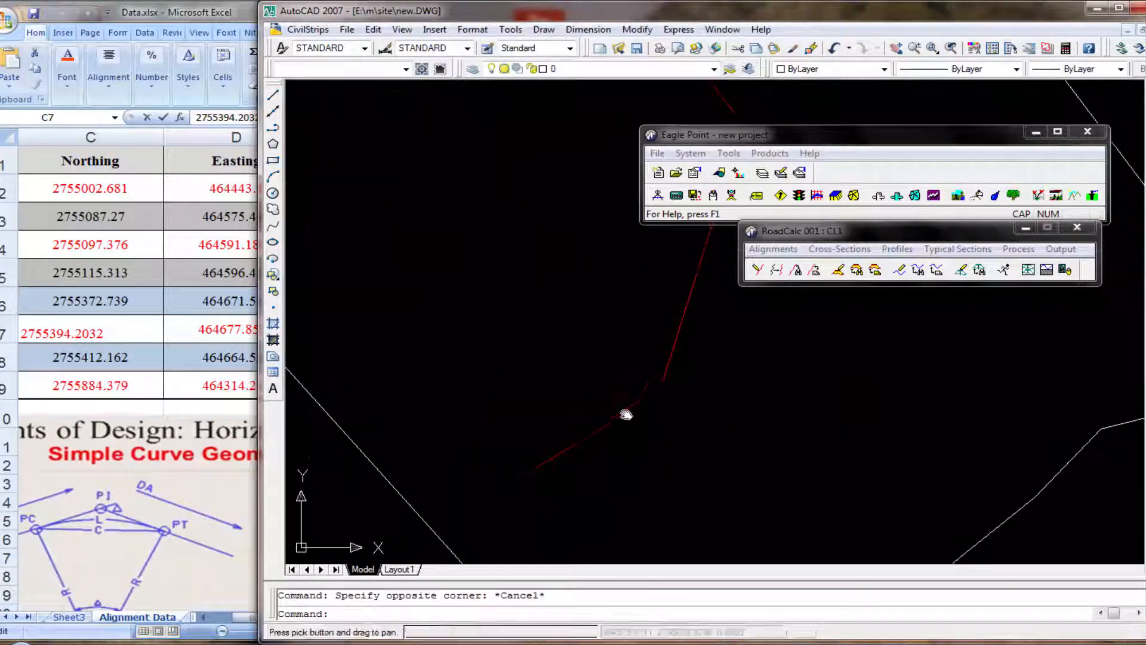
left_click(620, 411)
key("Escape")
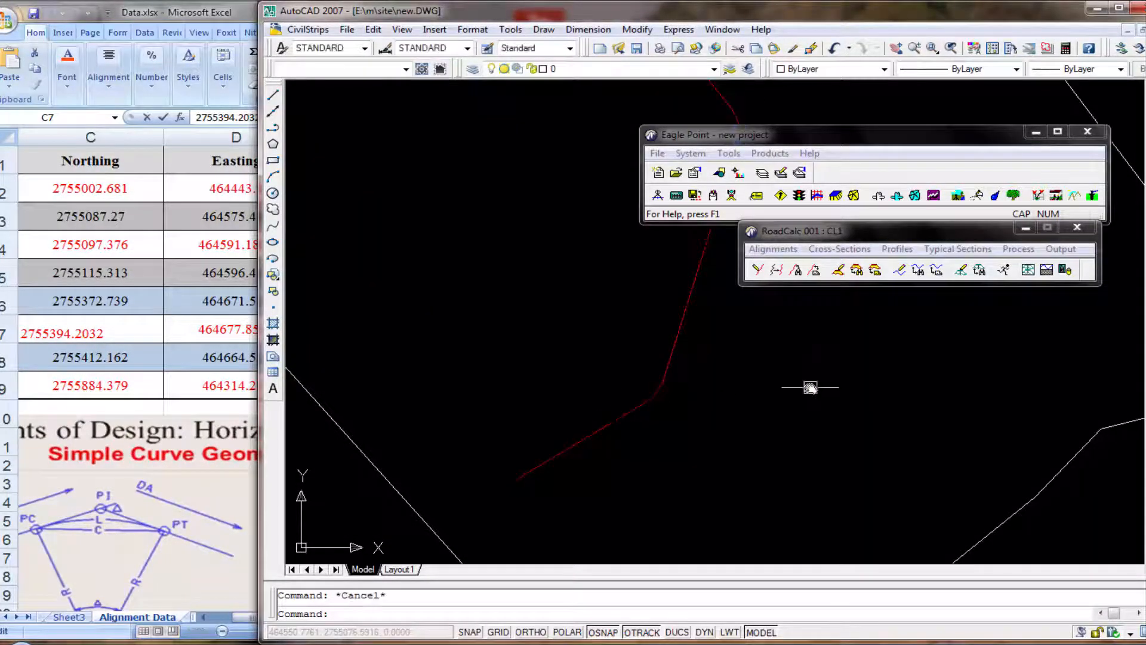
Step: Offset the centerline alignment by 3.5 at both its start and end stations, following the curves
left_click(775, 250)
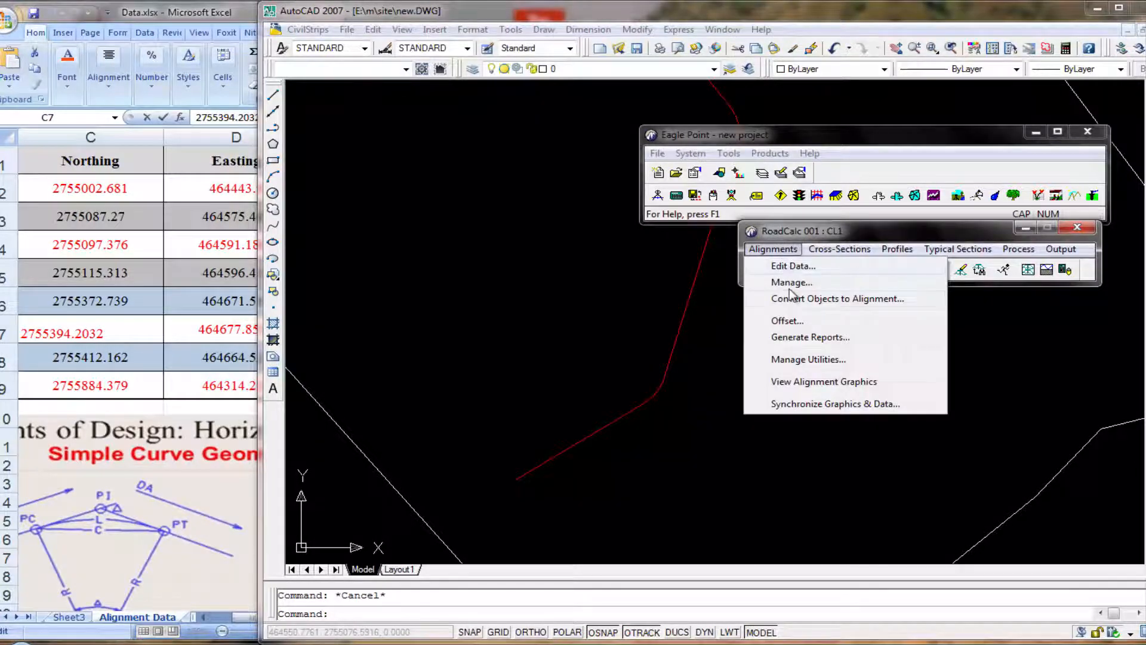
left_click(788, 322)
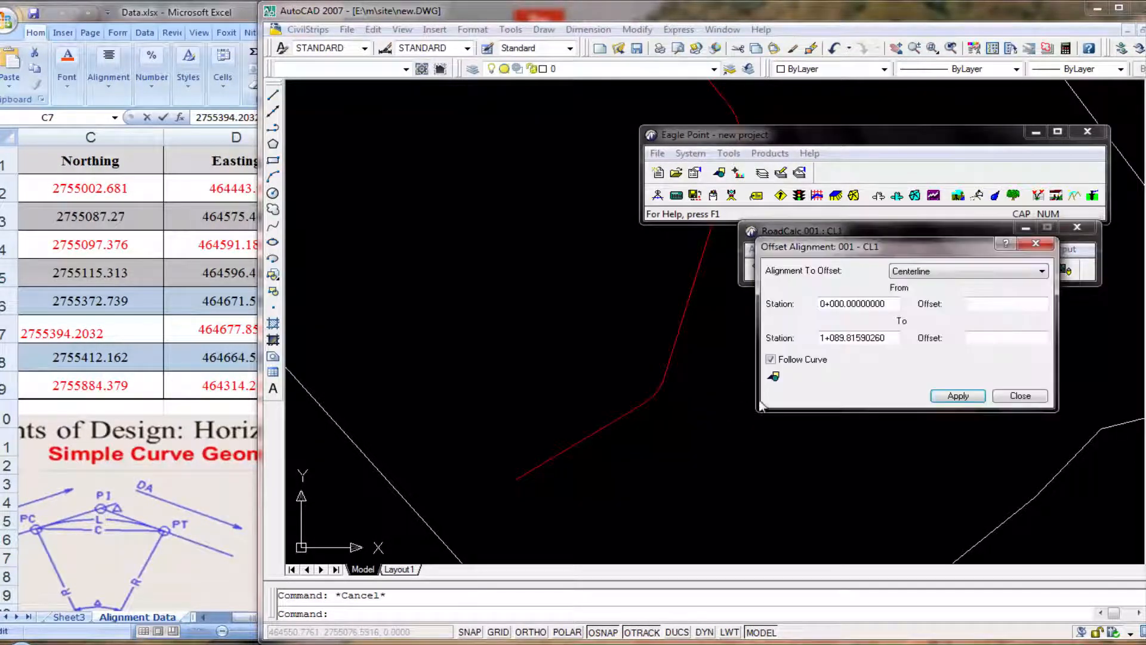
left_click(635, 464)
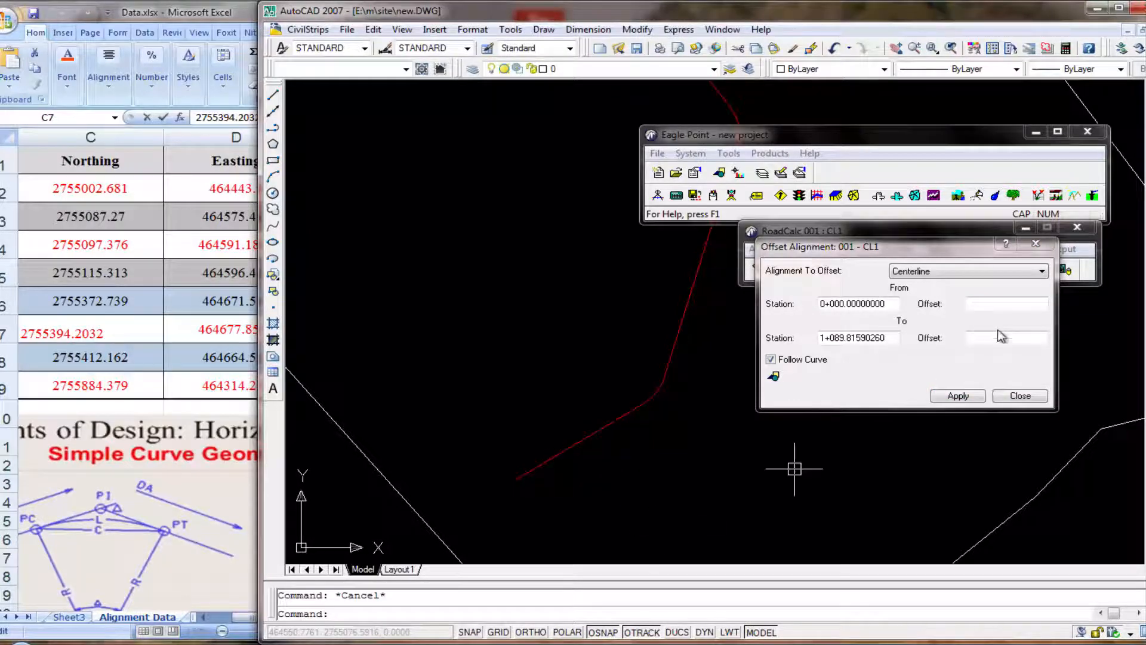
left_click(1002, 308)
type("3")
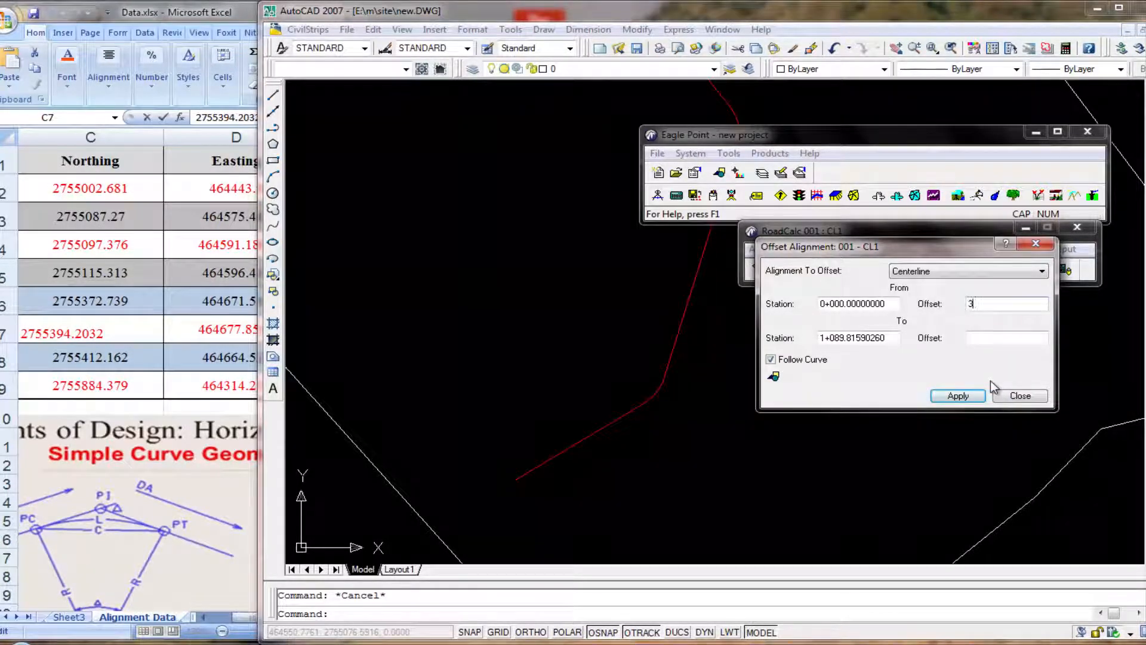
type(".5")
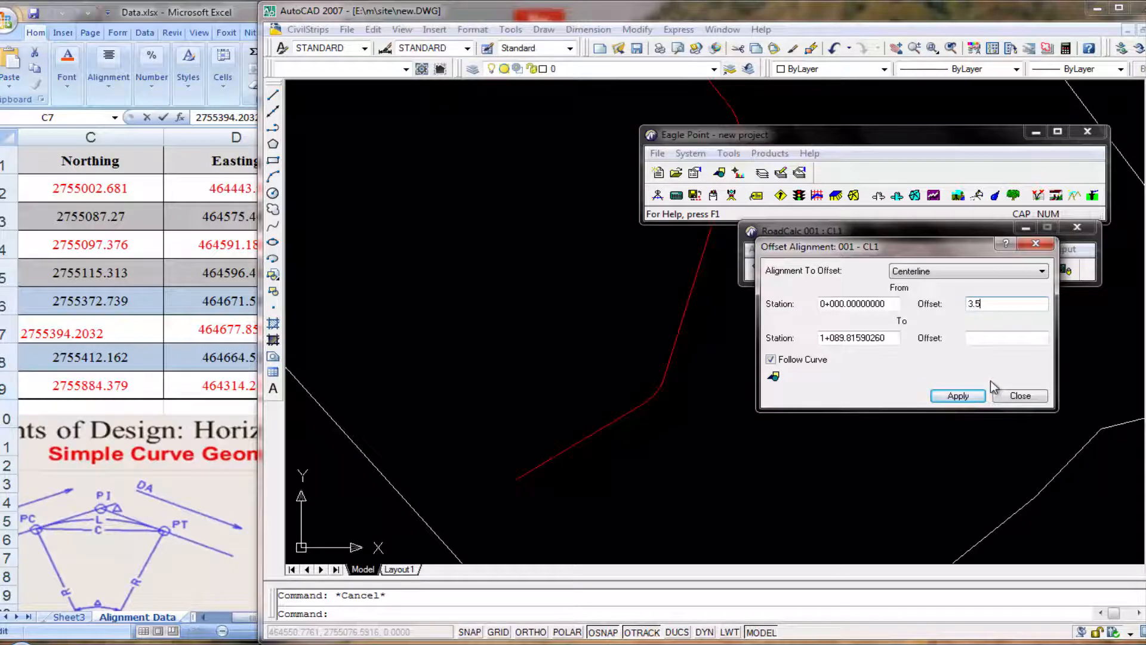
key("Tab")
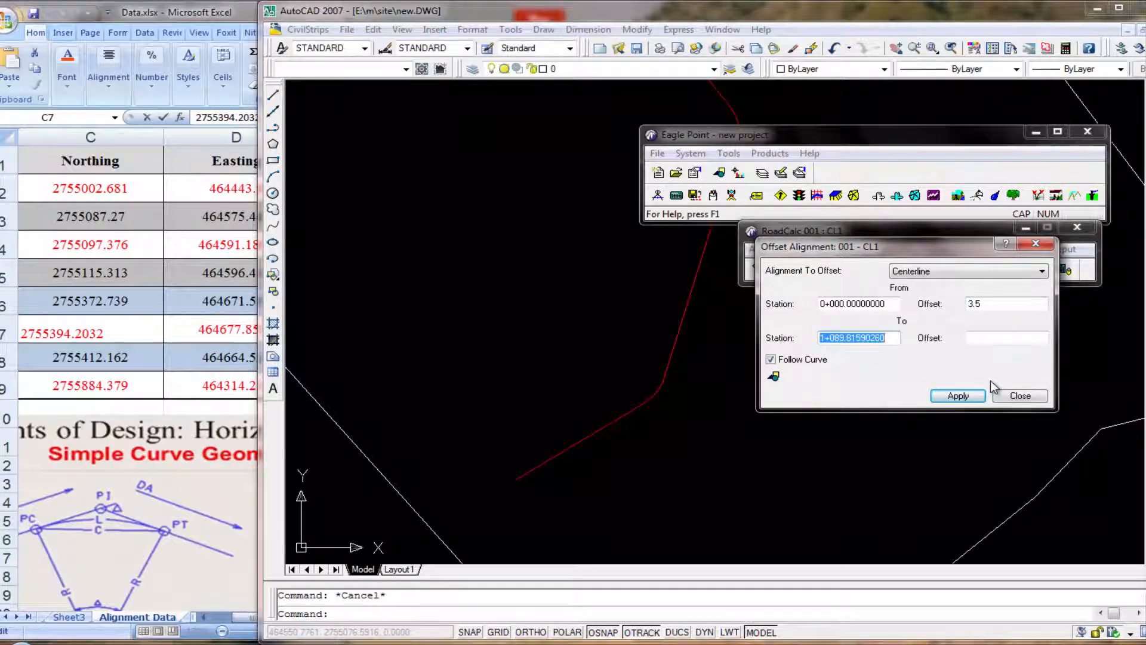
key("Tab")
type("3")
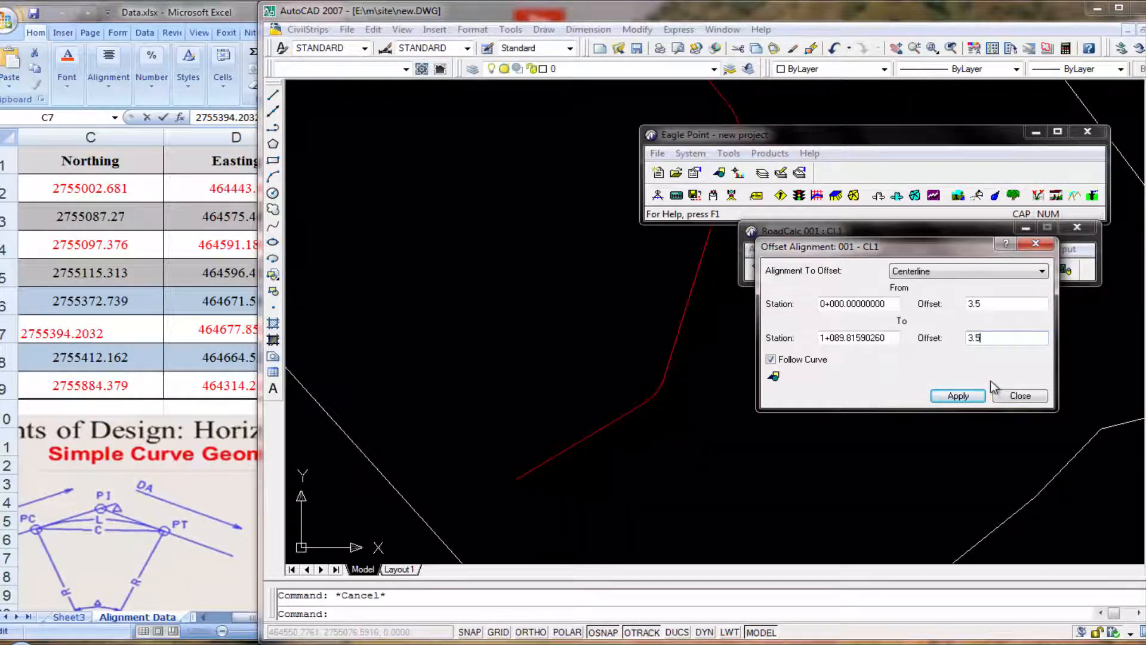
left_click(949, 397)
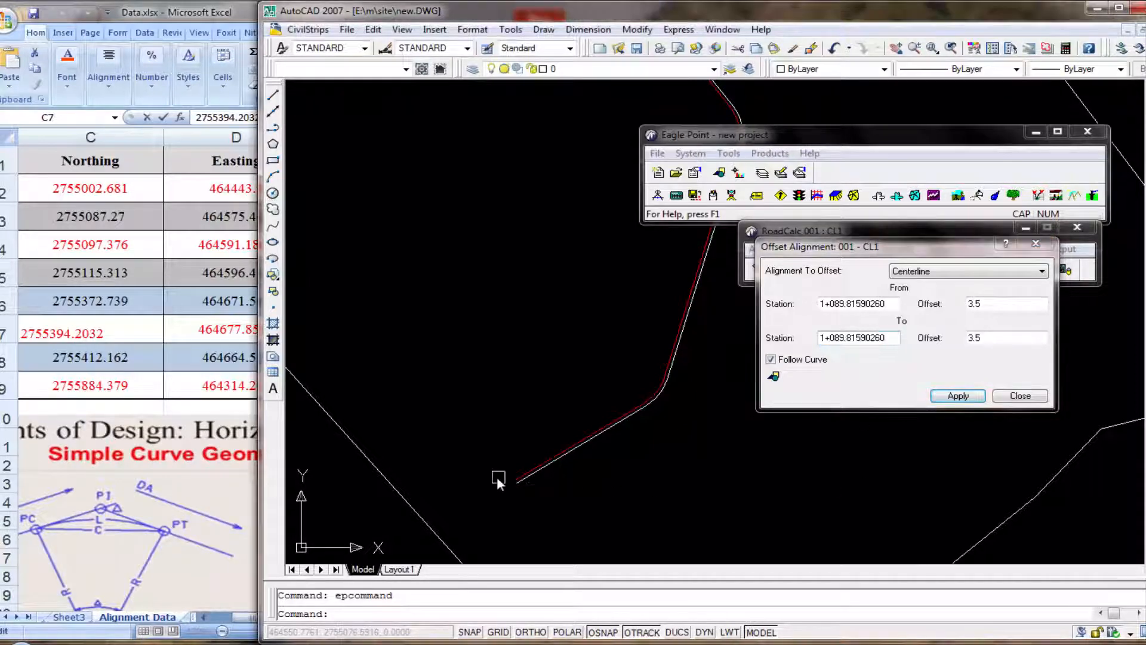
scroll(497, 476, "up", 8)
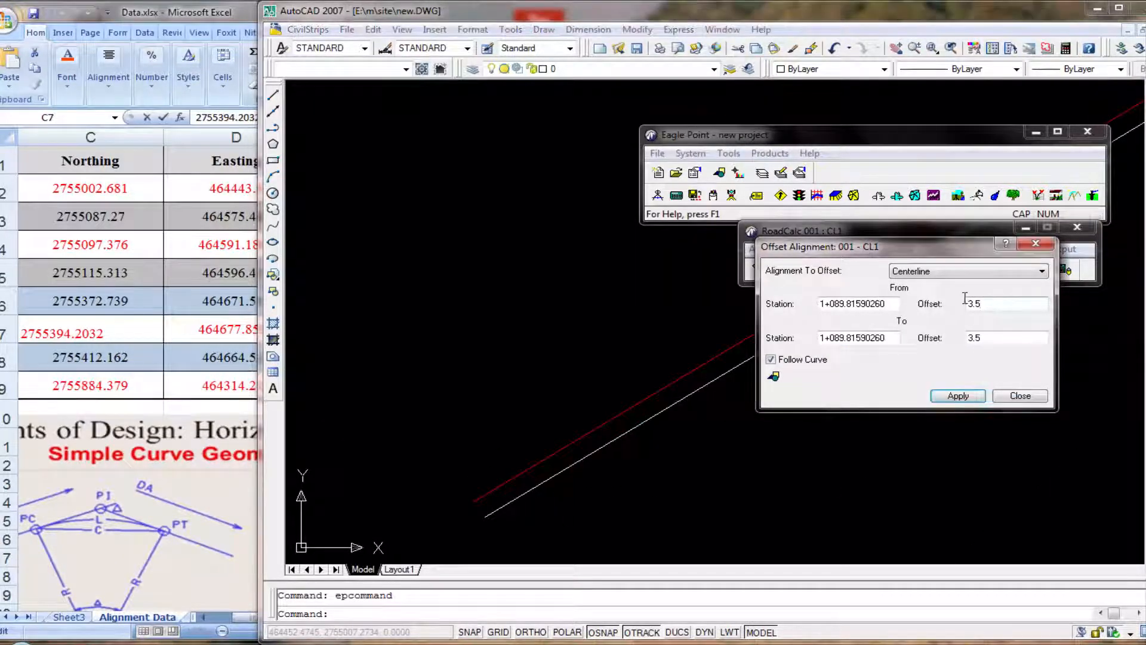
left_click(1020, 396)
Step: Offset the centerline alignment by 4.5 from station 0+000 to its end station, following the curves
left_click(792, 251)
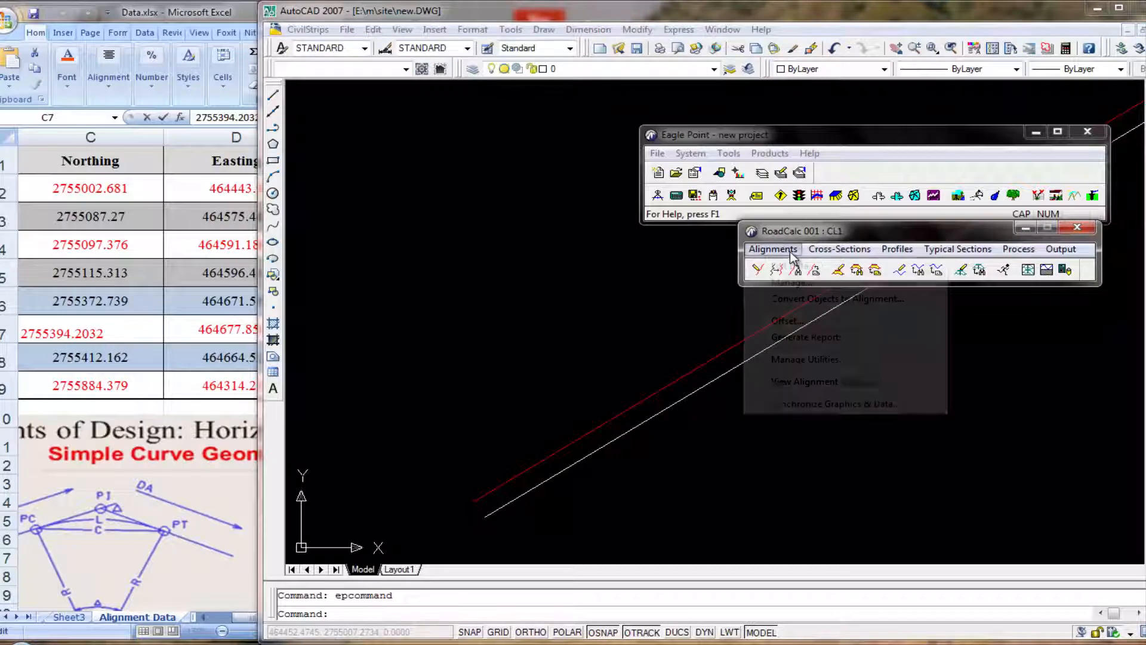
left_click(797, 322)
left_click(988, 310)
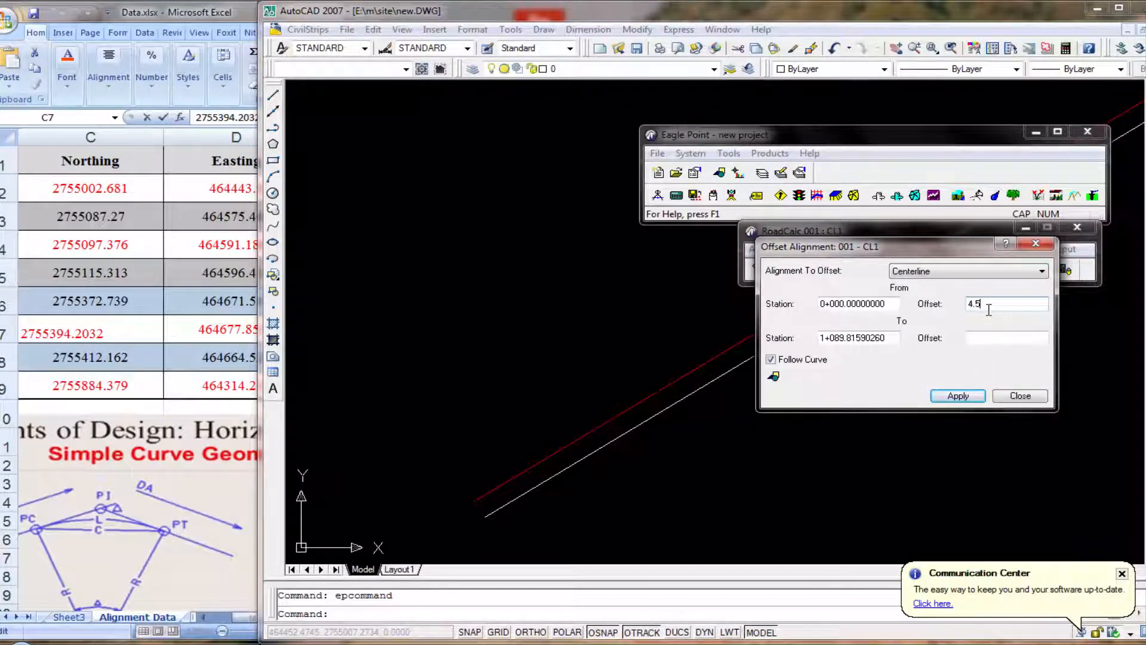
type("4.5")
key("Tab")
key("Tab")
type("4")
left_click(958, 396)
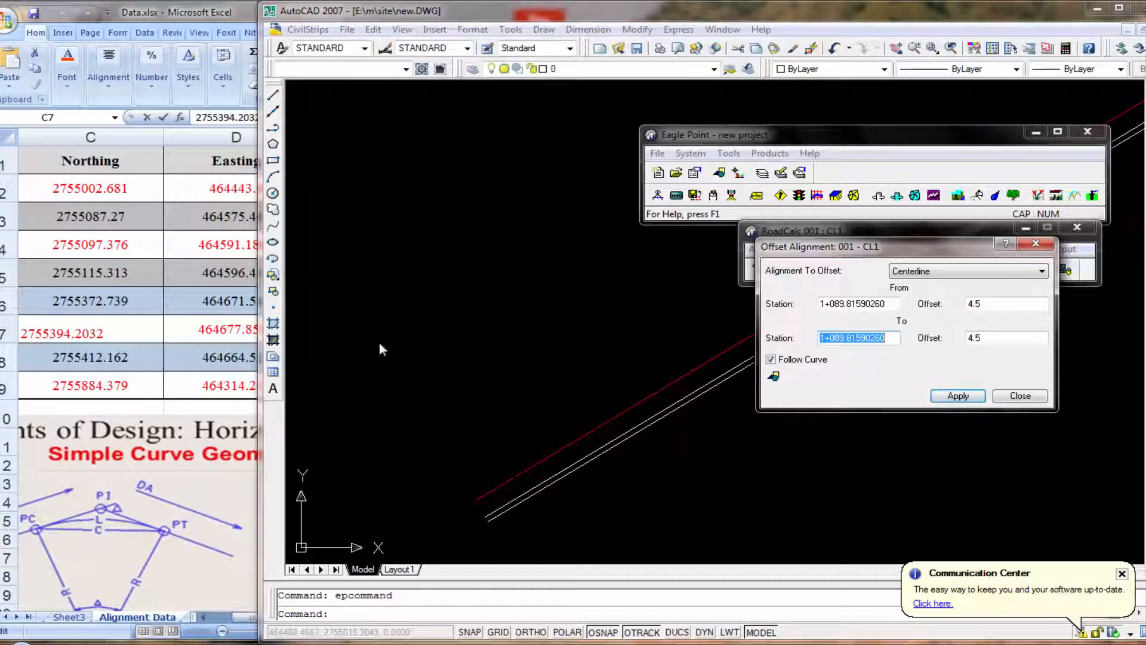
left_click(1020, 395)
Step: Offset the centerline alignment by -3.5 at both stations to draw the edge on the opposite side
left_click(762, 250)
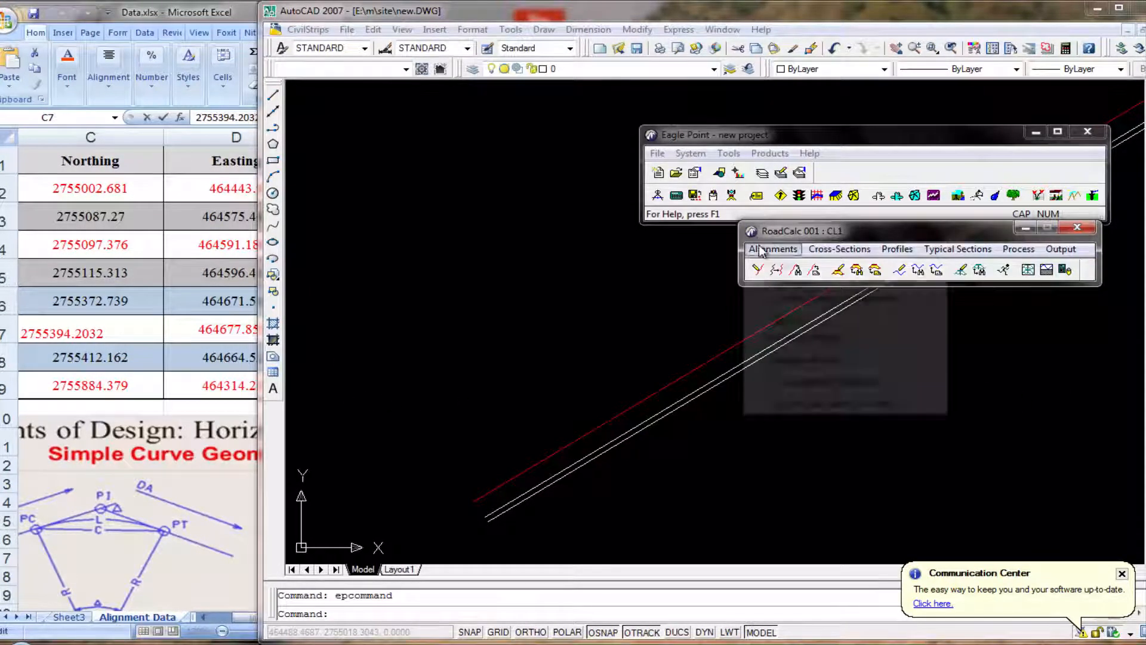
left_click(781, 321)
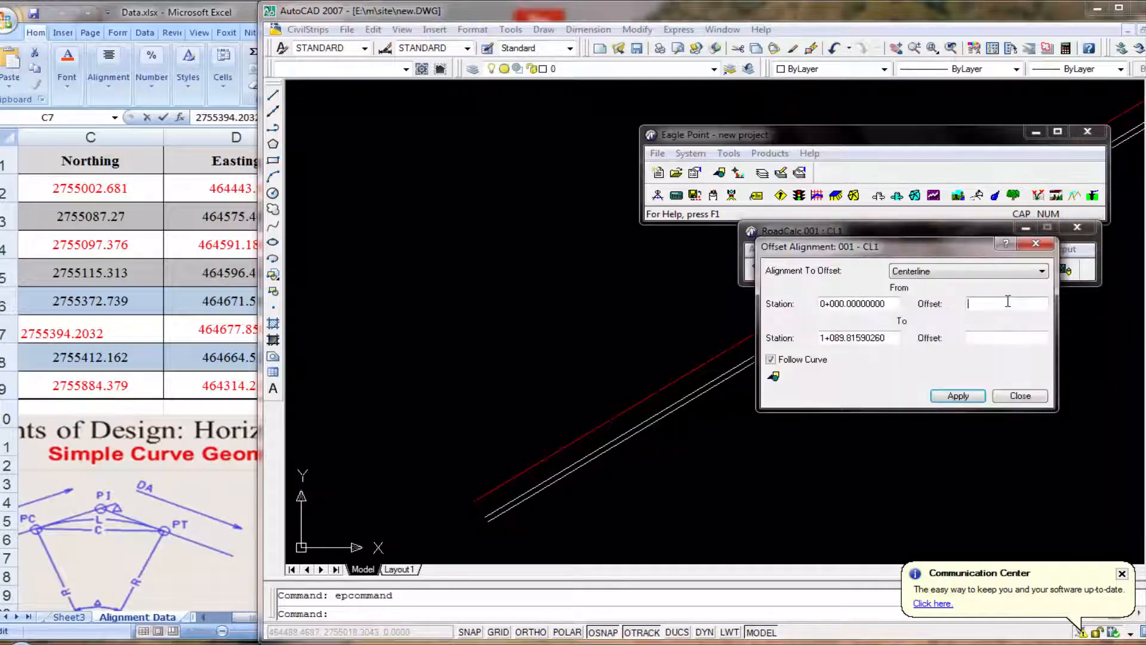
type("-3")
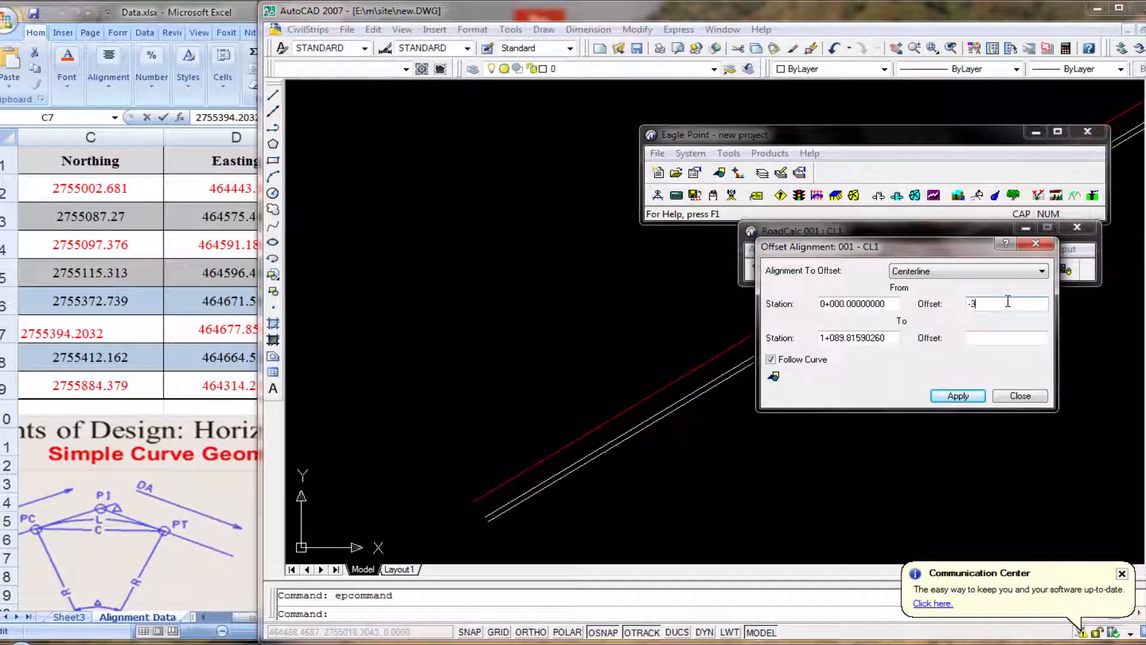
type(".5")
key("Tab")
key("Tab")
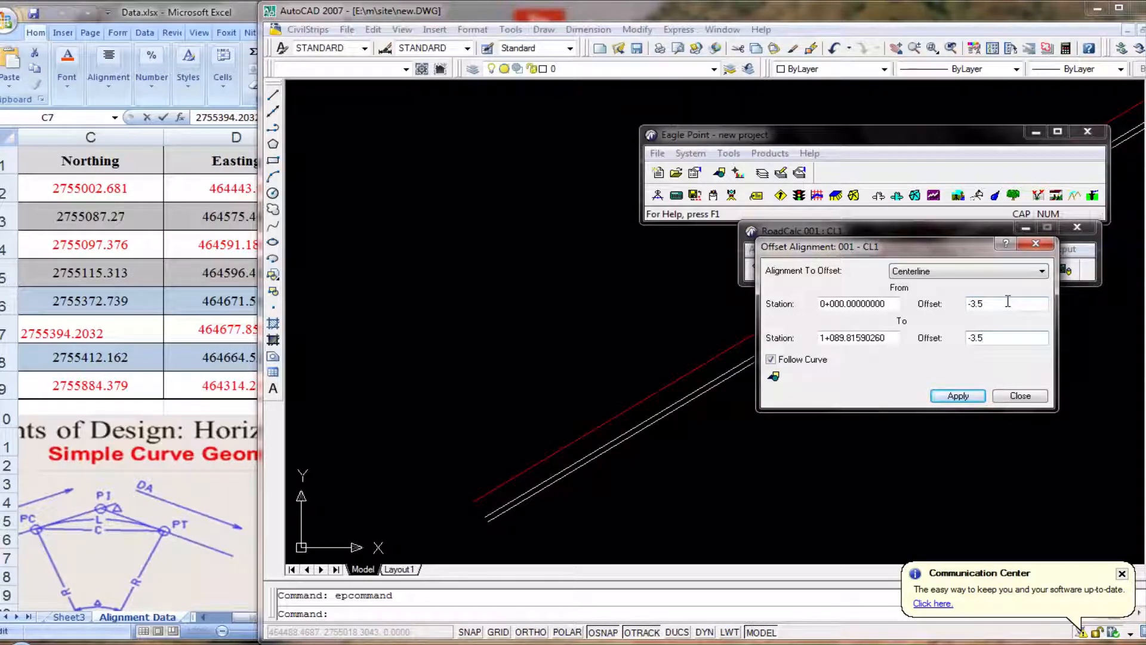
type("-3.5")
left_click(957, 396)
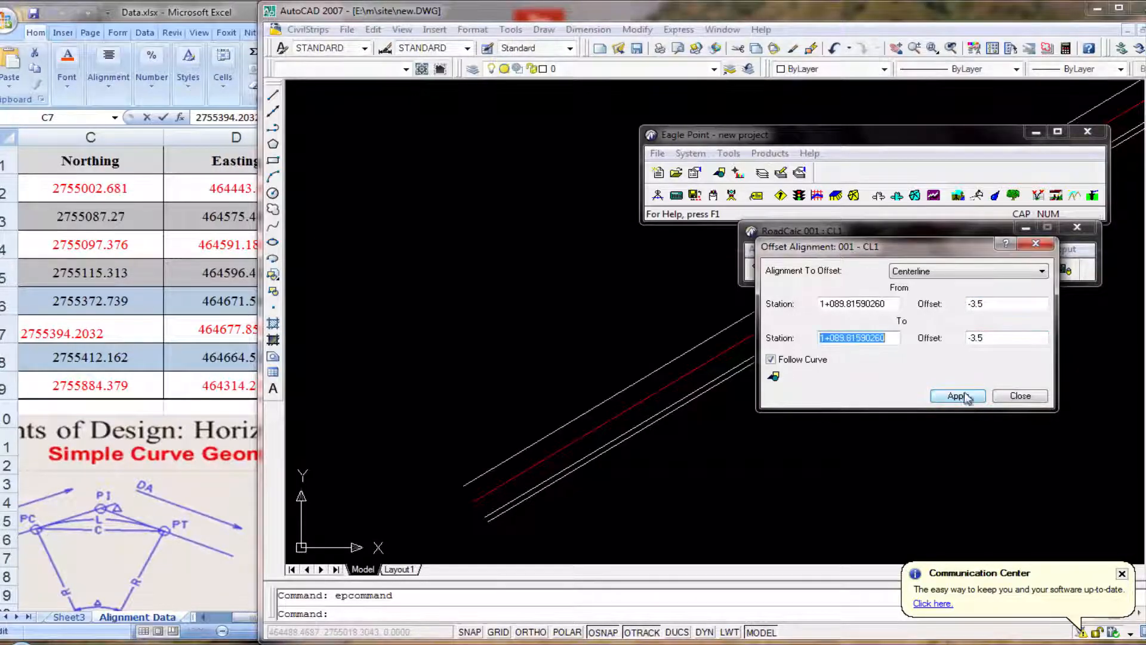
left_click(1020, 396)
Step: Offset the centerline alignment by -4.5 from station 0+000 to its end station, following the curves, and close the offset dialog
left_click(787, 251)
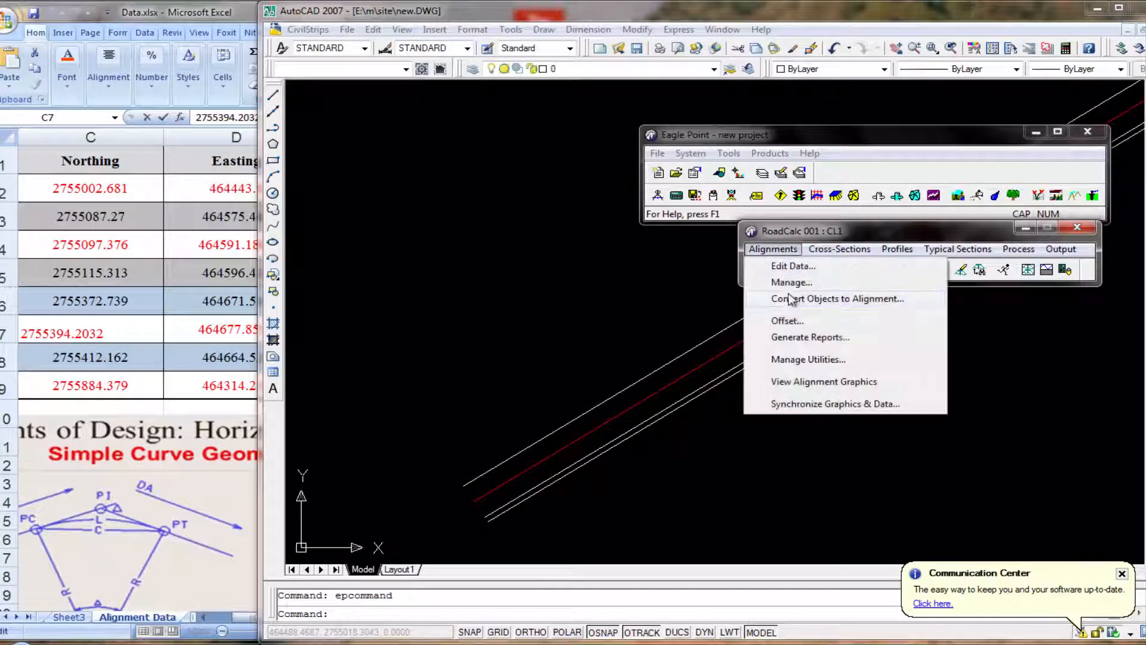
left_click(793, 316)
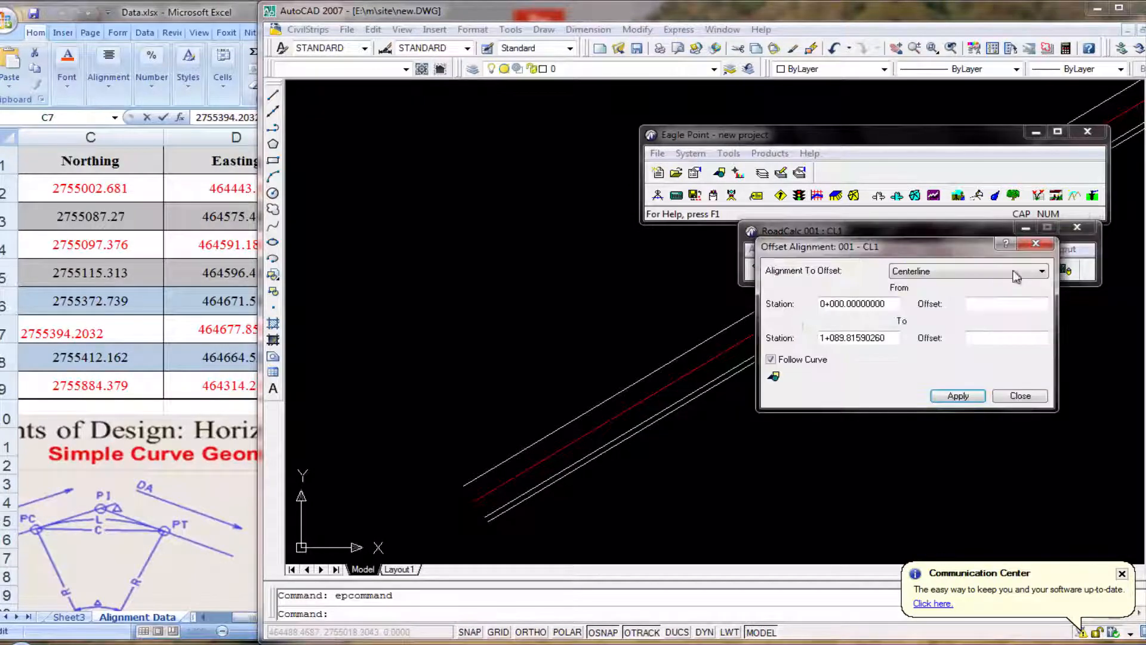
left_click(1015, 304)
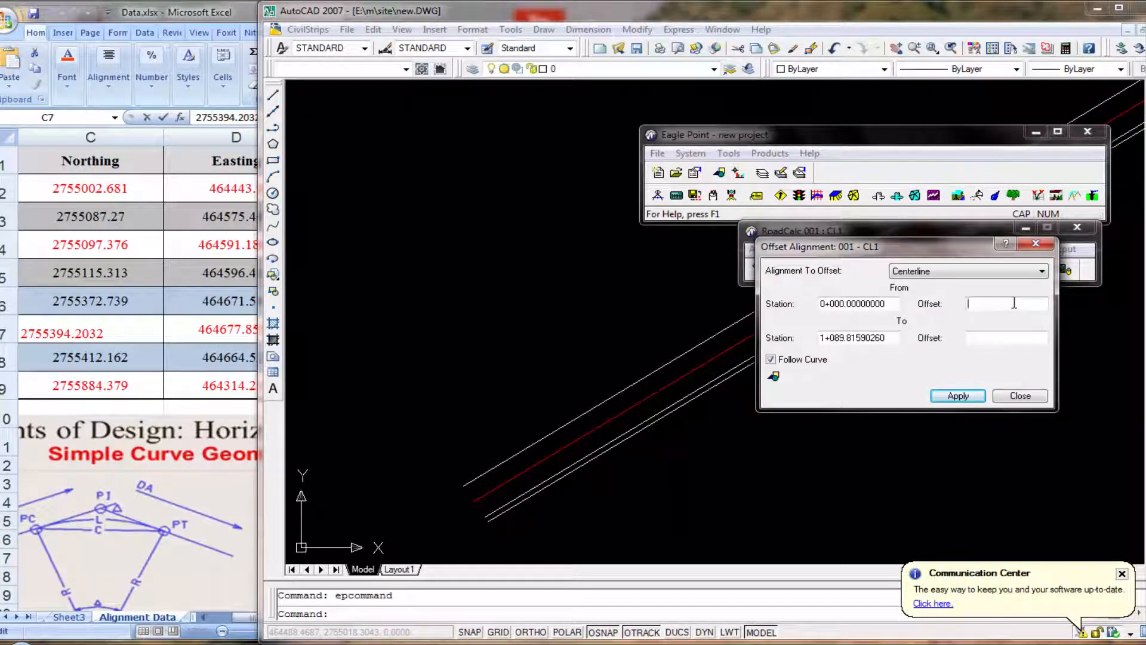
type("-4")
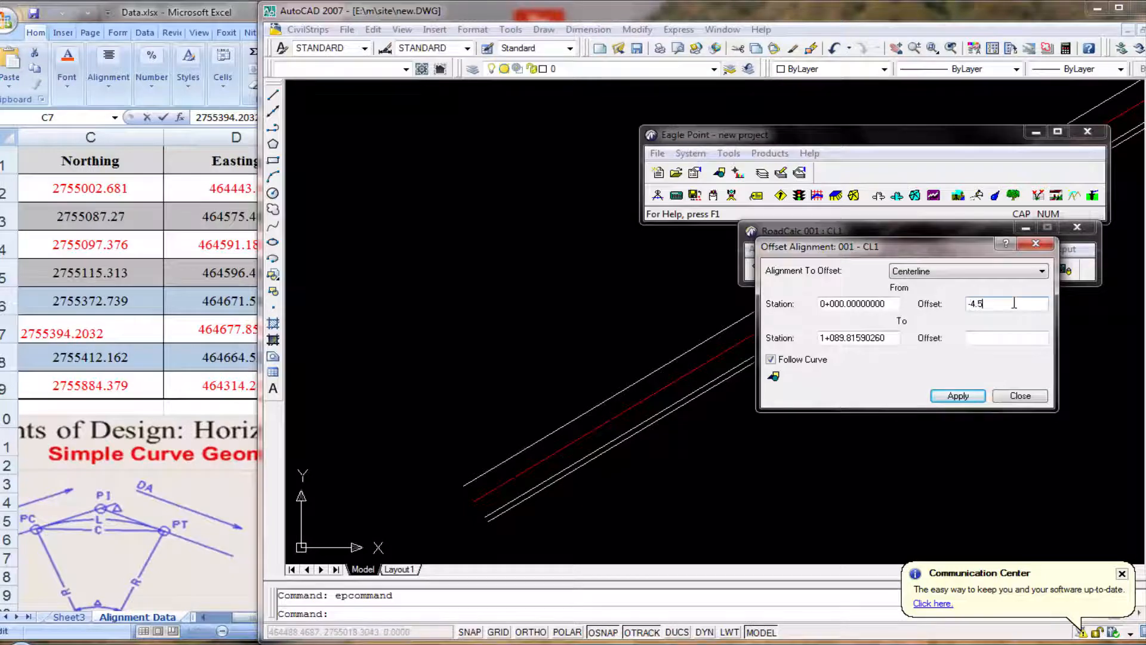
type(".5")
key("Tab")
key("Tab")
type("-")
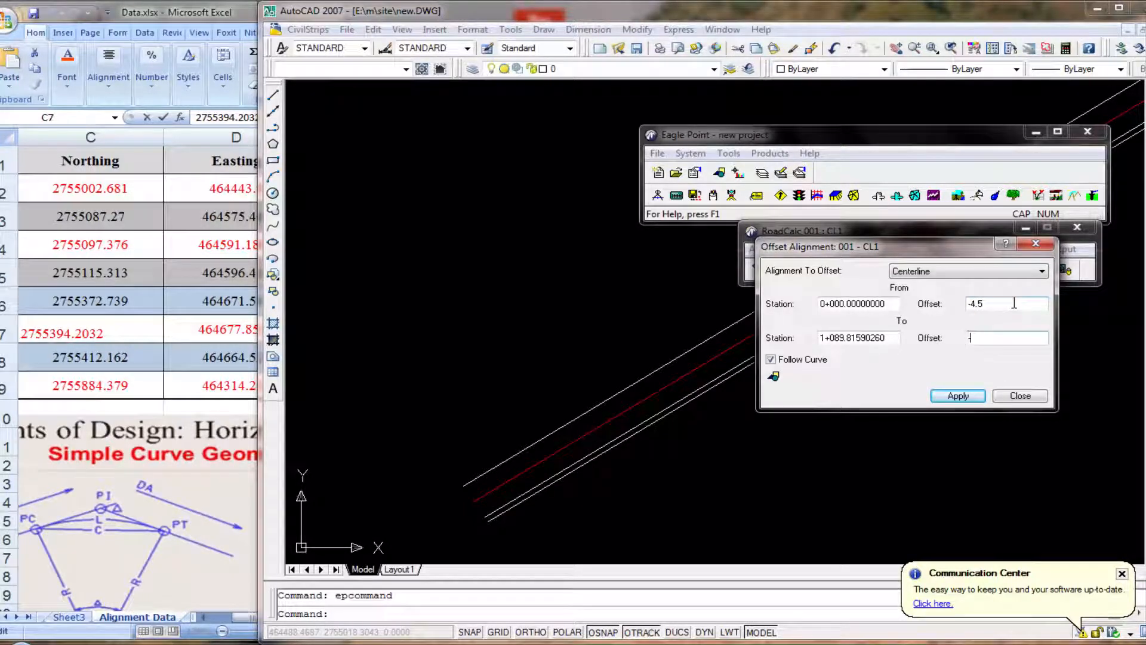
type("4.5")
left_click(959, 396)
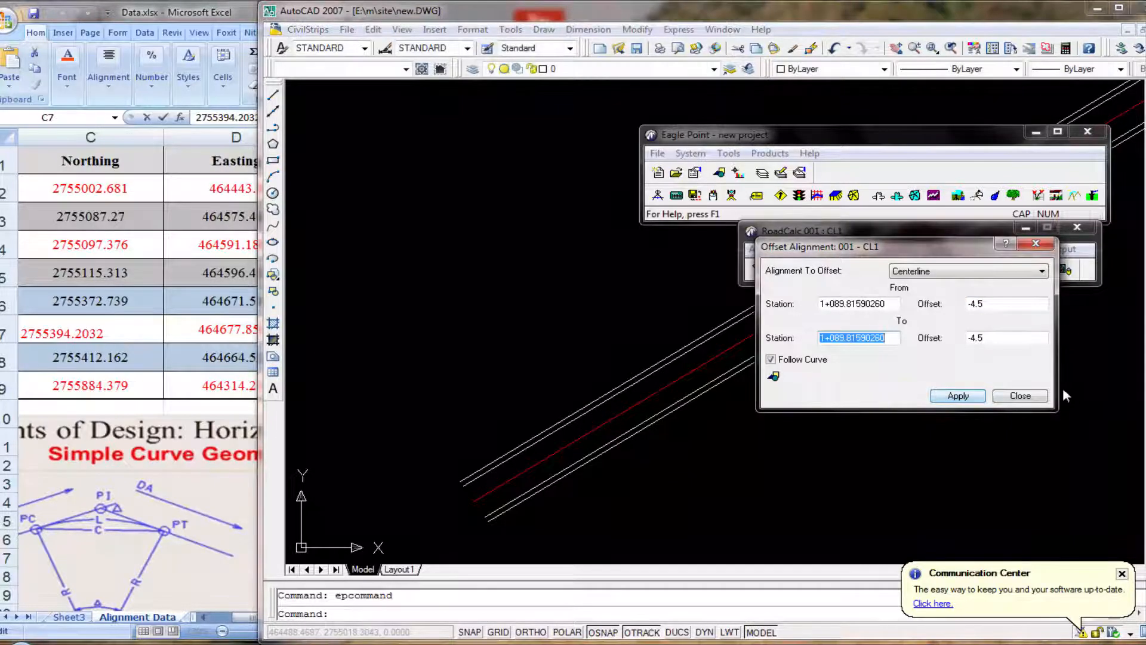
left_click(1021, 396)
left_click(947, 412)
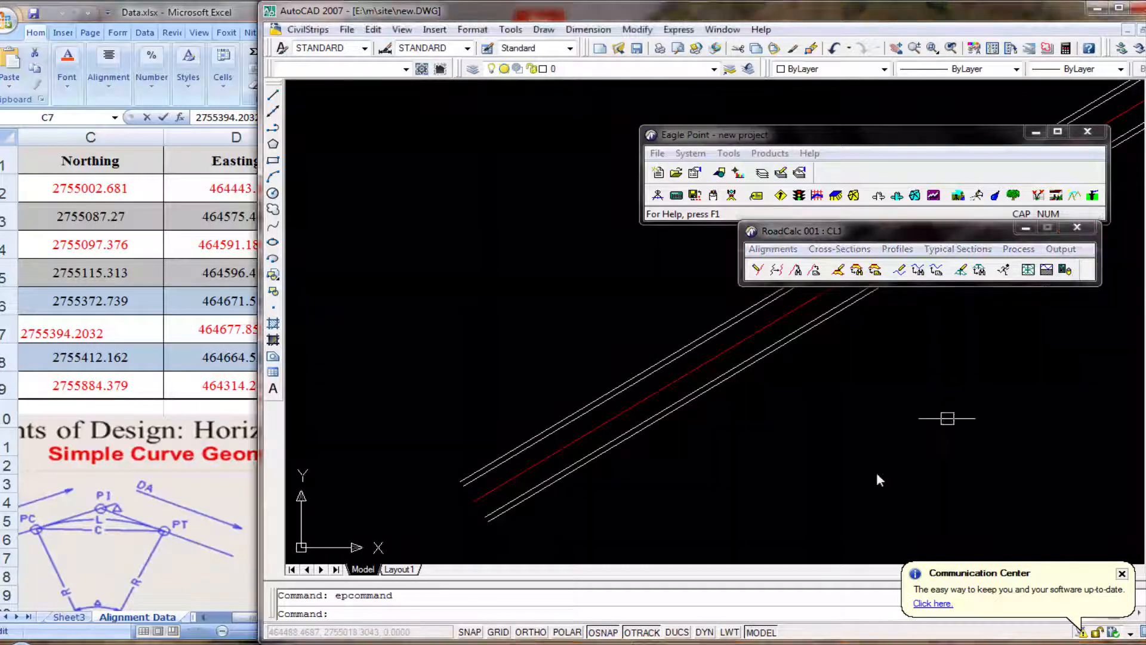
key("Escape")
Step: Examine the offset edge lines on both sides of the centerline along the road
middle_click_drag(627, 511, 709, 470)
scroll(678, 422, "up", 6)
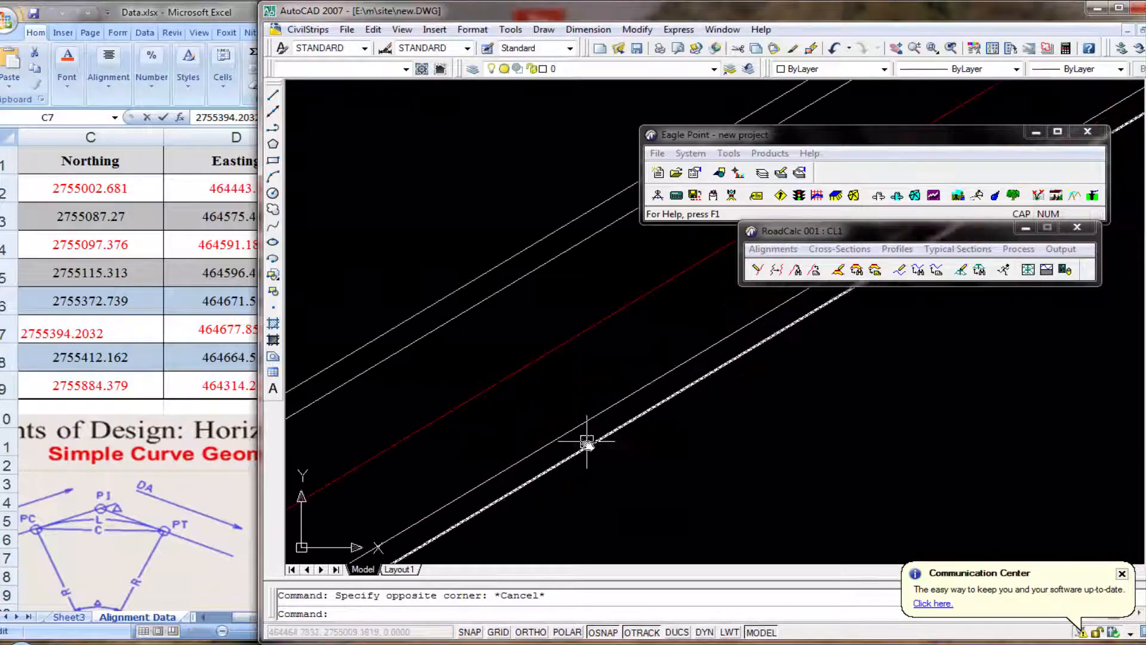
scroll(573, 442, "down", 2)
mouse_move(538, 442)
middle_mouse_down()
mouse_move(642, 414)
mouse_move(464, 548)
mouse_move(427, 559)
middle_mouse_up()
scroll(642, 415, "down", 6)
scroll(687, 452, "down", 4)
middle_click_drag(653, 432, 618, 413)
scroll(678, 405, "up", 3)
middle_click_drag(566, 472, 614, 387)
scroll(614, 425, "up", 6)
mouse_move(612, 425)
middle_mouse_down()
mouse_move(509, 346)
mouse_move(522, 368)
mouse_move(634, 377)
middle_mouse_up()
mouse_move(635, 335)
middle_mouse_down()
mouse_move(548, 356)
mouse_move(498, 349)
middle_mouse_up()
left_click(576, 270)
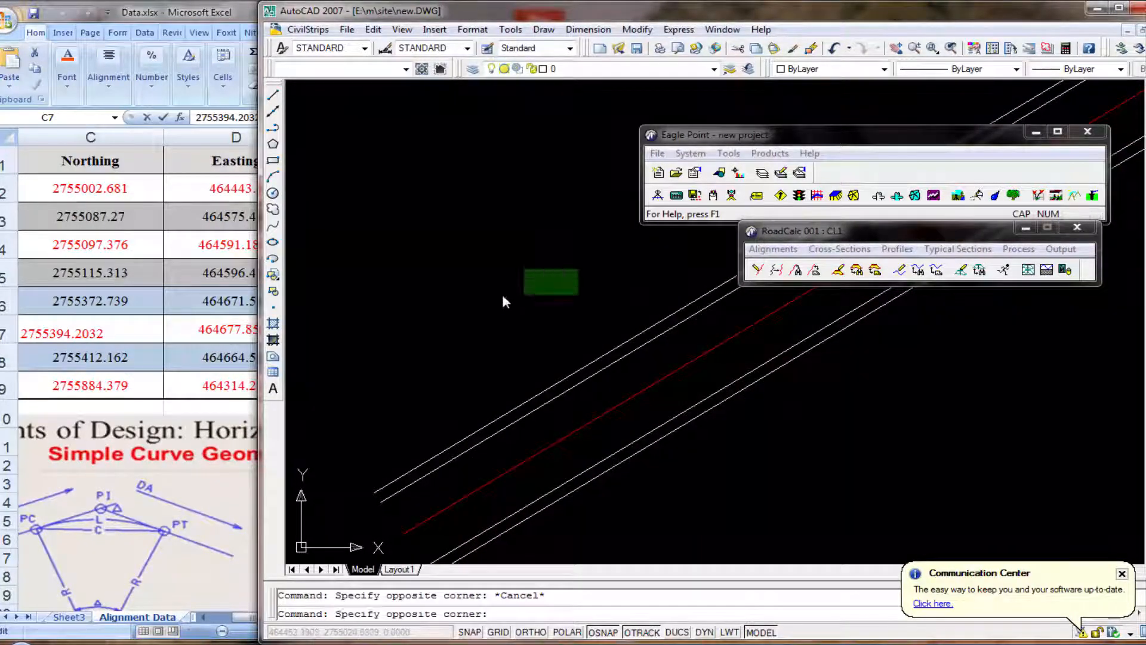
left_click(521, 291)
Step: Open the Eagle Point Drafting module and clear the current selection in the drawing
left_click(773, 249)
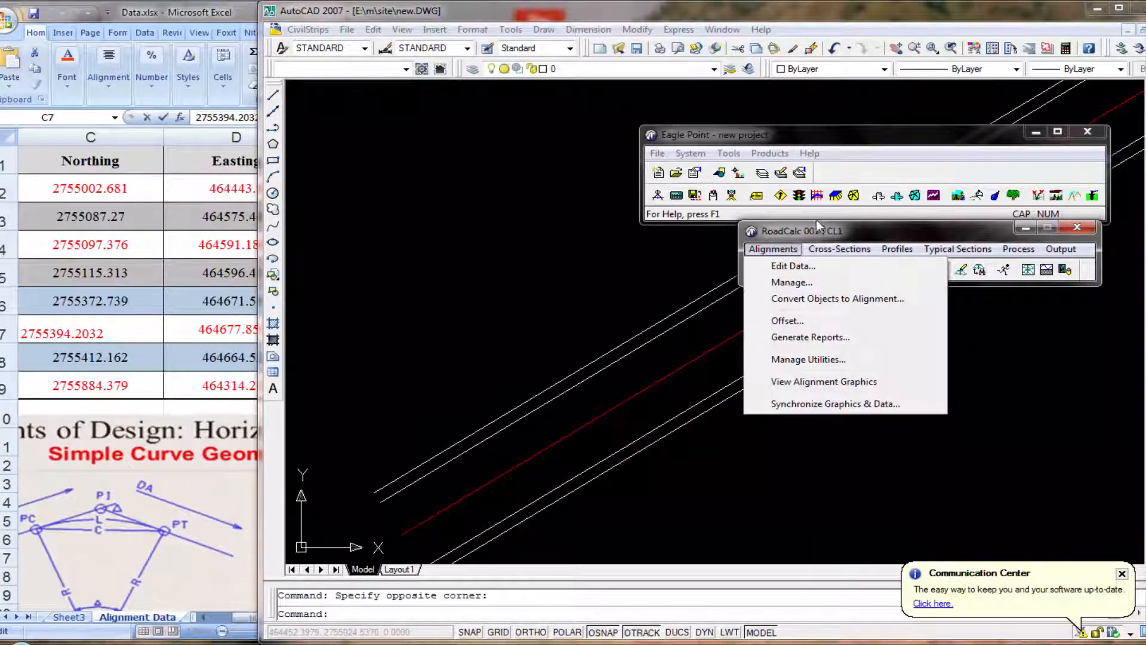
left_click(803, 197)
left_click(776, 154)
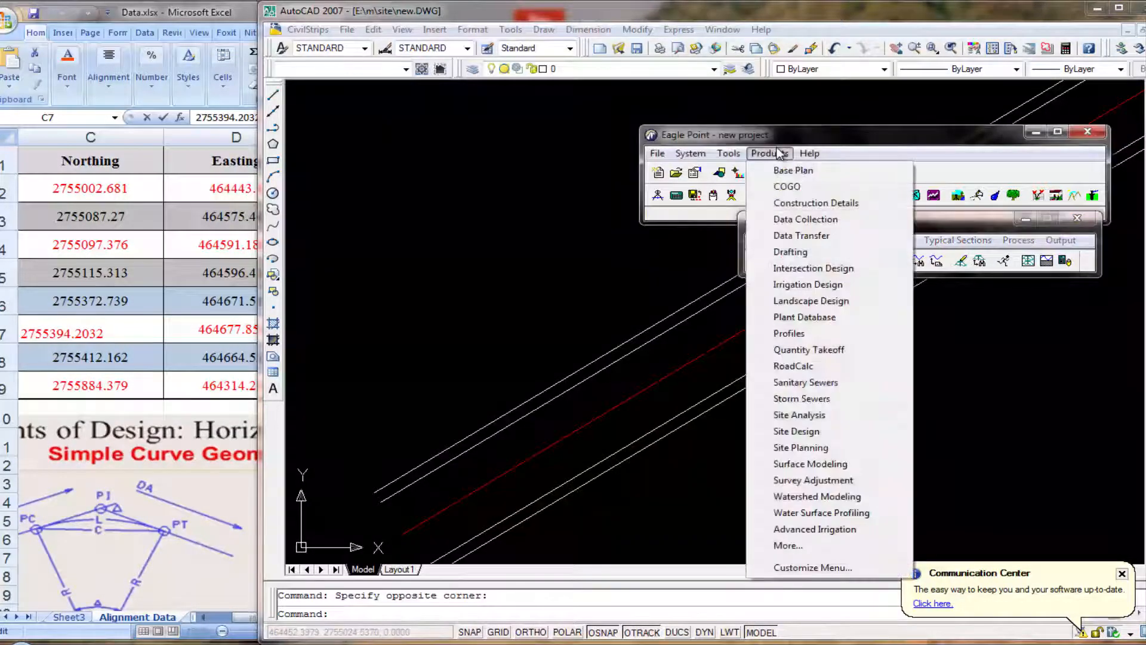
left_click(806, 258)
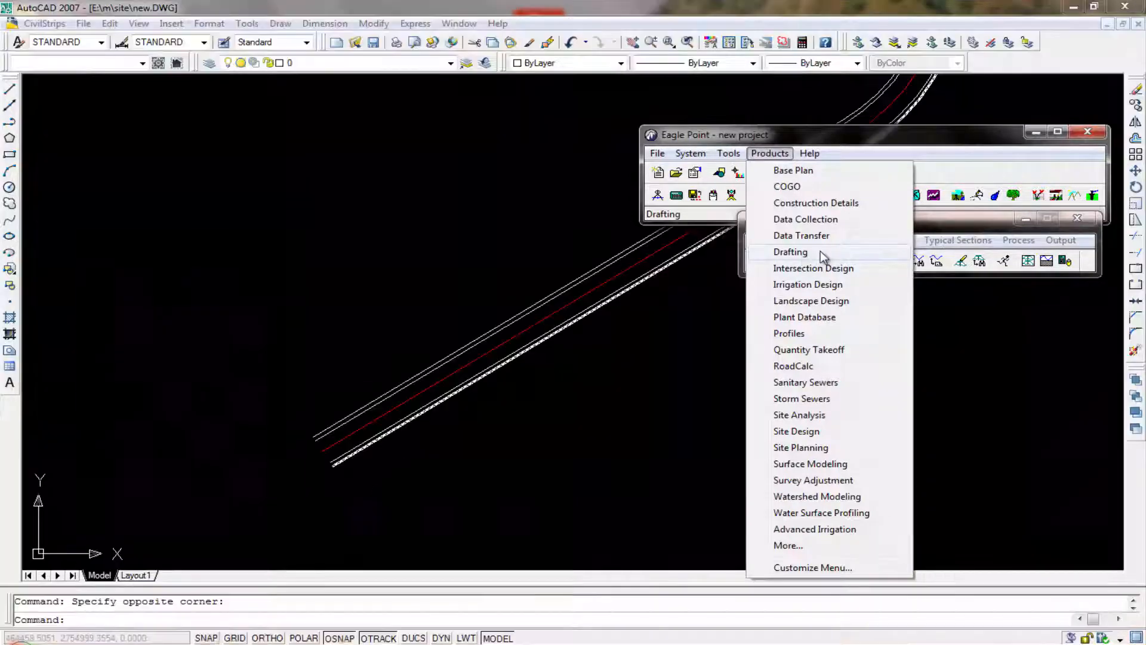
middle_click_drag(472, 473, 356, 464)
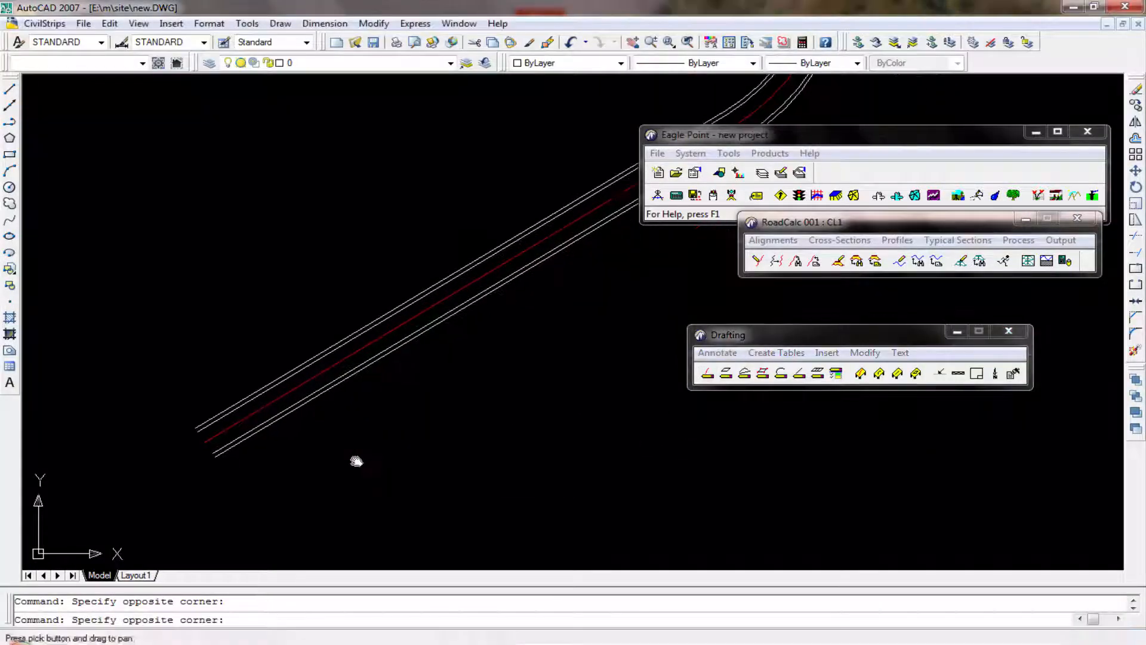
scroll(460, 433, "down", 5)
scroll(486, 412, "up", 2)
key("Escape")
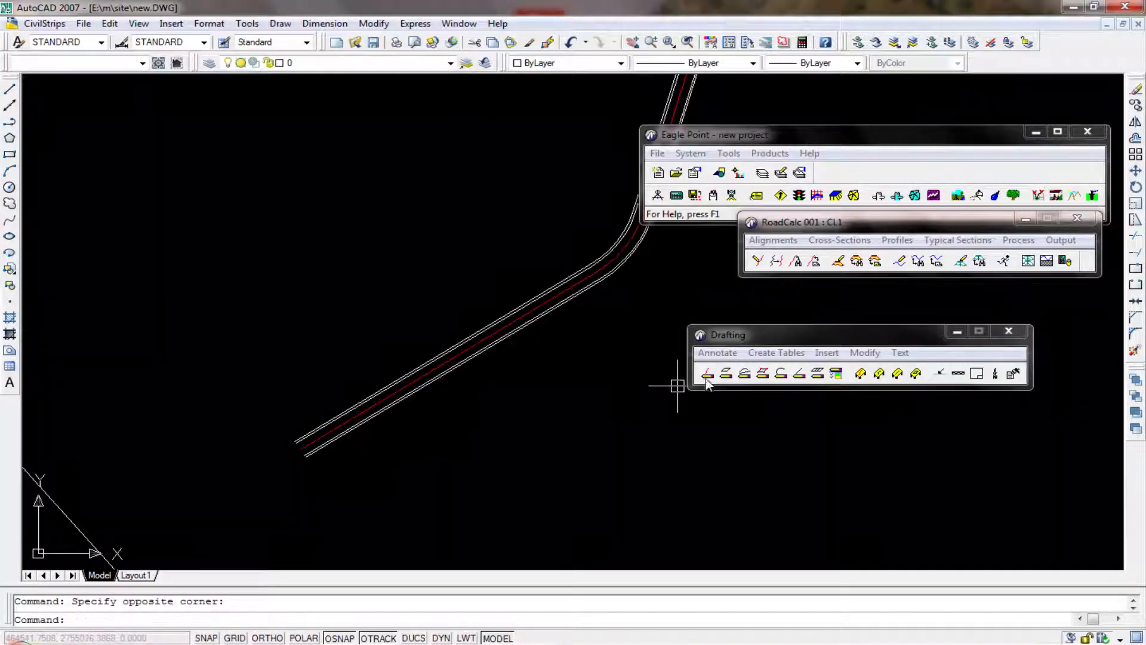
Step: Open the Eagle Point Metric Default style for alignment stationing annotation and set its Minor Station tick interval to 25
left_click(717, 352)
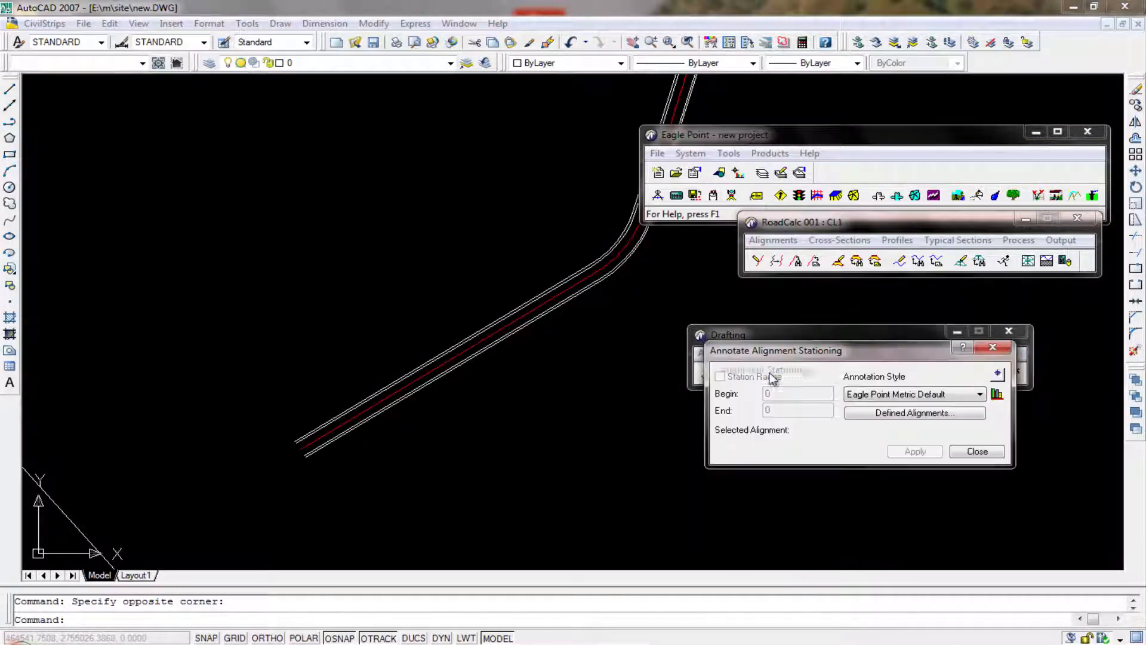
left_click(772, 373)
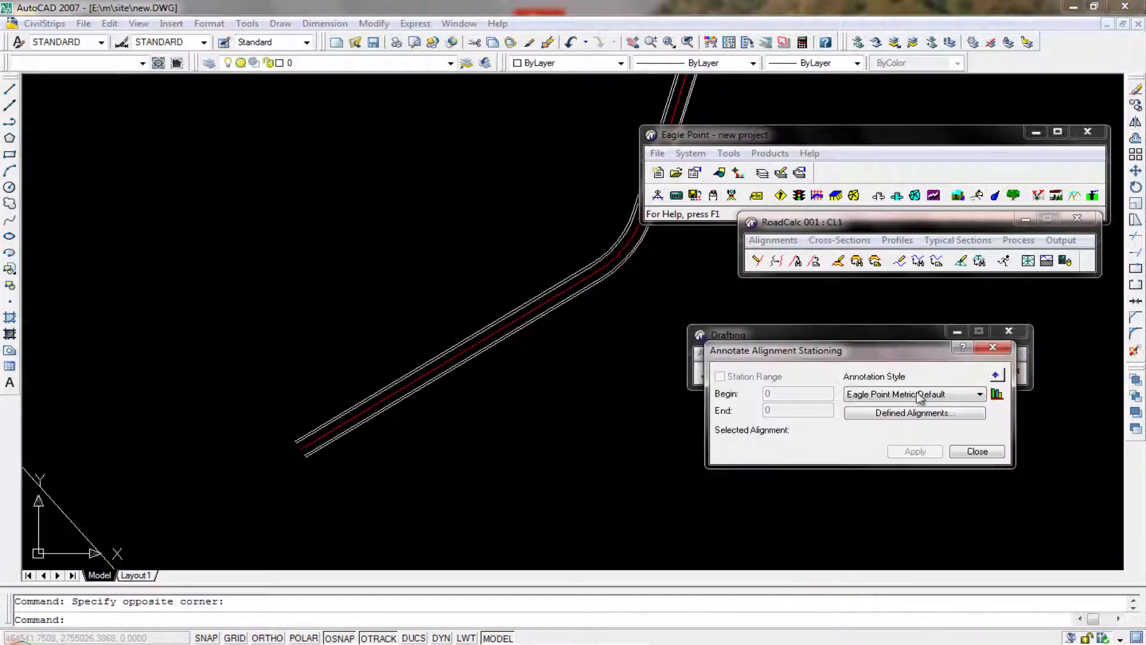
left_click(996, 395)
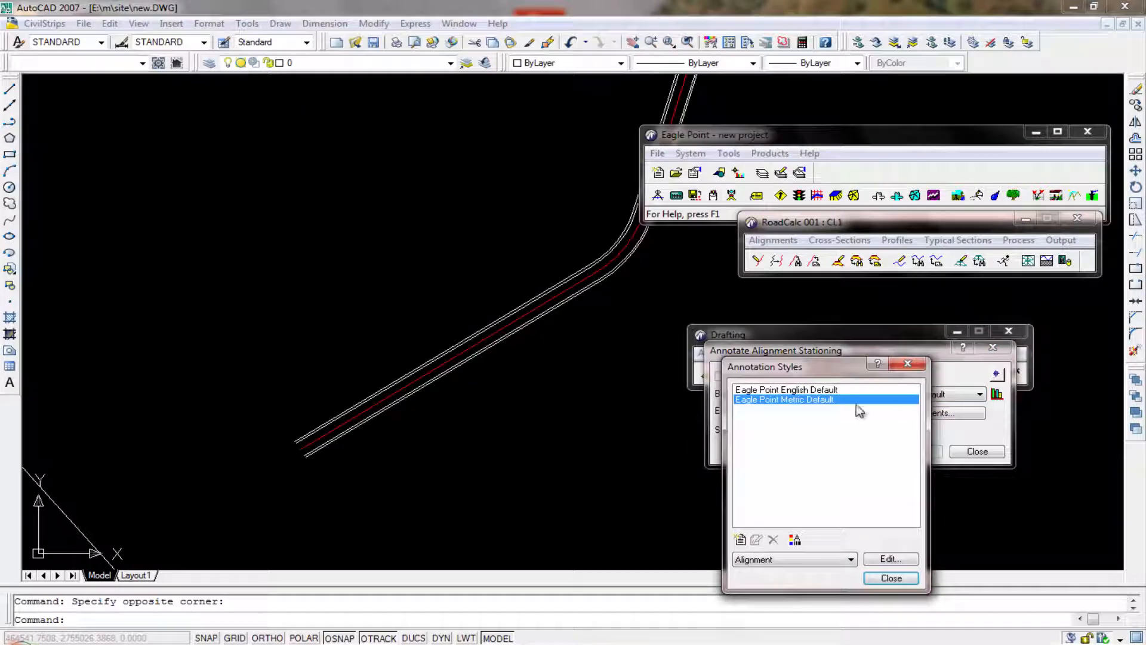
left_click(887, 559)
left_click_drag(875, 399, 762, 253)
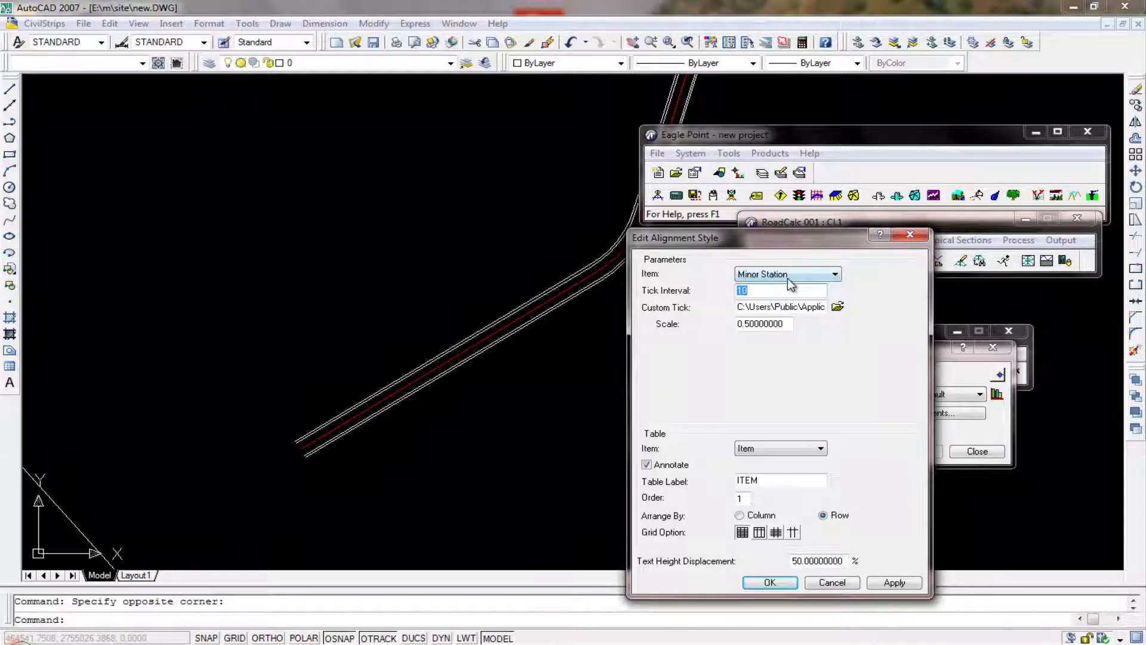
left_click(787, 277)
left_click(787, 278)
type("25")
Step: Set the Major Station tick interval to 50 with perpendicular text placement in the alignment style
left_click(774, 275)
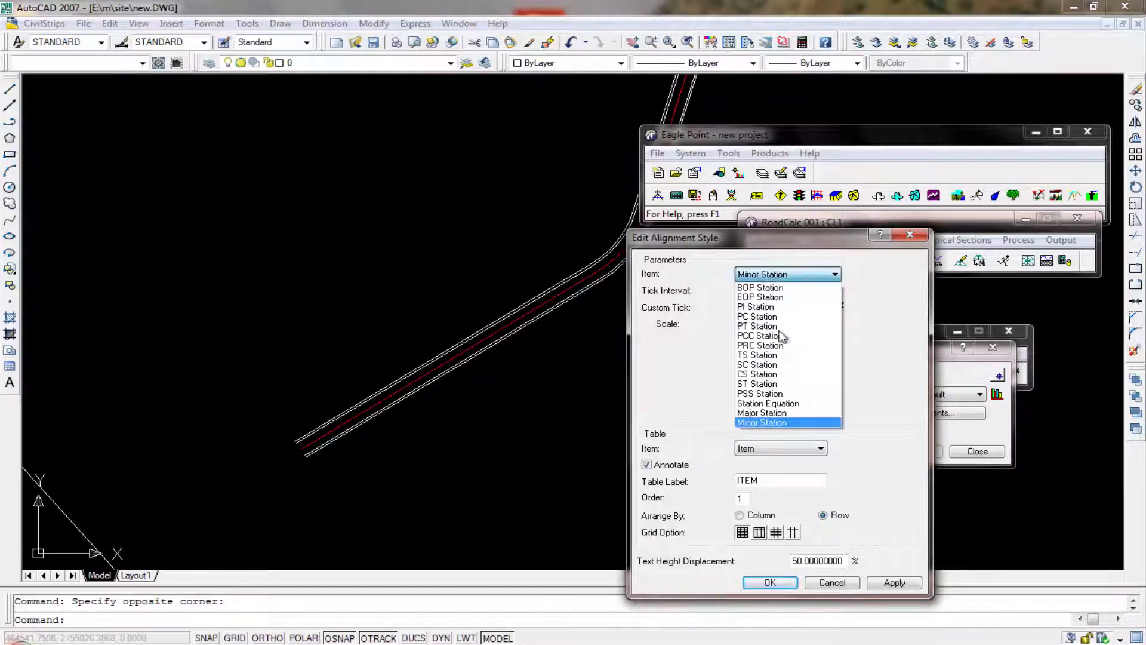
left_click(770, 425)
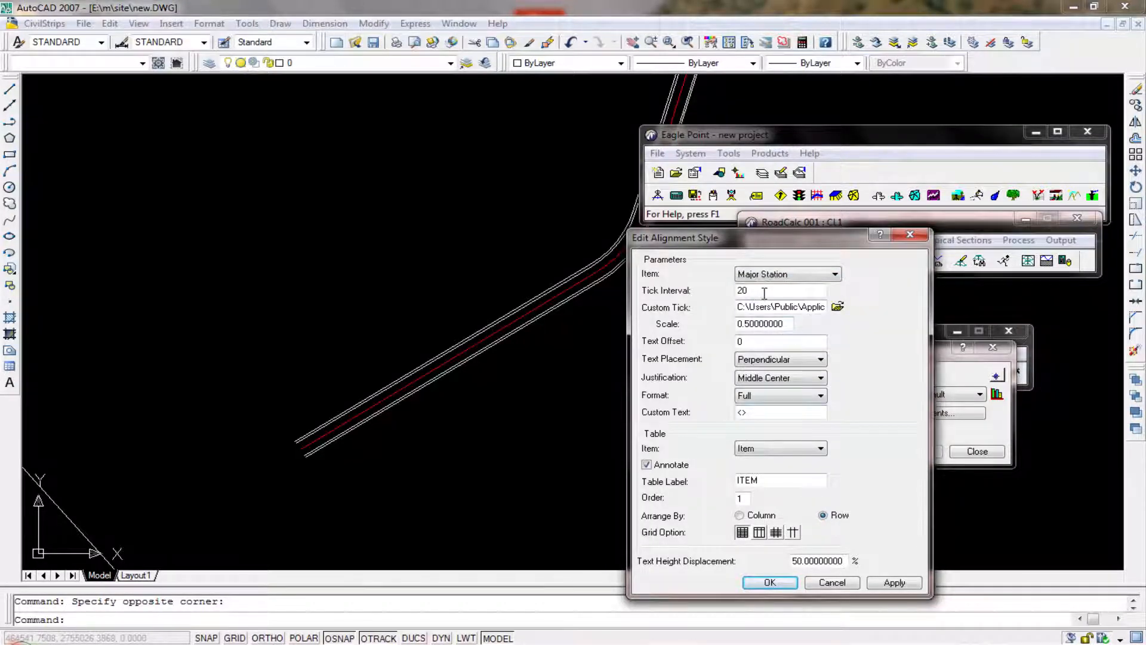
left_click_drag(758, 293, 709, 300)
left_click(819, 361)
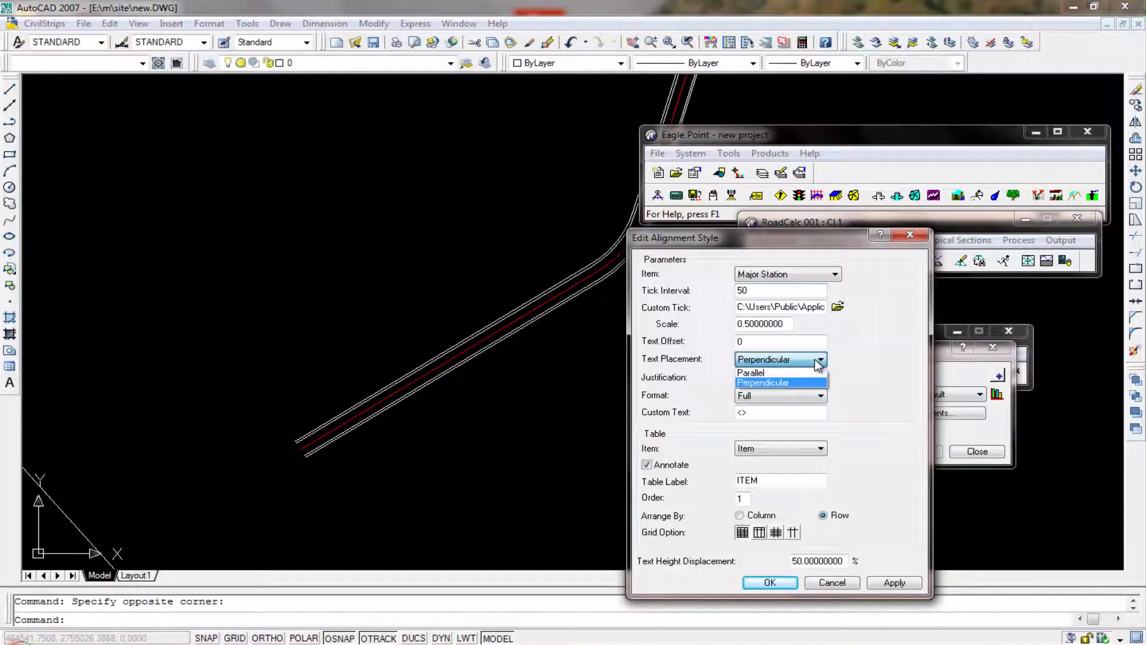
left_click(792, 381)
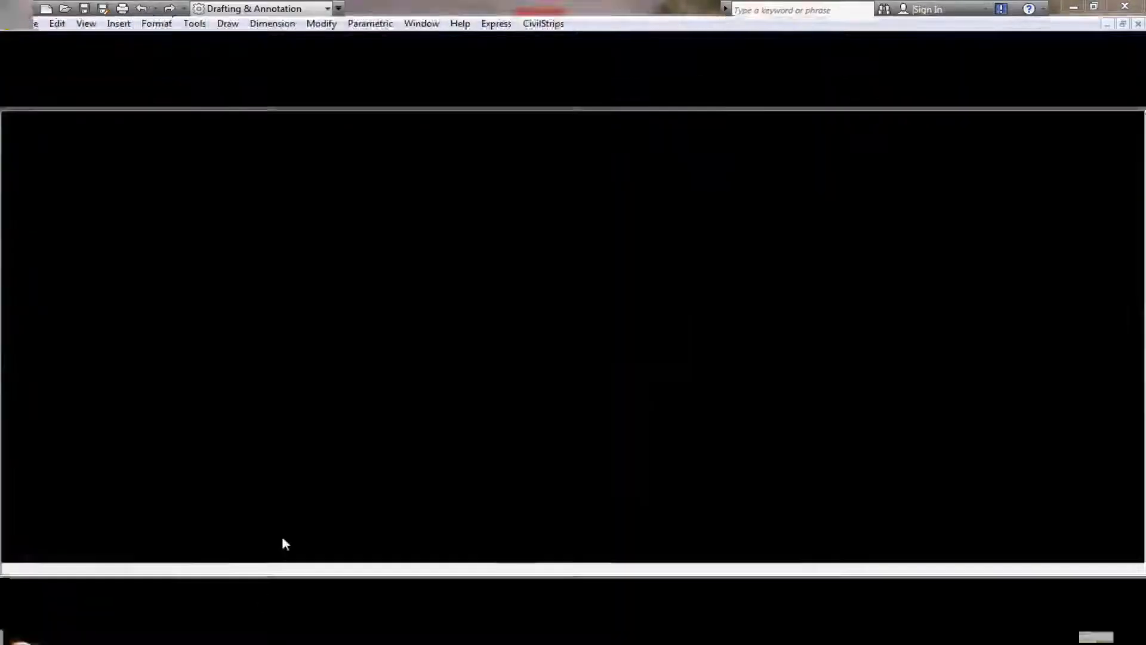
left_click(470, 454)
key("Escape")
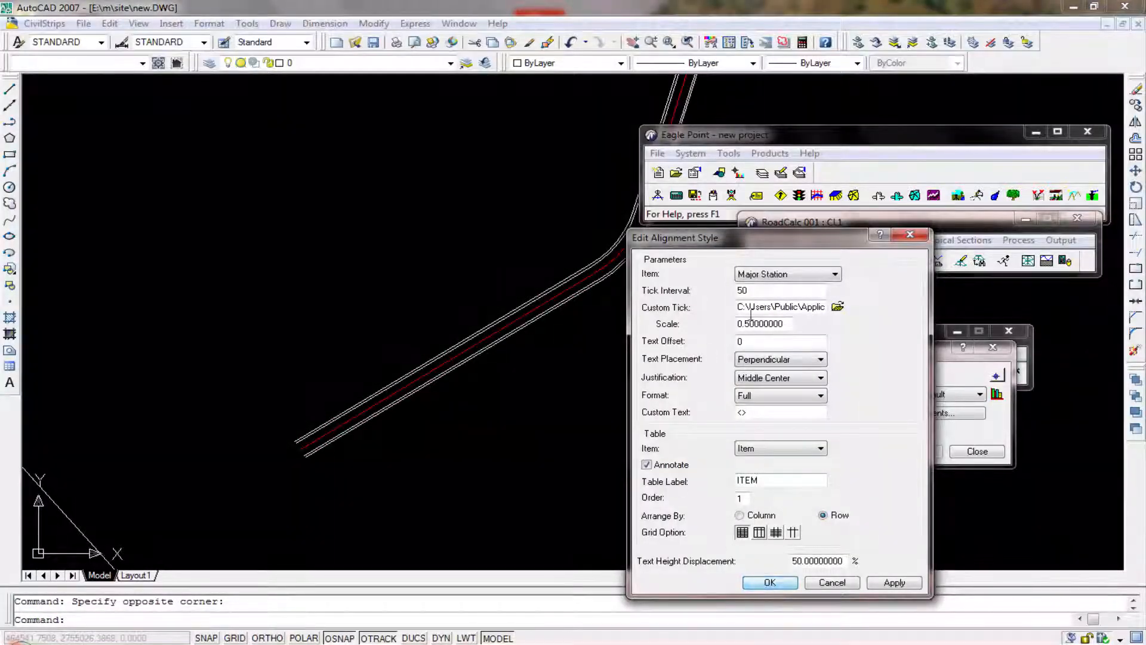
Step: Review the Major Station scale, accept the alignment style changes, and close the annotation styles list
left_click(777, 273)
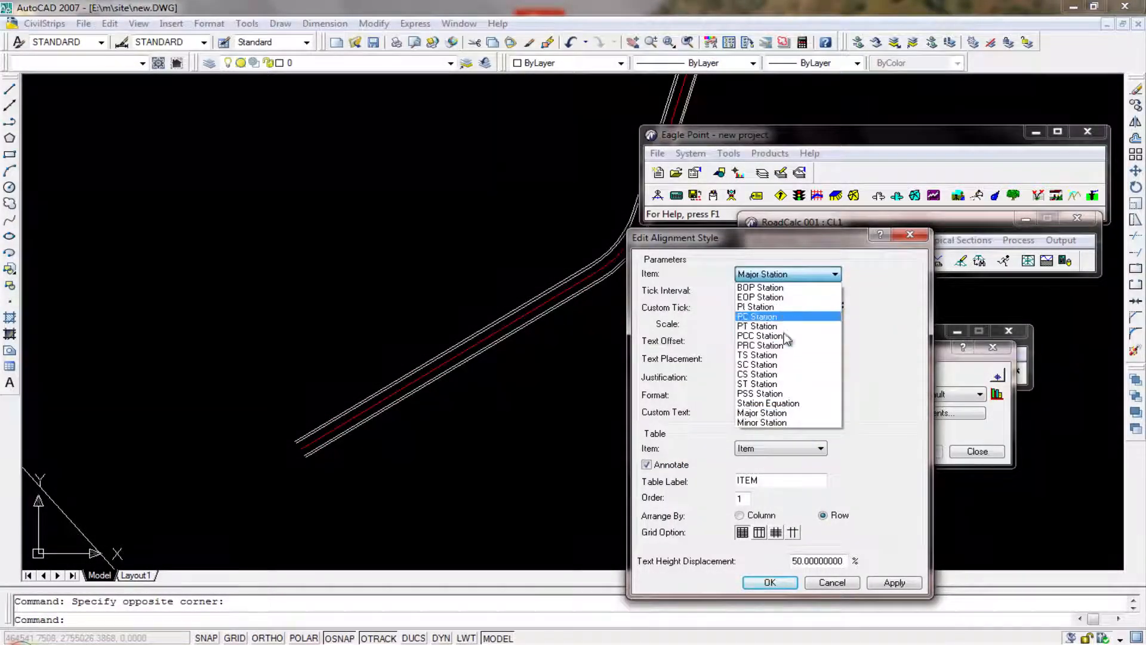
left_click(770, 413)
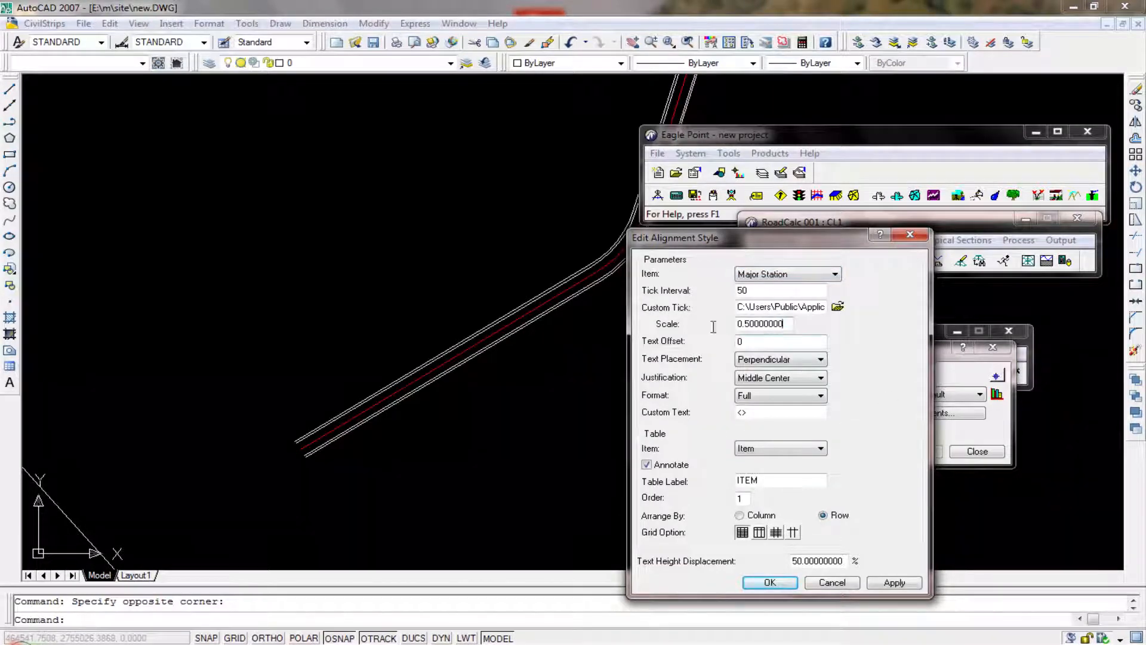
left_click_drag(786, 324, 714, 326)
left_click(770, 582)
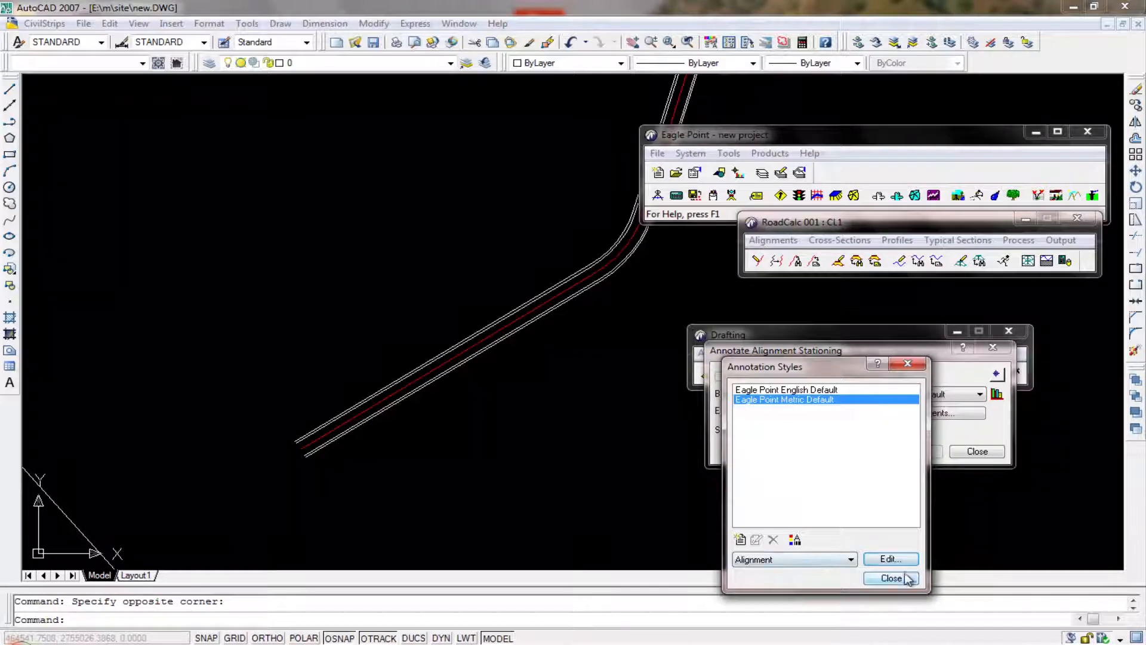
left_click(892, 578)
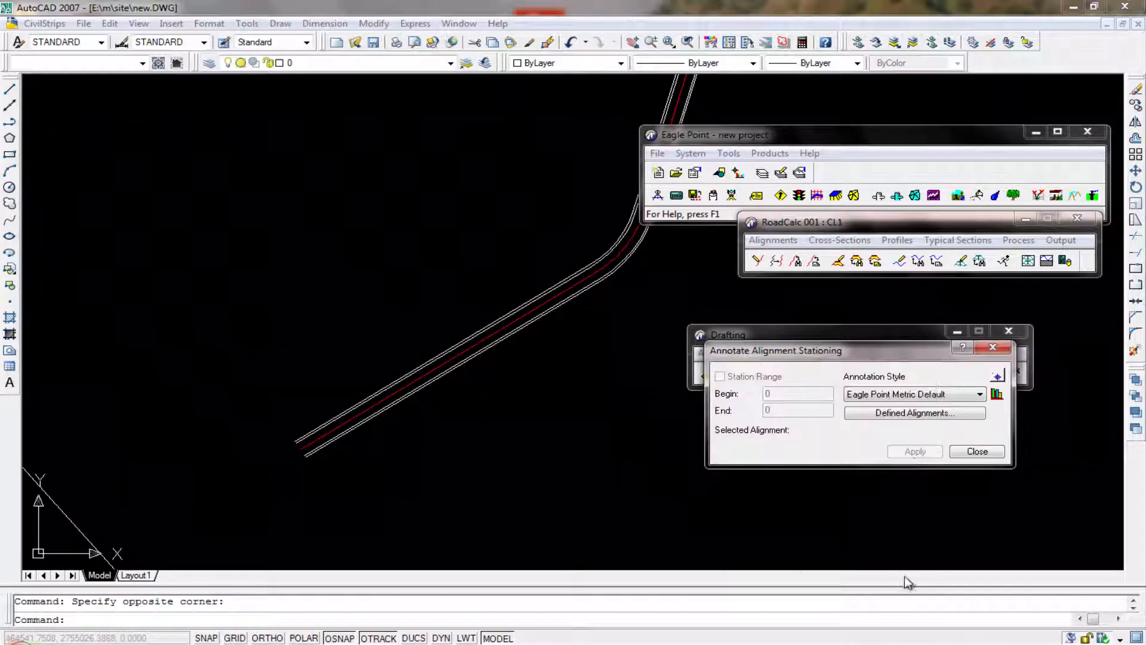
Step: Annotate the stationing along the centerline with the Eagle Point Metric Default style and close the stationing dialog
left_click(999, 378)
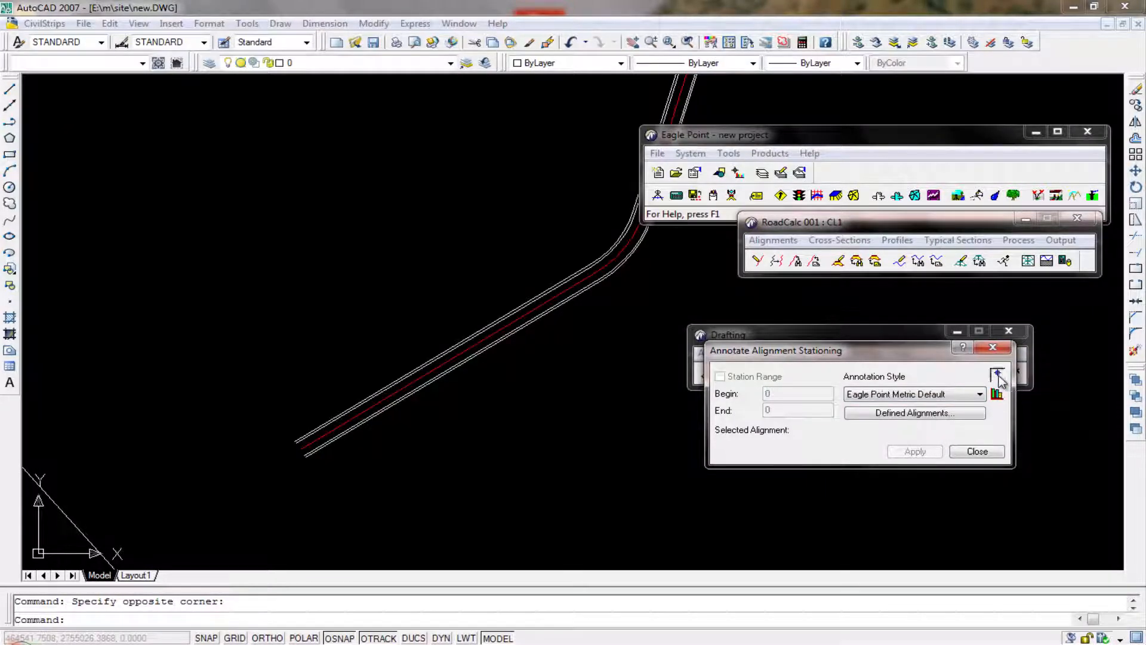
left_click(457, 357)
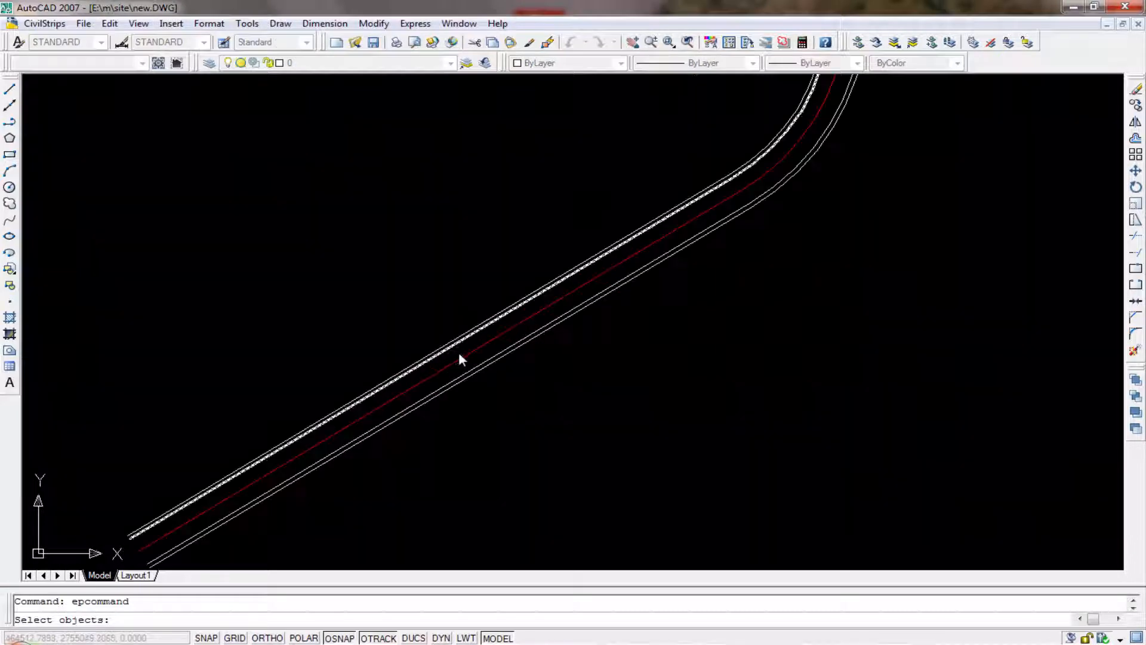
left_click(913, 452)
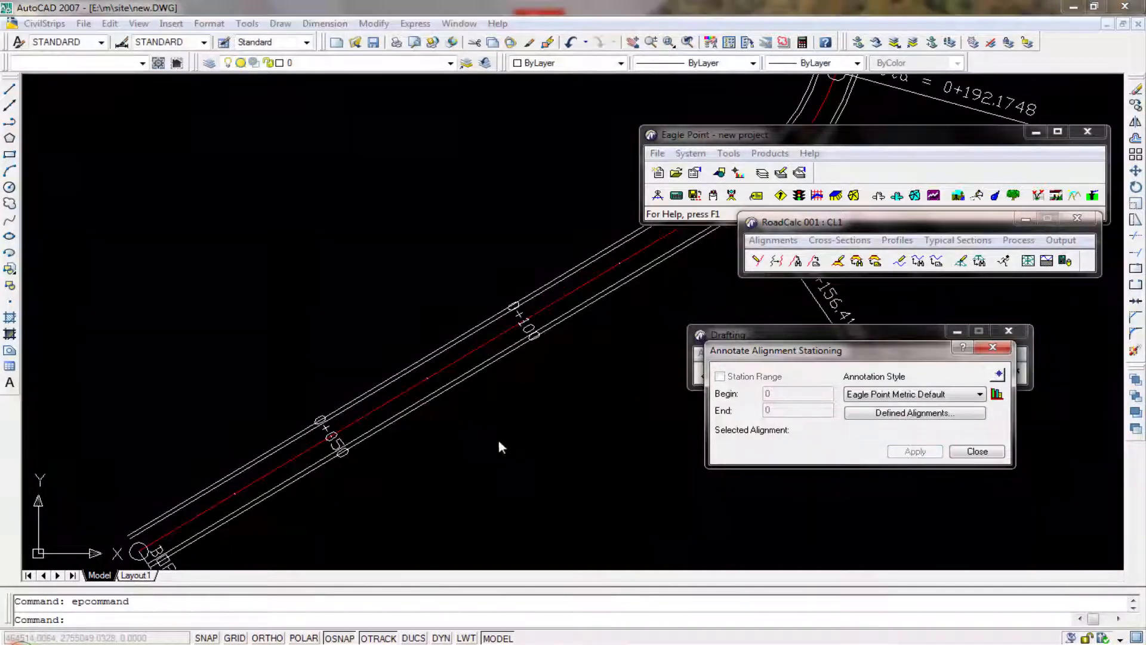
left_click(485, 457)
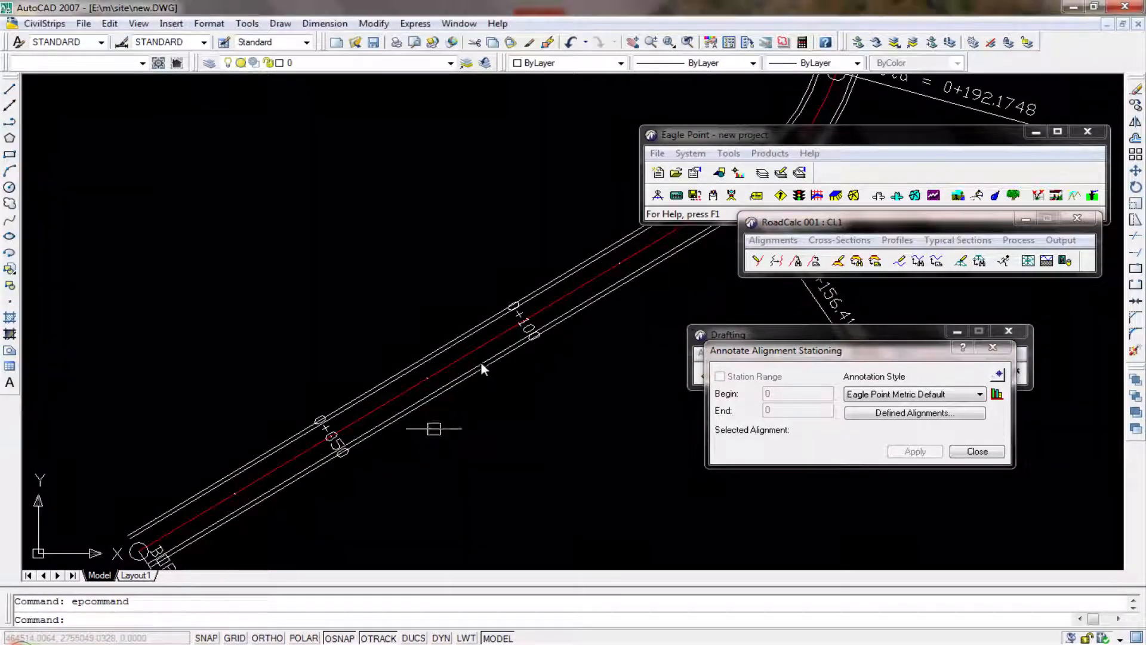
scroll(503, 377, "down", 5)
mouse_move(644, 312)
middle_mouse_down()
mouse_move(550, 341)
mouse_move(548, 385)
middle_mouse_up()
scroll(550, 355, "up", 2)
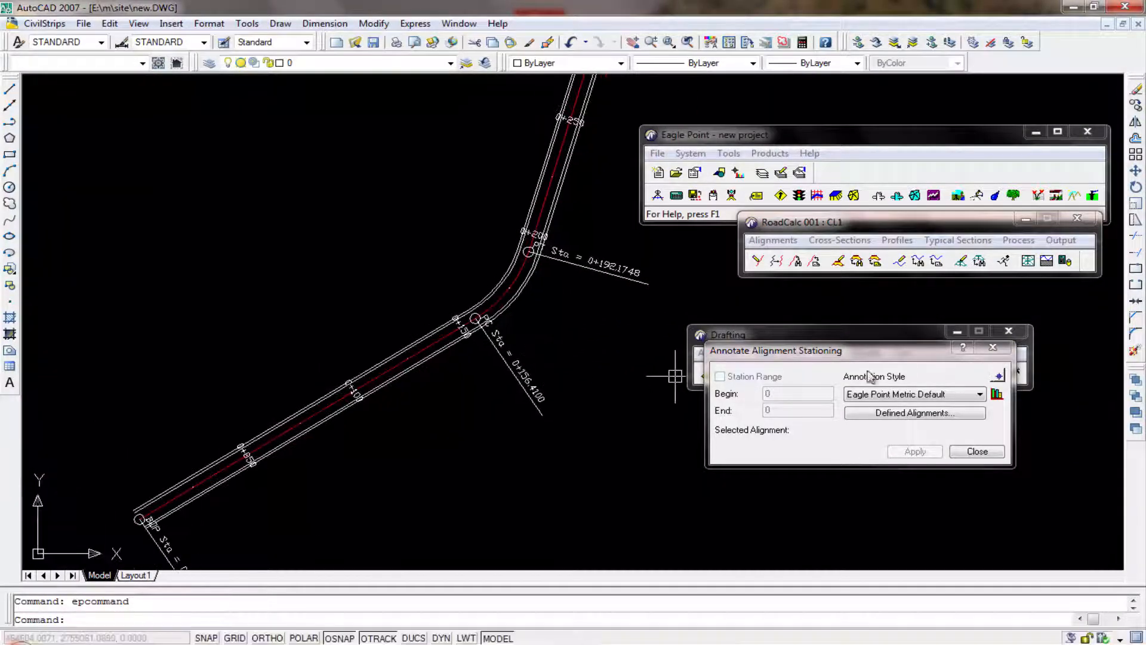
left_click(993, 347)
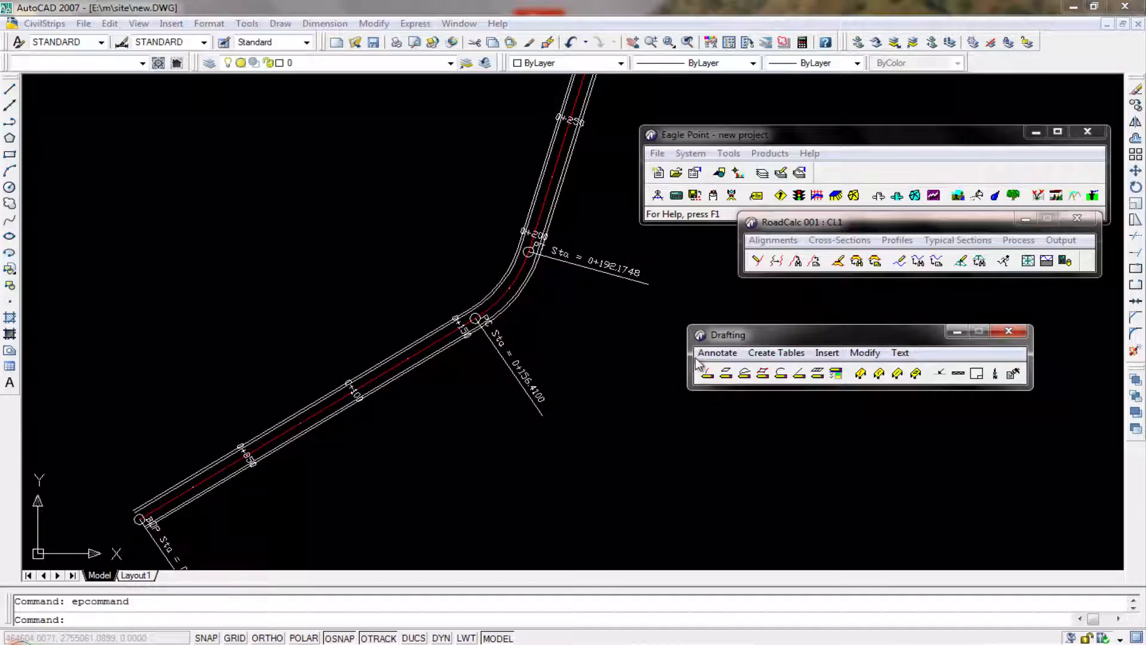
left_click(725, 353)
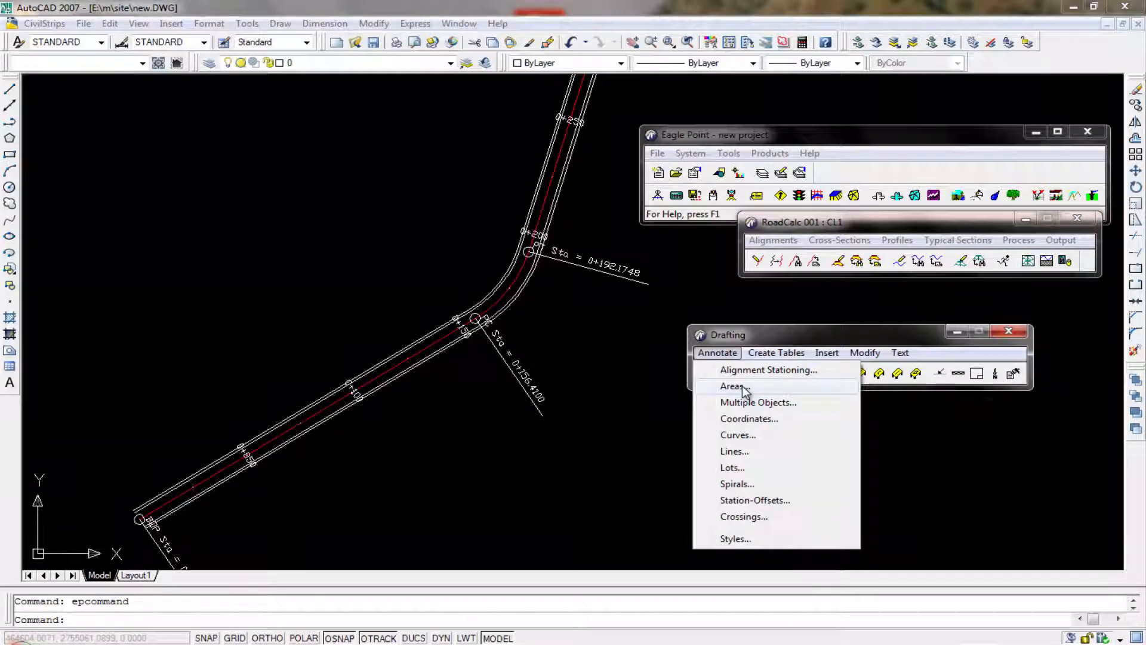
left_click(655, 412)
mouse_move(593, 458)
middle_mouse_down()
mouse_move(484, 472)
mouse_move(491, 465)
middle_mouse_up()
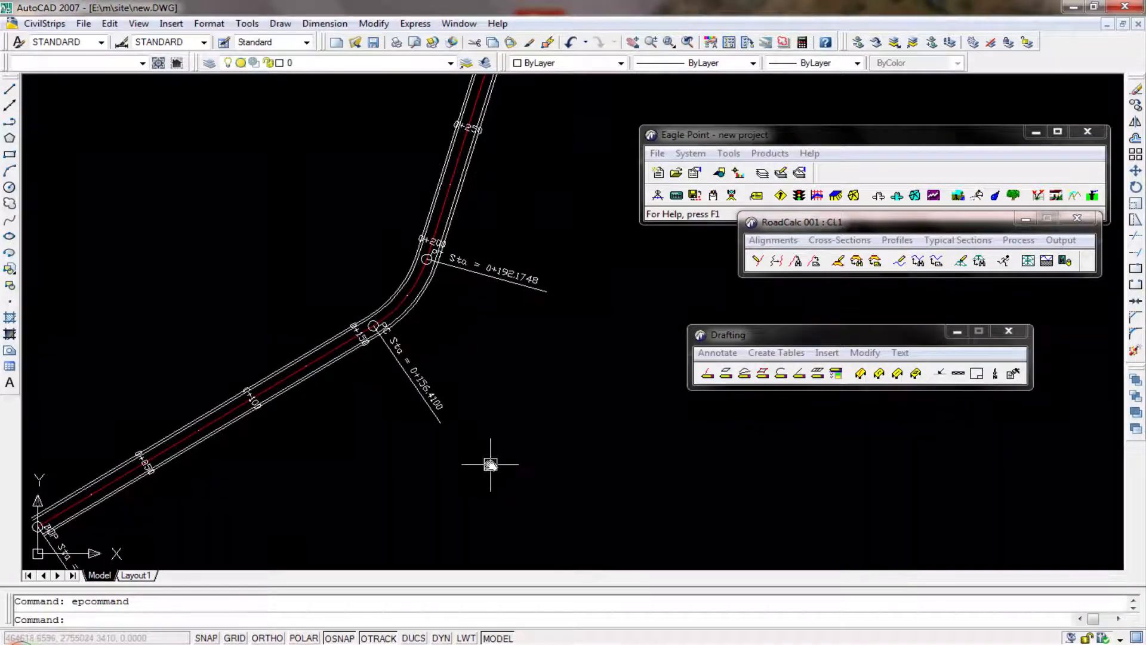
Step: Draw a closed triangular polyline of about 803 sq. m in the empty area southeast of the road's curve
type("pl")
key("Return")
left_click(490, 491)
left_click(606, 501)
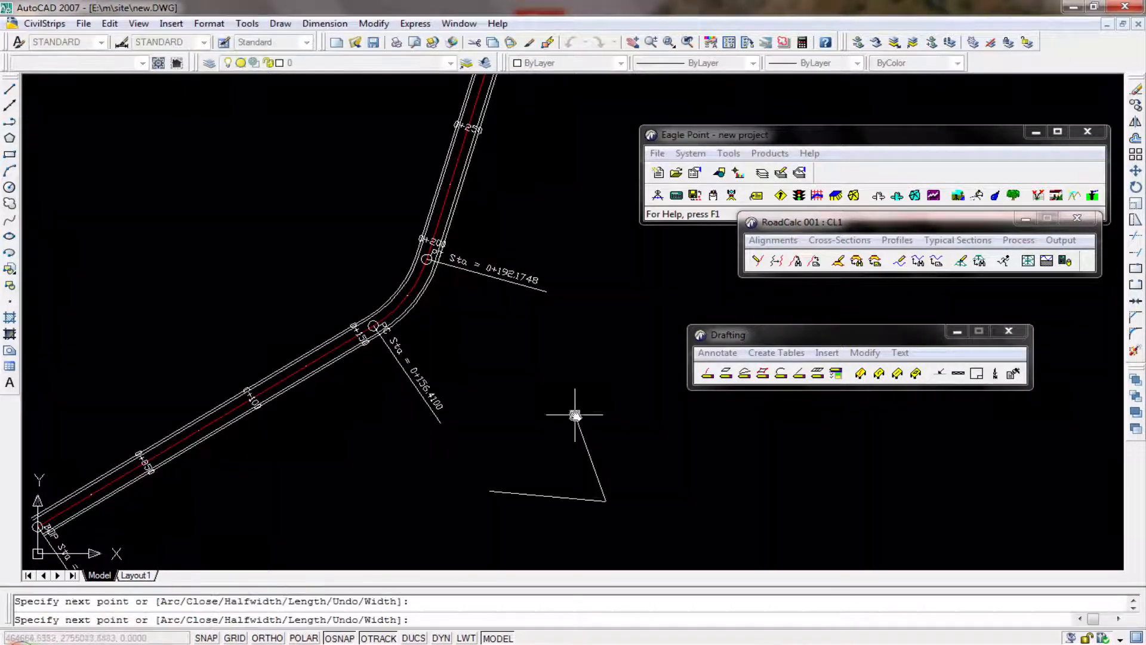
left_click(575, 415)
type("c")
key("Return")
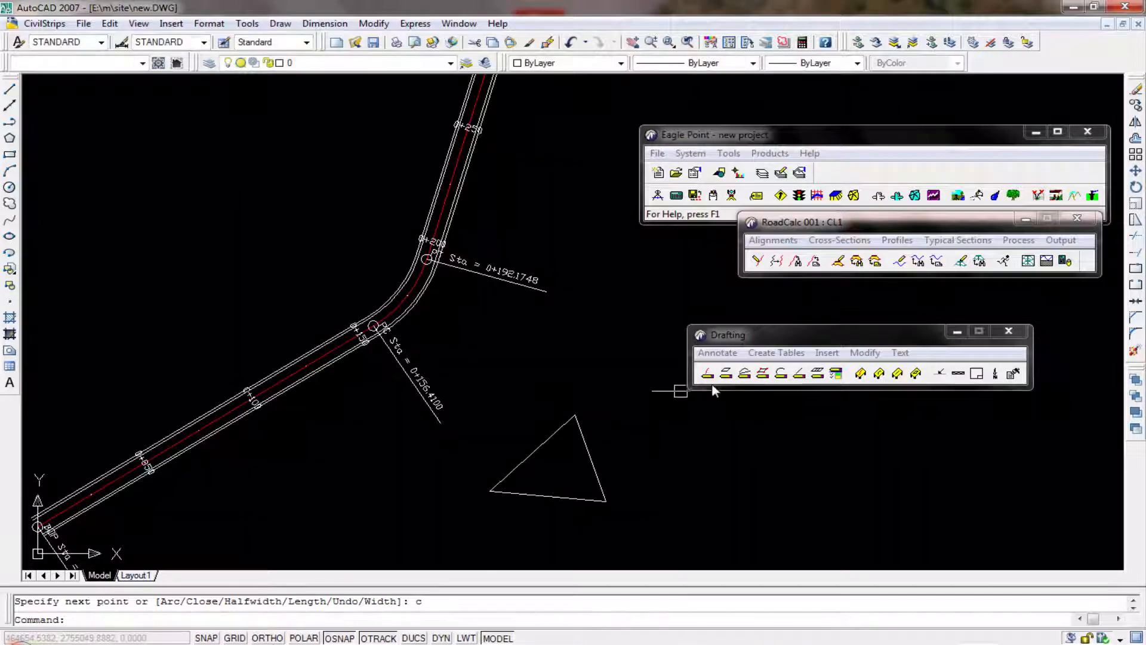
Step: Annotate the triangle's area in square meters and hectares with the Eagle Point Metric Default style
left_click(717, 353)
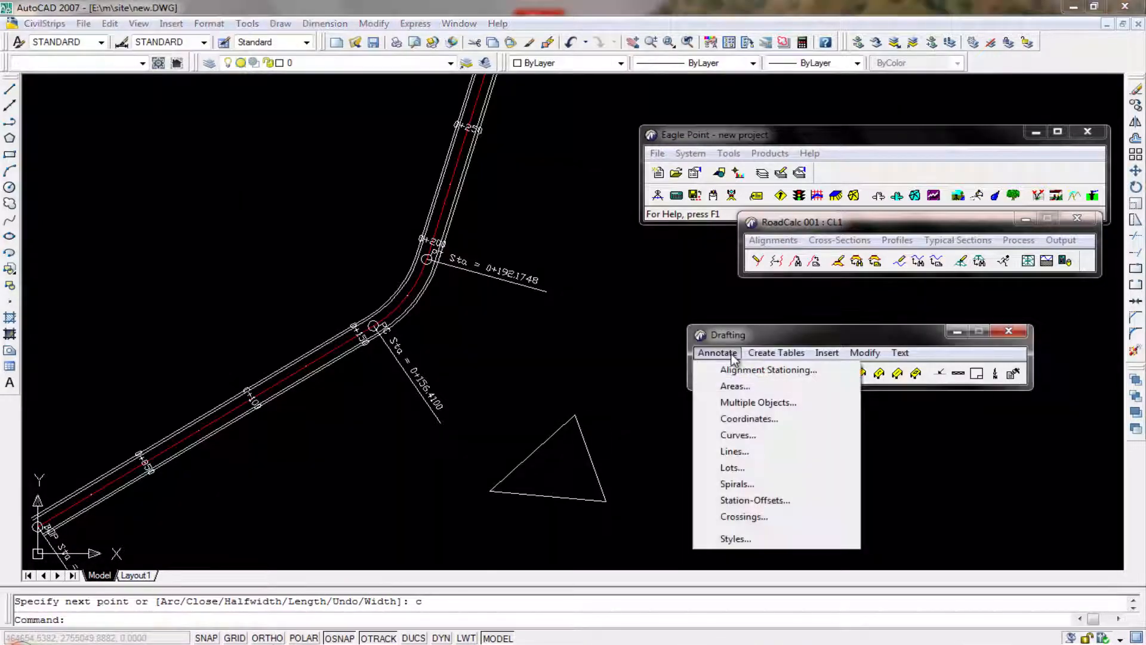
left_click(737, 386)
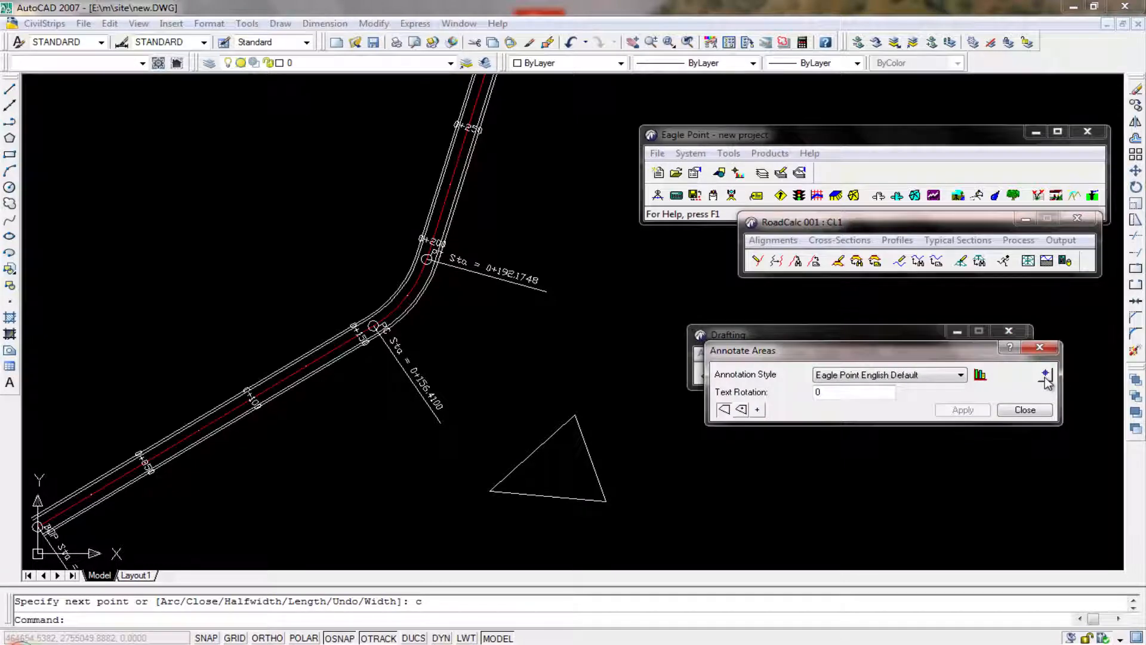
left_click(1046, 378)
left_click(599, 459)
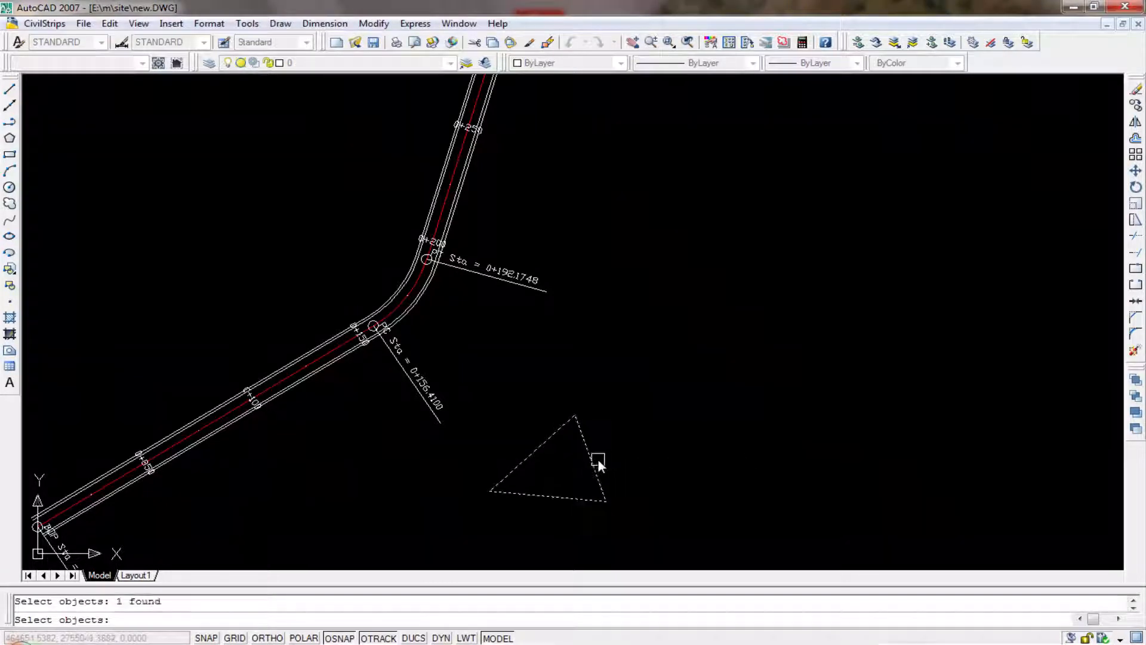
key("Return")
left_click(554, 467)
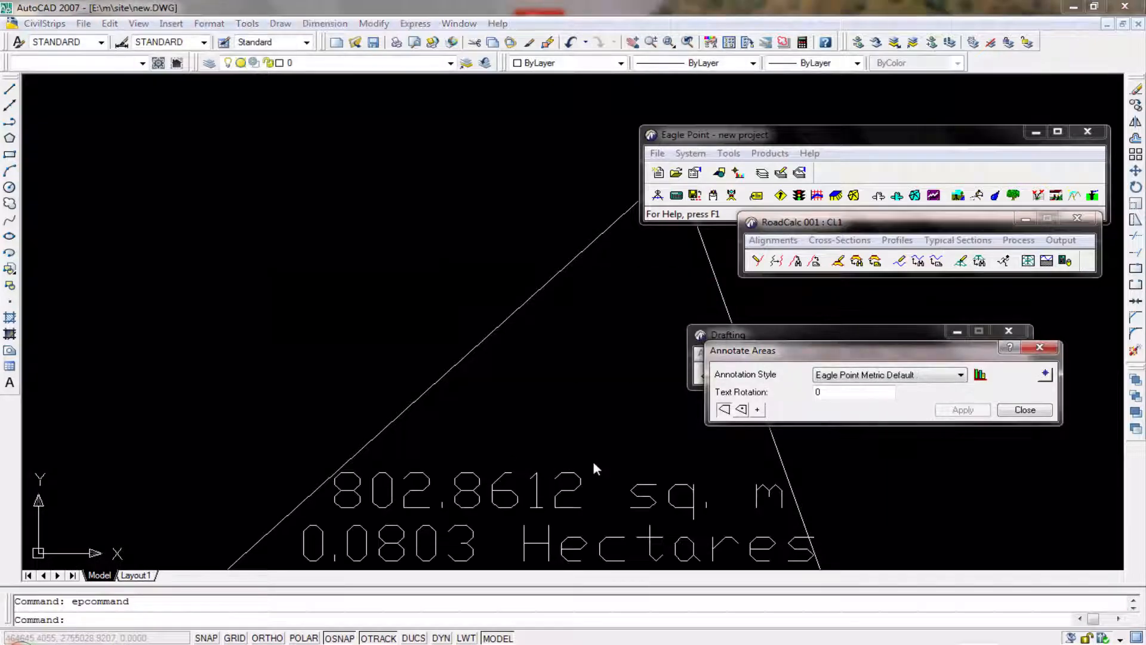
scroll(518, 451, "down", 4)
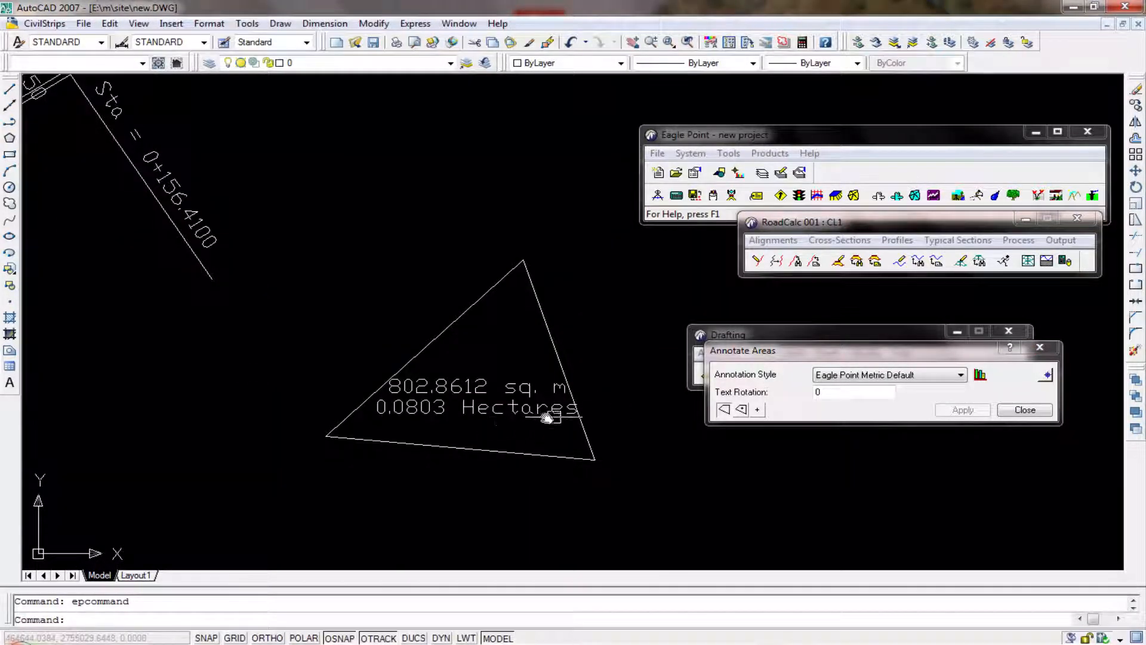
middle_click_drag(564, 416, 548, 446)
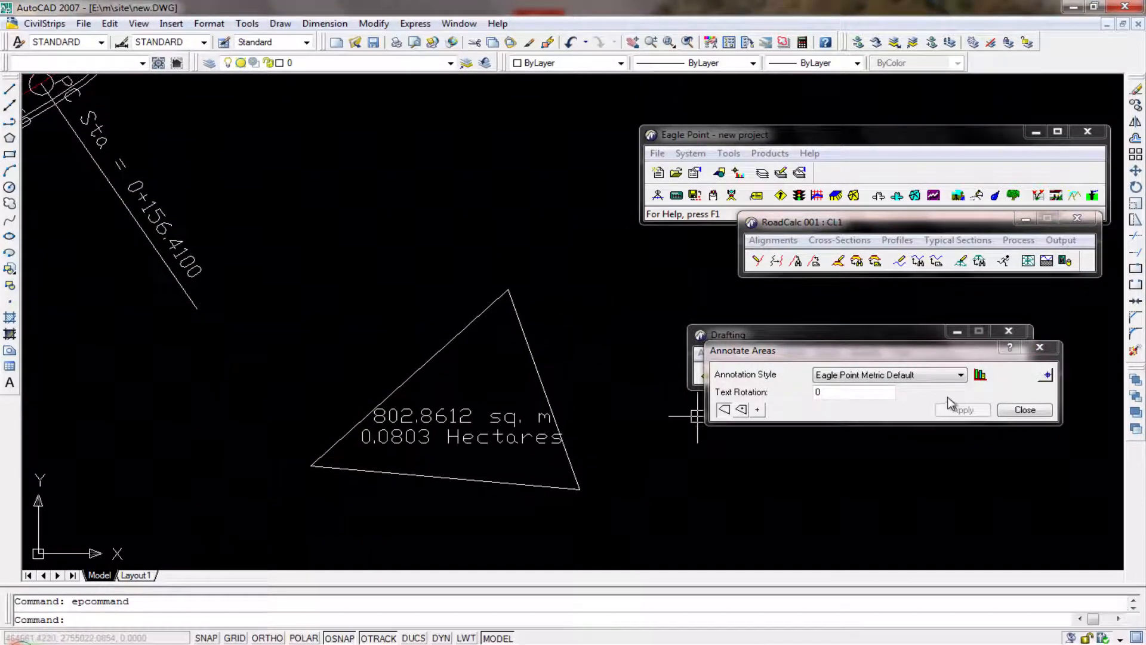
Step: Examine the items available in the Eagle Point Metric Default area style, then close the area annotation dialogs without changes
left_click(980, 375)
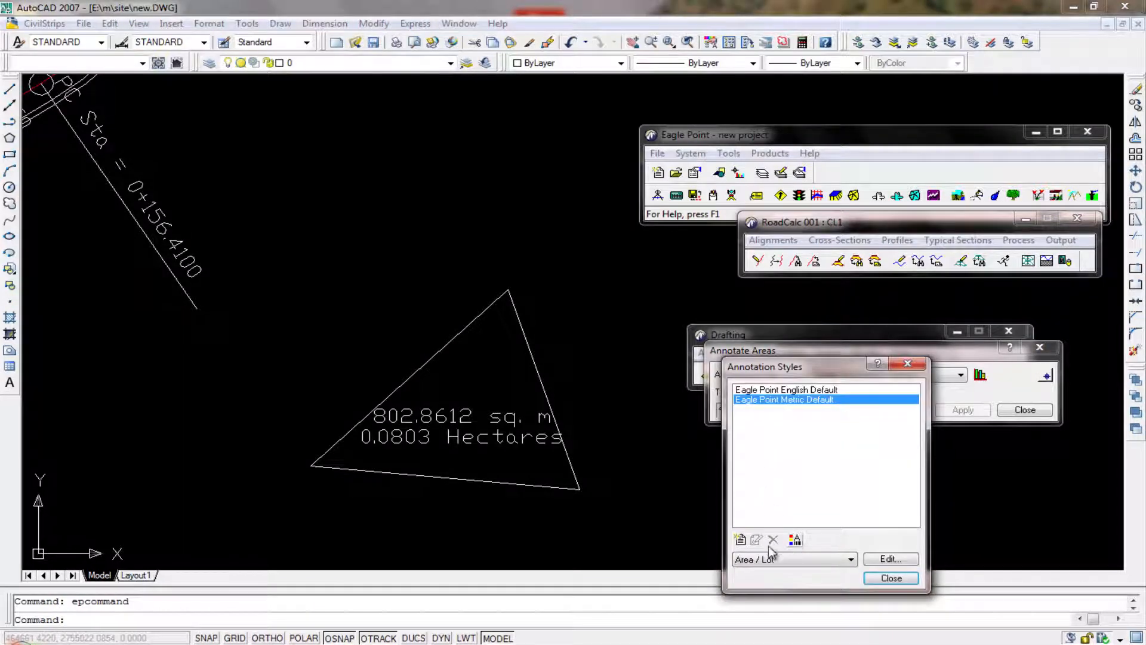
left_click(886, 558)
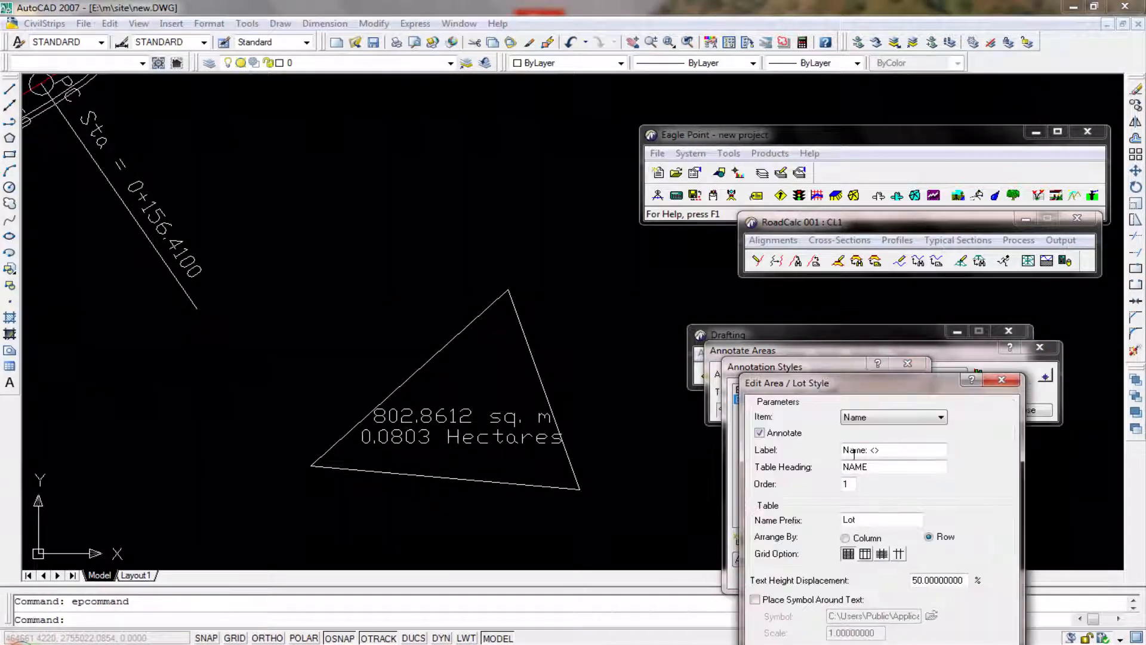
left_click_drag(866, 384, 772, 201)
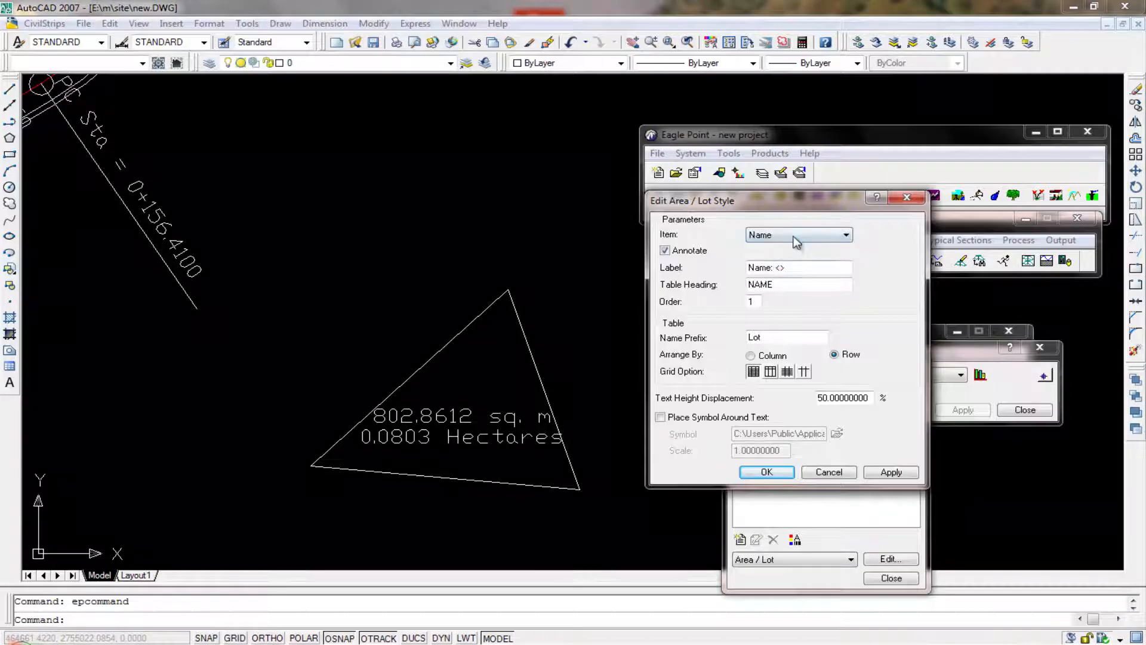
left_click(793, 235)
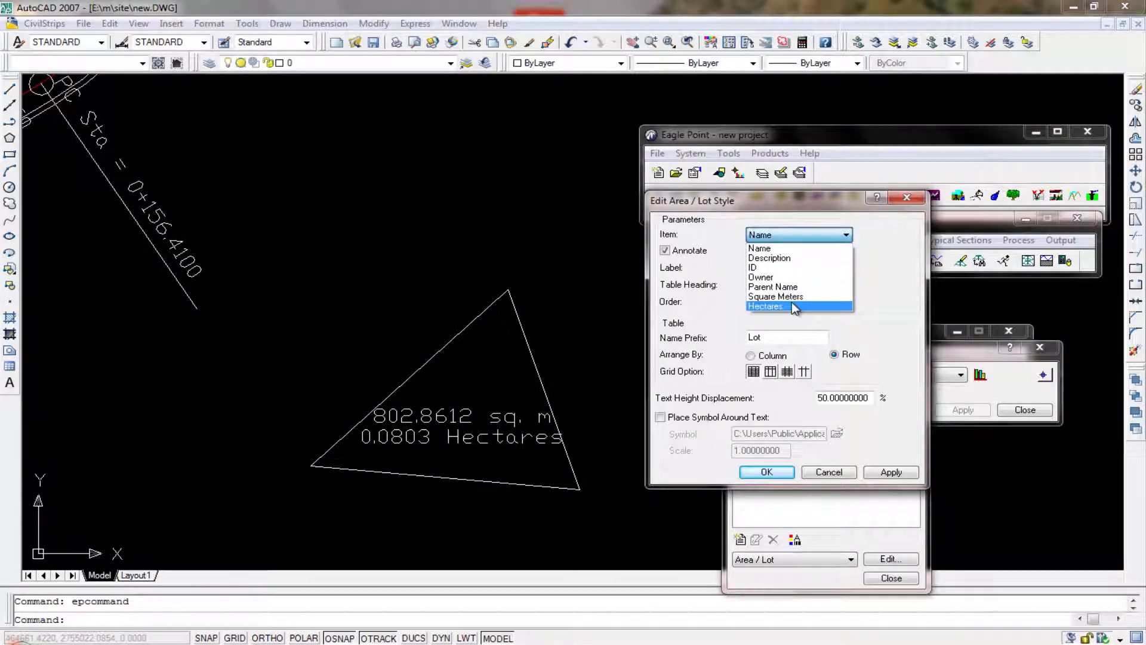
key("Escape")
key("Escape")
key("Escape")
key("Escape")
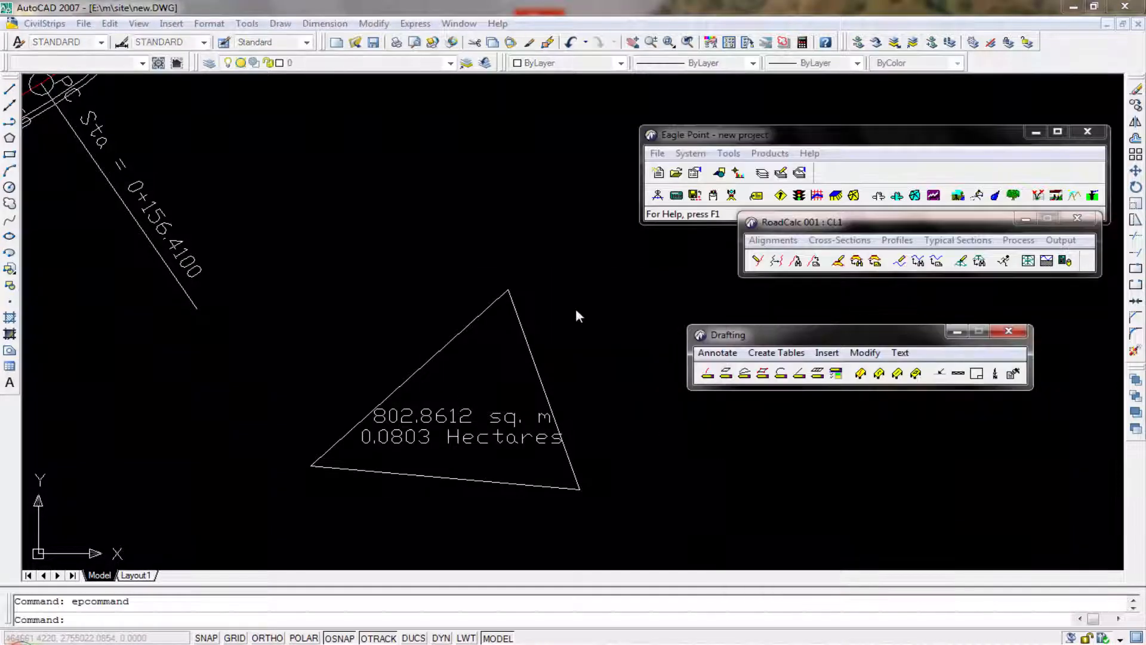
Step: Delete the triangle together with its area annotation
left_click(580, 244)
left_click(427, 491)
key("Delete")
key("Escape")
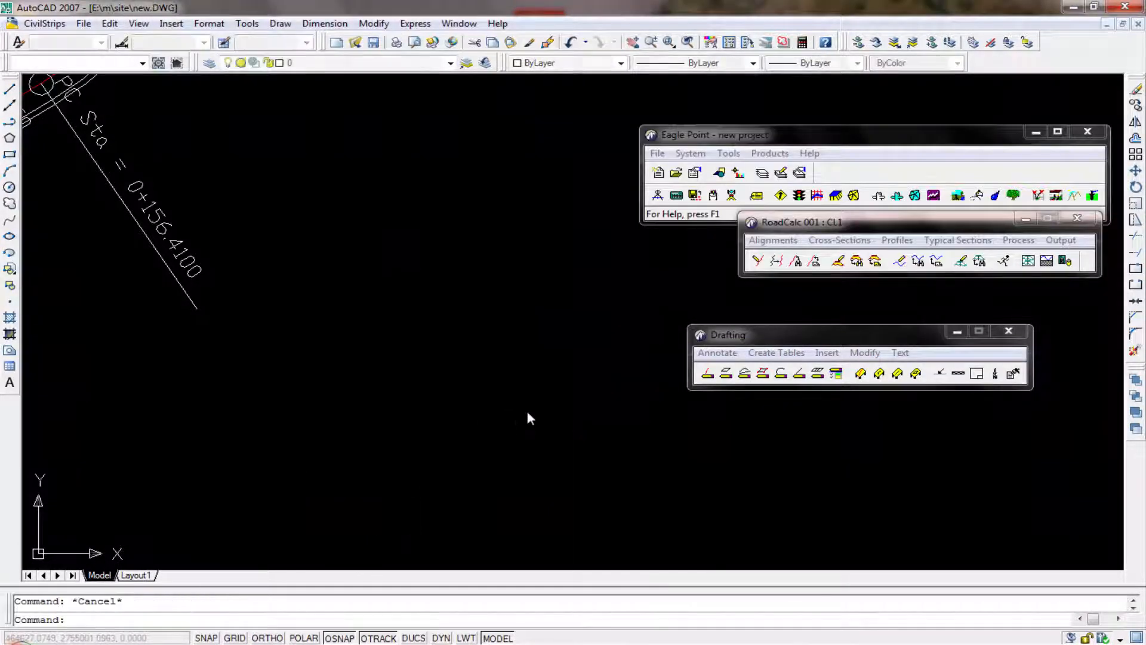
scroll(469, 352, "down", 4)
middle_click_drag(394, 361, 518, 385)
scroll(352, 358, "up", 3)
middle_click_drag(346, 321, 388, 382)
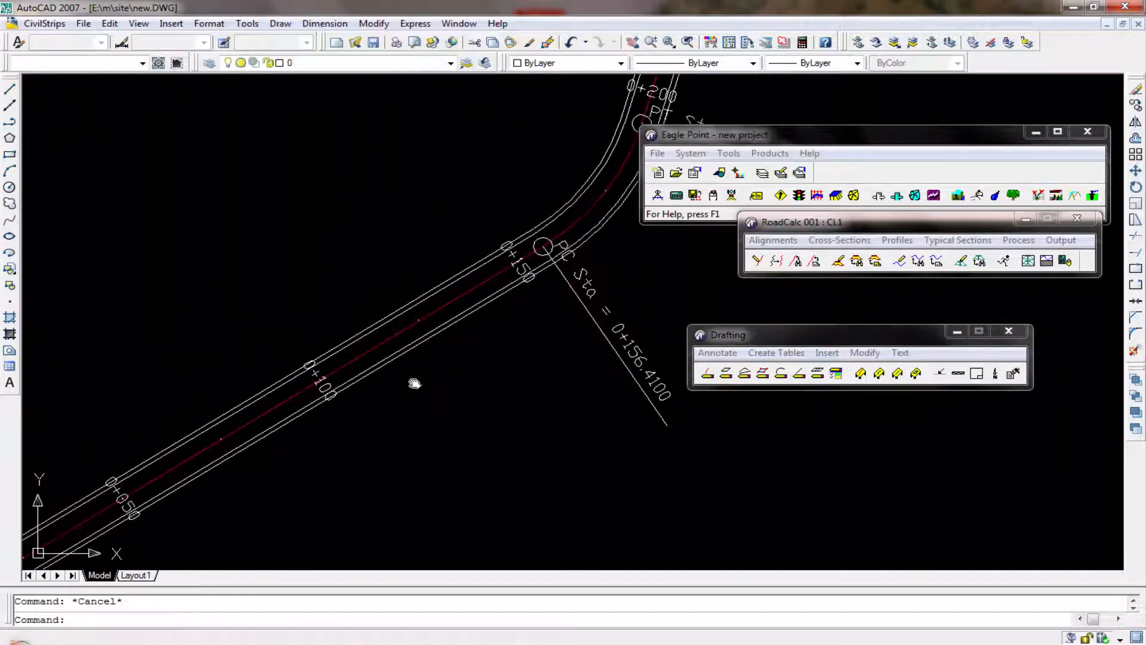
left_click(718, 352)
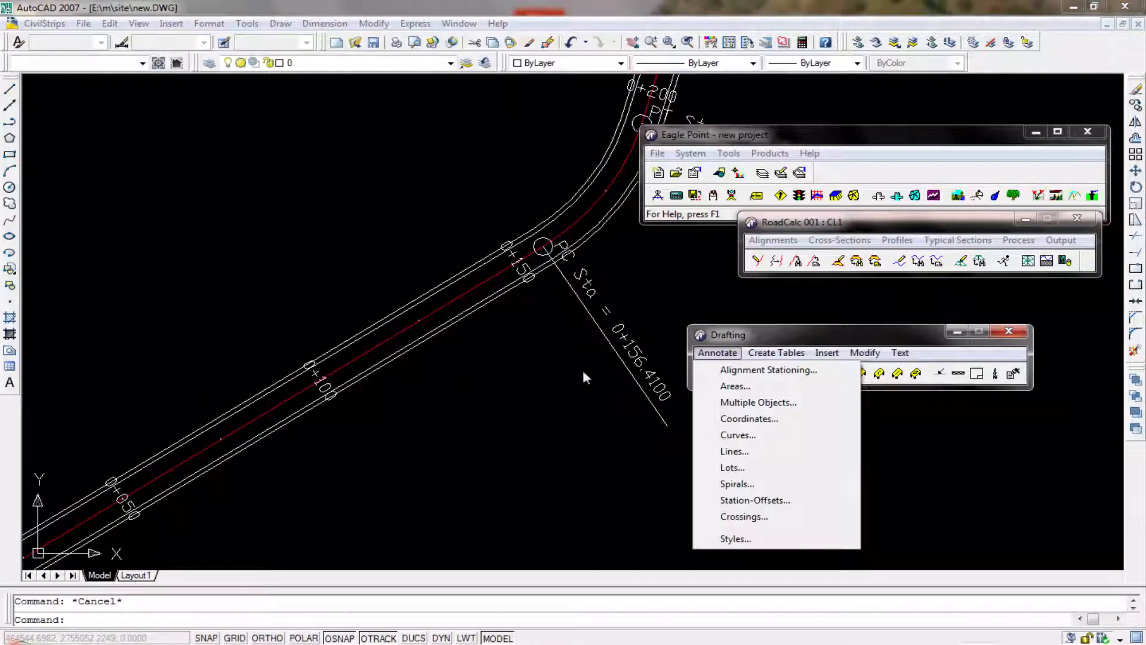
left_click(501, 422)
middle_click_drag(470, 359, 348, 417)
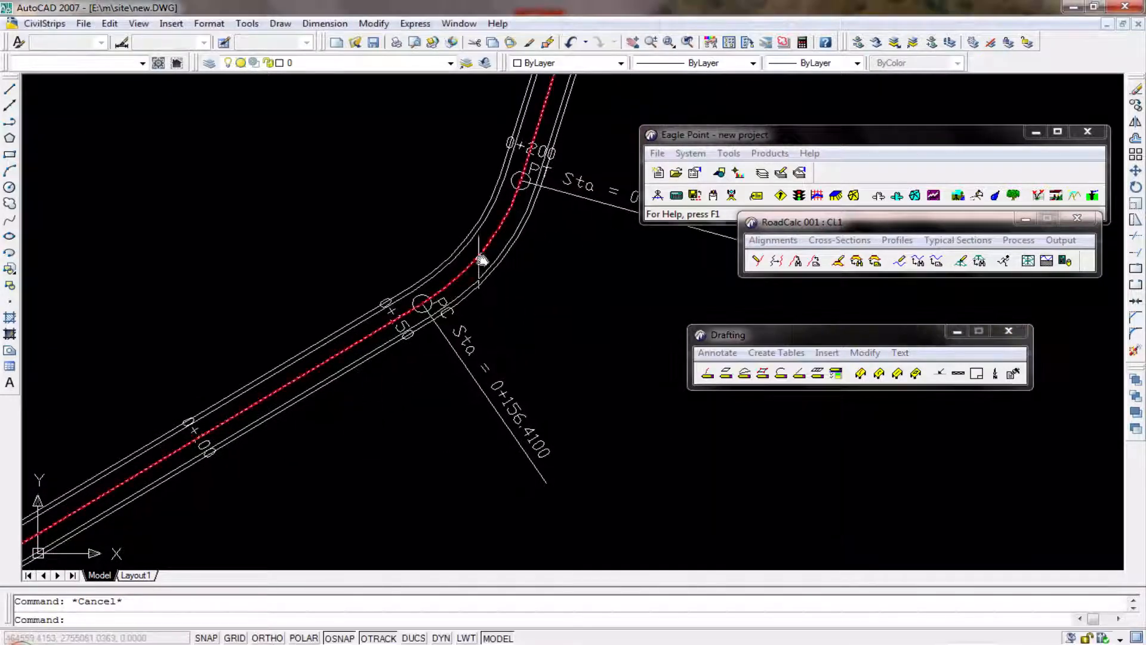
middle_click_drag(538, 357, 301, 401)
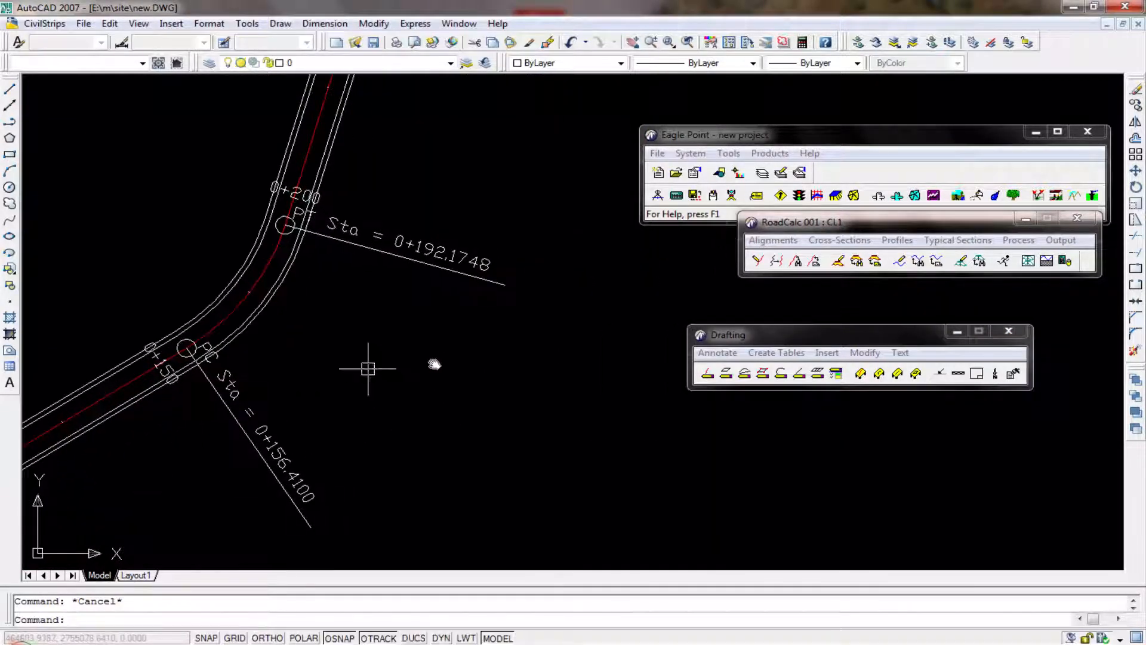
Step: Open coordinate annotation and examine the Northing attribute settings of the Eagle Point Metric Default style without changing them
left_click(723, 354)
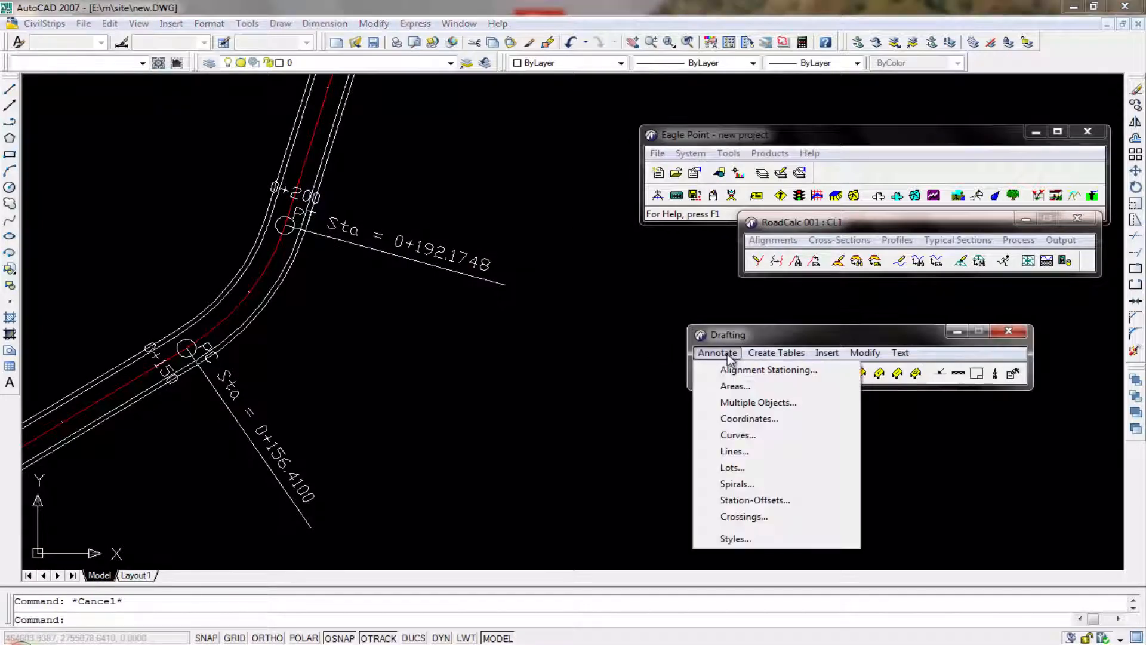
left_click(757, 420)
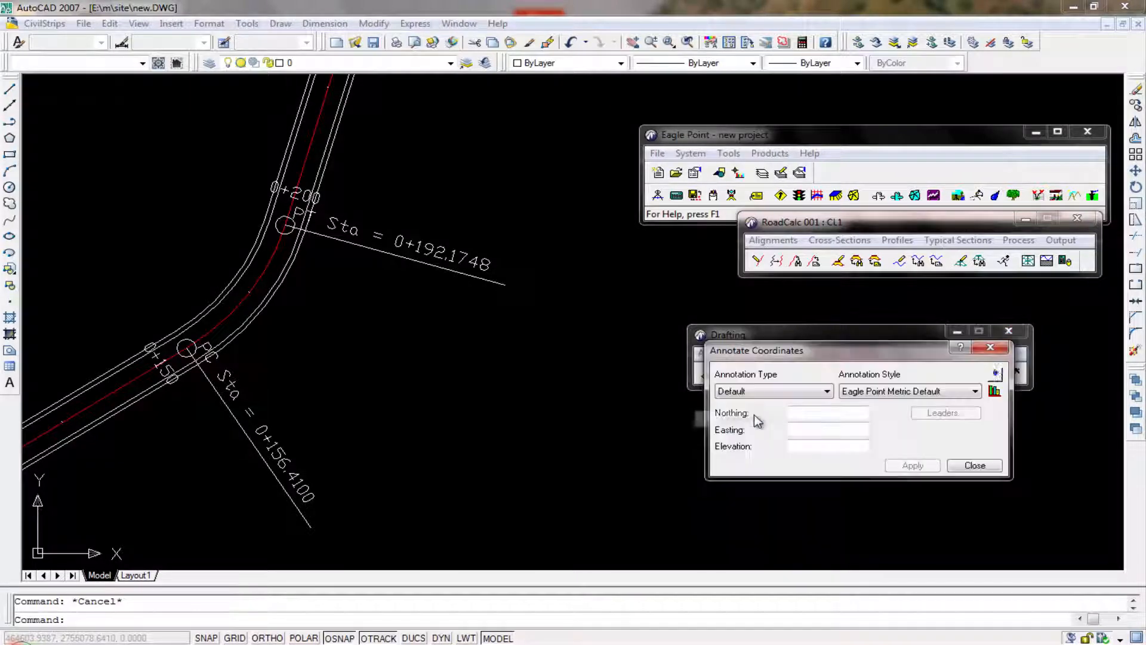
left_click(995, 392)
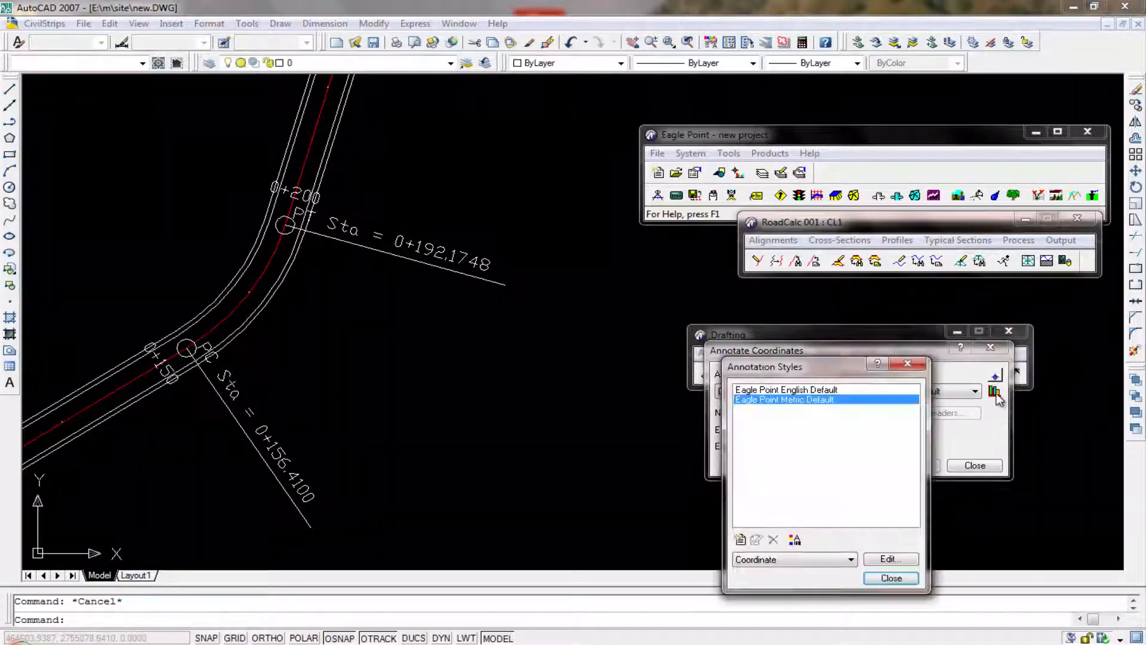
left_click(891, 558)
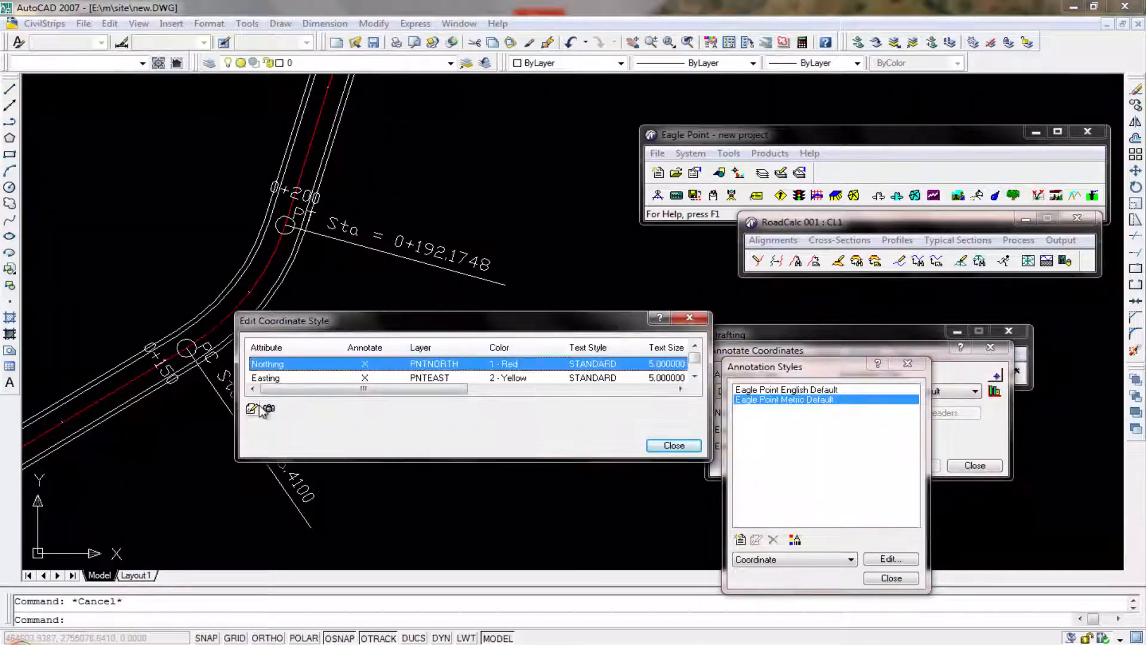
left_click(257, 410)
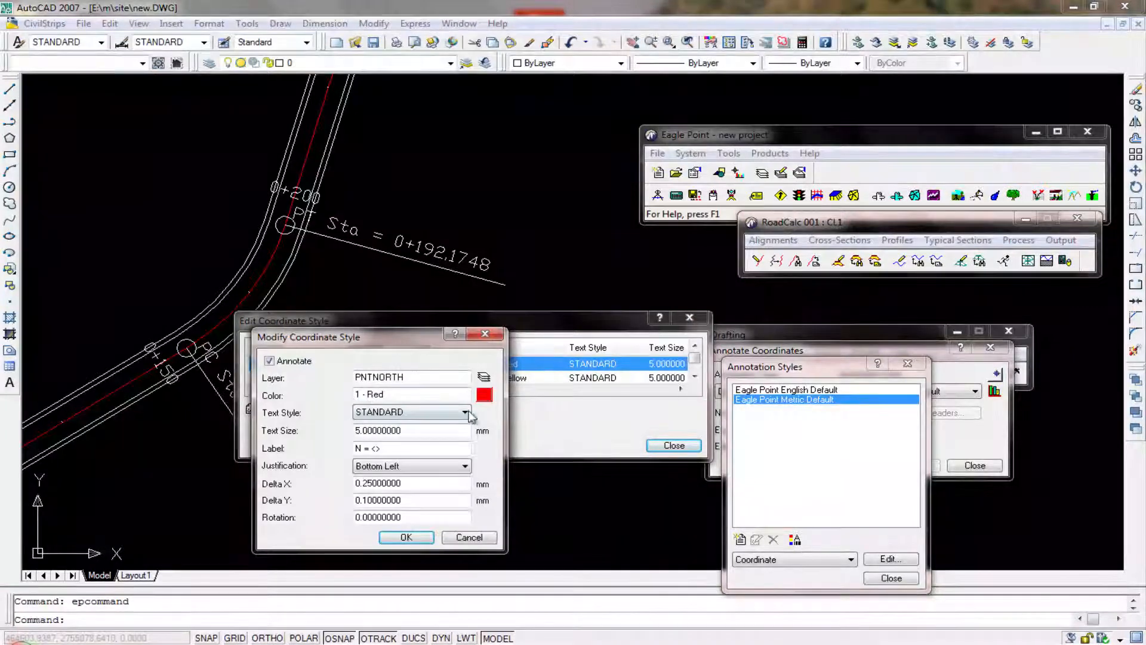
left_click(469, 538)
left_click(673, 446)
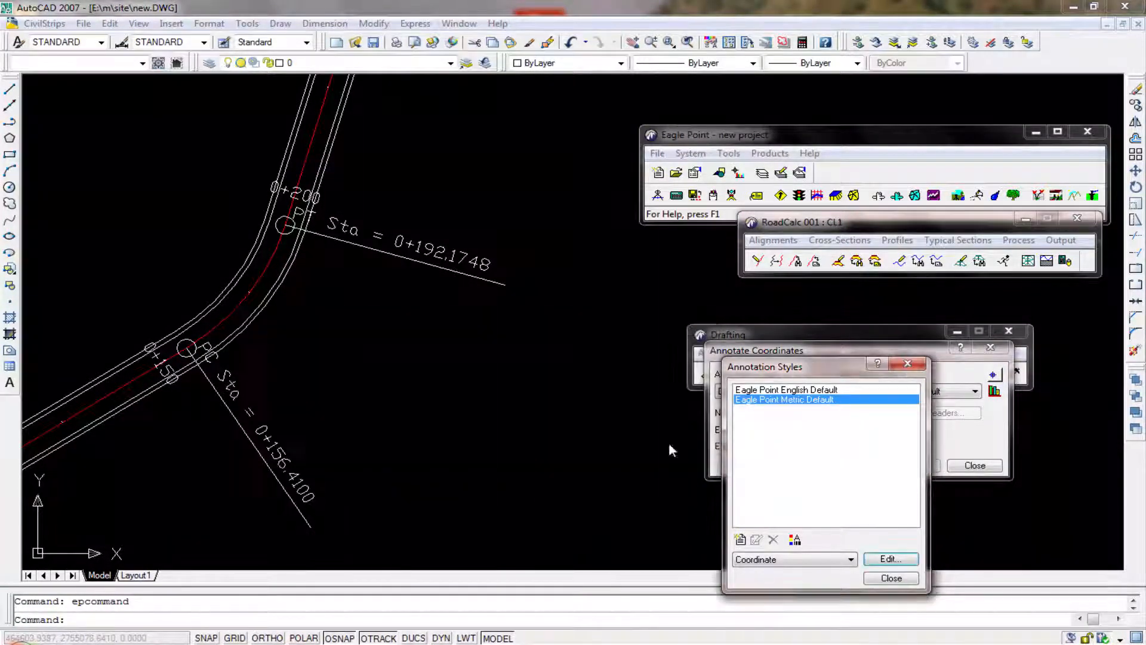
left_click(891, 578)
Step: Annotate northing and easting at four points around the road, two on each side, and close the coordinate annotation dialog
left_click(996, 387)
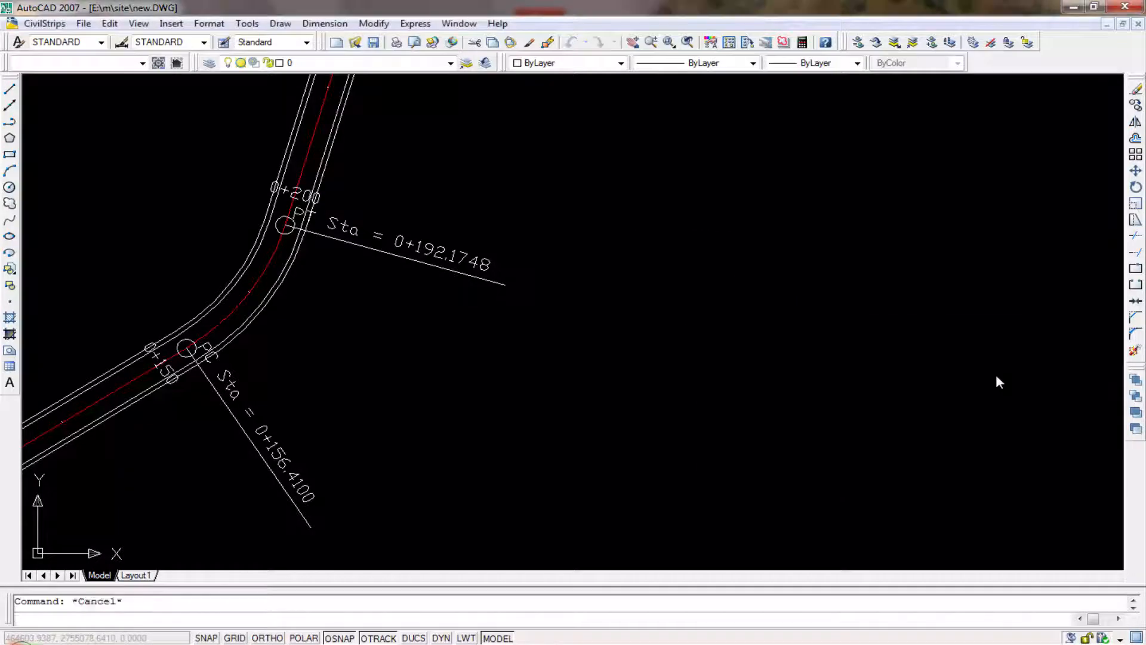
scroll(797, 361, "down", 4)
middle_click_drag(512, 404, 522, 393)
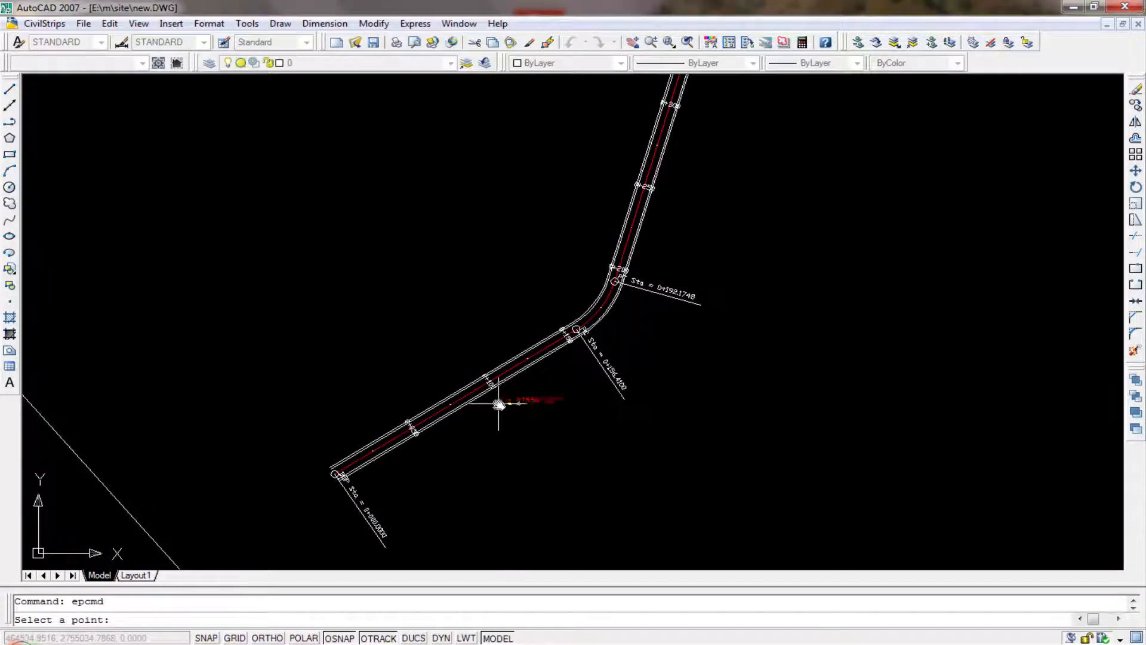
scroll(499, 404, "up", 3)
left_click(561, 467)
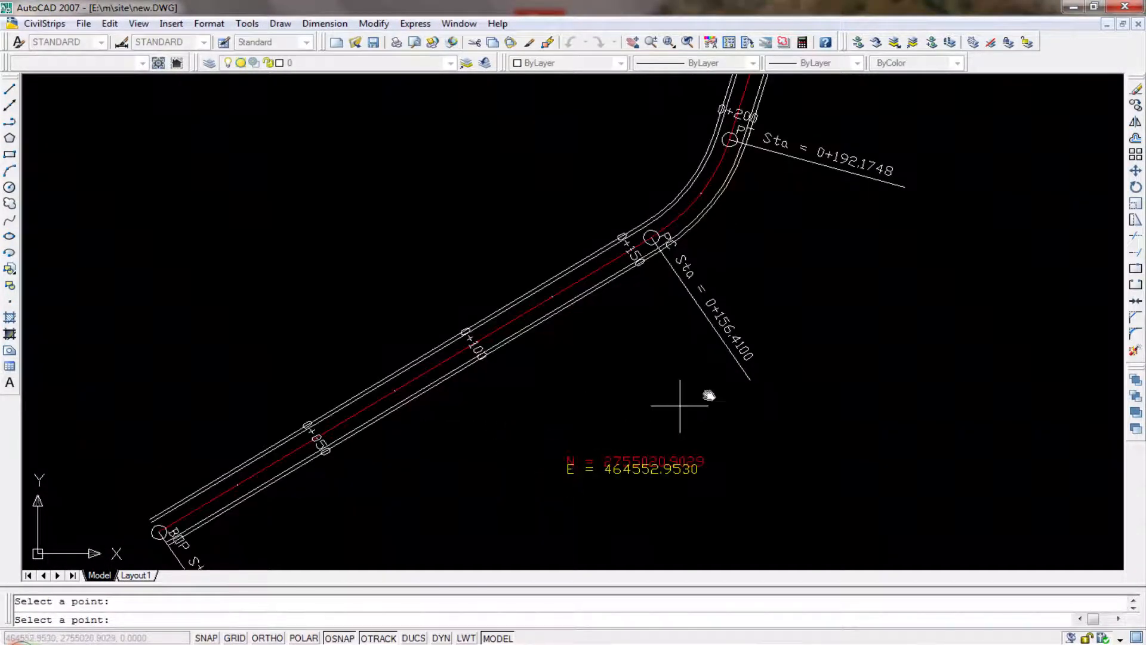
left_click(835, 377)
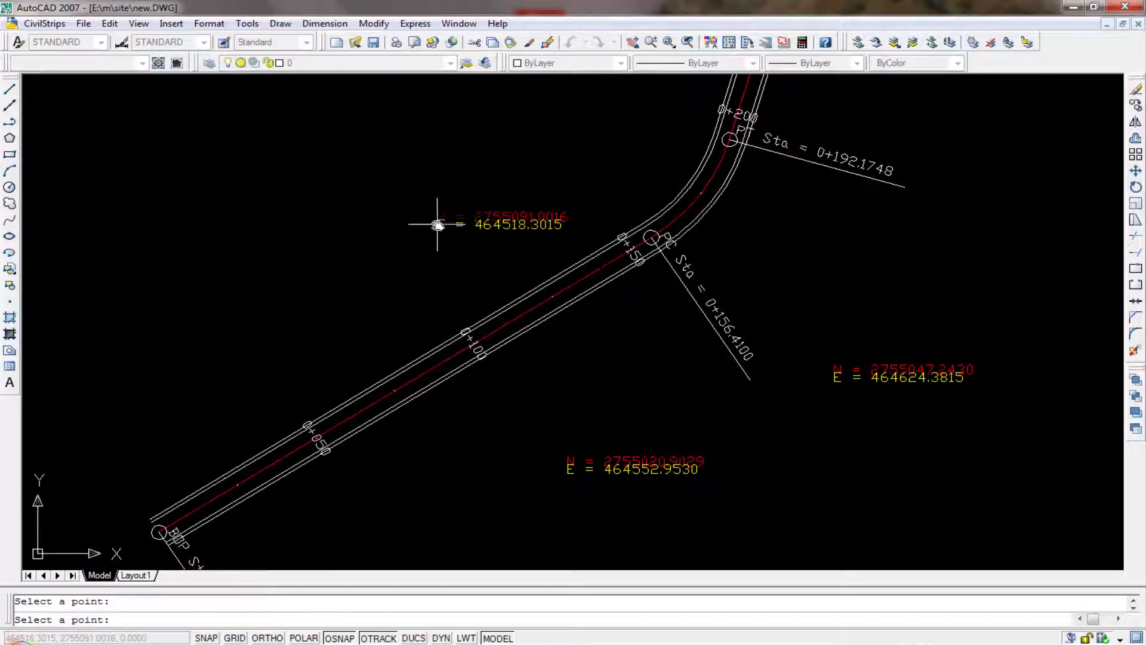
left_click(242, 308)
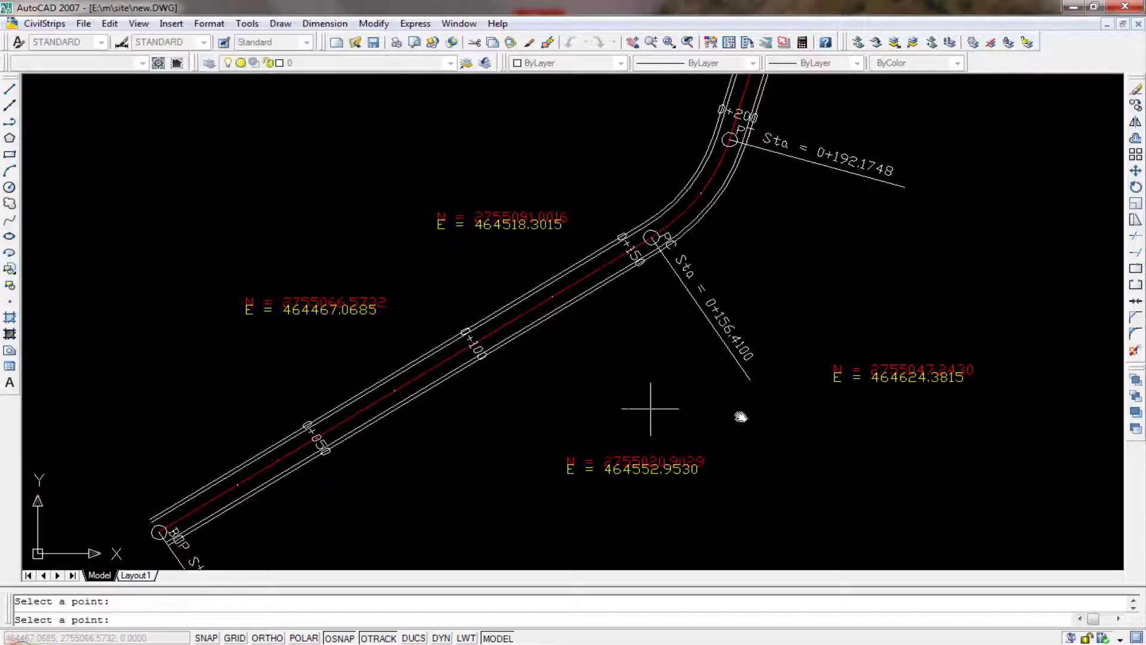
left_click(765, 418)
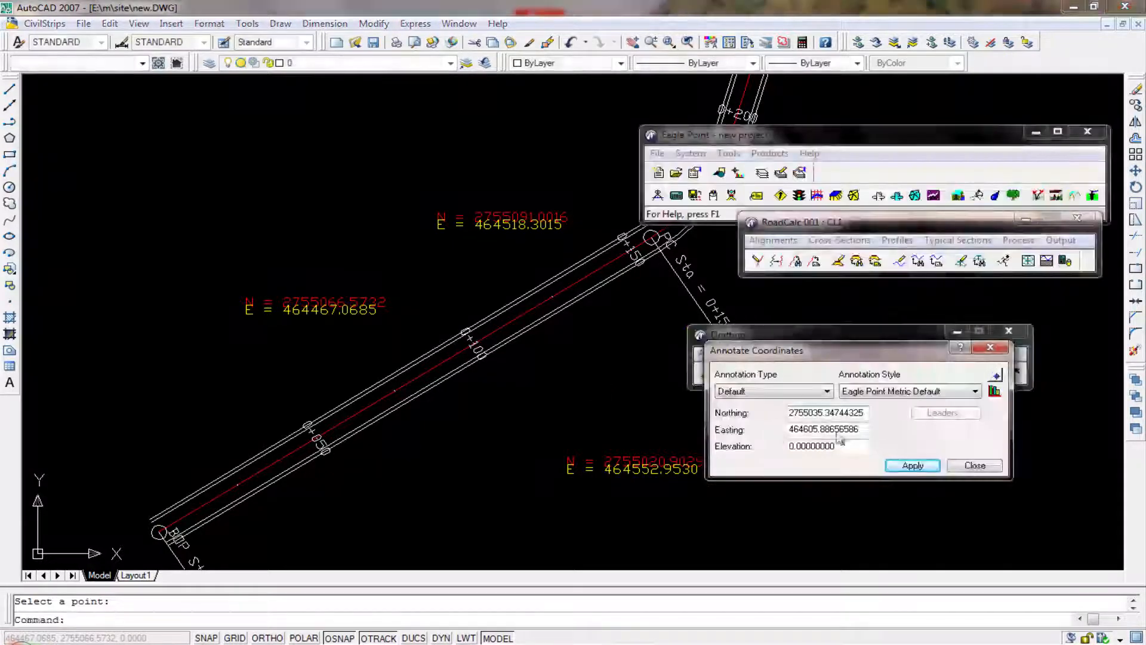
left_click(974, 465)
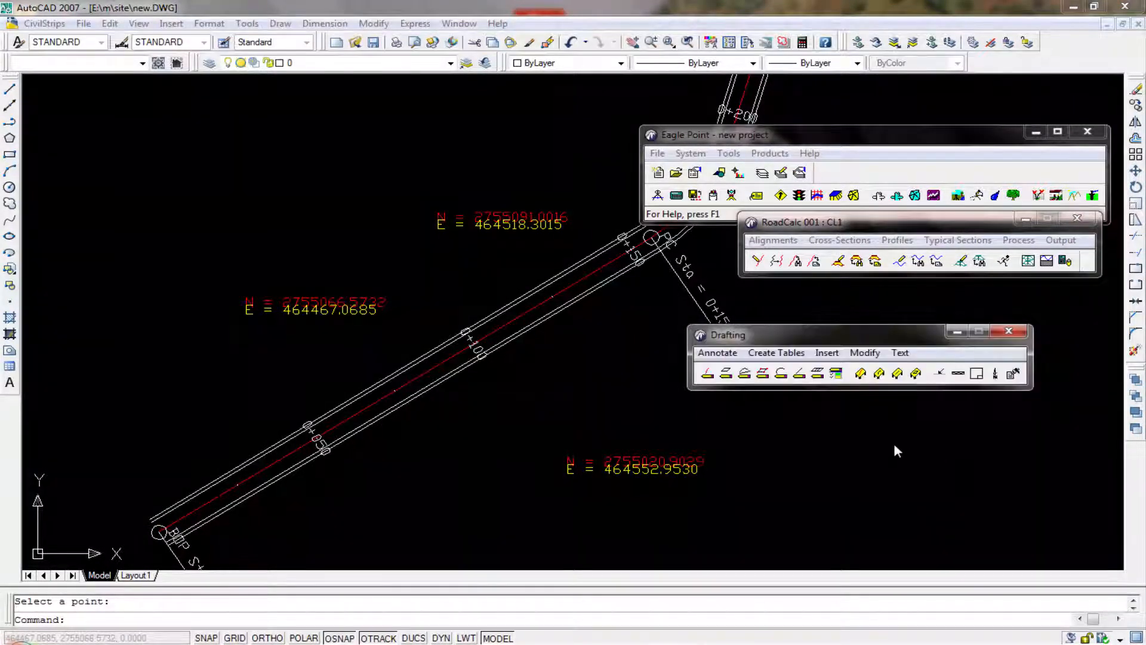
Step: Open curve annotation and set the starting curve number to 1 for annotation by number
left_click(730, 353)
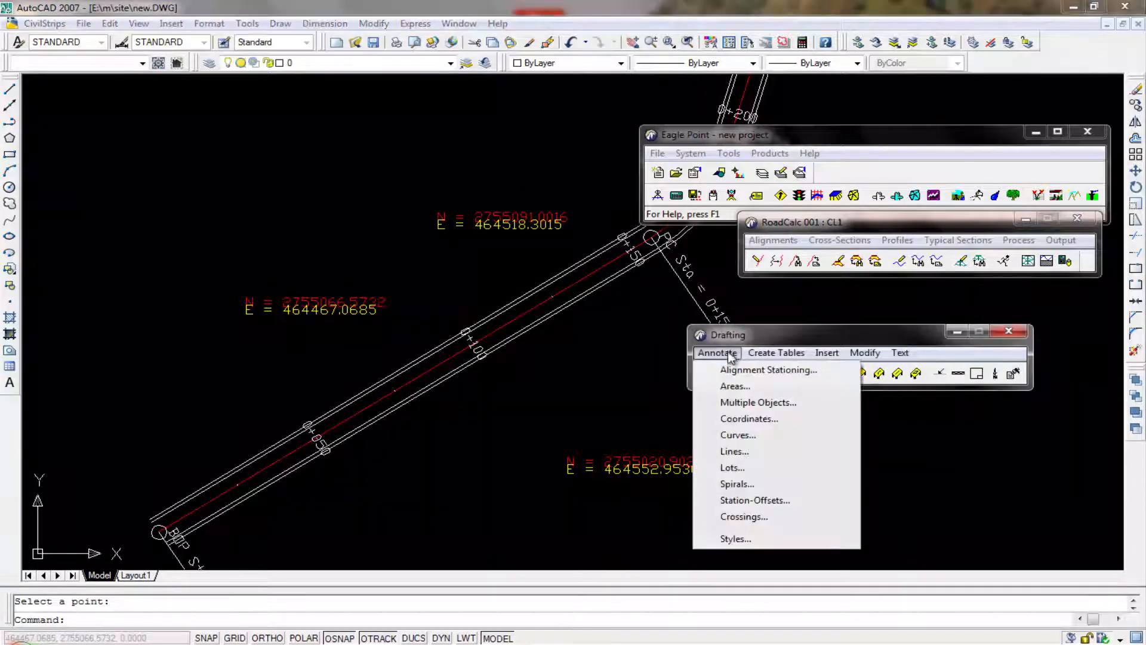
left_click(740, 436)
left_click_drag(802, 353, 852, 318)
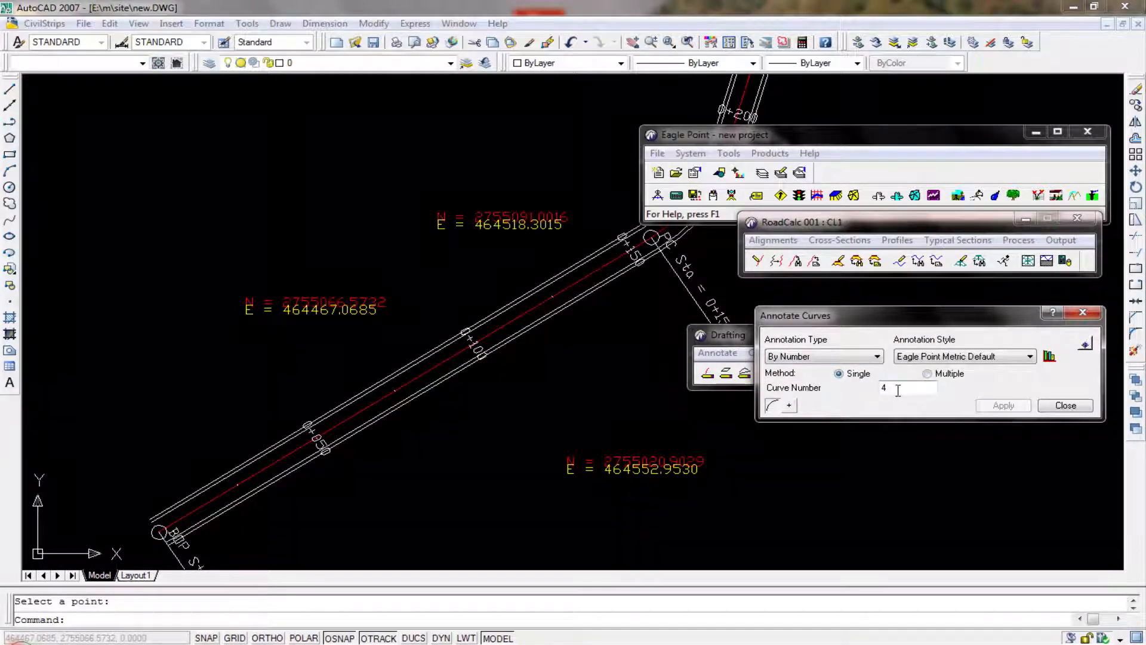
left_click_drag(898, 390, 866, 391)
type("1")
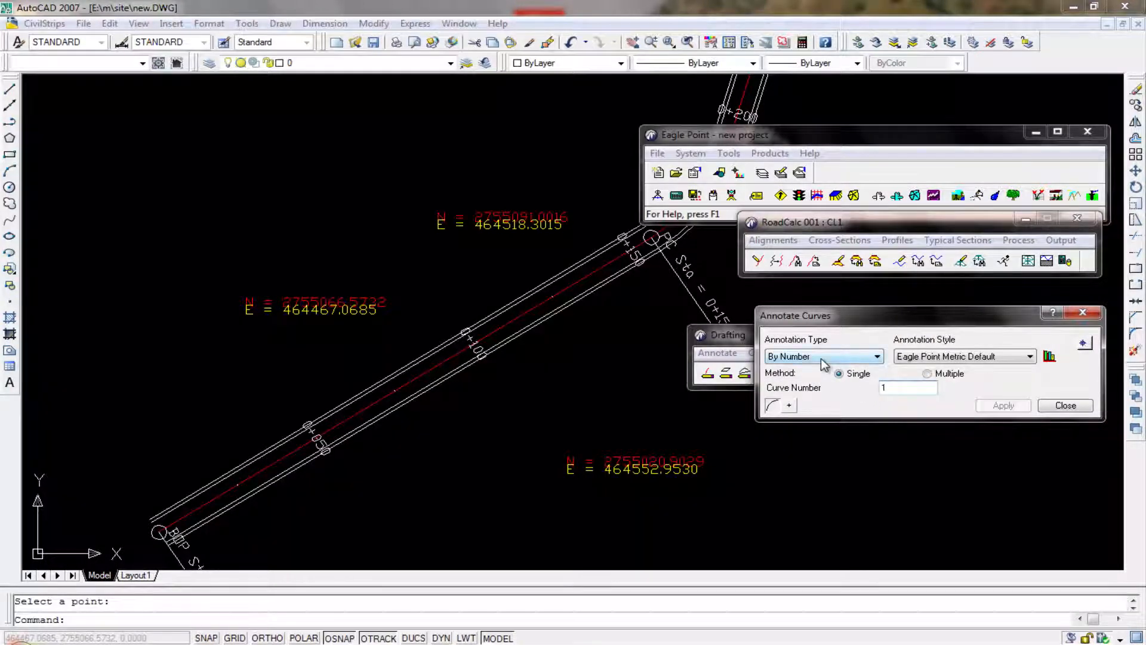
Step: Review the curve annotation types and choose By Leader
left_click(814, 360)
left_click(989, 421)
left_click(823, 356)
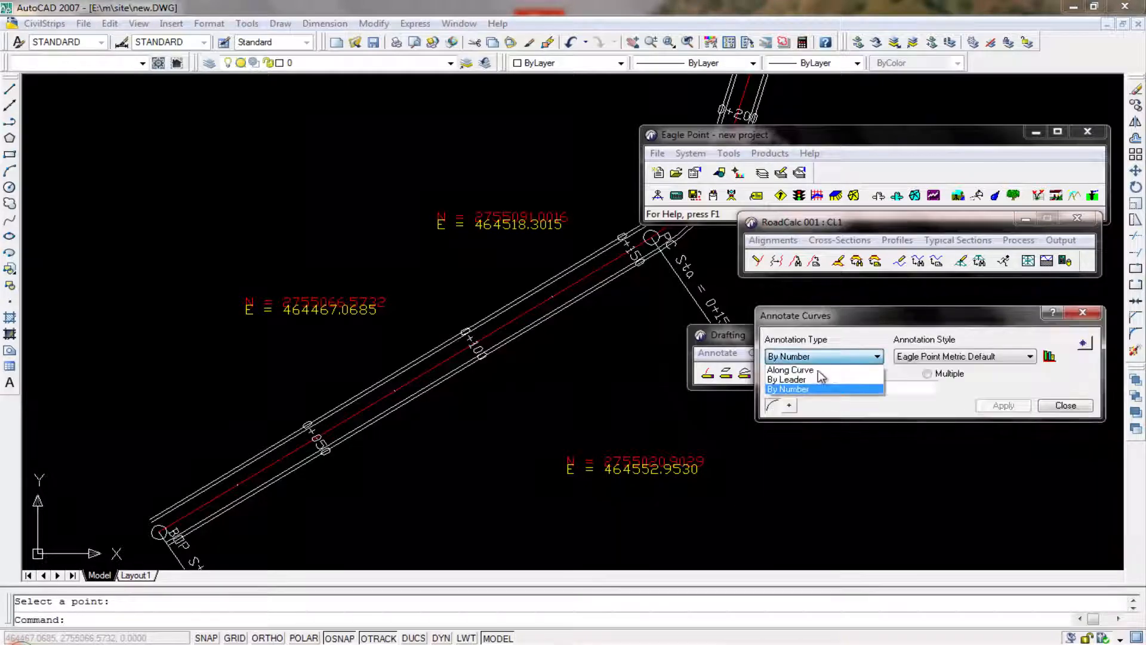
left_click(840, 320)
left_click(801, 358)
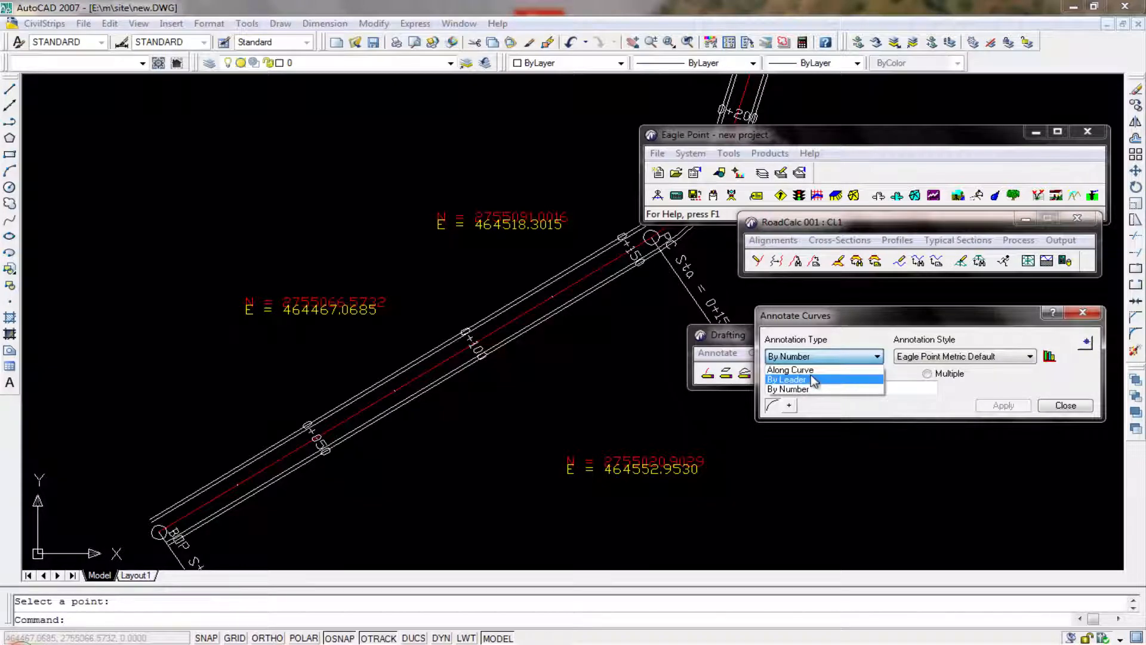
left_click(814, 380)
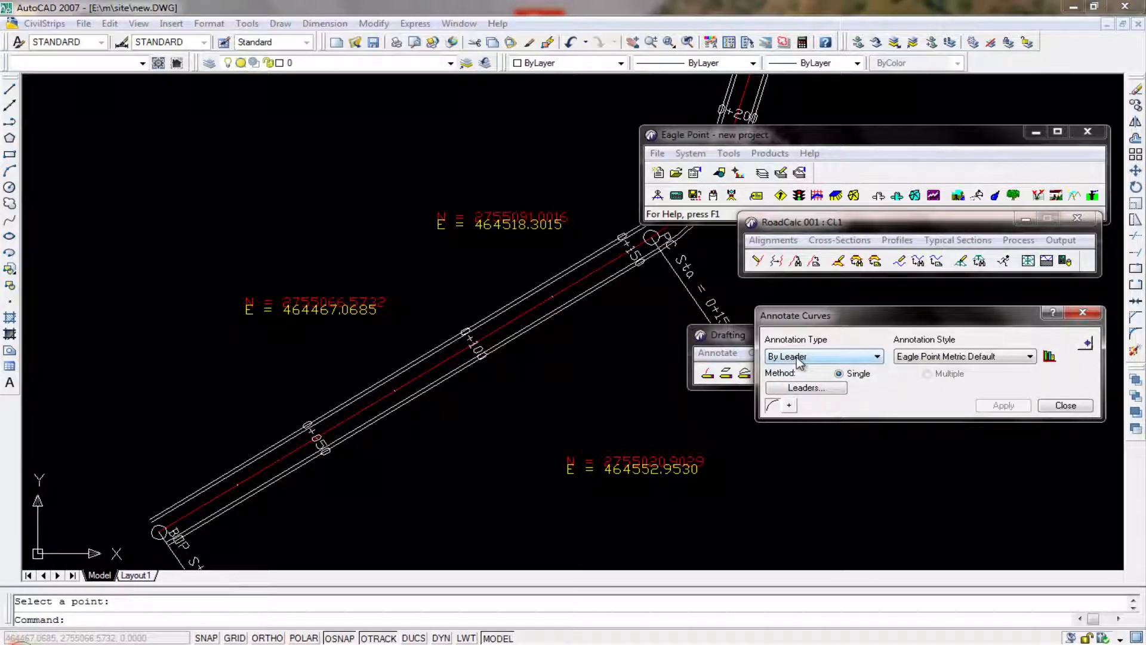
Step: Annotate the first road curve, between its PC and PT near station 0+150, with a leader in the Eagle Point Metric Default style
left_click(1085, 346)
middle_click_drag(694, 215, 548, 317)
scroll(548, 317, "up", 3)
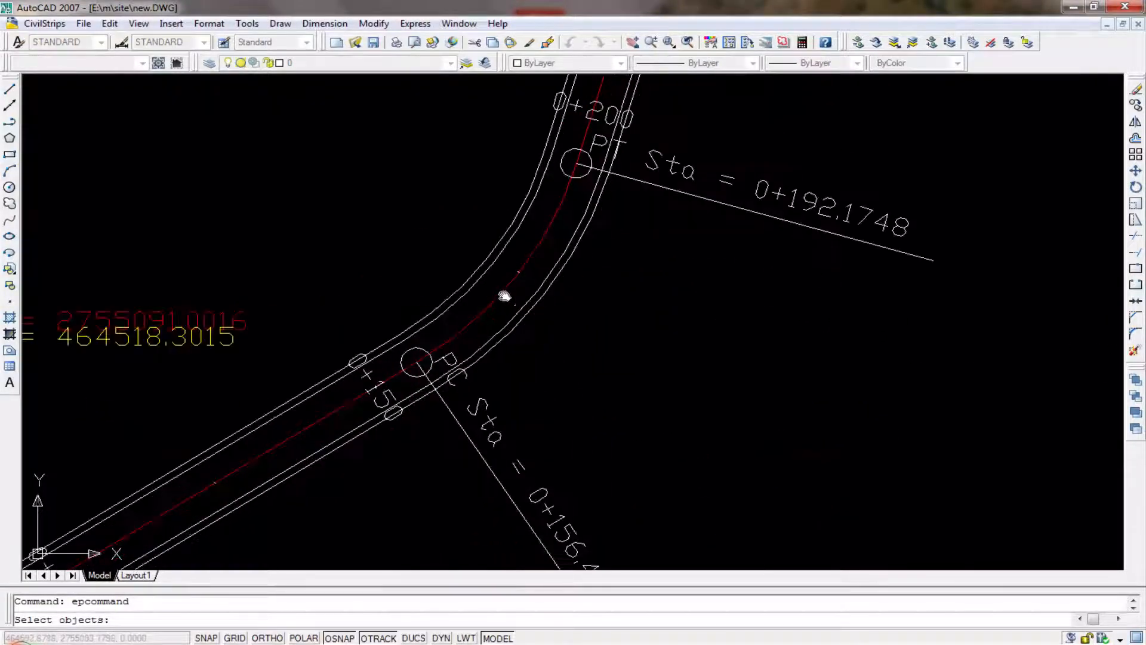
key("Escape")
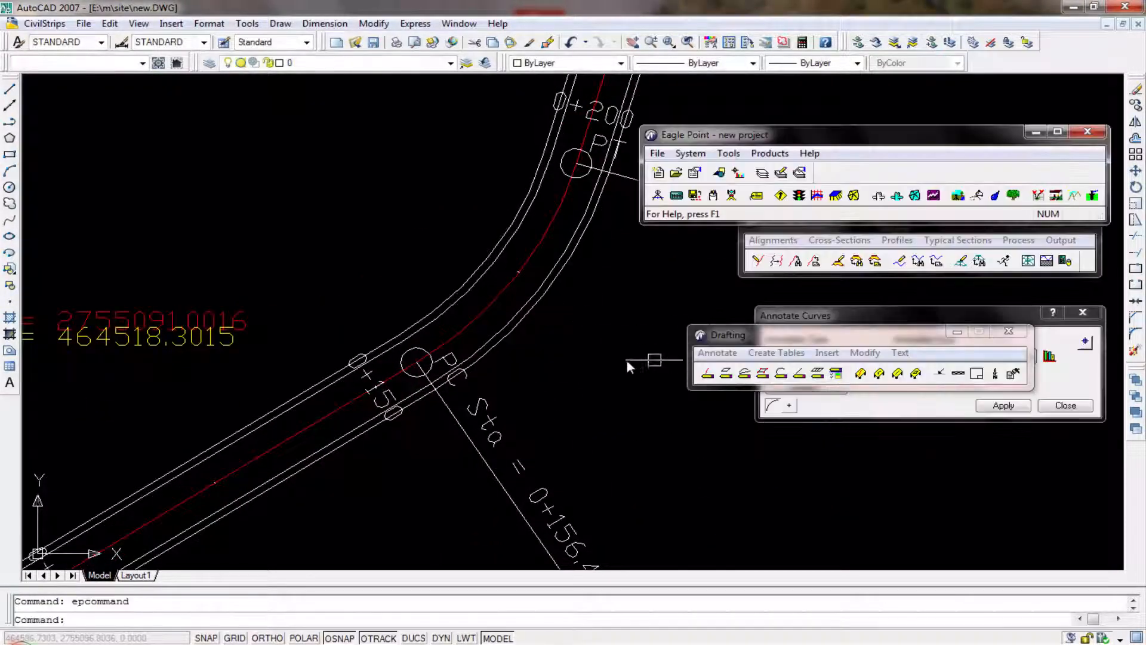
middle_click_drag(610, 354, 516, 355)
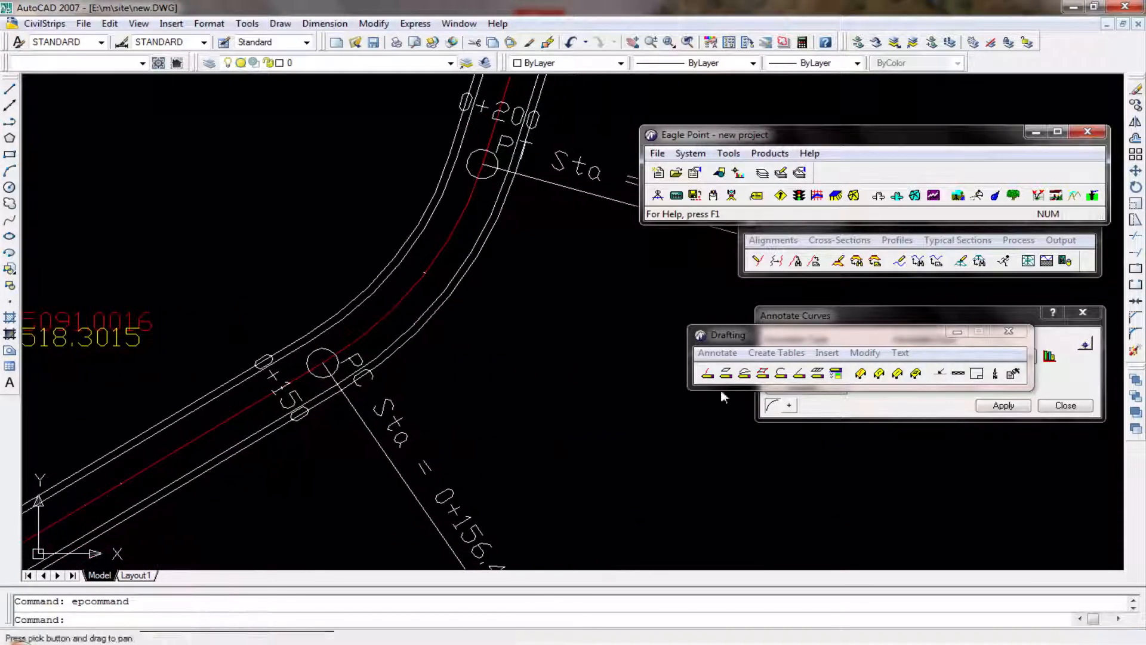
left_click(1003, 405)
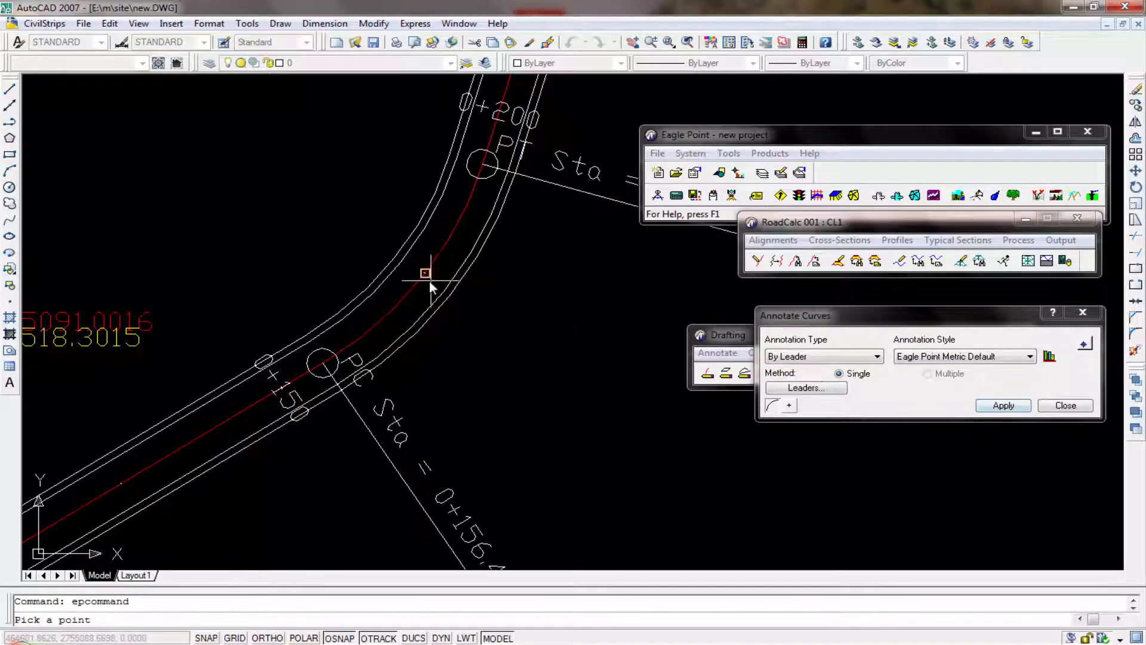
mouse_move(538, 378)
middle_mouse_down()
mouse_move(468, 389)
mouse_move(517, 428)
middle_mouse_up()
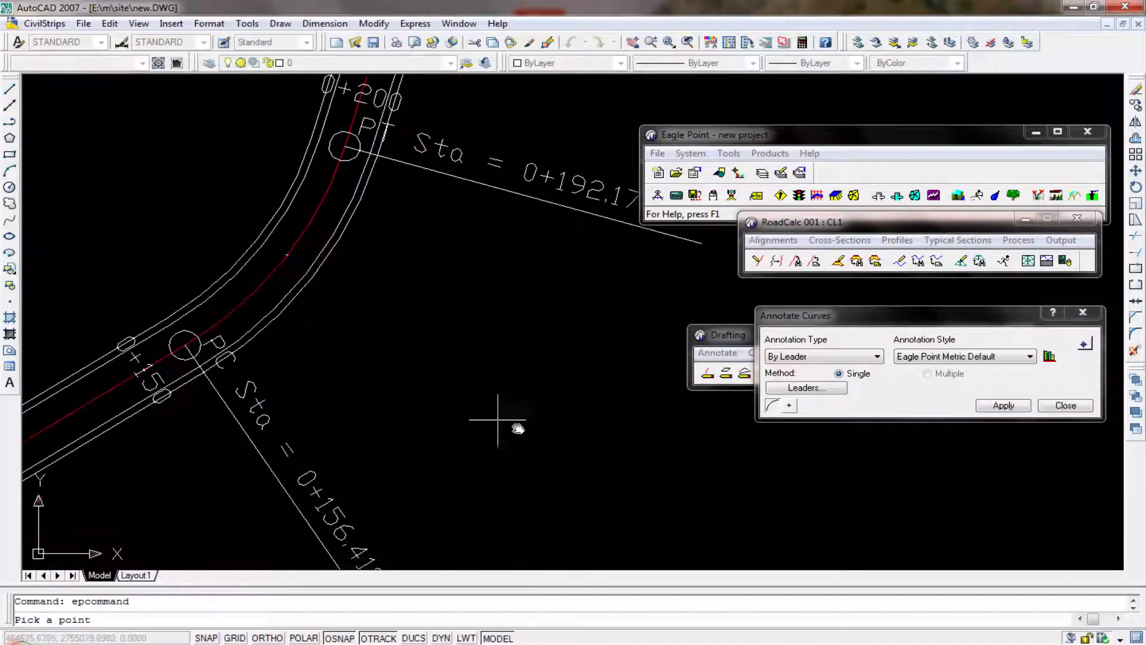
middle_click_drag(597, 440, 479, 414)
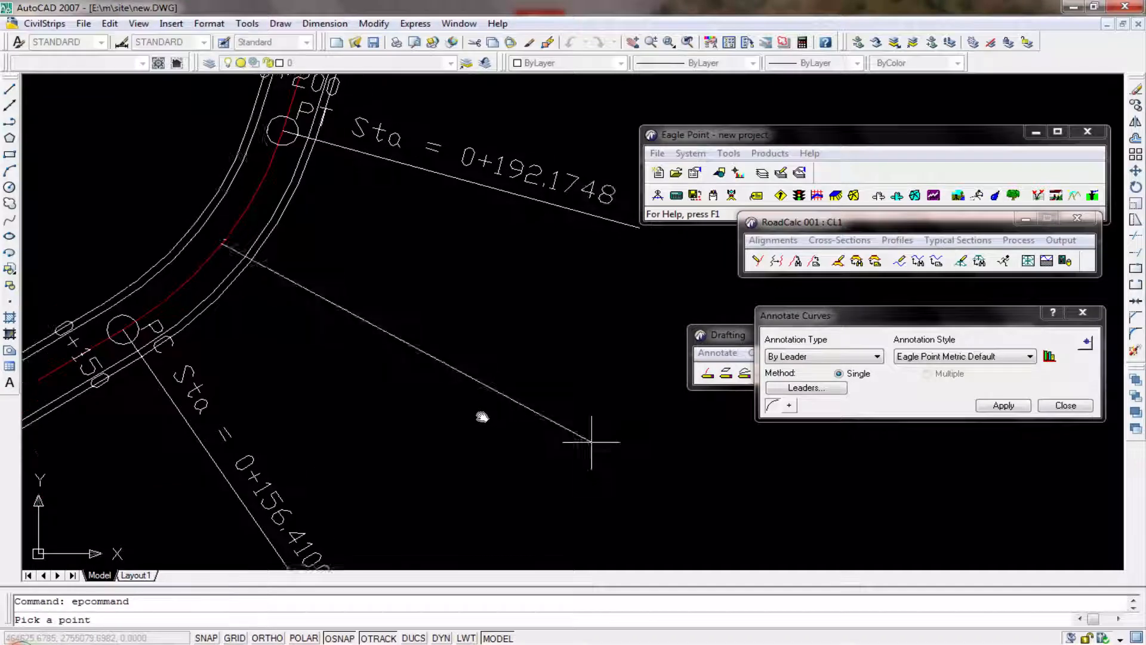
left_click(555, 419)
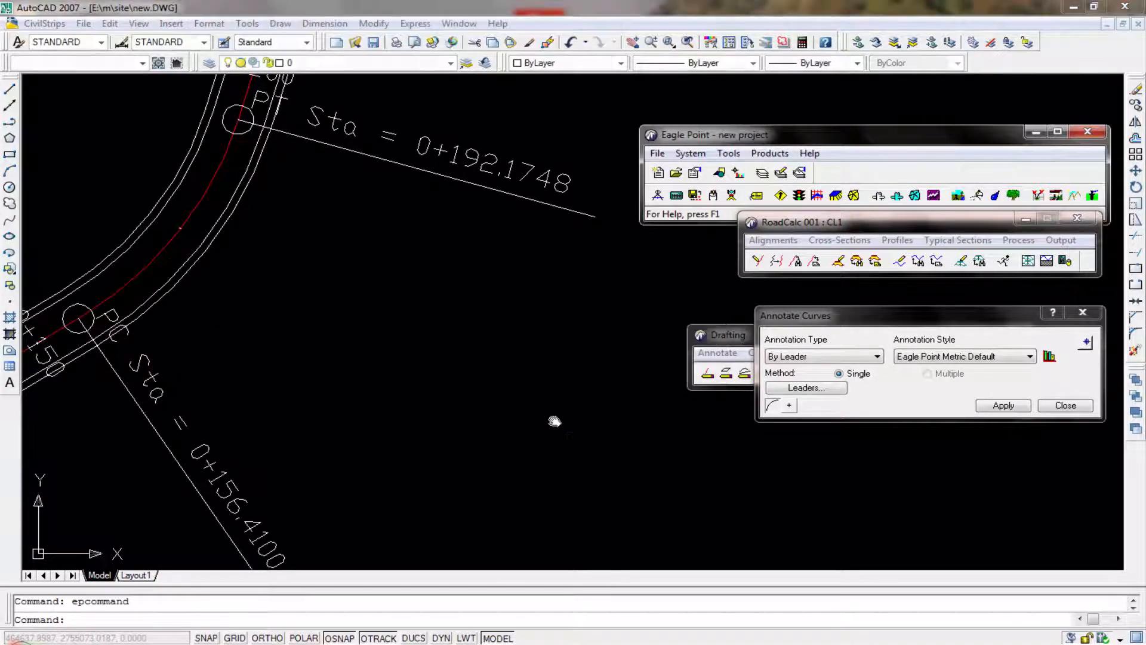
scroll(450, 340, "down", 6)
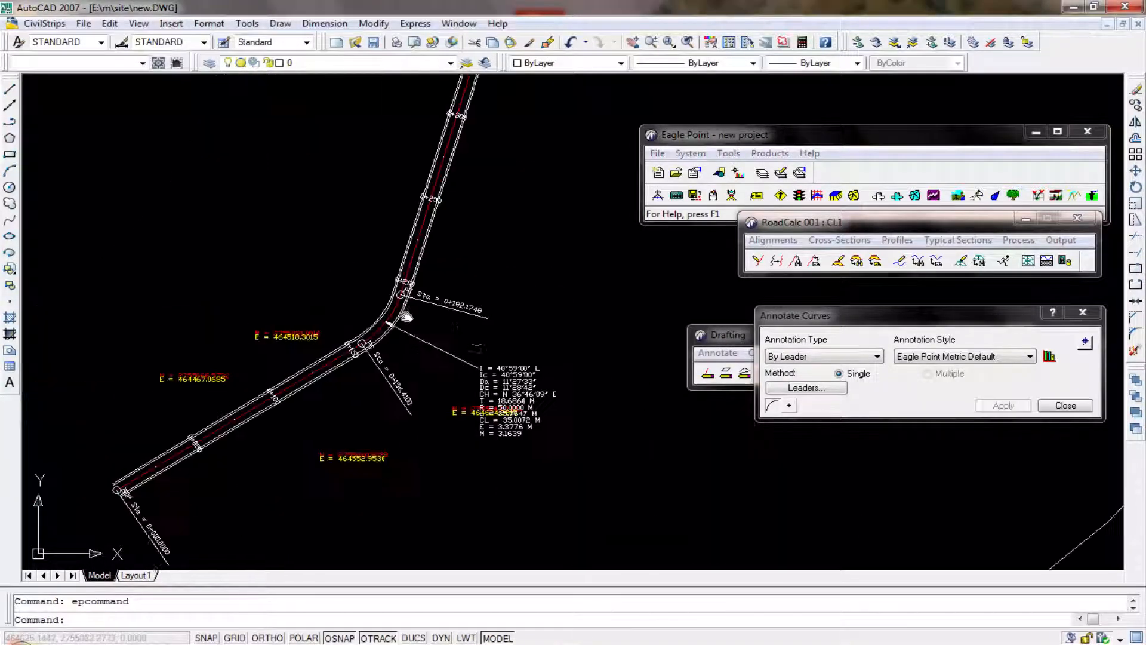
Step: Erase the northing and easting annotation that overlaps the first curve's leader text
scroll(412, 300, "up", 4)
left_click(334, 341)
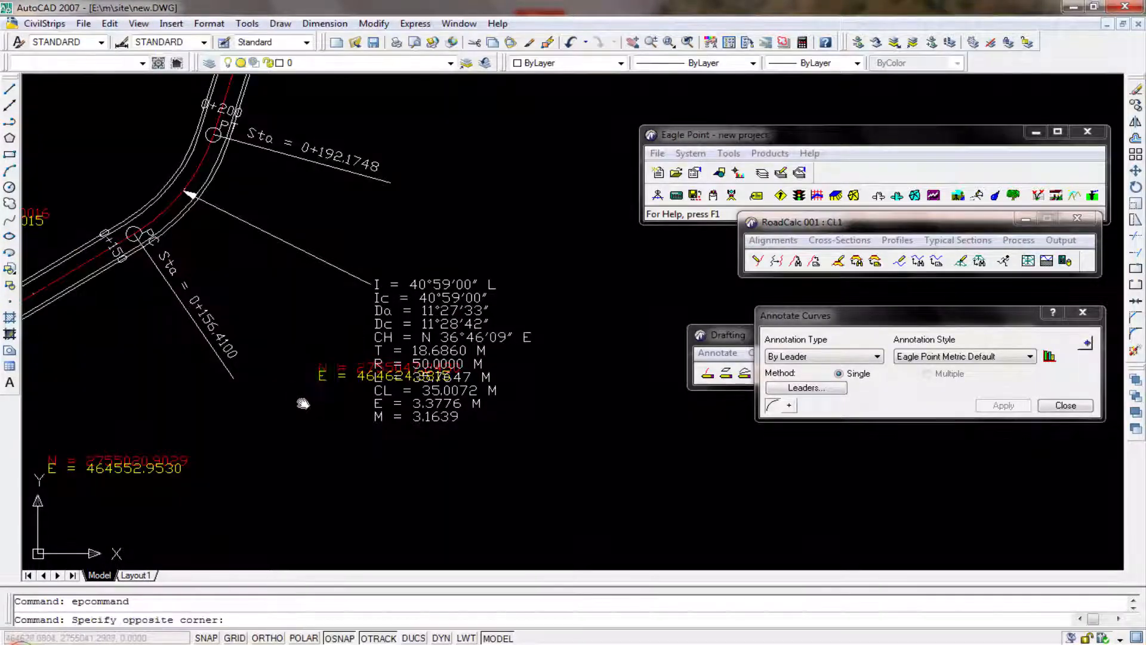
left_click(303, 402)
type("e")
key("Return")
Step: Examine the second curve's location and the data lines in the first curve's leader annotation
middle_click_drag(253, 226, 327, 368)
scroll(487, 323, "down", 2)
mouse_move(477, 253)
middle_mouse_down()
mouse_move(404, 468)
mouse_move(405, 500)
middle_mouse_up()
middle_click_drag(491, 179, 432, 486)
middle_click_drag(485, 269, 449, 346)
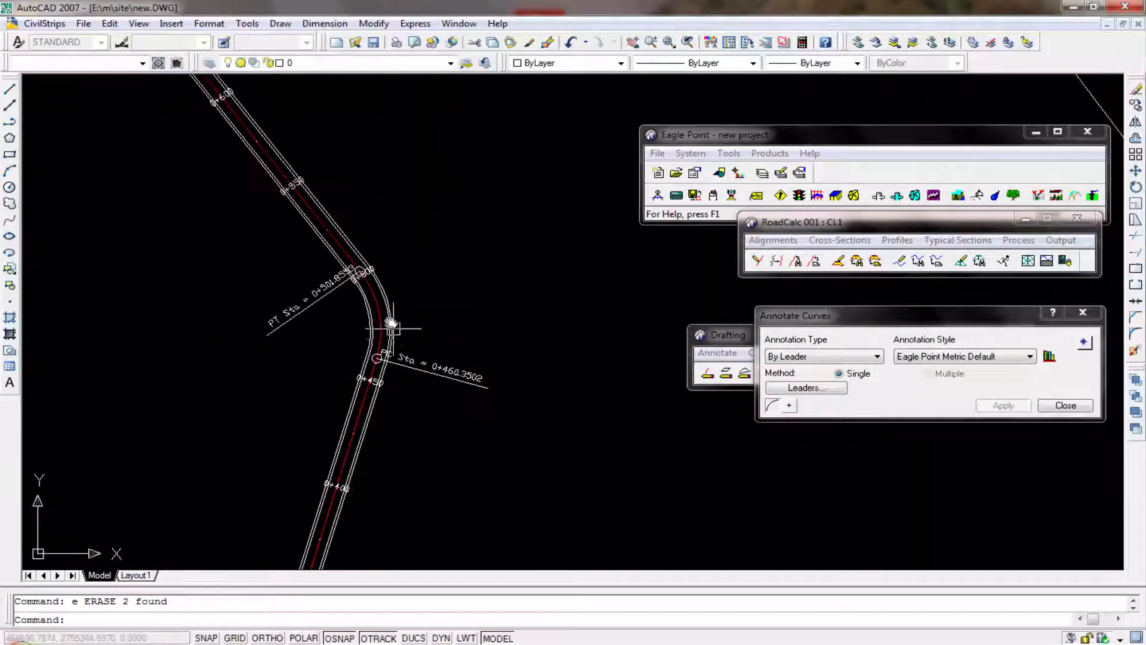
scroll(392, 325, "up", 3)
scroll(399, 324, "down", 4)
middle_click_drag(414, 441, 414, 190)
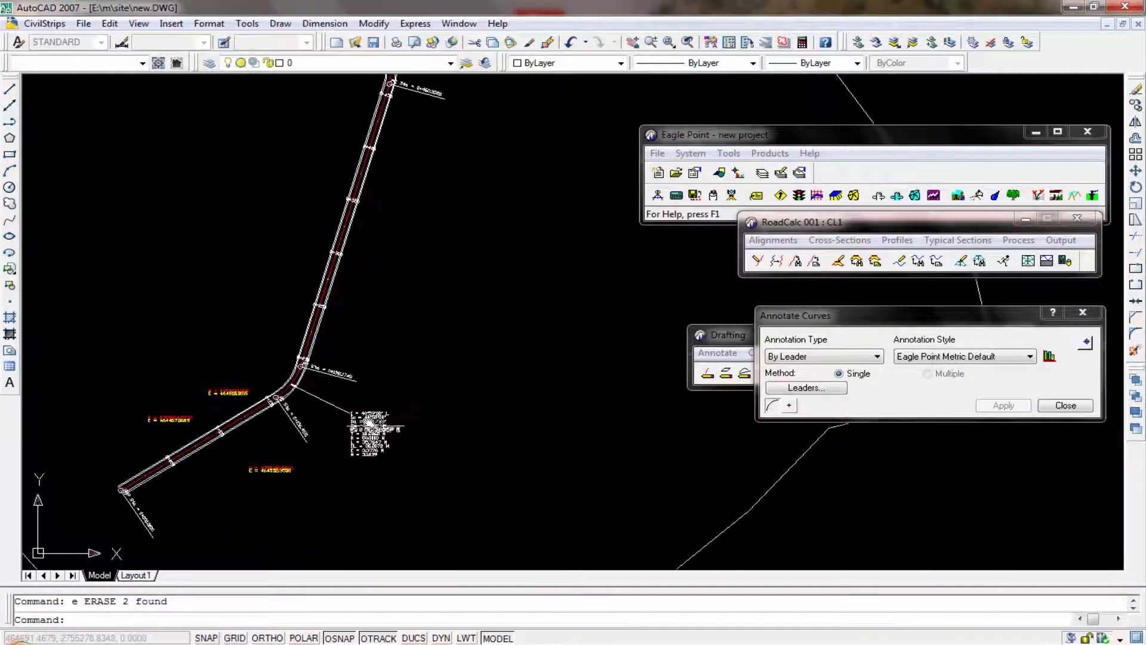
scroll(377, 422, "up", 5)
middle_click_drag(360, 440, 380, 303)
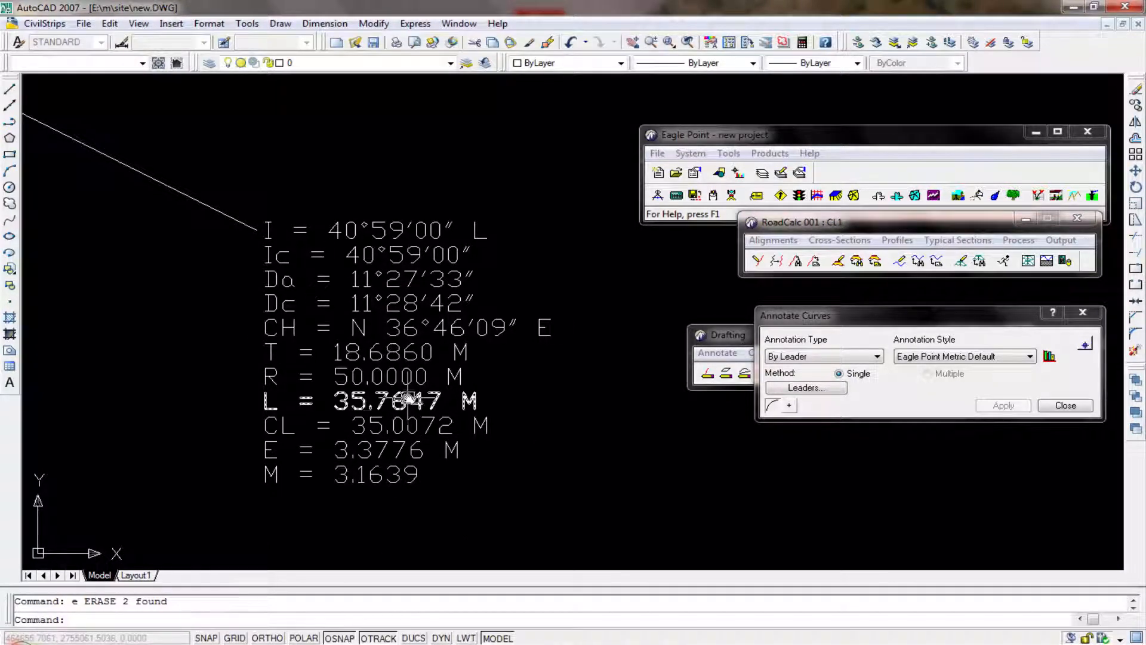
middle_click_drag(435, 299, 433, 361)
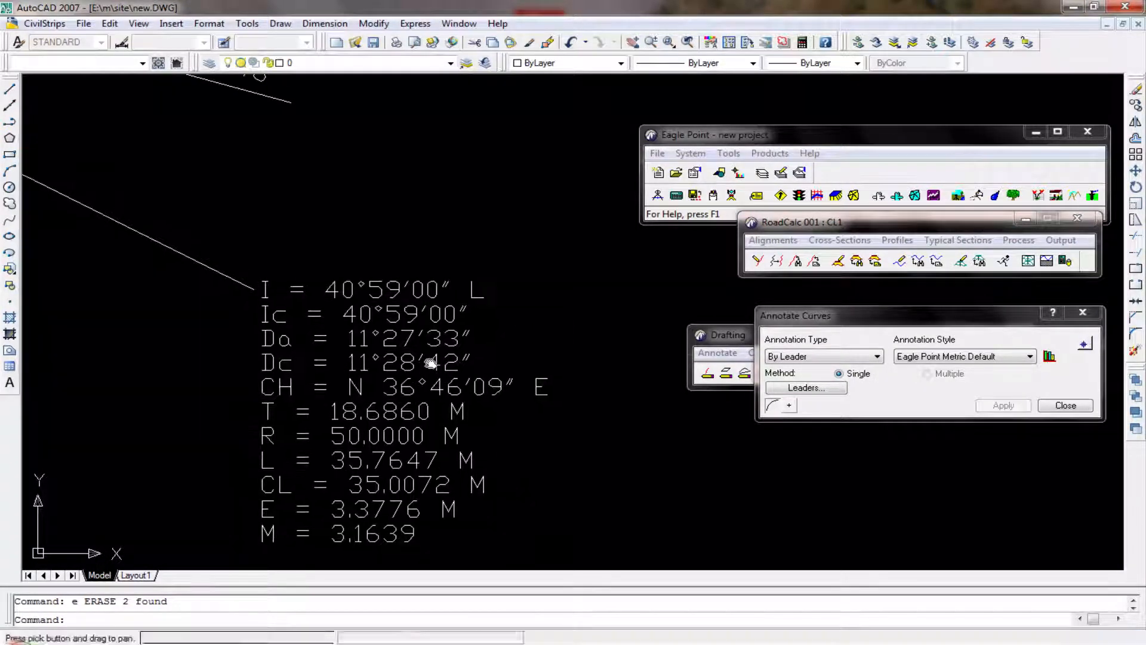
middle_click_drag(411, 240, 409, 279)
scroll(410, 304, "down", 2)
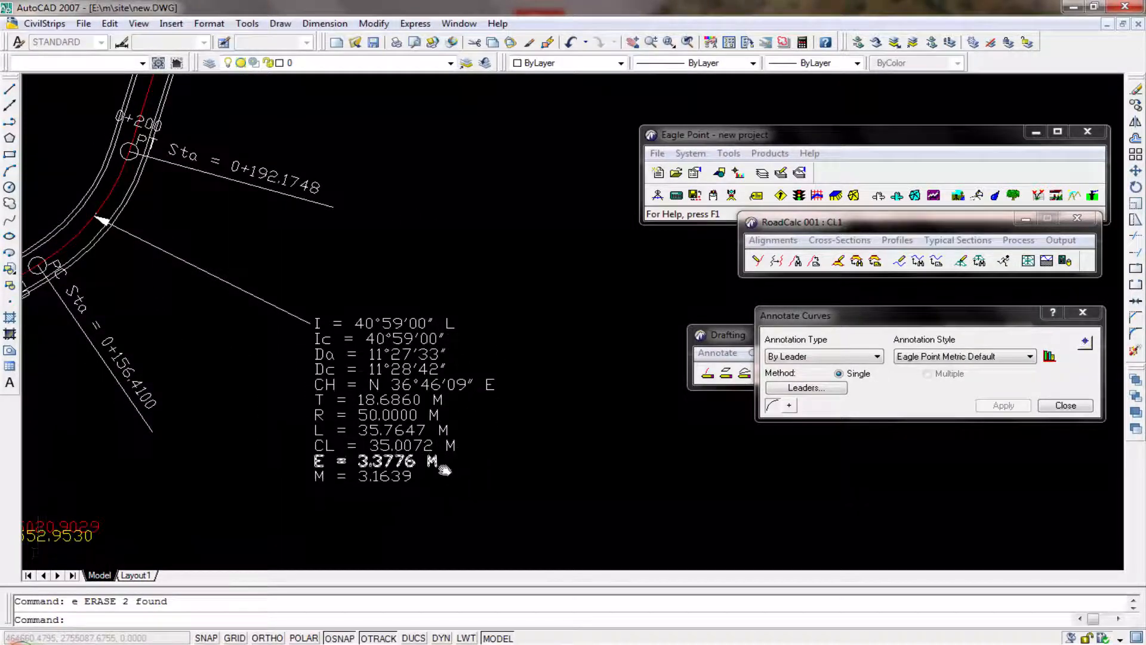
scroll(439, 466, "up", 2)
middle_click_drag(425, 149, 423, 318)
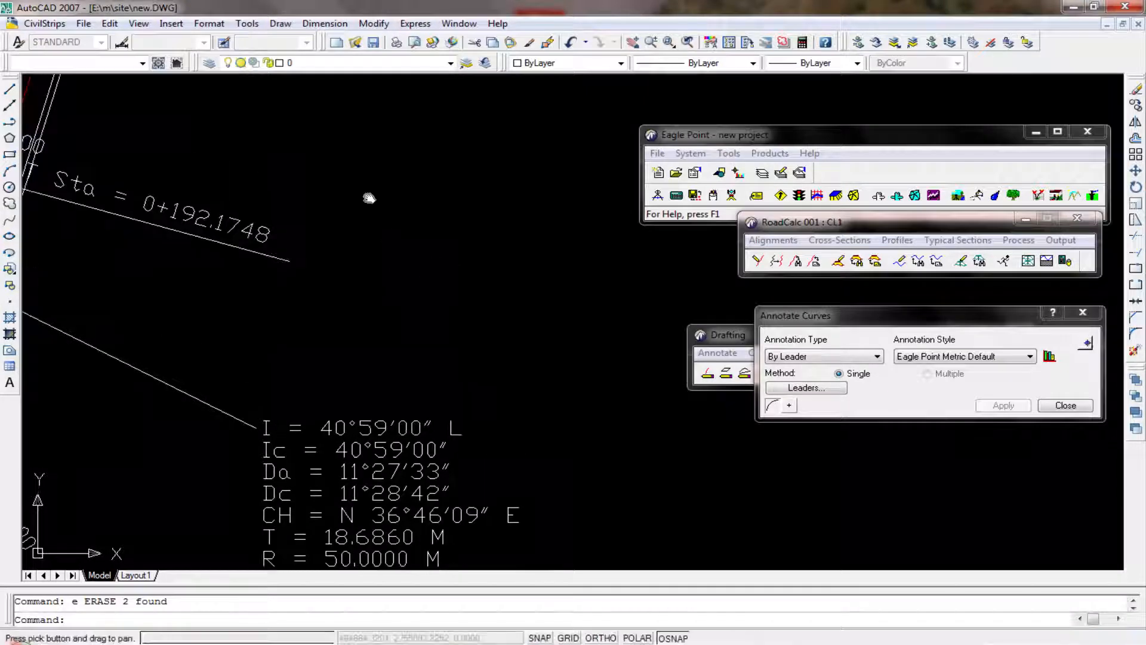
Step: Annotate the second road curve, between stations 0+450 and 0+500, with a leader placed on its outer side
scroll(368, 197, "down", 2)
mouse_move(356, 128)
middle_mouse_down()
mouse_move(363, 245)
mouse_move(335, 490)
middle_mouse_up()
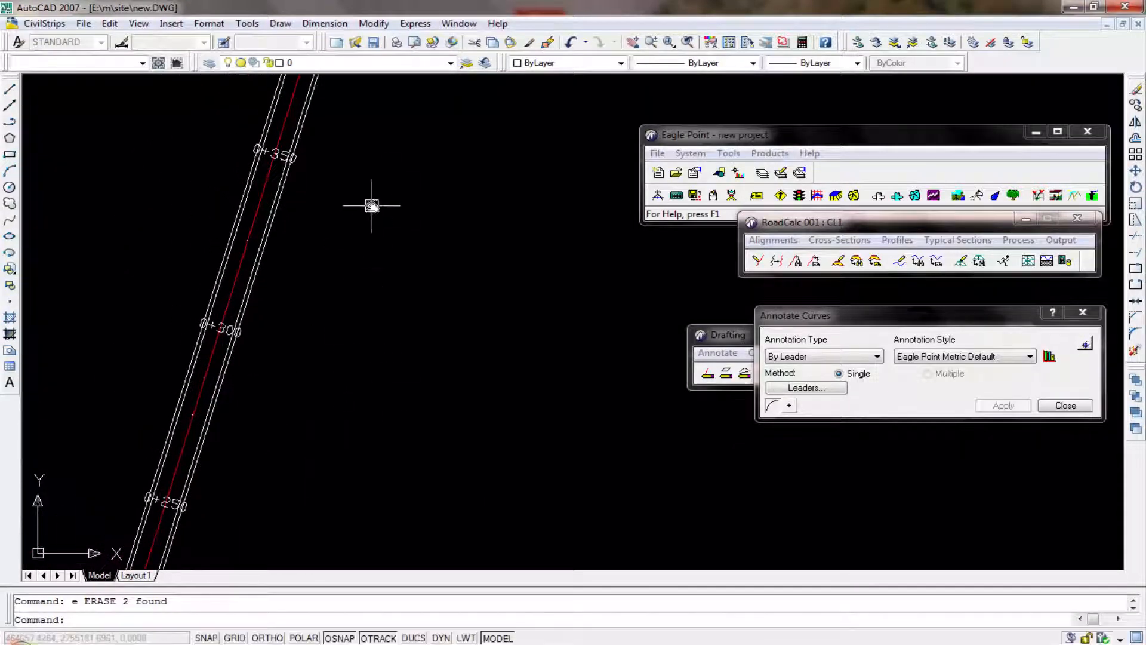
mouse_move(373, 205)
middle_mouse_down()
mouse_move(438, 289)
mouse_move(345, 411)
middle_mouse_up()
scroll(411, 287, "up", 2)
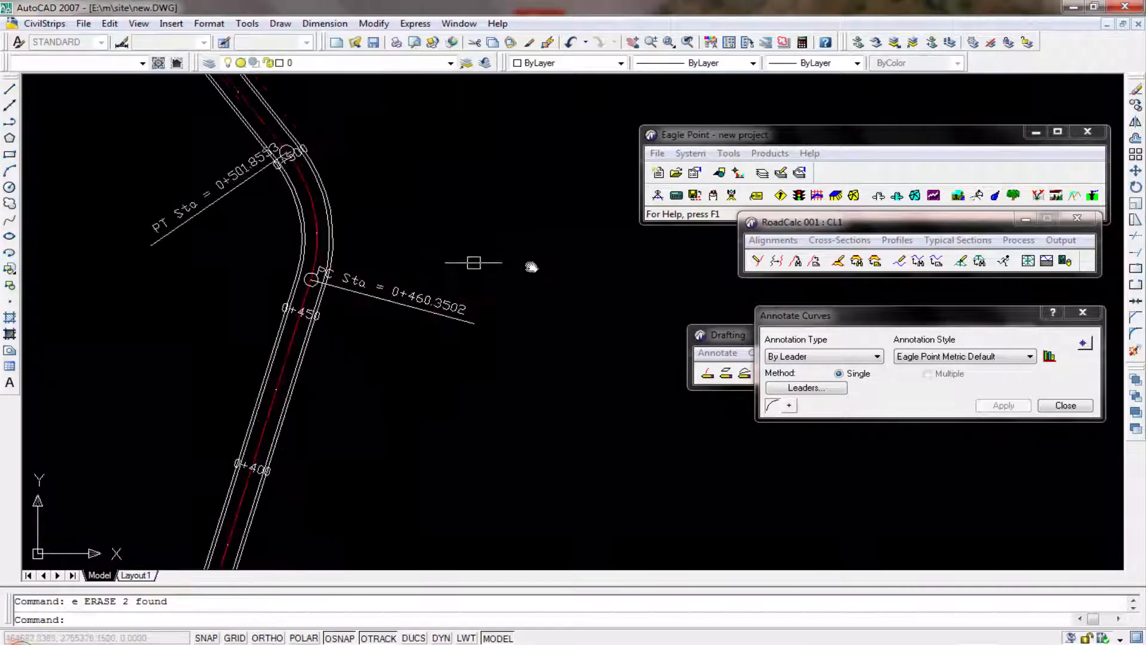
left_click(1087, 347)
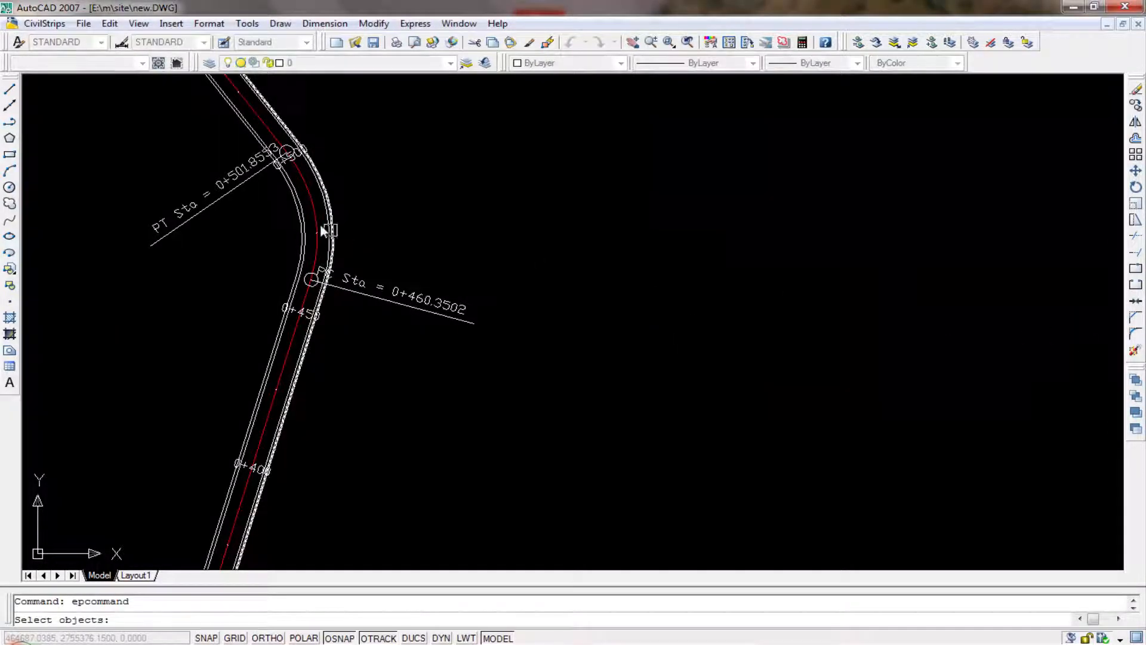
left_click(310, 209)
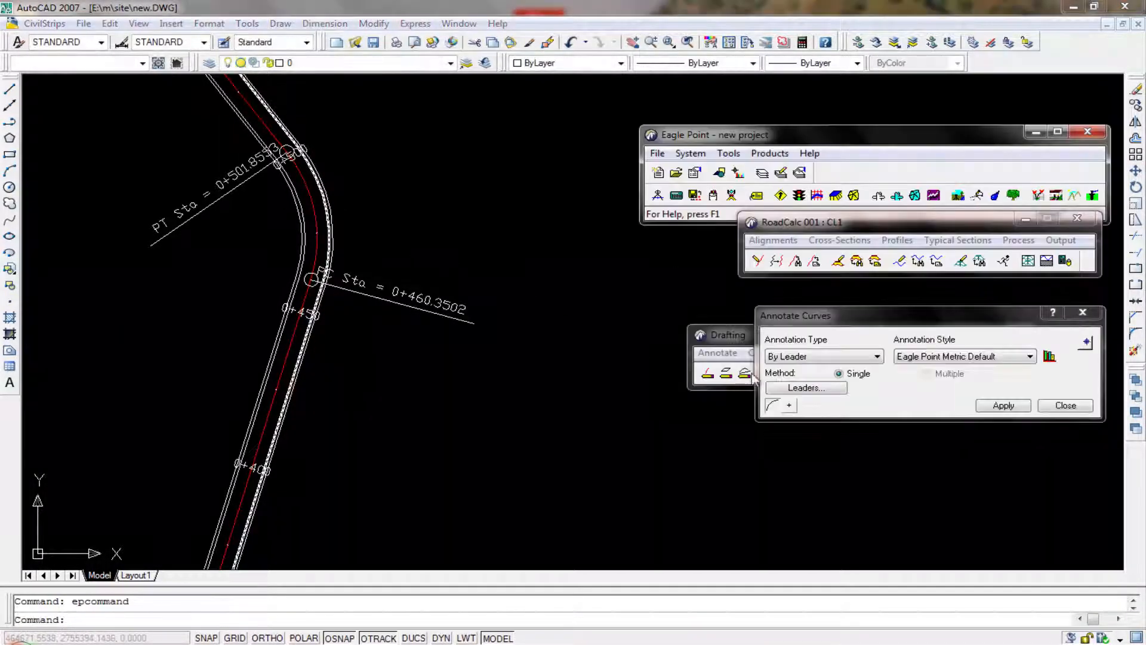
left_click(1003, 407)
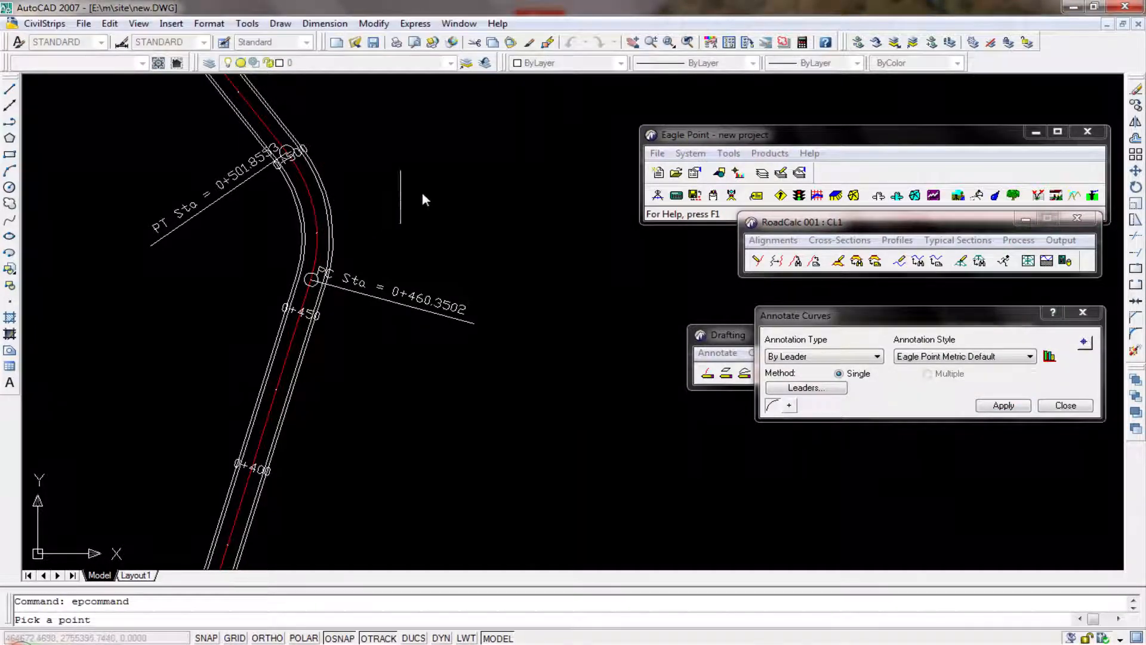
left_click(454, 154)
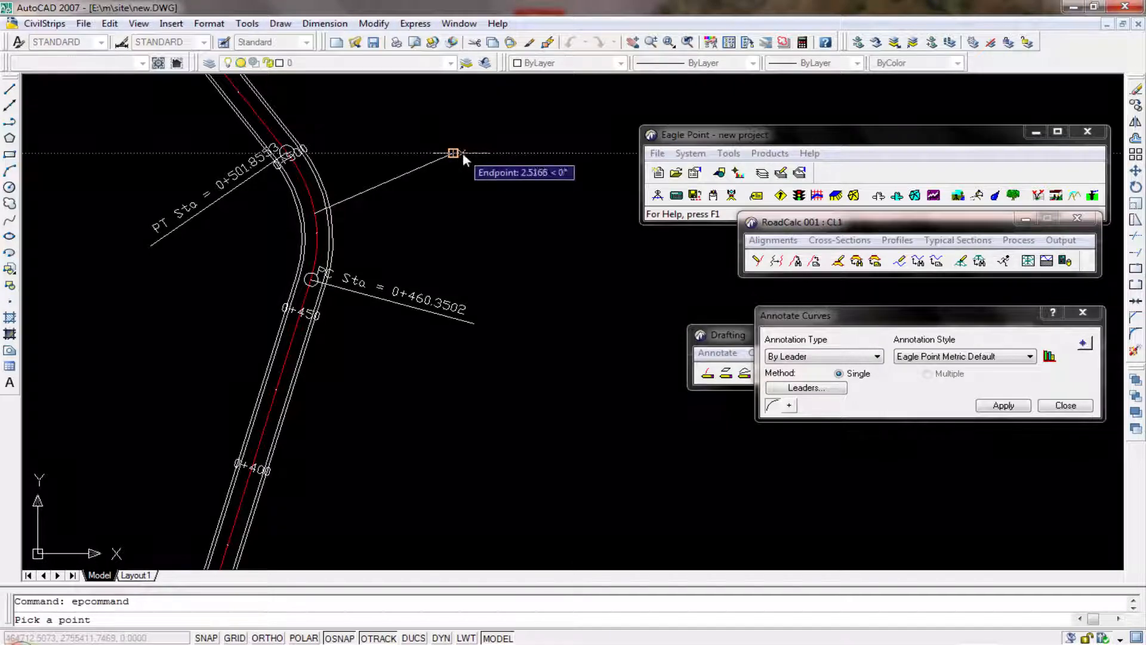
left_click(464, 156)
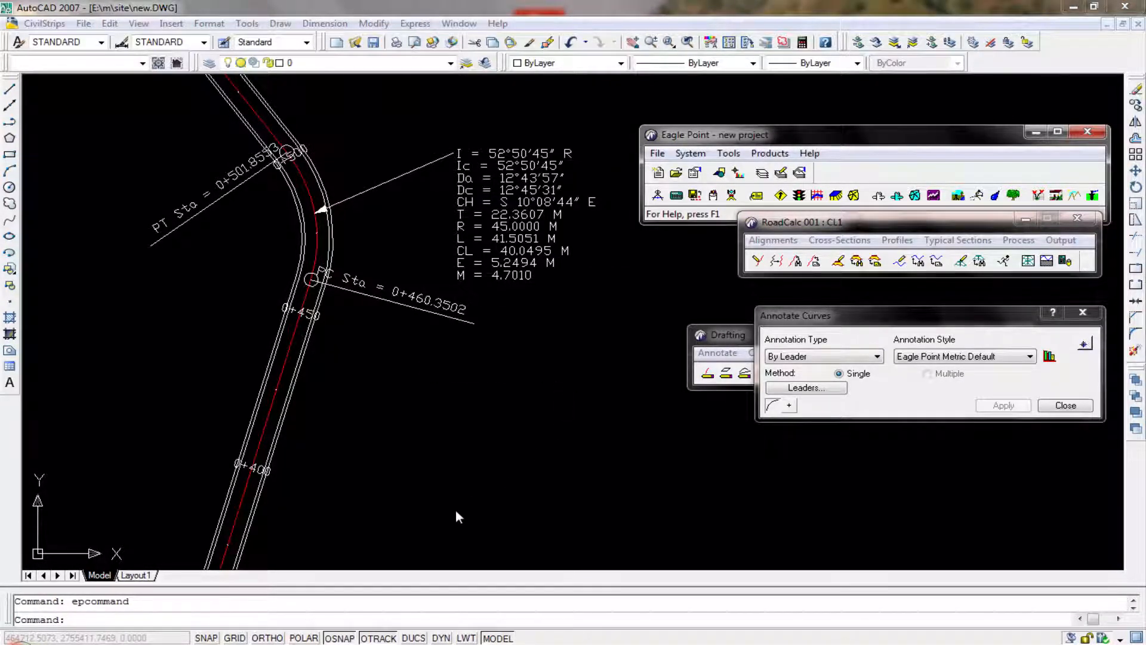
left_click(453, 543)
scroll(388, 418, "down", 6)
mouse_move(398, 468)
middle_mouse_down()
mouse_move(404, 405)
mouse_move(467, 272)
middle_mouse_up()
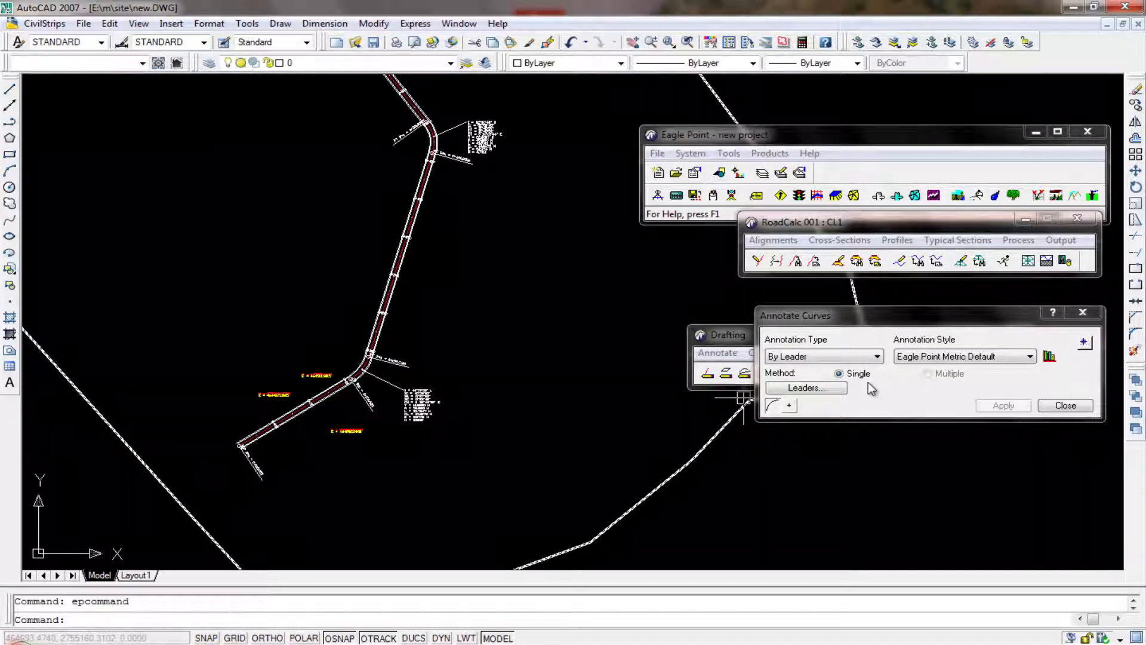
Step: Set the curve annotation type to By Number with the Multiple method, starting from curve number 1
left_click(821, 357)
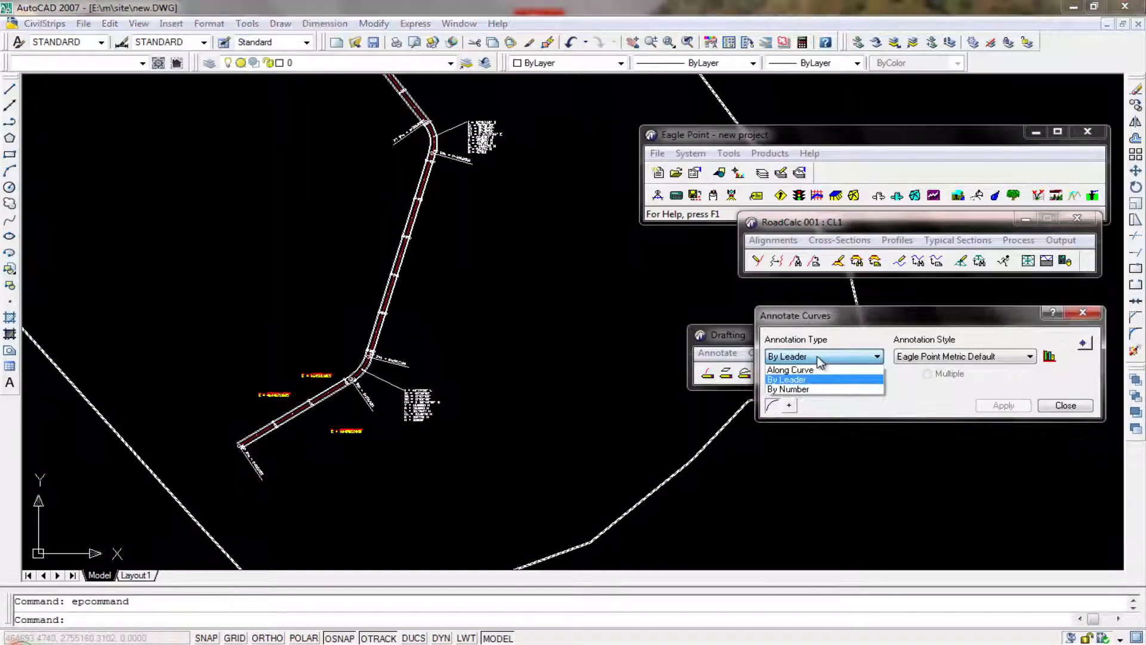
left_click(809, 389)
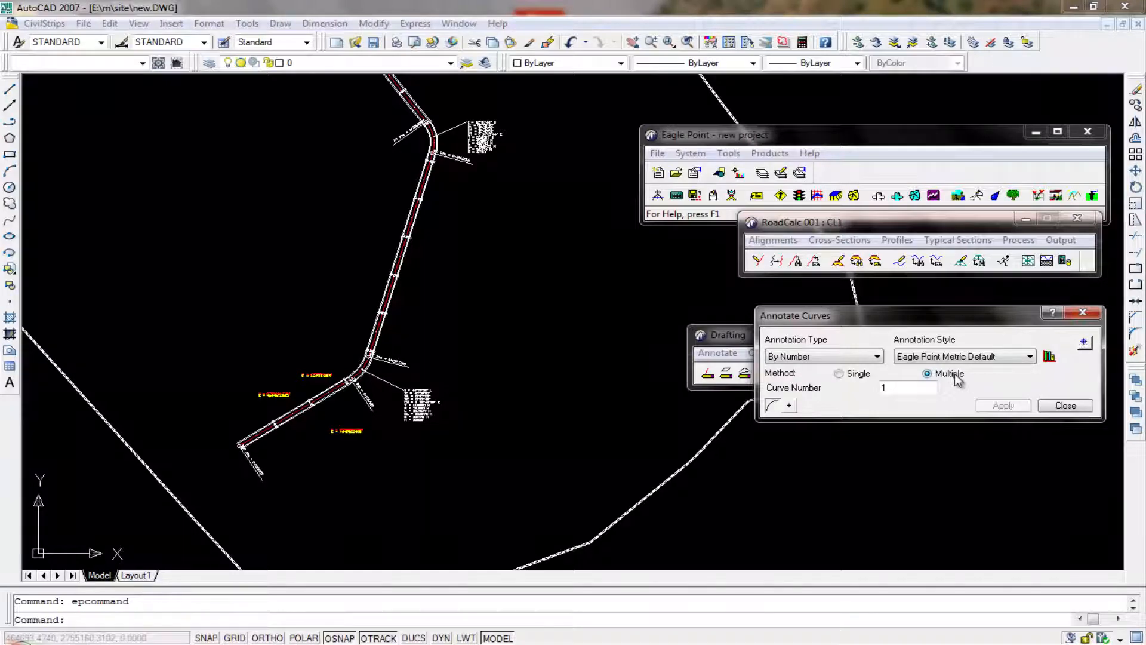
left_click(806, 357)
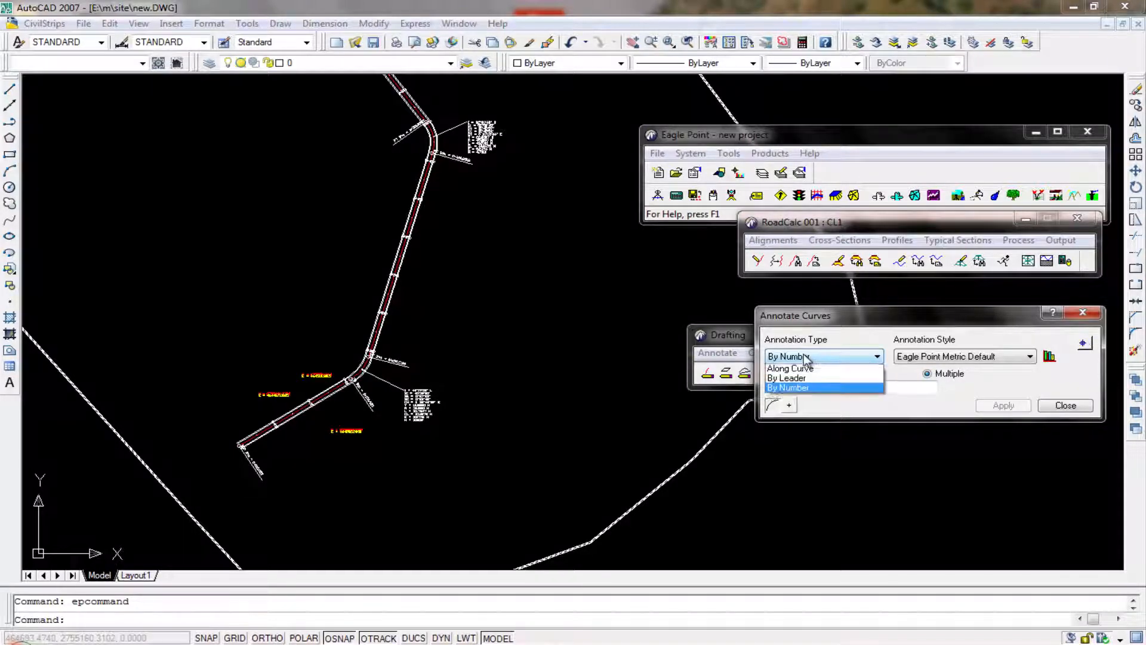
left_click(806, 357)
left_click(805, 359)
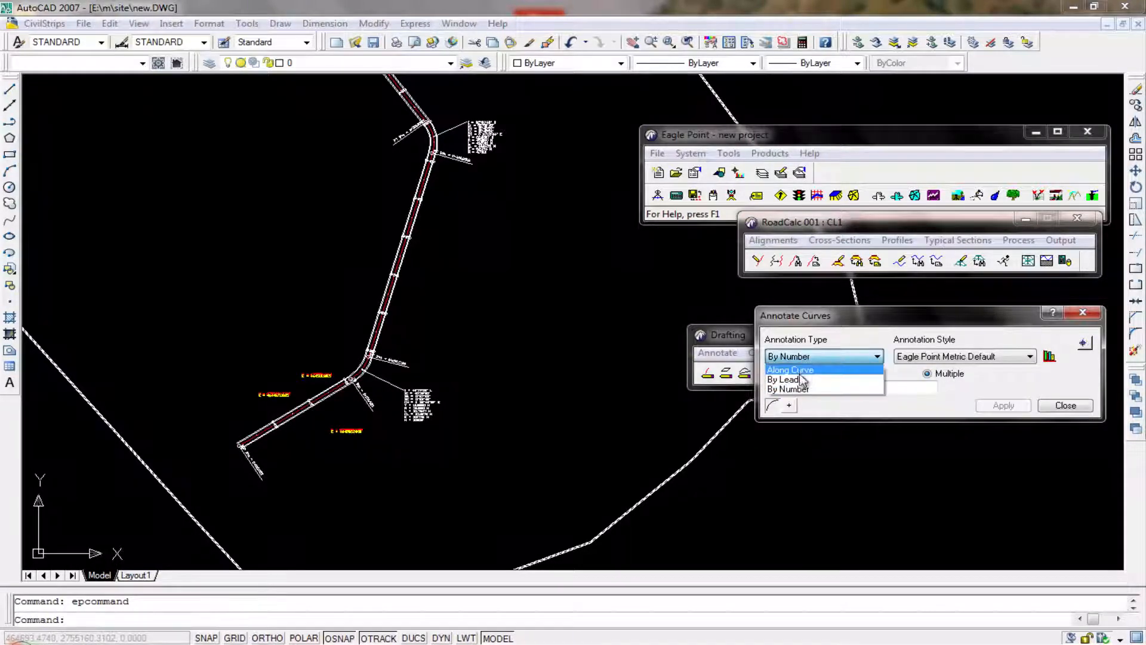
left_click(803, 380)
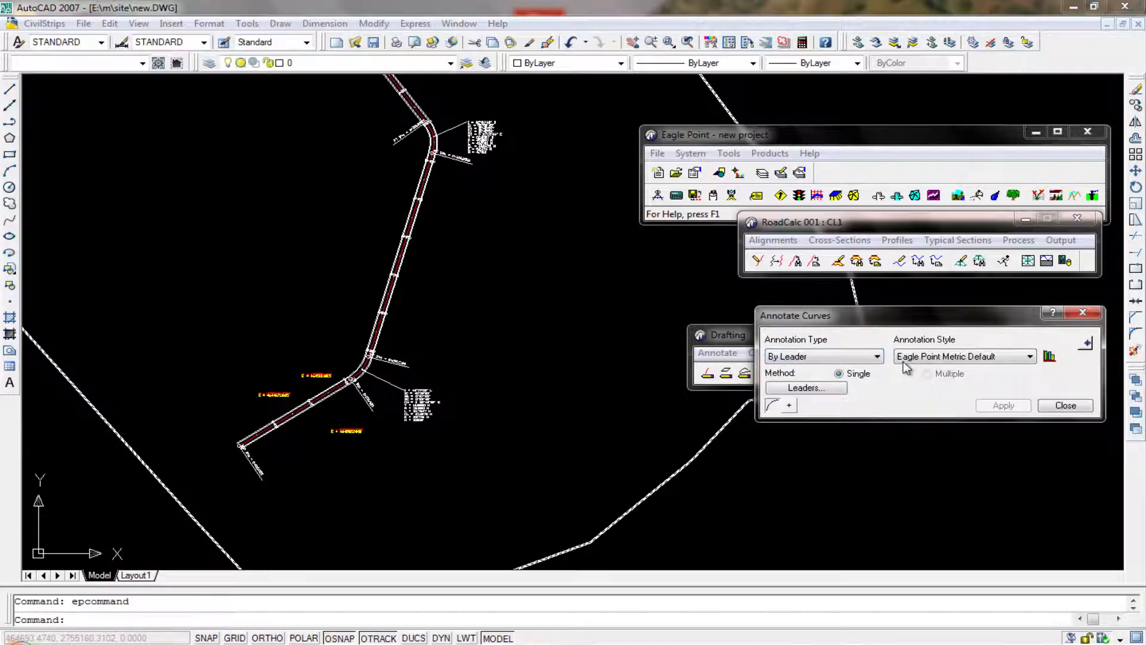
left_click(834, 359)
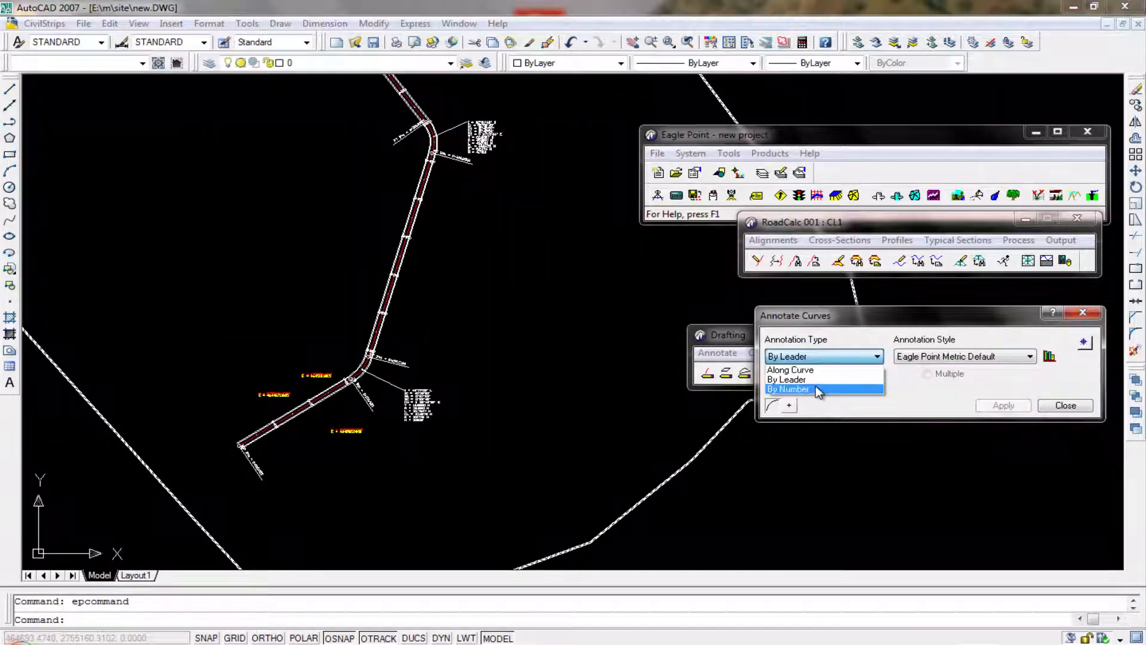
left_click(816, 385)
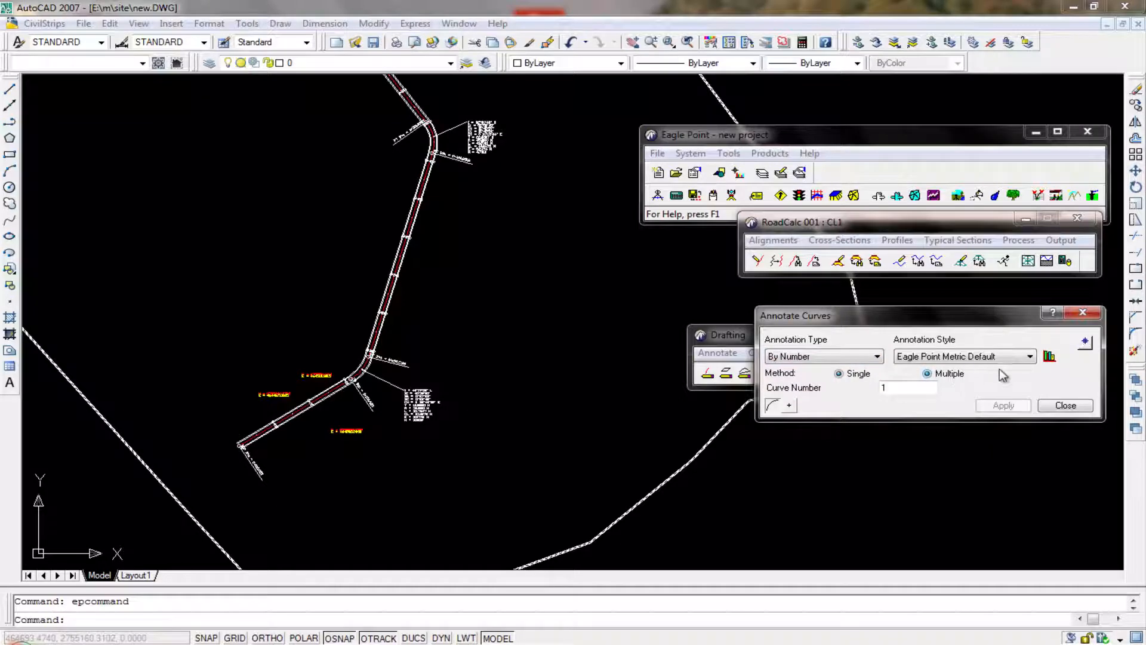
Step: Number the curves of the selected road centerline in the Eagle Point Metric Default style
left_click(1083, 343)
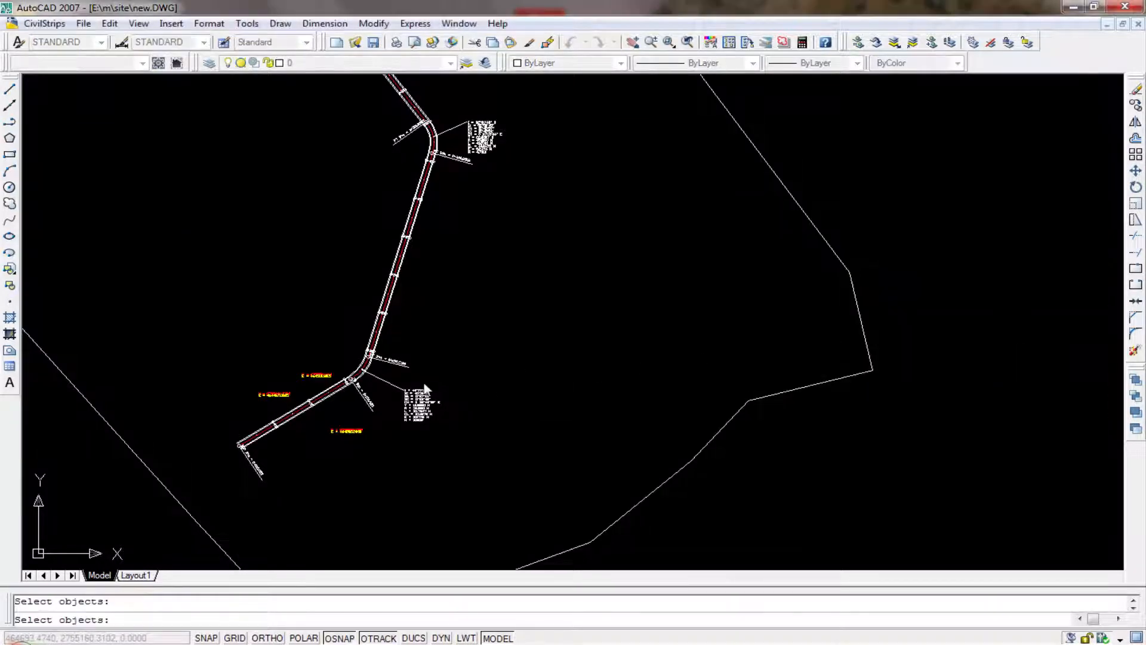
scroll(421, 385, "up", 5)
scroll(338, 389, "up", 5)
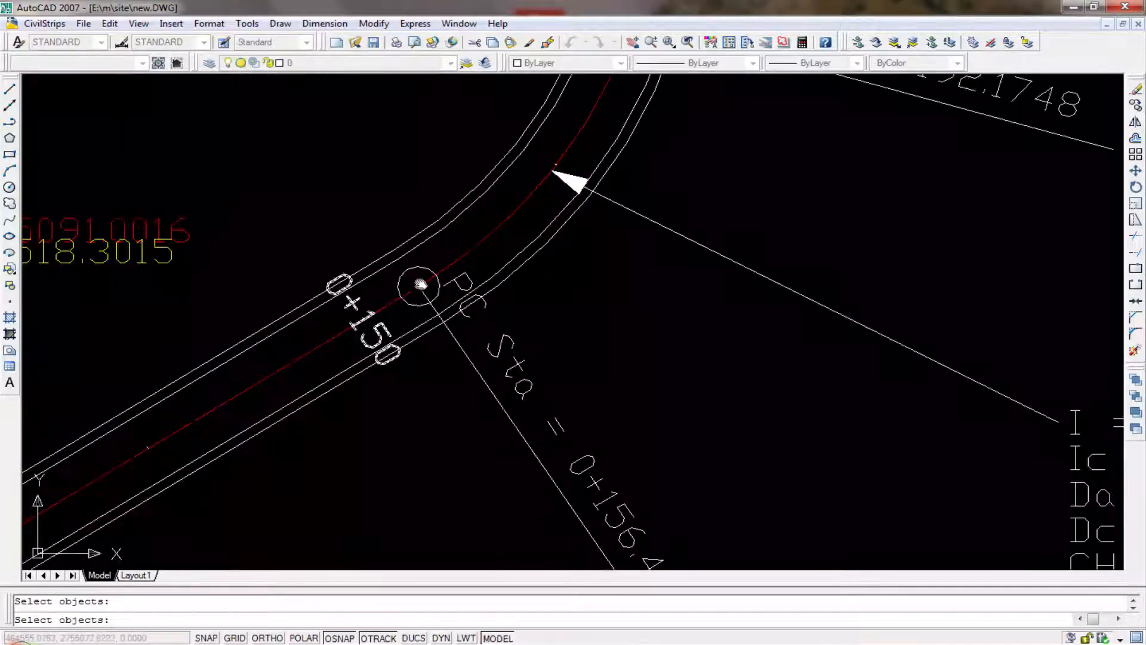
left_click(483, 245)
left_click(483, 243)
key("Return")
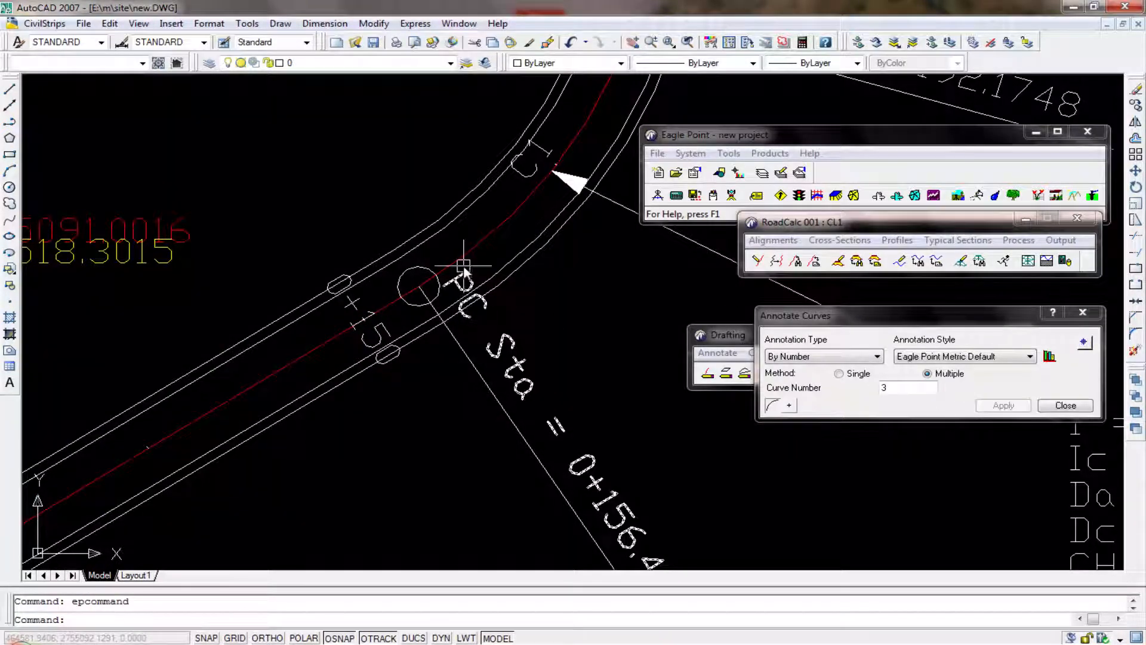
Step: Examine the number labels at the road's curves and along its upper straight, and close the curve annotation settings
scroll(507, 240, "down", 5)
mouse_move(506, 243)
middle_mouse_down()
mouse_move(504, 269)
mouse_move(346, 561)
middle_mouse_up()
scroll(420, 364, "down", 4)
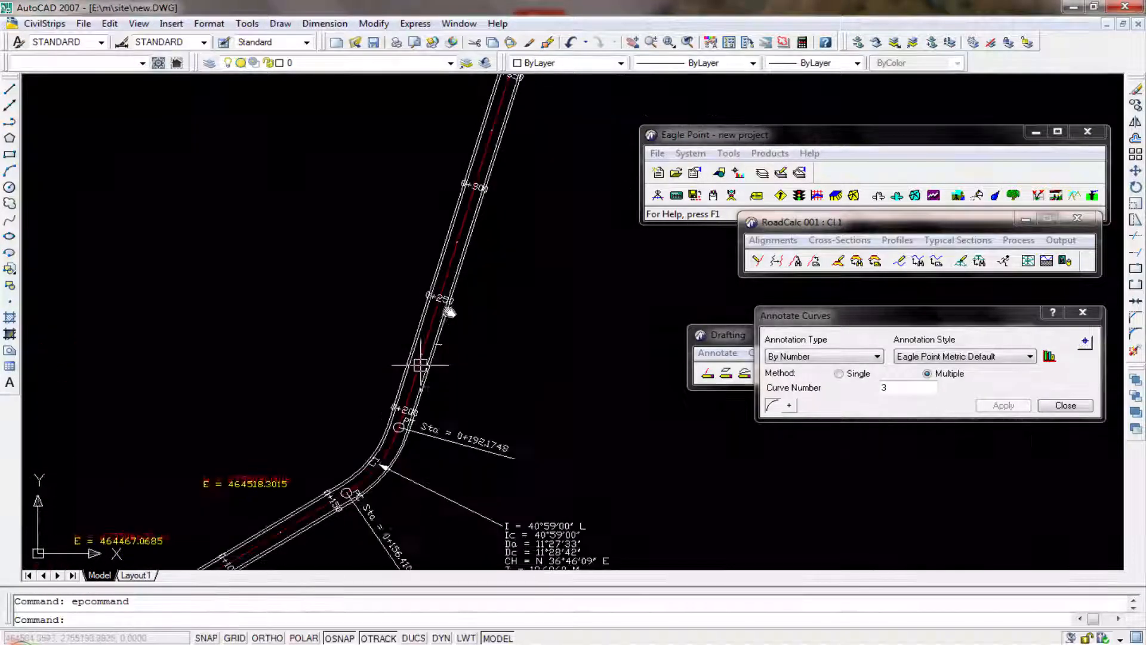
middle_click_drag(456, 245, 389, 561)
scroll(436, 315, "up", 4)
scroll(504, 257, "up", 4)
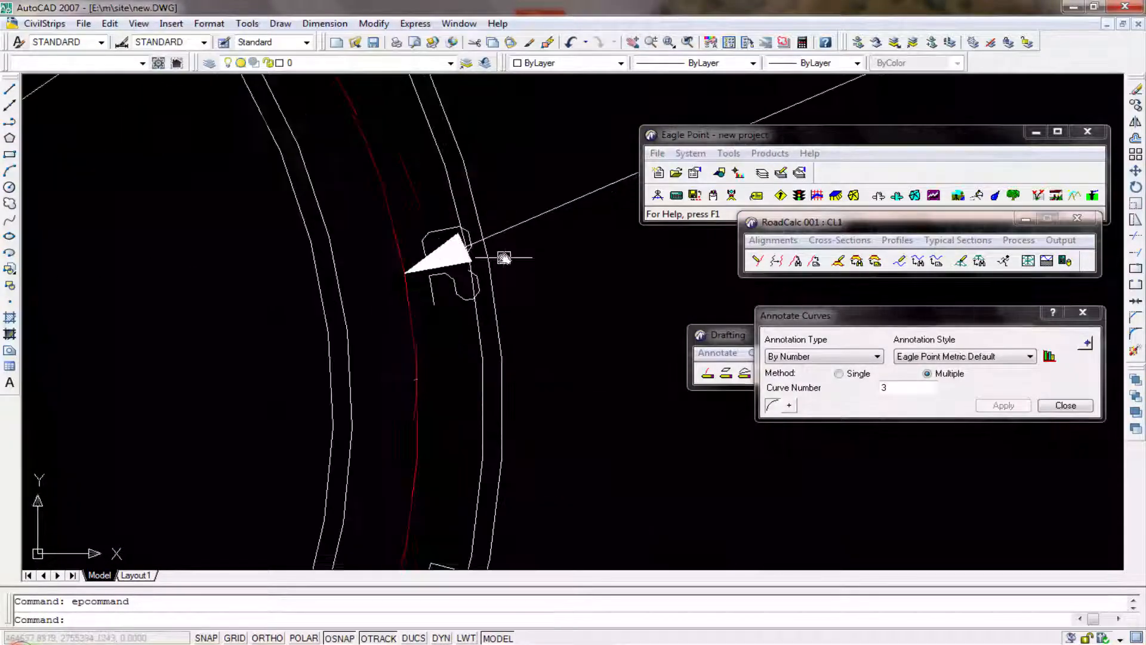
scroll(459, 303, "down", 5)
mouse_move(502, 260)
middle_mouse_down()
mouse_move(461, 299)
mouse_move(459, 246)
middle_mouse_up()
scroll(458, 354, "down", 4)
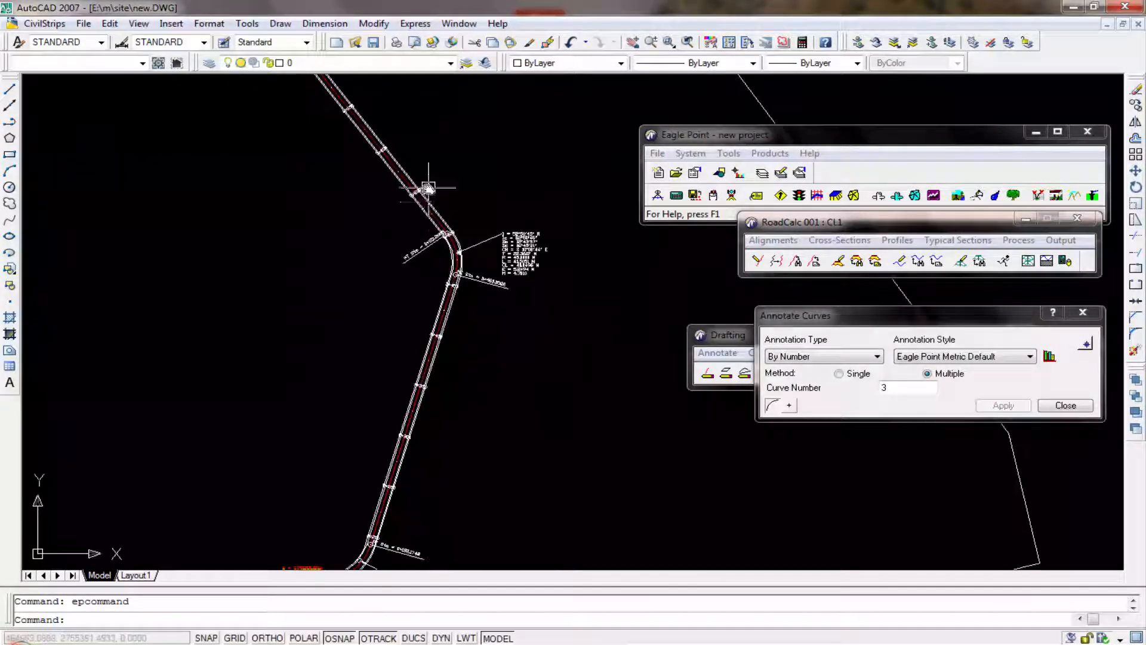
scroll(353, 143, "up", 2)
middle_click_drag(354, 144, 382, 302)
scroll(384, 322, "up", 6)
scroll(378, 325, "down", 10)
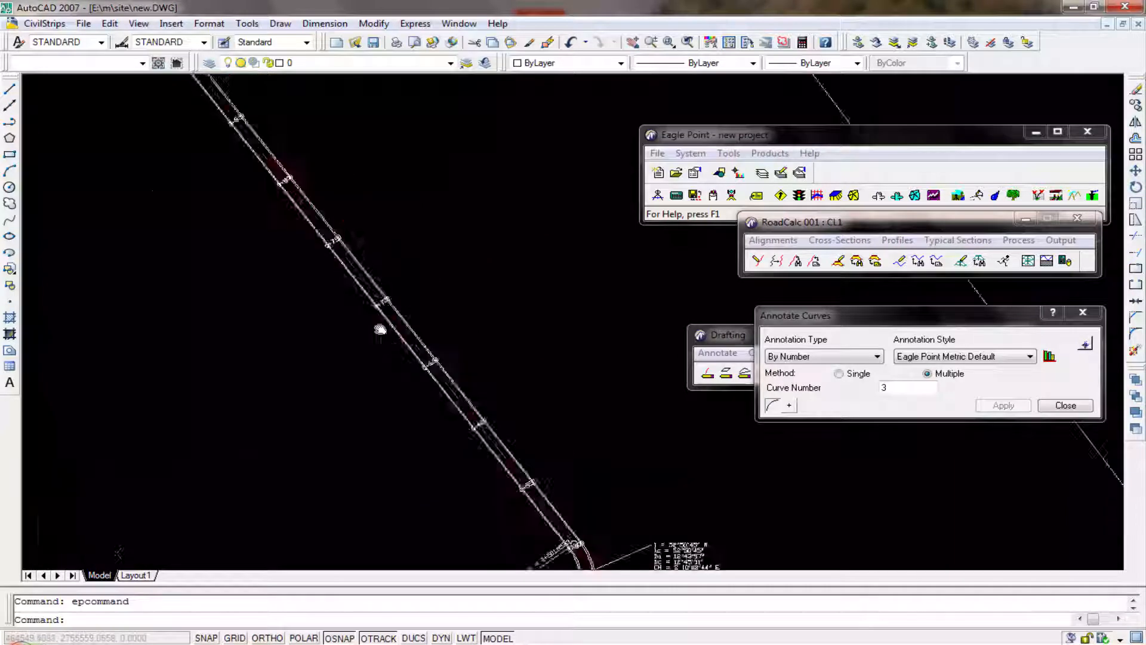
left_click(1067, 408)
double_click(722, 459)
middle_click_drag(427, 506, 461, 385)
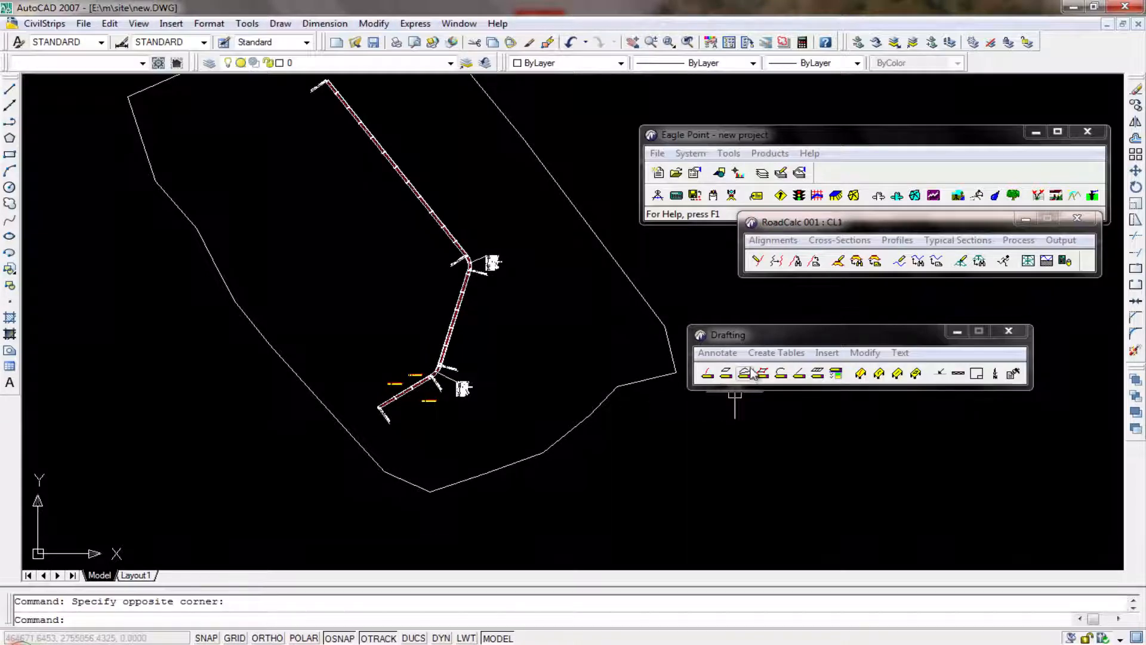
Step: Start a curve table in the Eagle Point English Default style with AutoCAD as the selection method
left_click(777, 353)
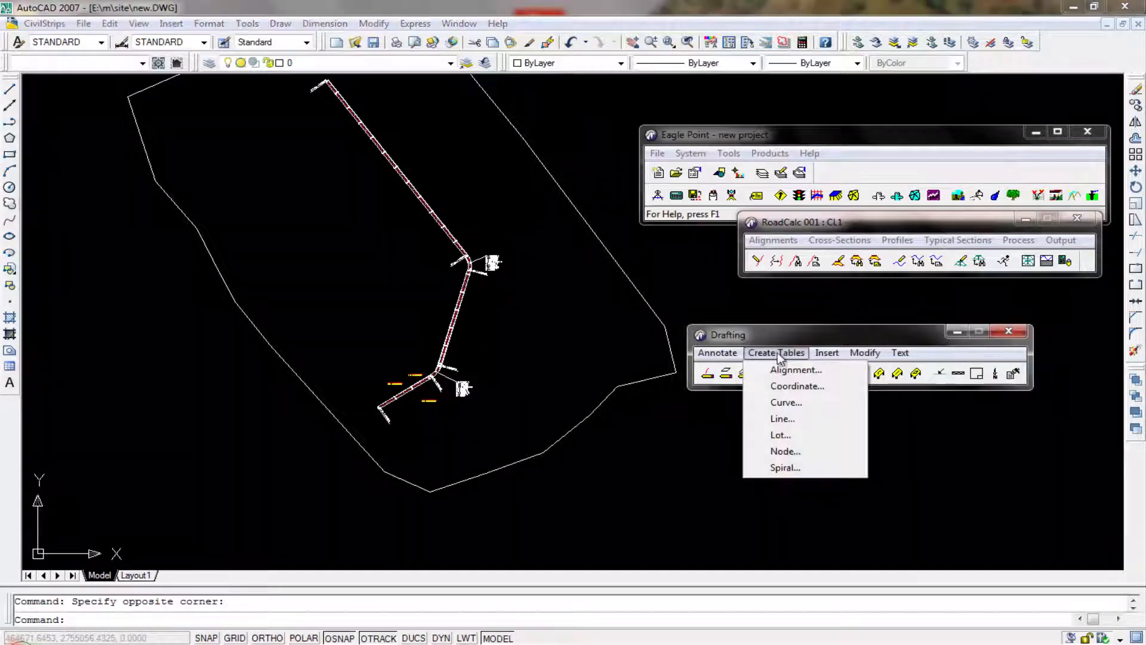
left_click(773, 401)
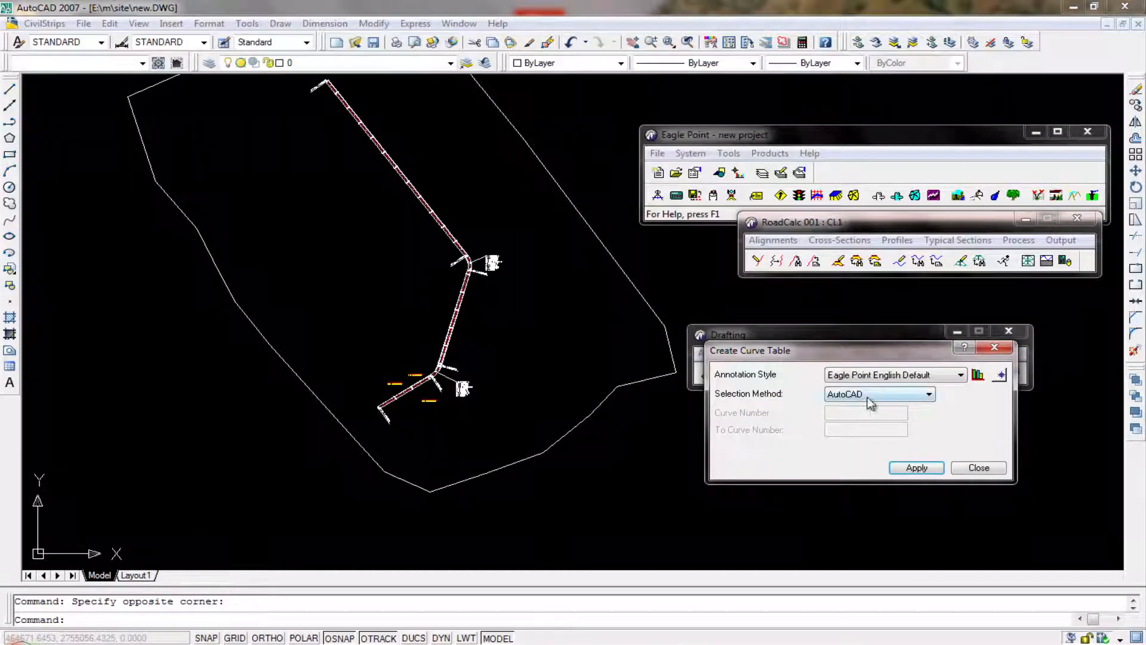
left_click(869, 399)
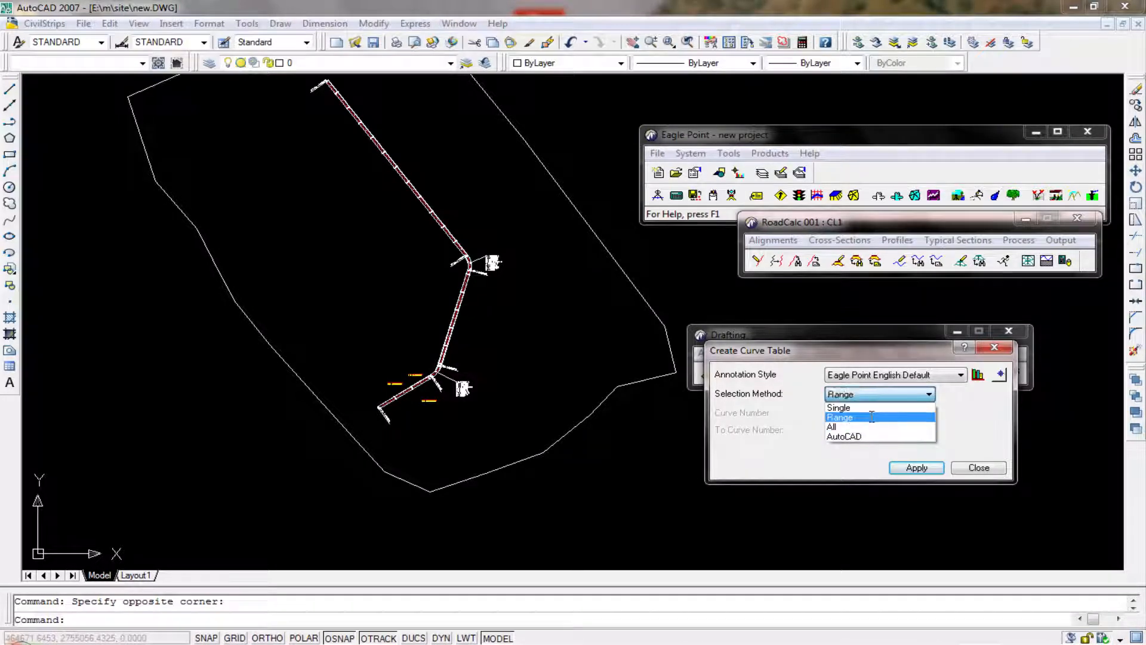
left_click(872, 416)
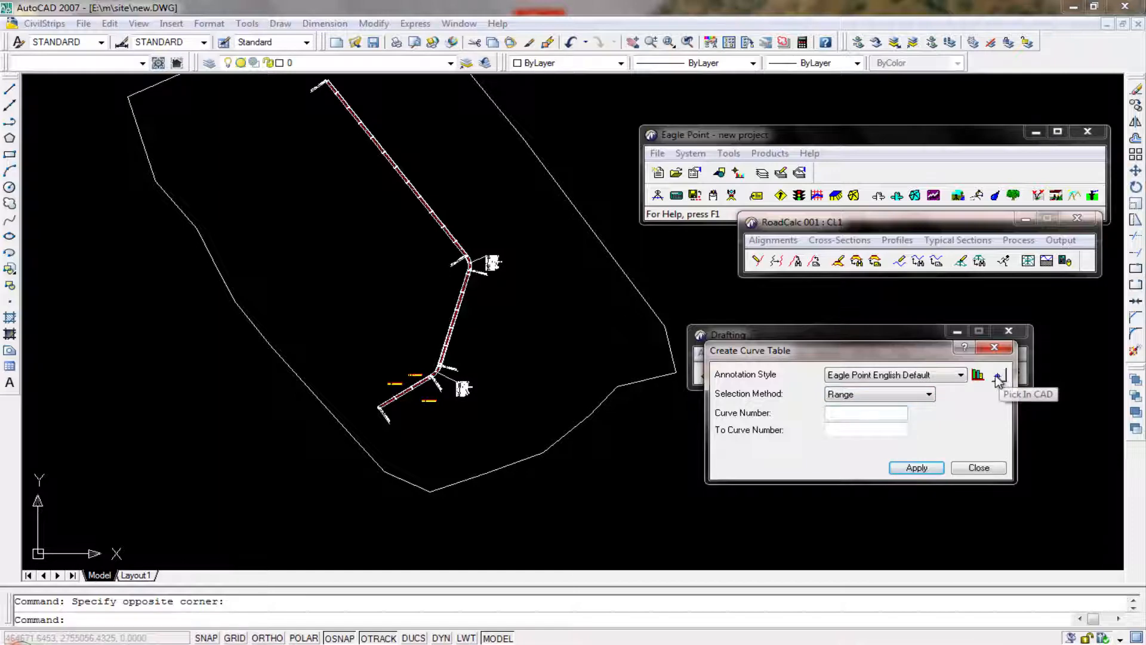
left_click(890, 395)
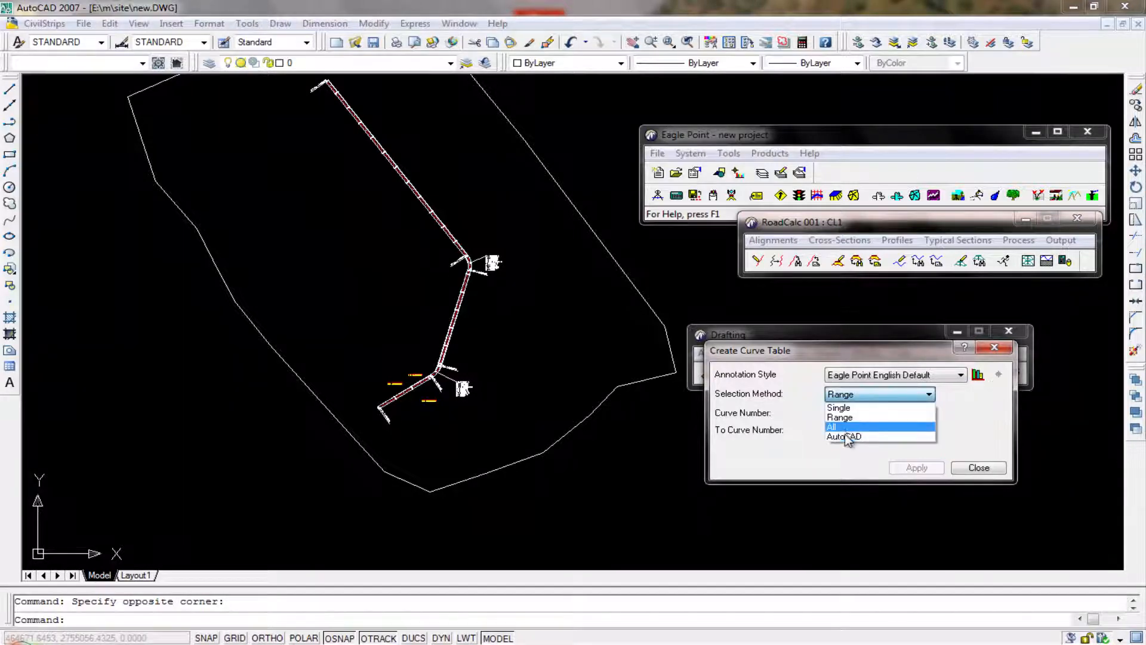
left_click(846, 437)
Step: Select the road centerline near the first curve as the source for the curve table
left_click(1001, 375)
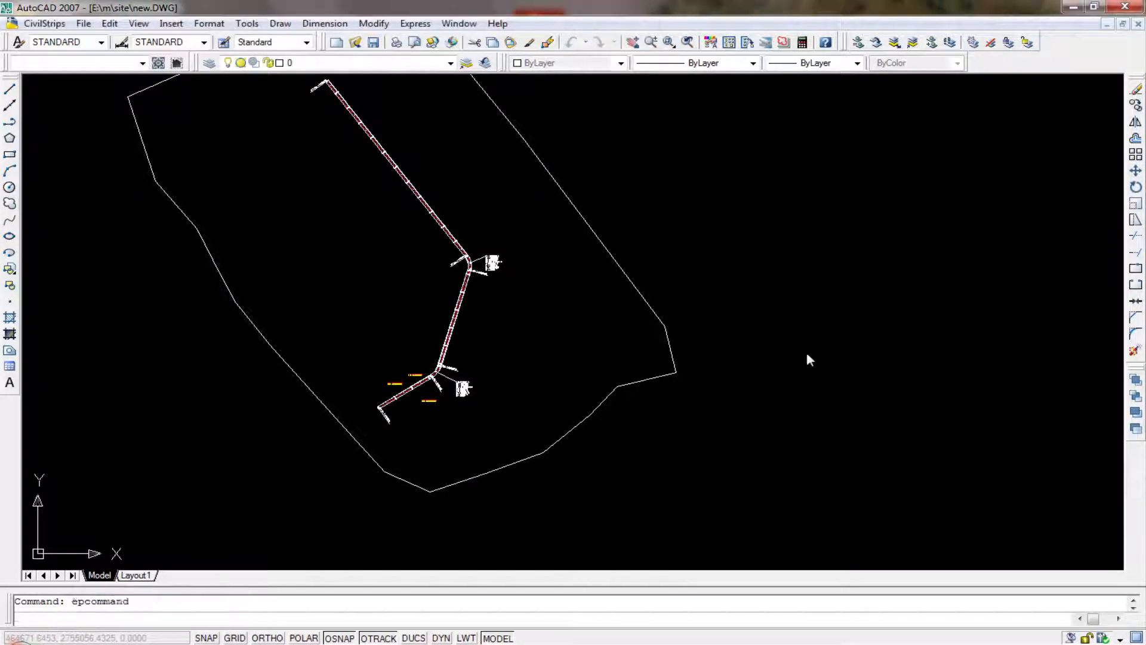
scroll(477, 287, "up", 6)
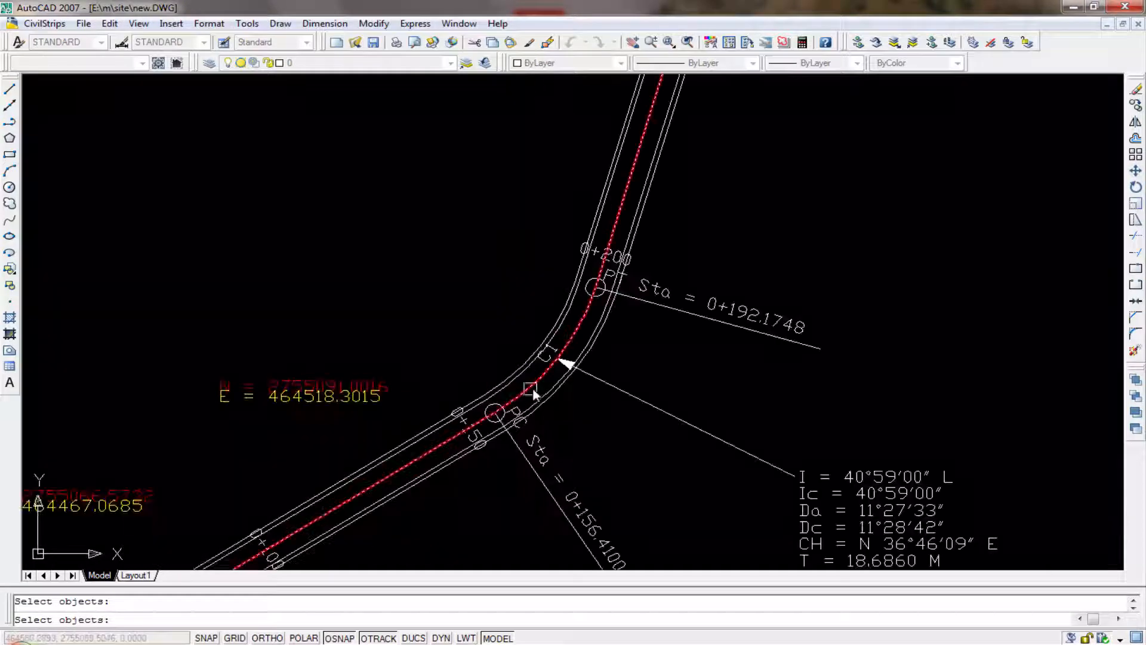
left_click(533, 388)
scroll(542, 374, "down", 5)
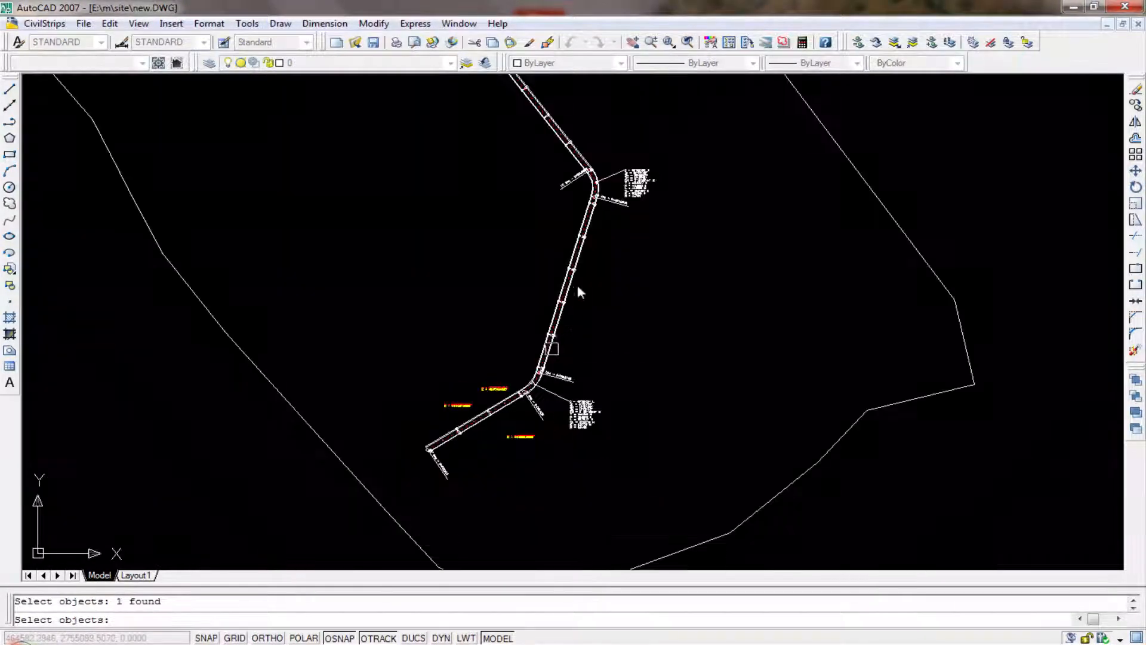
middle_click_drag(603, 206, 602, 256)
scroll(603, 256, "up", 1)
middle_click_drag(699, 355, 532, 356)
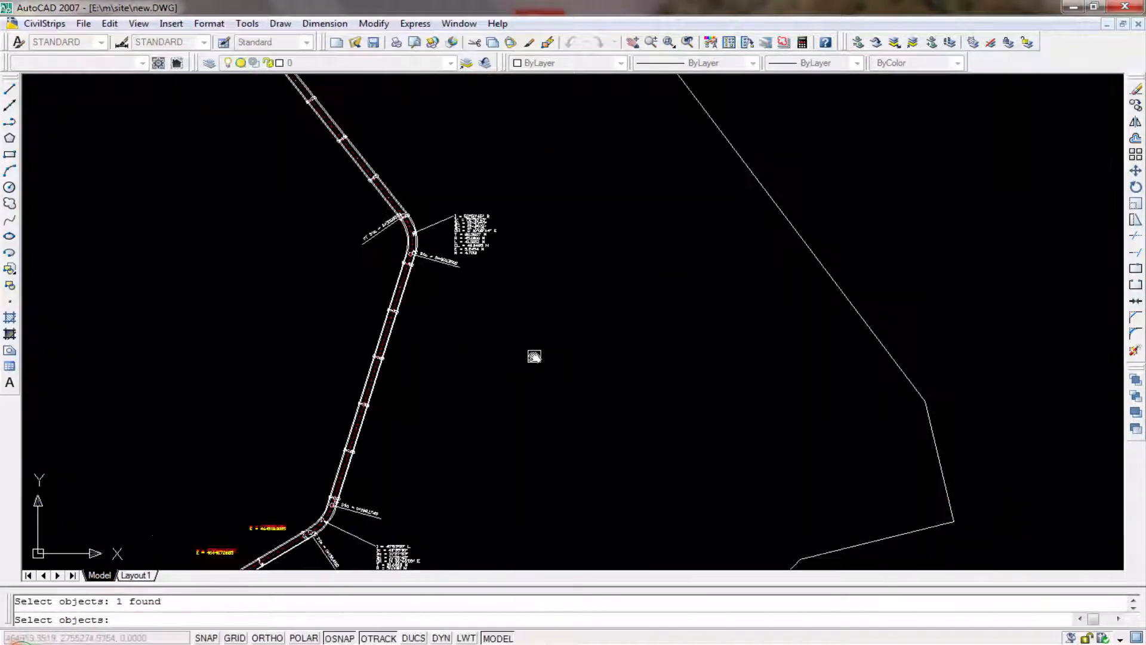
key("Return")
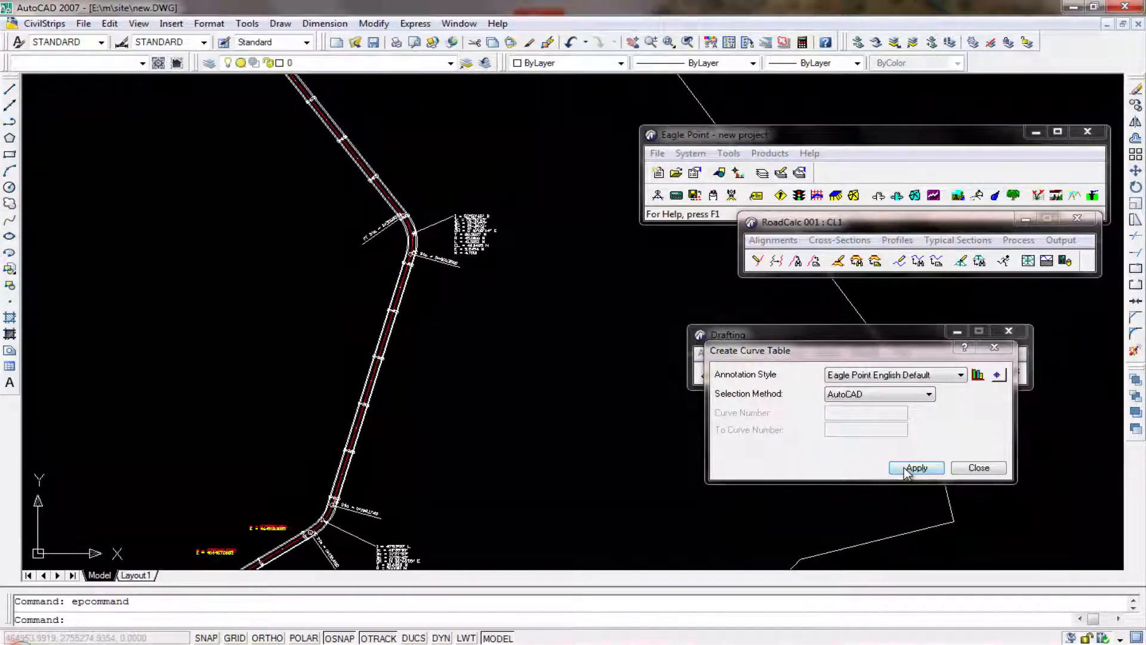
Step: Insert the curve table in the empty area east of the site boundary
left_click(904, 468)
scroll(442, 383, "down", 2)
middle_click_drag(444, 384, 196, 403)
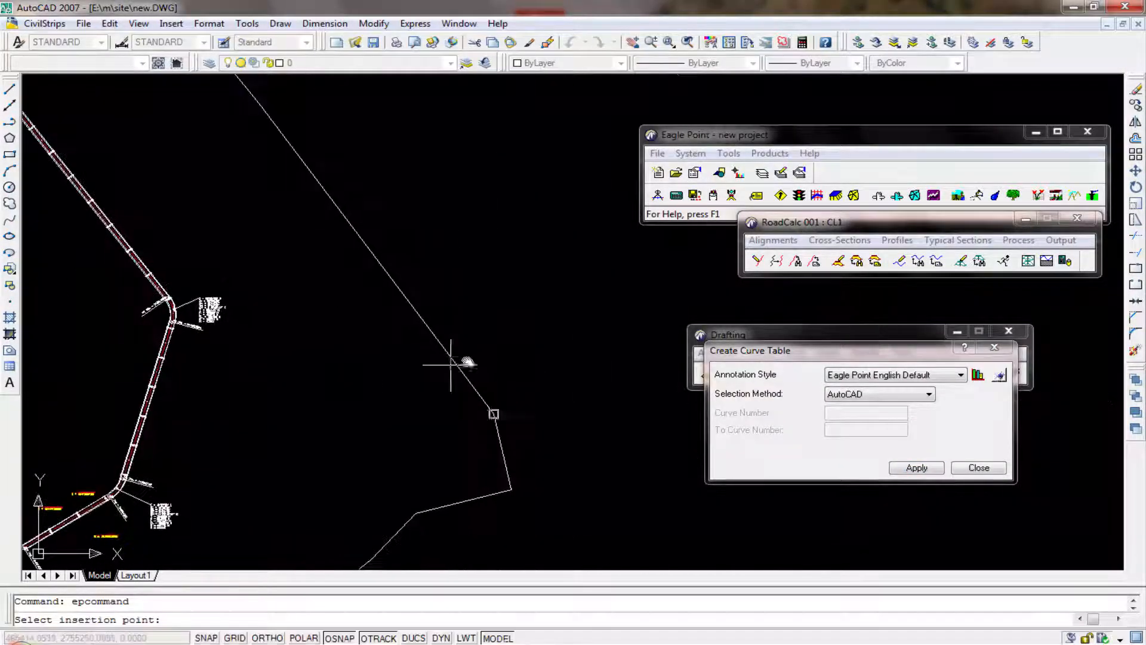
left_click(514, 341)
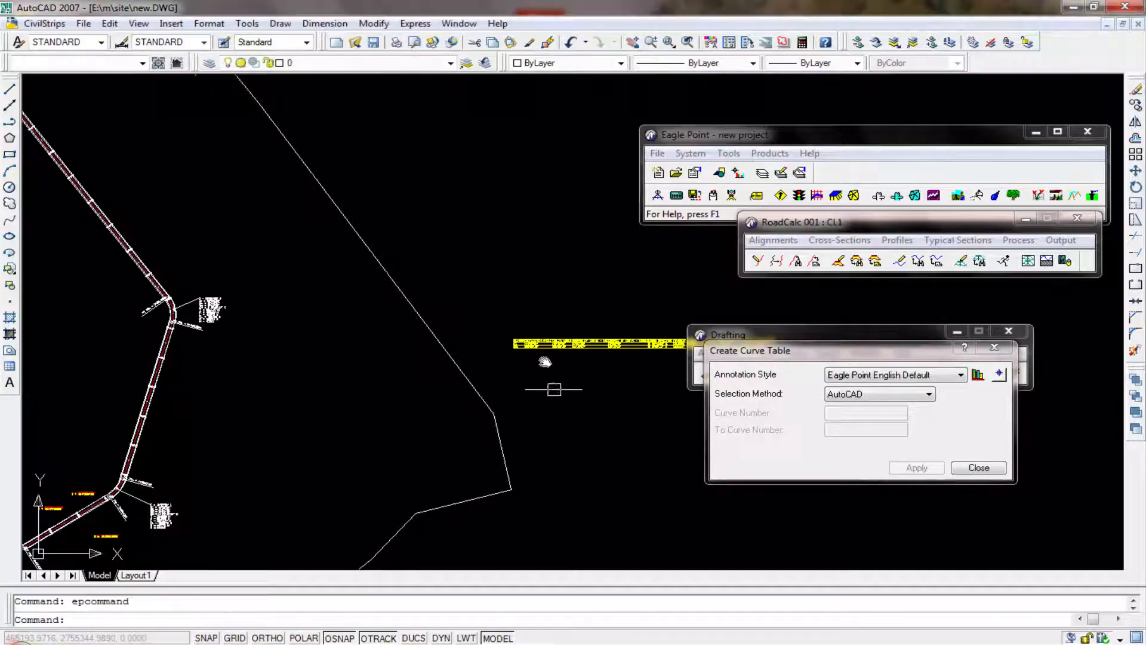
Step: Examine the curve table's number, deflection angle, delta angle and degree of curve columns
scroll(545, 355, "up", 6)
middle_click_drag(553, 340, 480, 349)
scroll(393, 382, "down", 4)
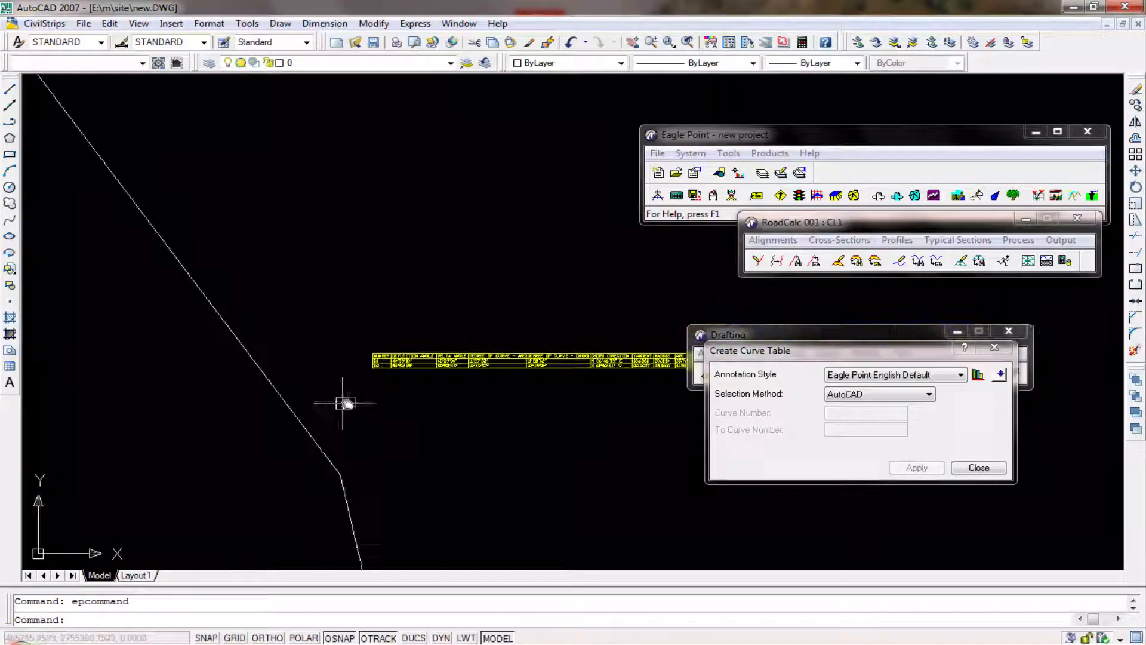
middle_click_drag(345, 404, 397, 377)
scroll(643, 323, "up", 9)
scroll(429, 369, "down", 6)
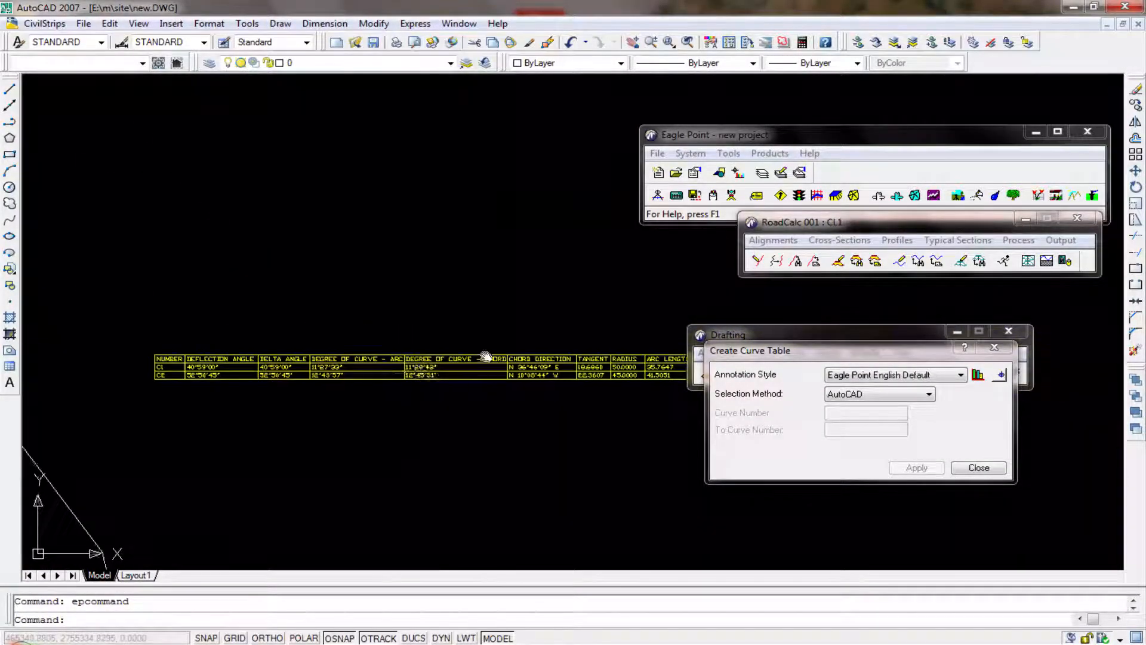
middle_click_drag(486, 357, 551, 340)
scroll(490, 343, "up", 5)
middle_click_drag(422, 383, 554, 383)
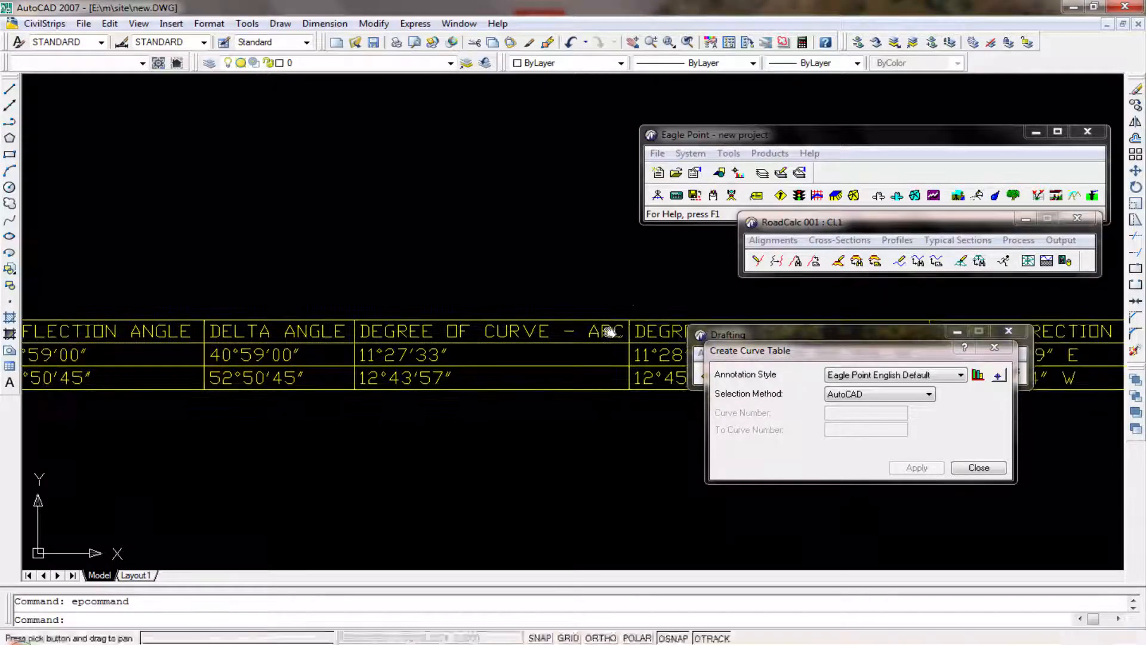
Step: Examine the curve table's columns from chord direction and tangent through mid ordinate, and compare them with the second curve's leader annotation
middle_click_drag(577, 338, 320, 391)
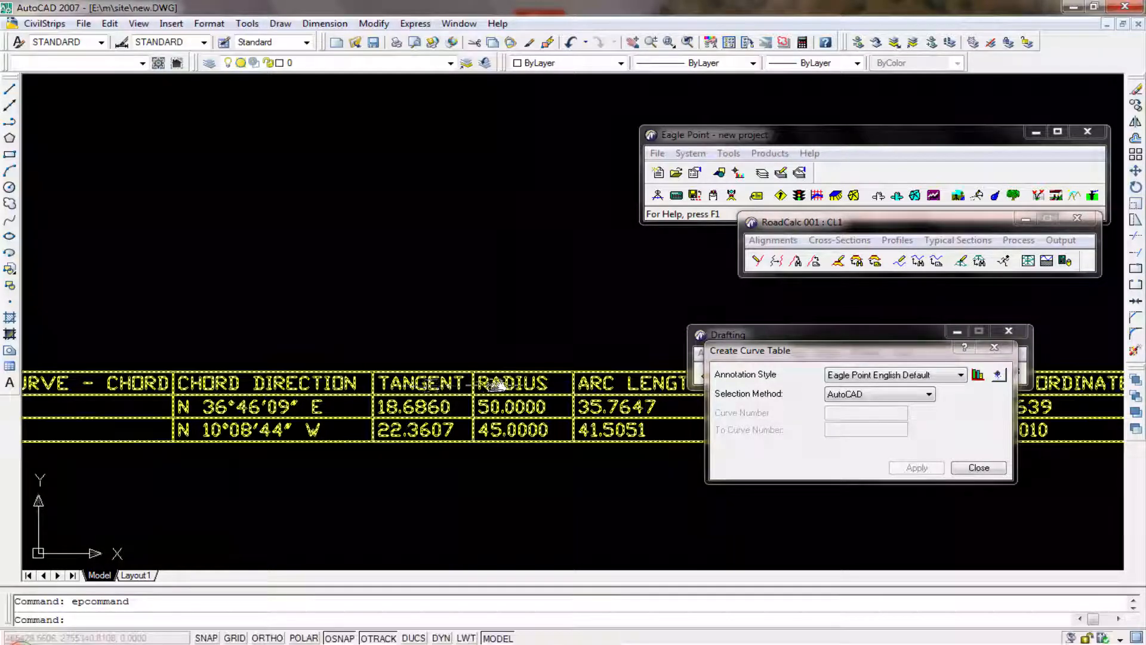
middle_click_drag(490, 385, 350, 394)
middle_click_drag(527, 385, 320, 387)
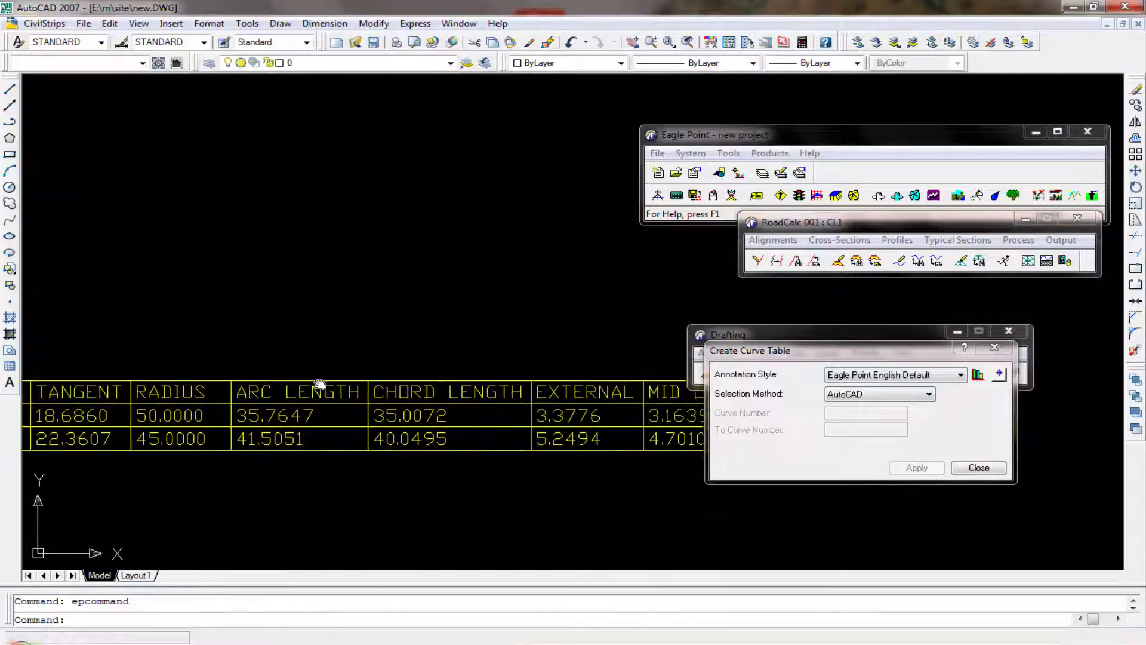
scroll(332, 393, "down", 5)
scroll(623, 377, "up", 3)
middle_click_drag(622, 376, 377, 383)
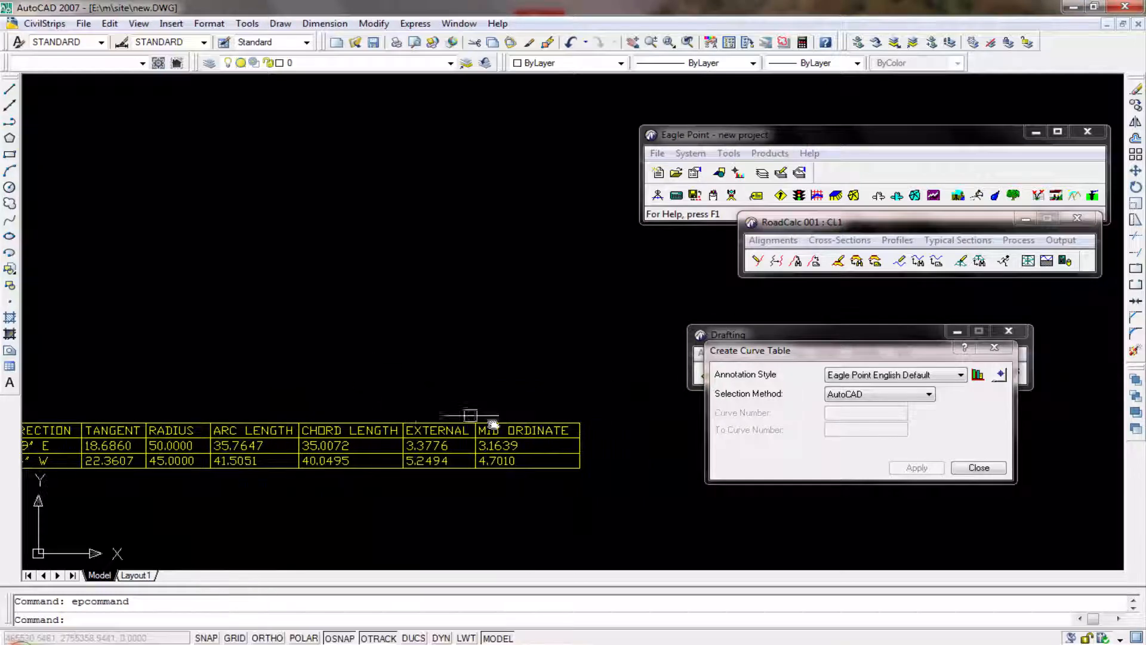
scroll(482, 421, "down", 5)
scroll(235, 338, "up", 5)
scroll(248, 336, "down", 5)
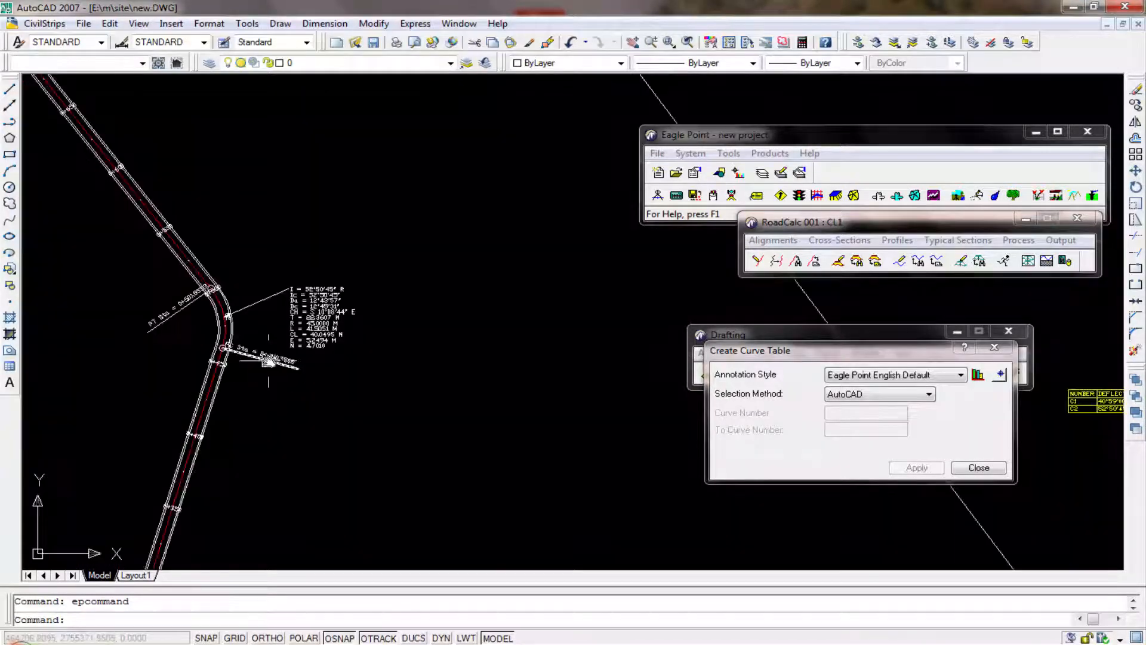
scroll(271, 379, "down", 5)
middle_click_drag(291, 385, 408, 362)
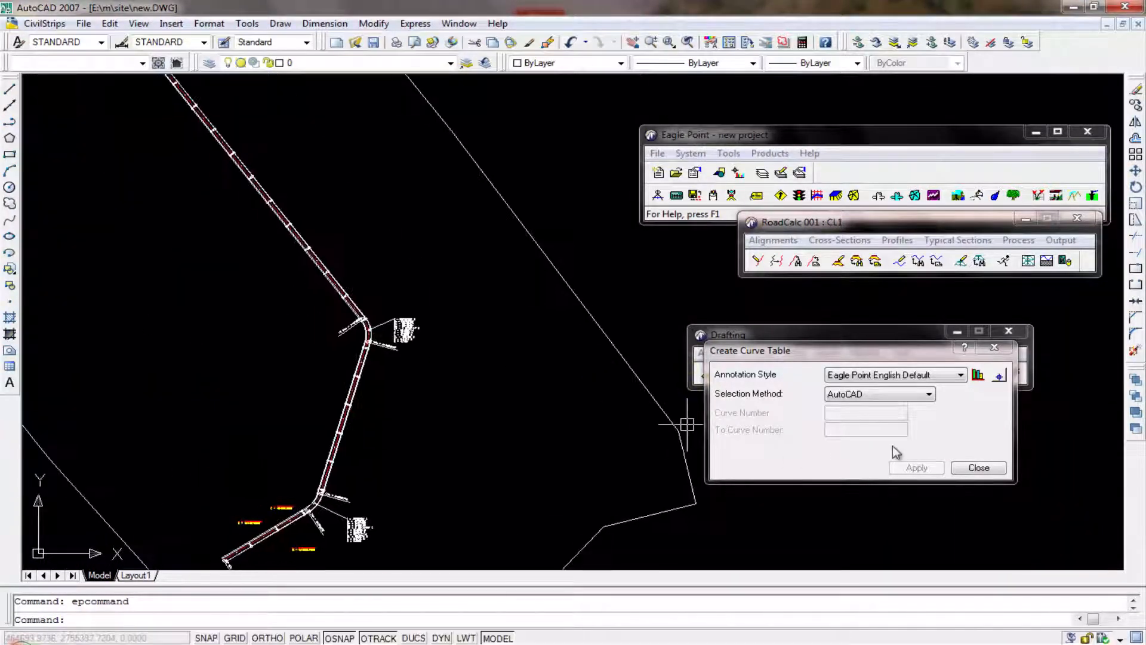
Step: Close the curve table setup and set up line annotation by leader with the single method and the Eagle Point Metric Default style
left_click(979, 467)
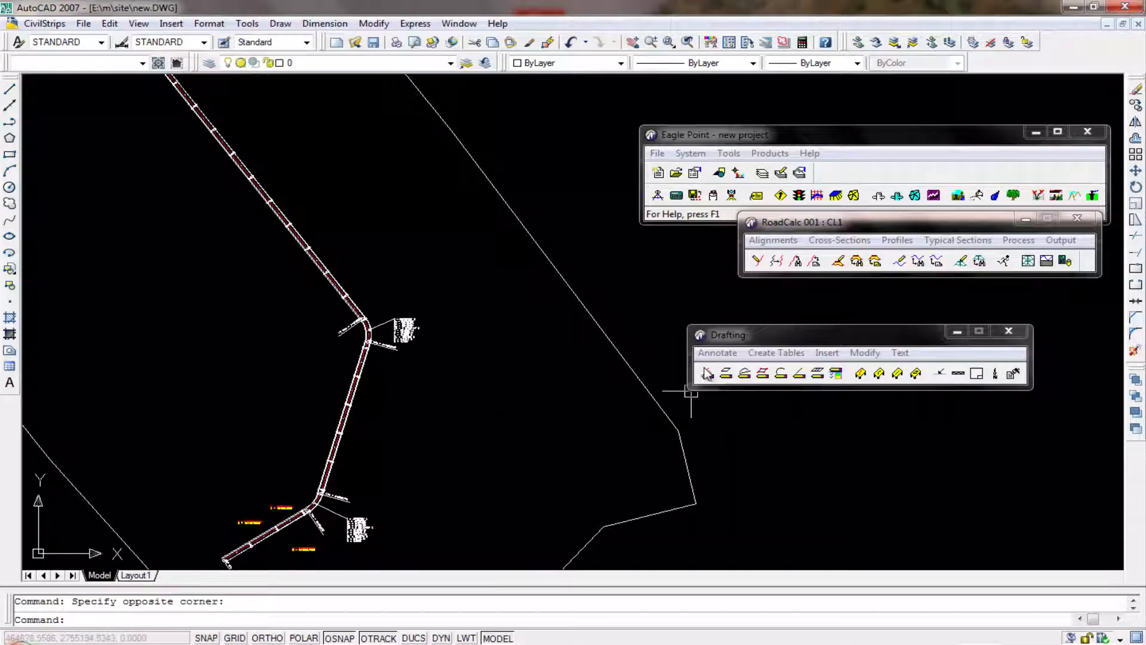
left_click(719, 353)
left_click(734, 452)
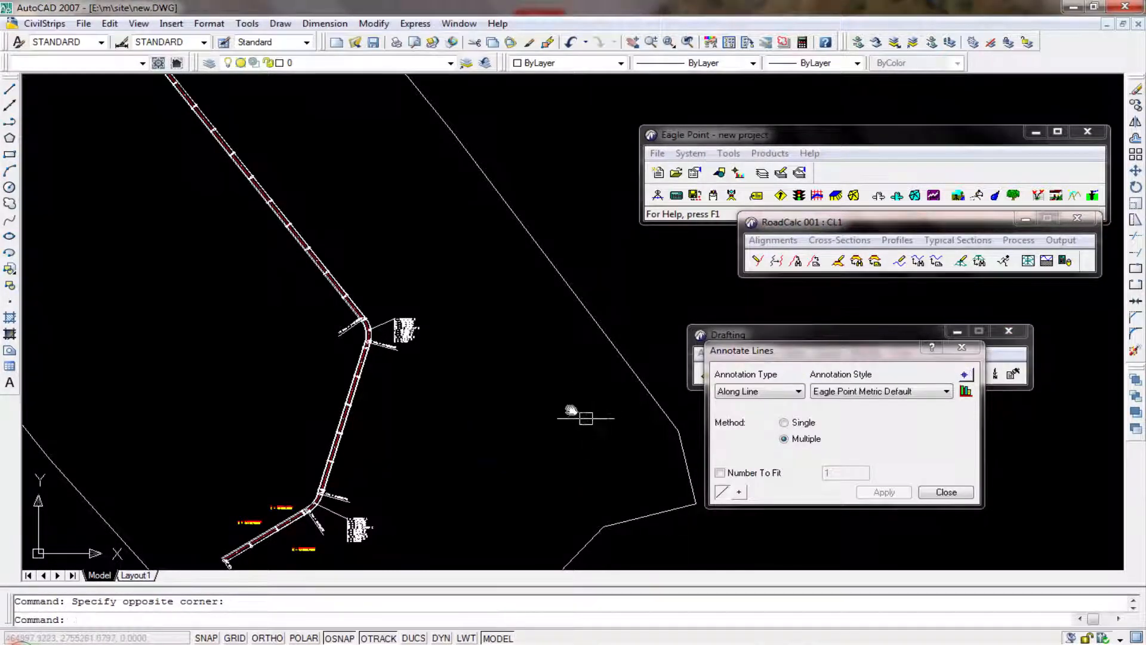
scroll(289, 525, "up", 5)
mouse_move(289, 526)
middle_mouse_down()
mouse_move(292, 433)
mouse_move(391, 381)
mouse_move(332, 412)
middle_mouse_up()
scroll(275, 427, "up", 3)
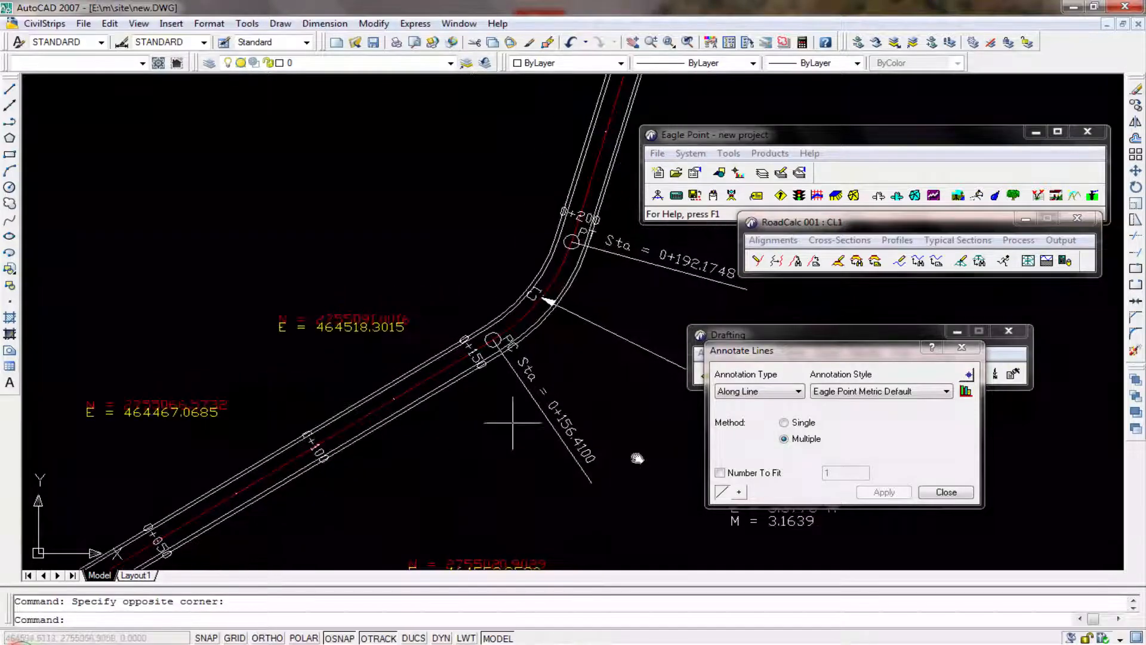
left_click(804, 423)
left_click(782, 392)
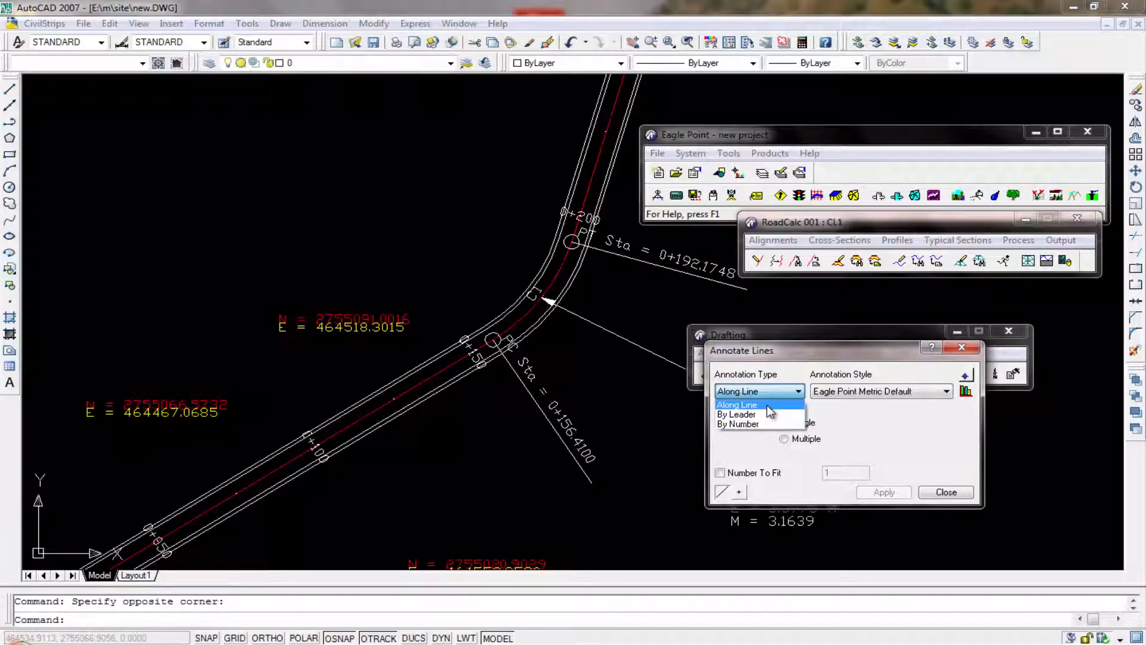
left_click(797, 405)
left_click(799, 393)
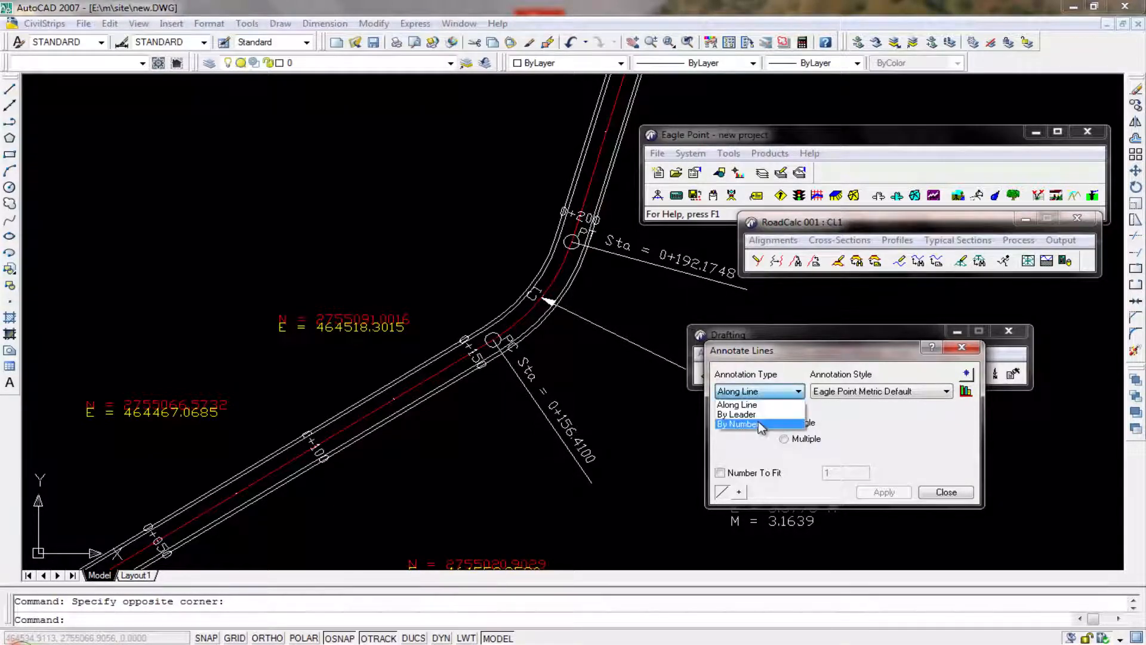
left_click(762, 415)
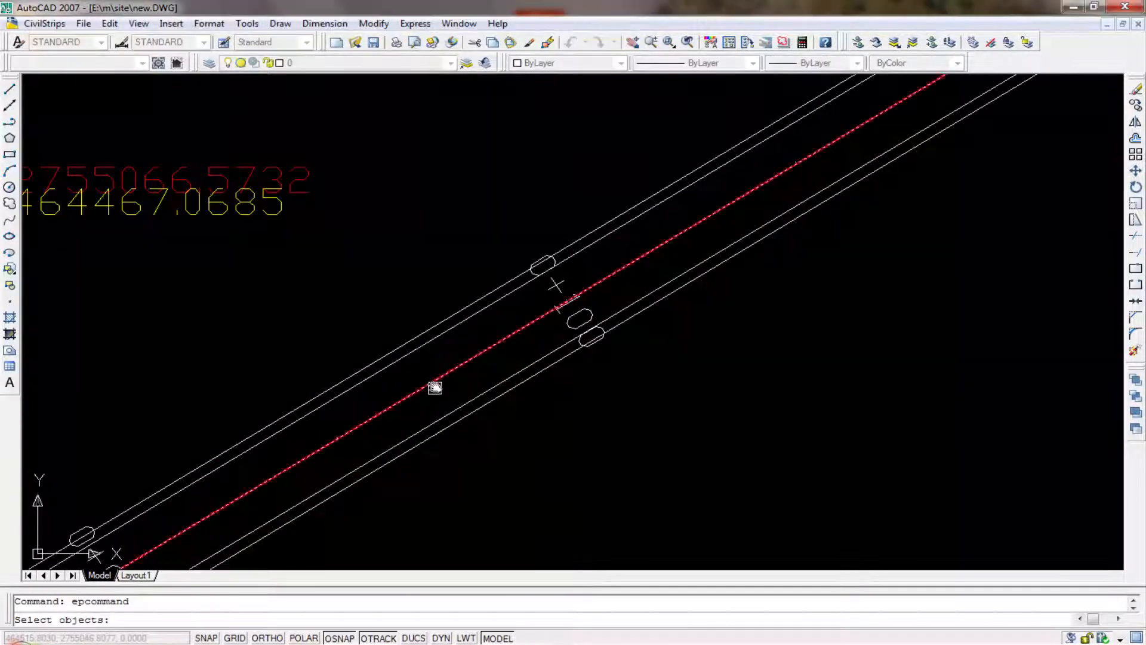
Step: Annotate the first tangent's bearing and length with a leader between stations 0+050 and 0+100, placing the text south of the road
right_click(434, 387)
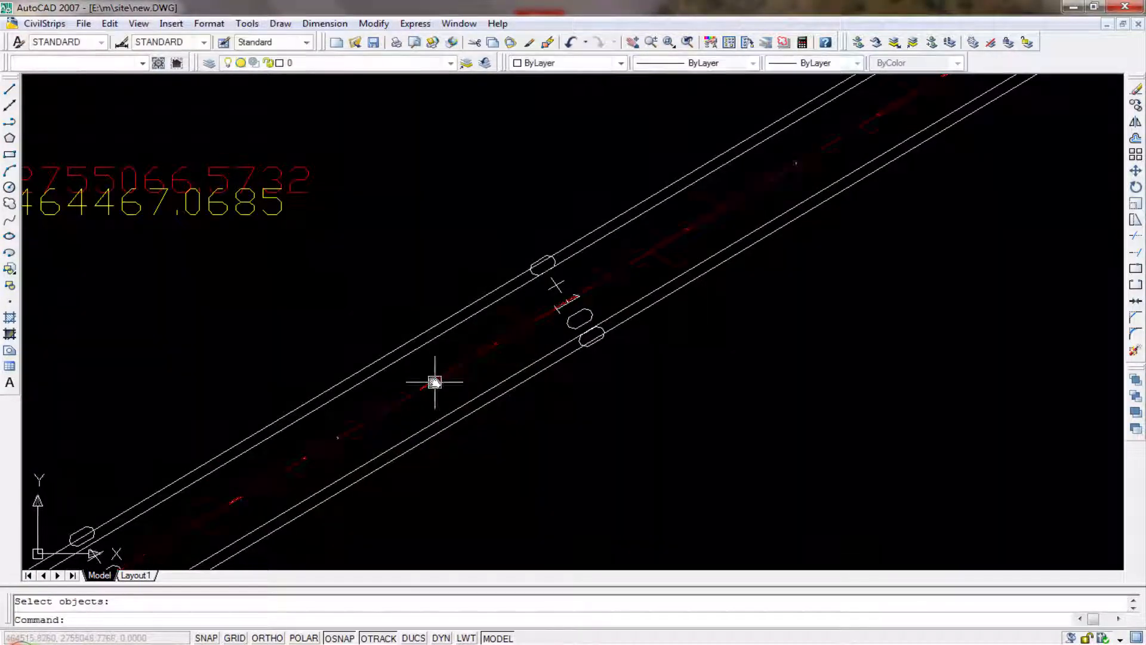
scroll(436, 388, "down", 4)
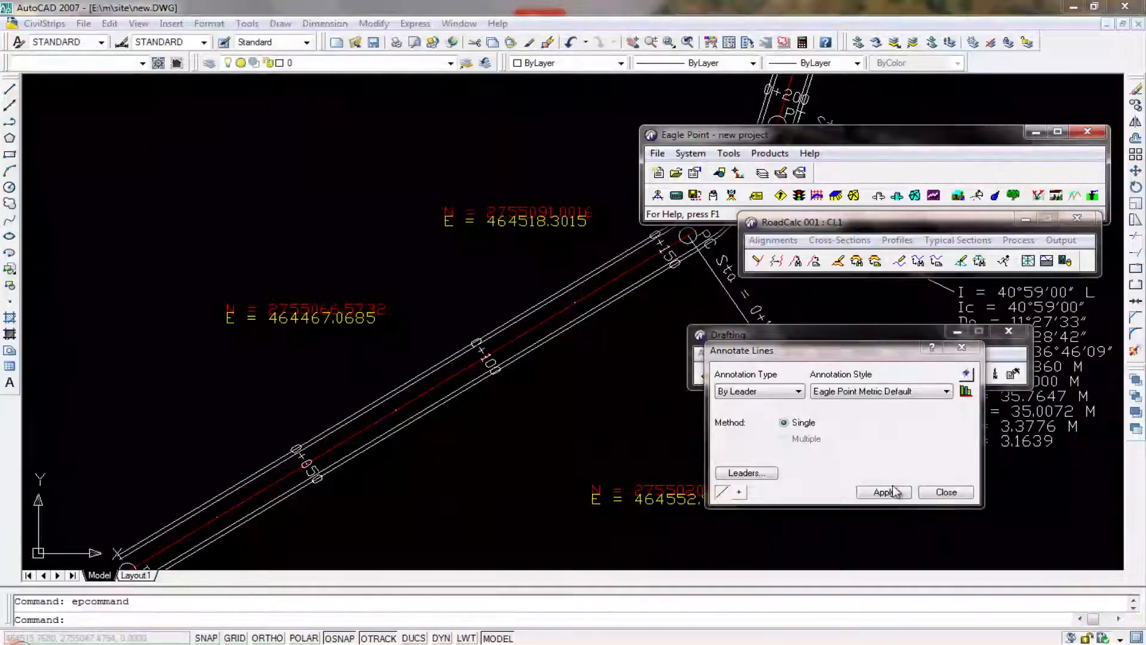
left_click(894, 490)
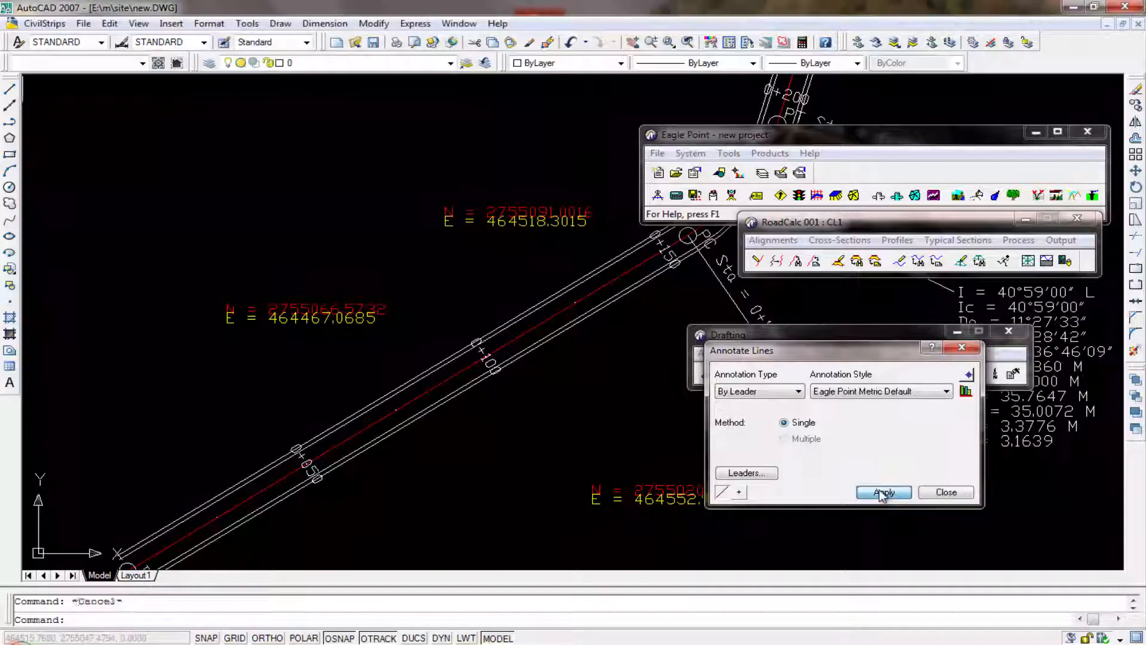
left_click(439, 390)
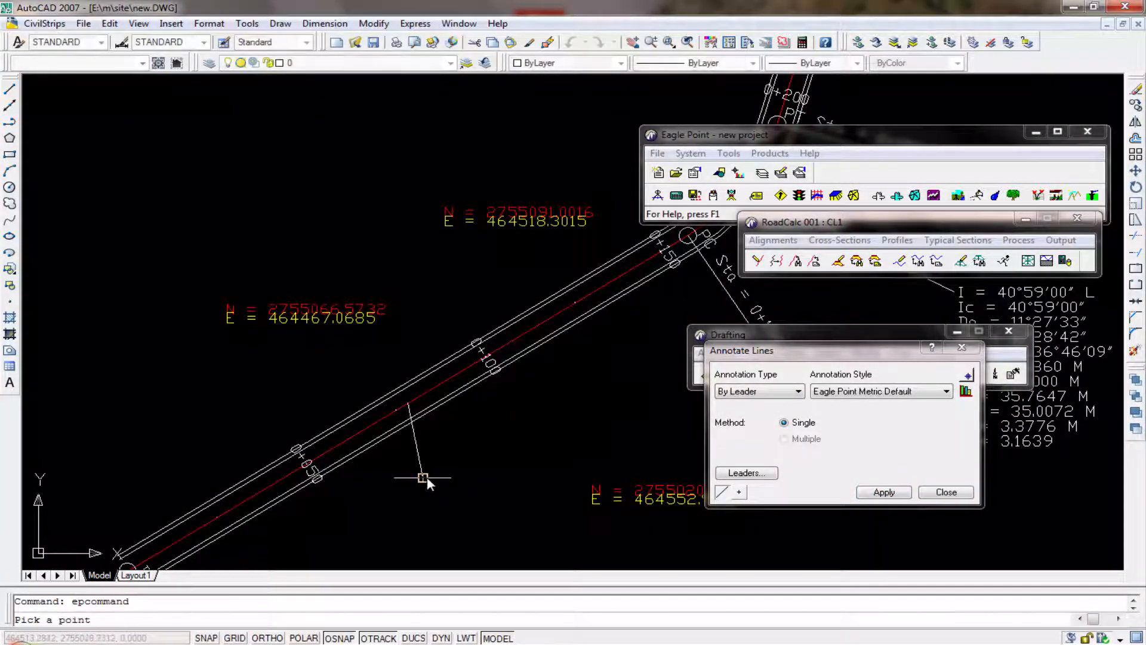
left_click(424, 478)
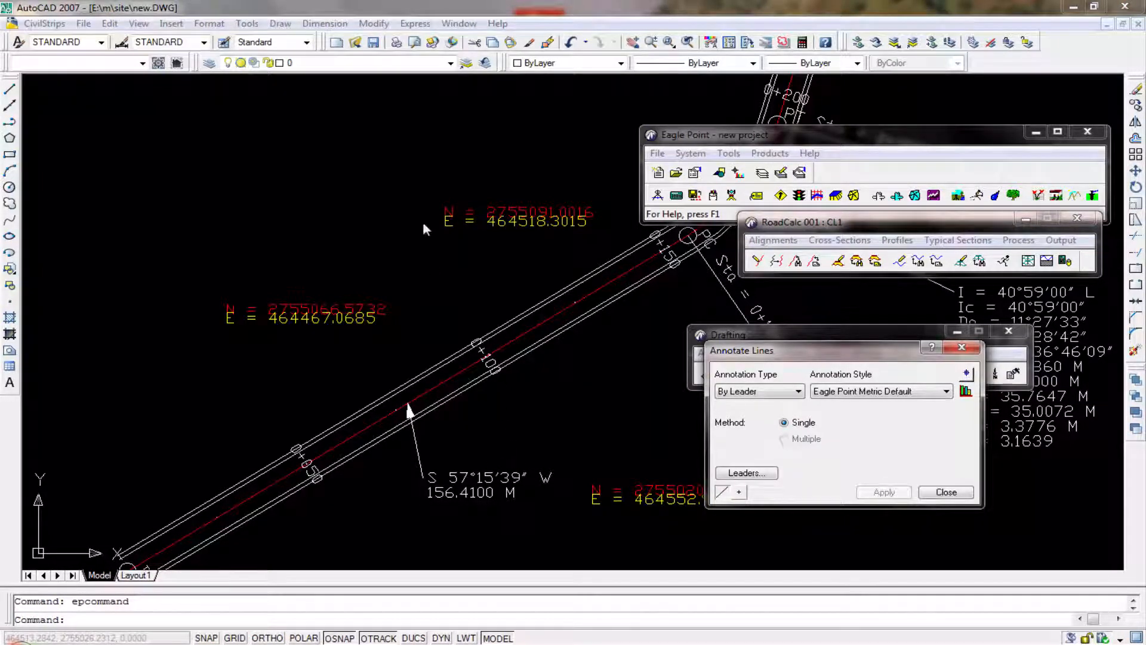
Step: Annotate the second tangent's bearing and length with a leader between stations 0+300 and 0+350, placing the text east of the road
left_click(285, 101)
scroll(344, 253, "down", 4)
middle_click_drag(345, 254, 235, 370)
middle_click_drag(424, 345, 372, 465)
left_click(965, 375)
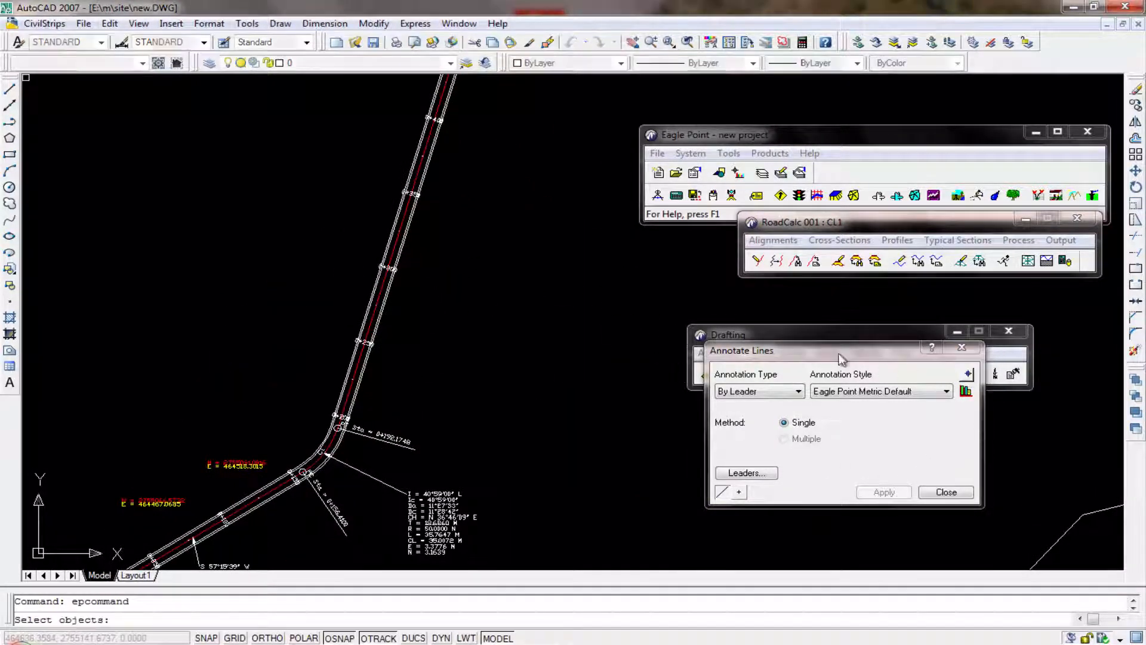
scroll(376, 308, "up", 4)
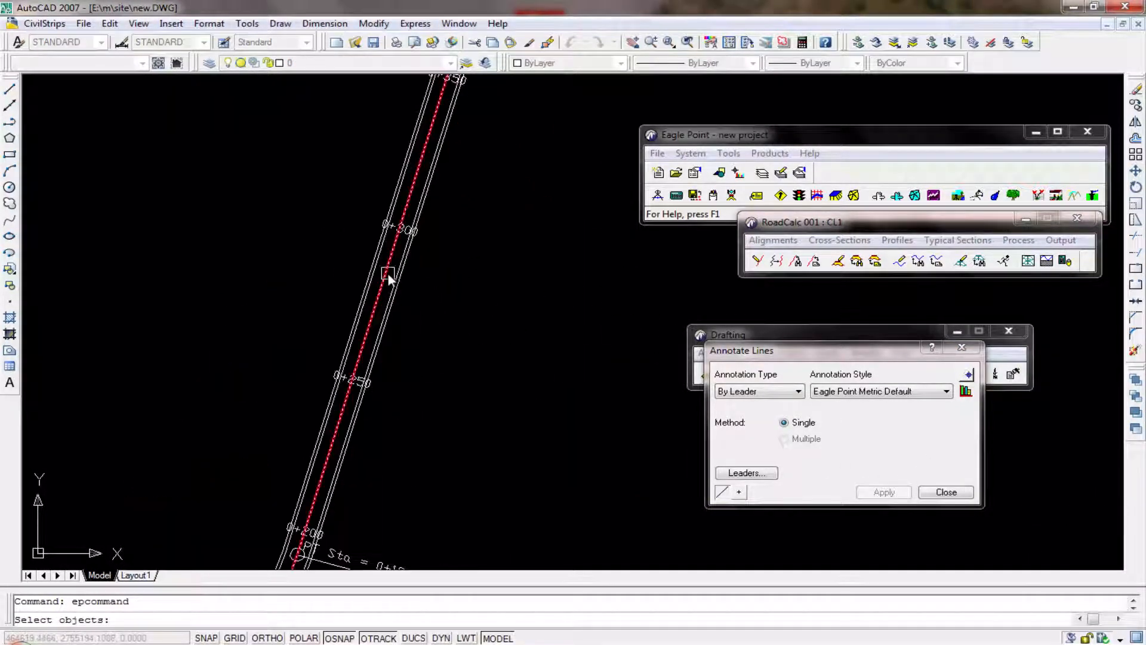
left_click(388, 274)
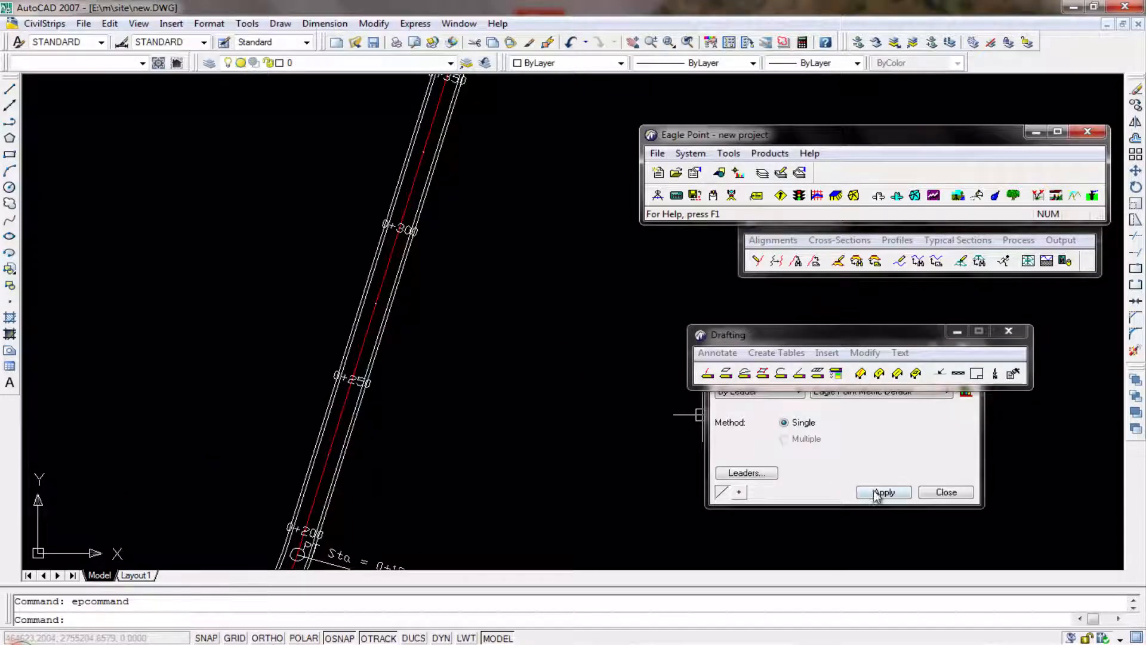
left_click(881, 492)
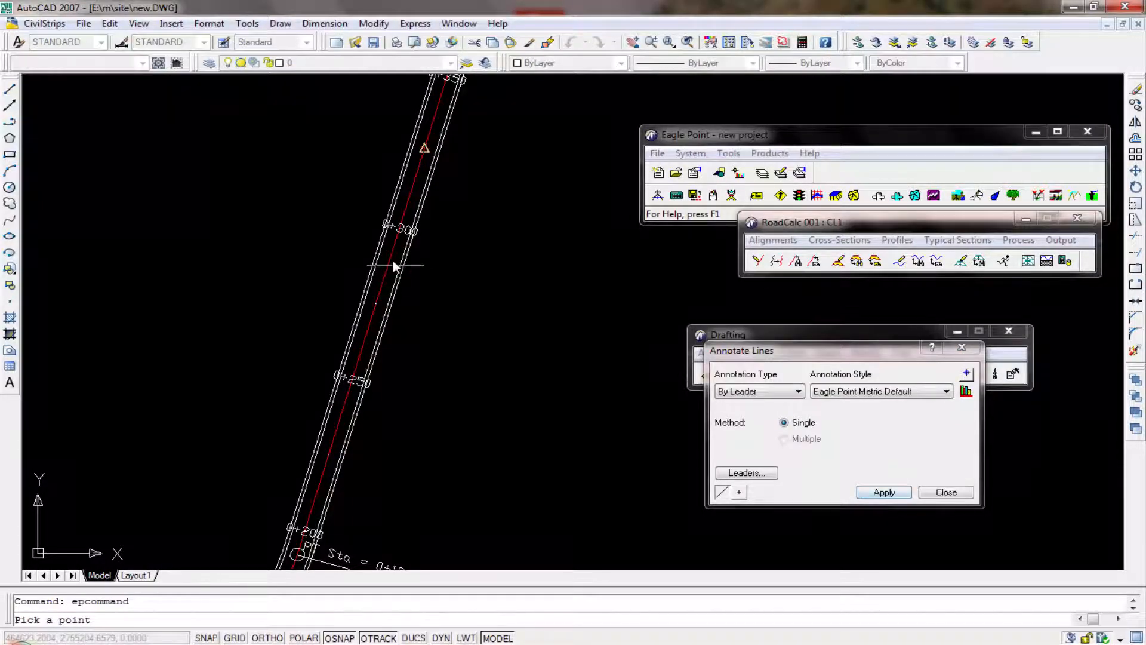
left_click(414, 161)
middle_click_drag(516, 206, 371, 321)
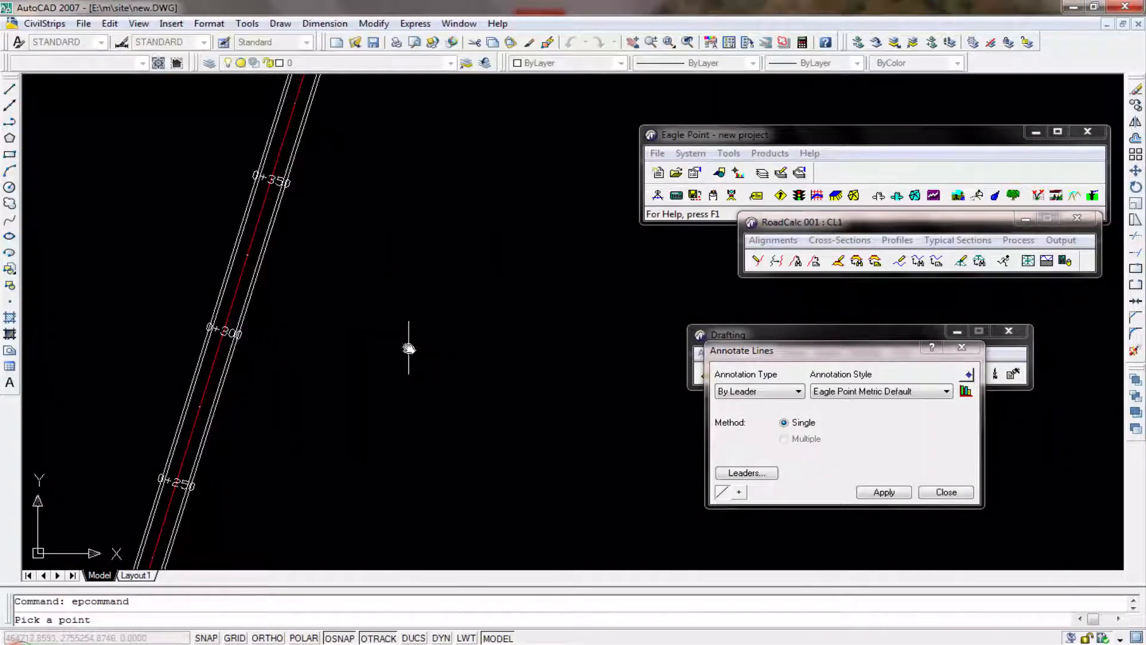
left_click(408, 347)
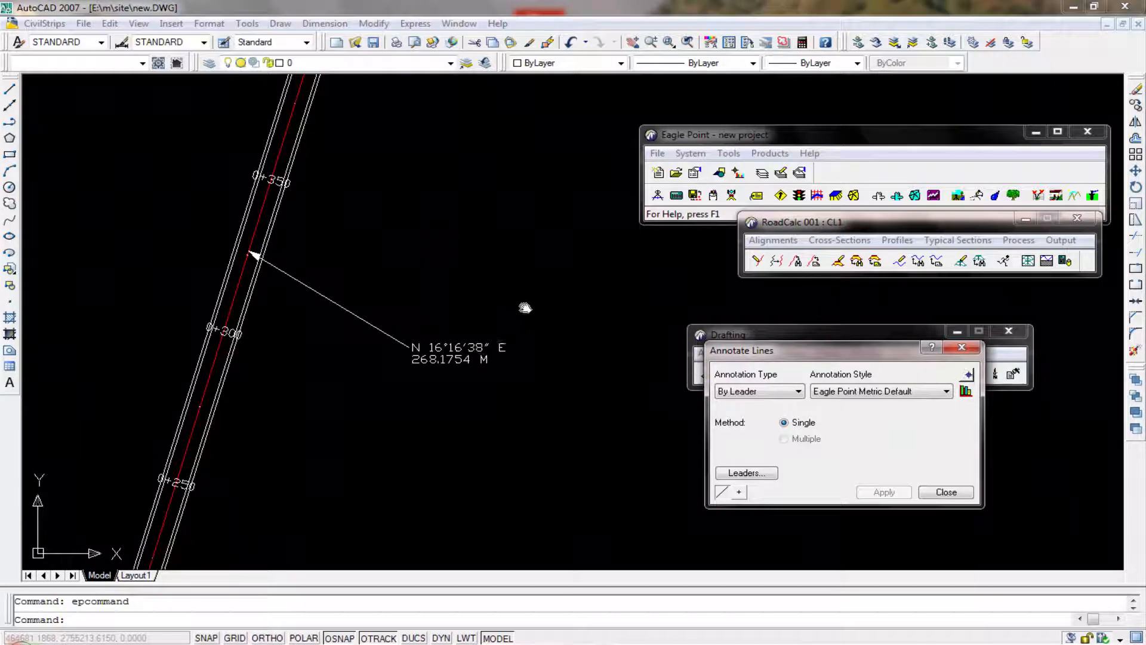
Step: Annotate the second tangent's bearing and length along the line with the single method, and end the selection
left_click(740, 395)
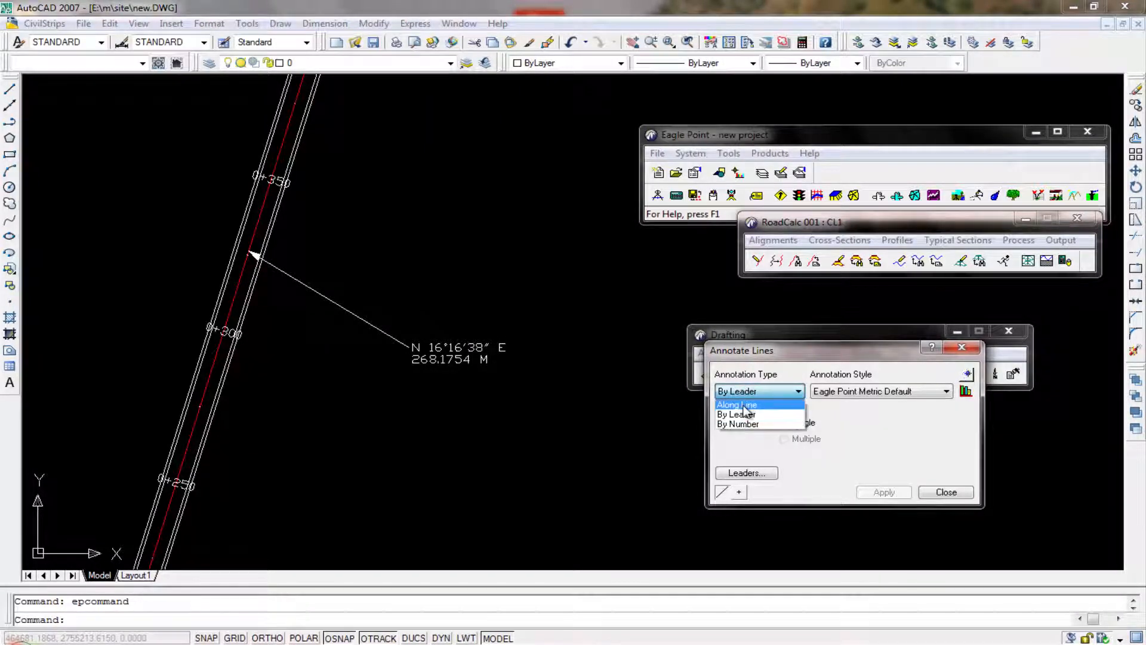
left_click(743, 405)
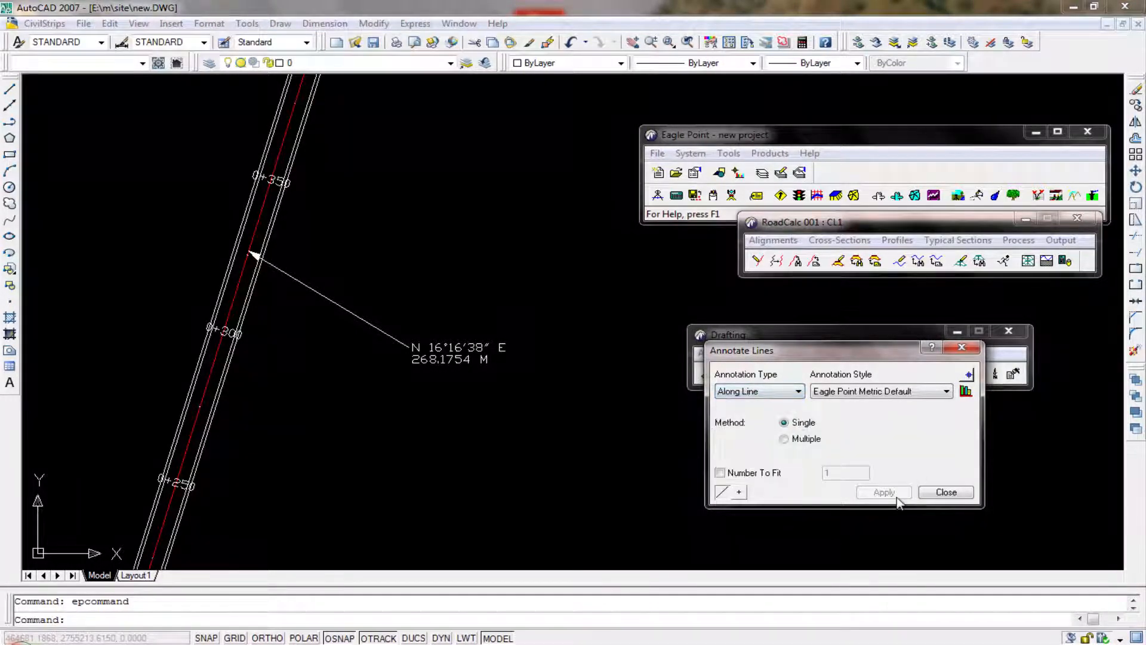
left_click(967, 375)
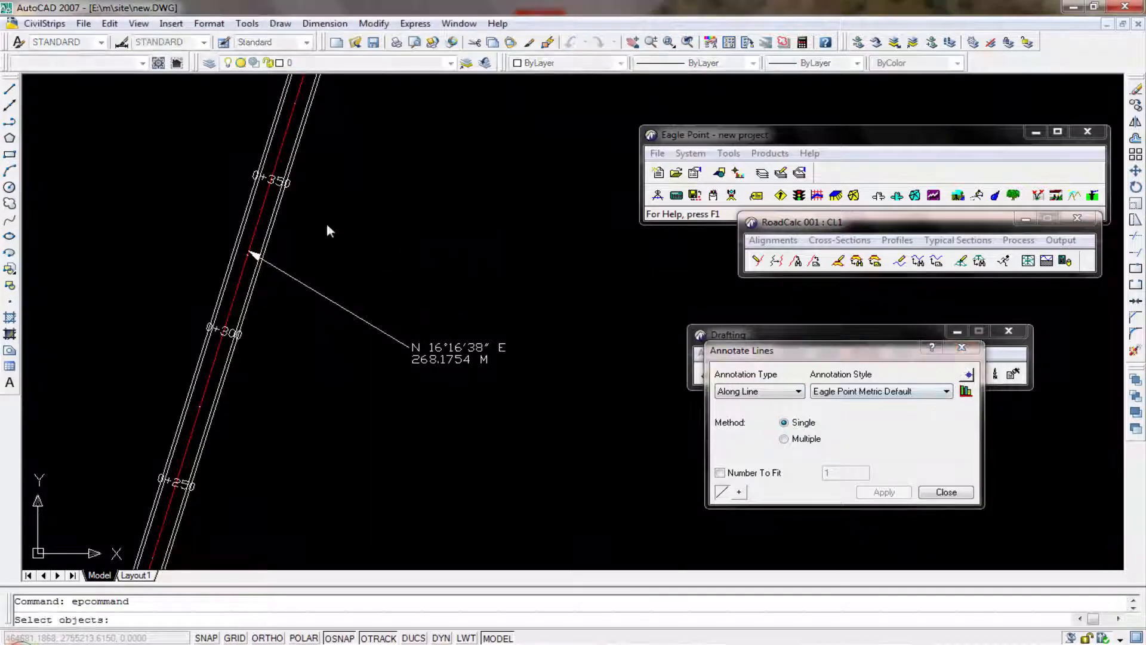
left_click(264, 204)
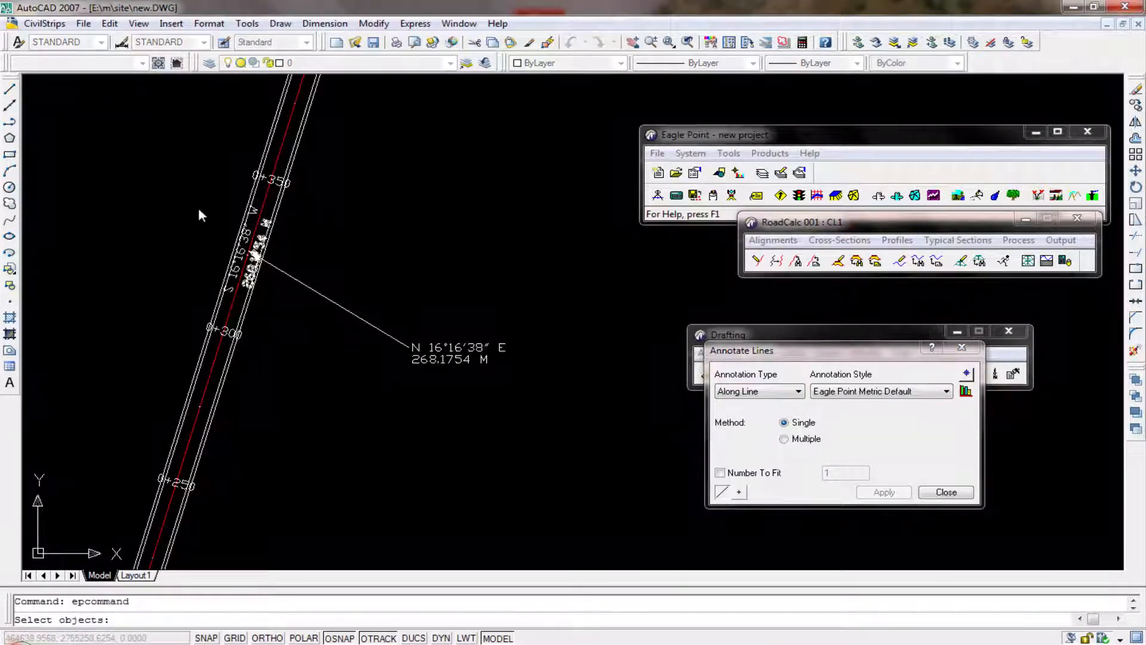
middle_click_drag(326, 275, 482, 138)
scroll(391, 317, "down", 2)
middle_click_drag(392, 317, 453, 207)
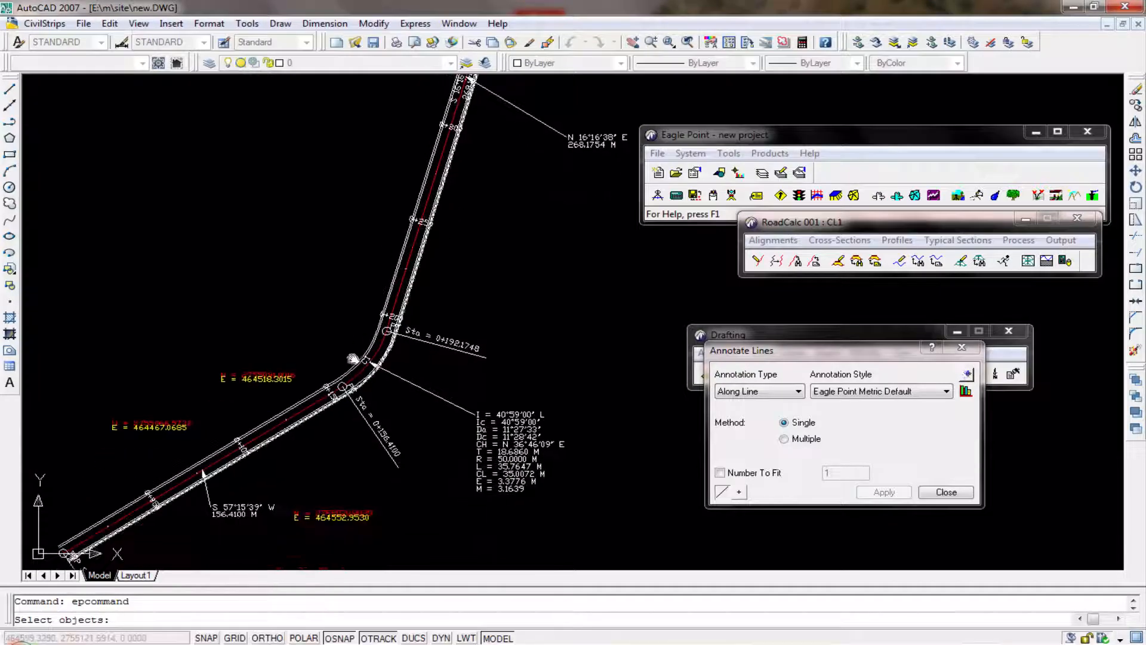
right_click(557, 356)
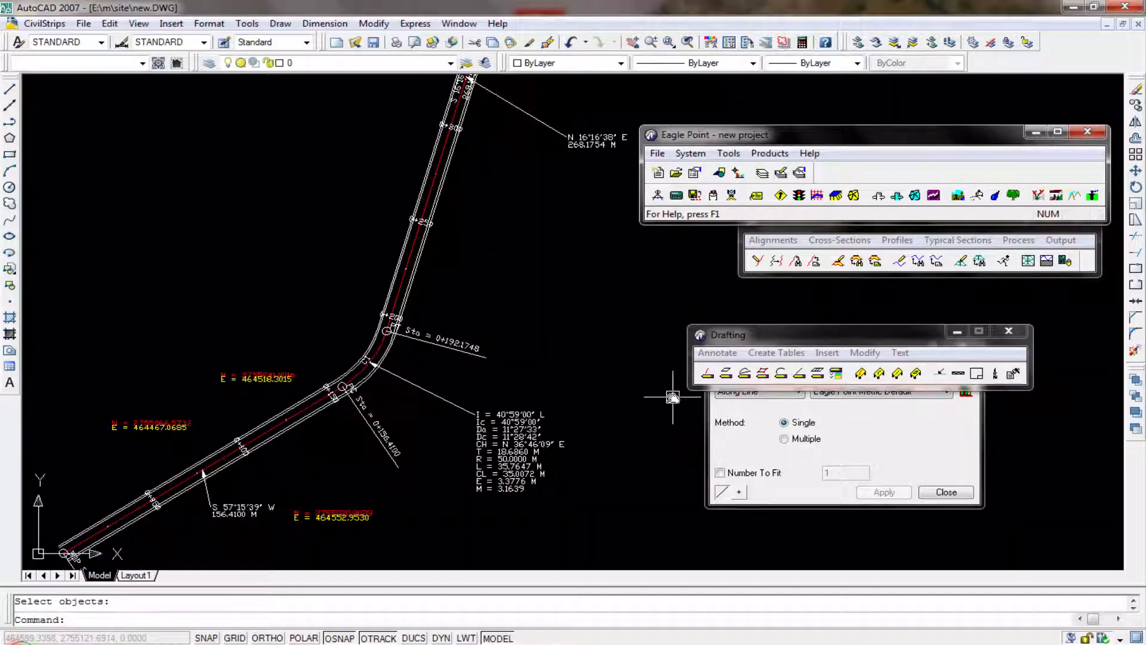
double_click(637, 363)
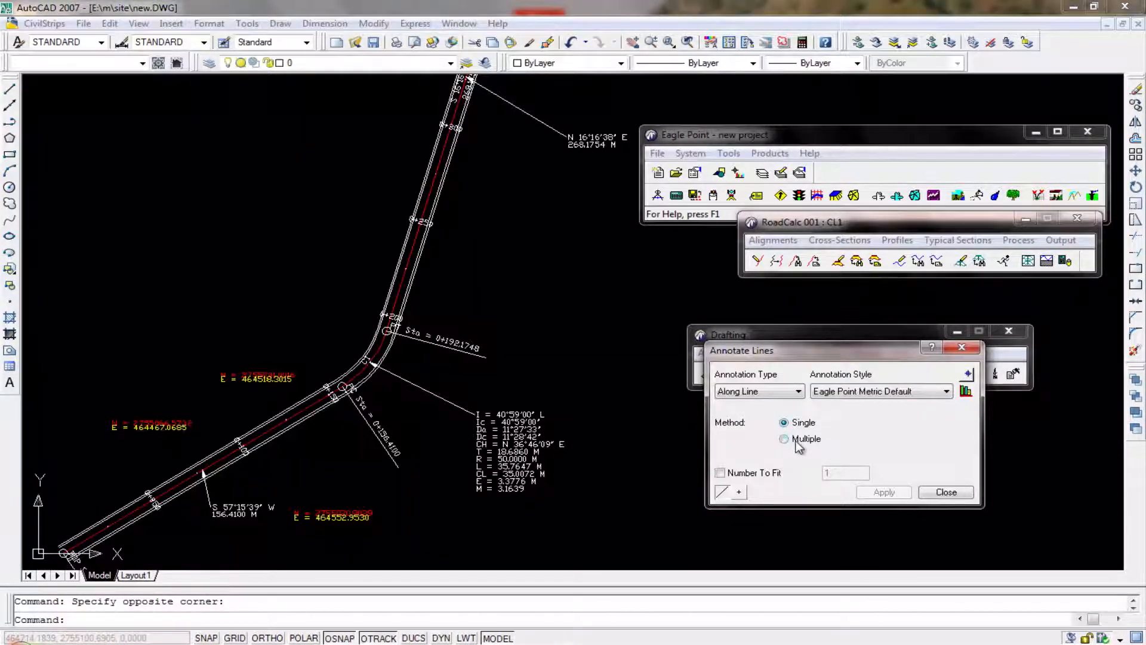
Step: Annotate the centerline's tangents with bearing and length along the line using the multiple method
left_click(964, 375)
scroll(397, 364, "up", 5)
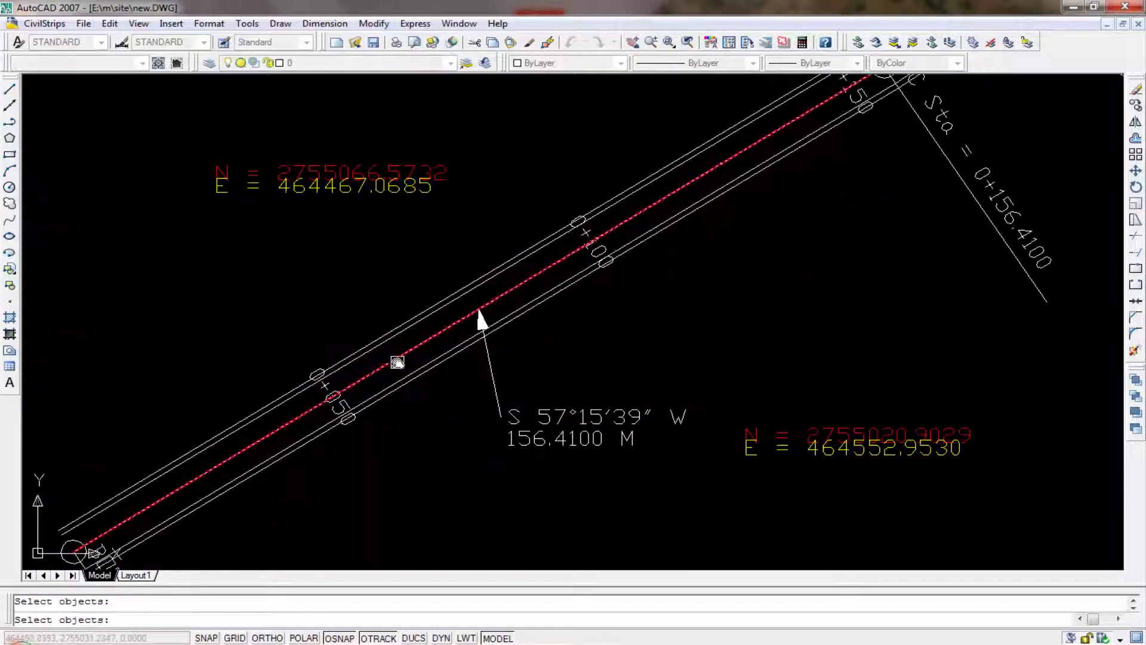
key("Return")
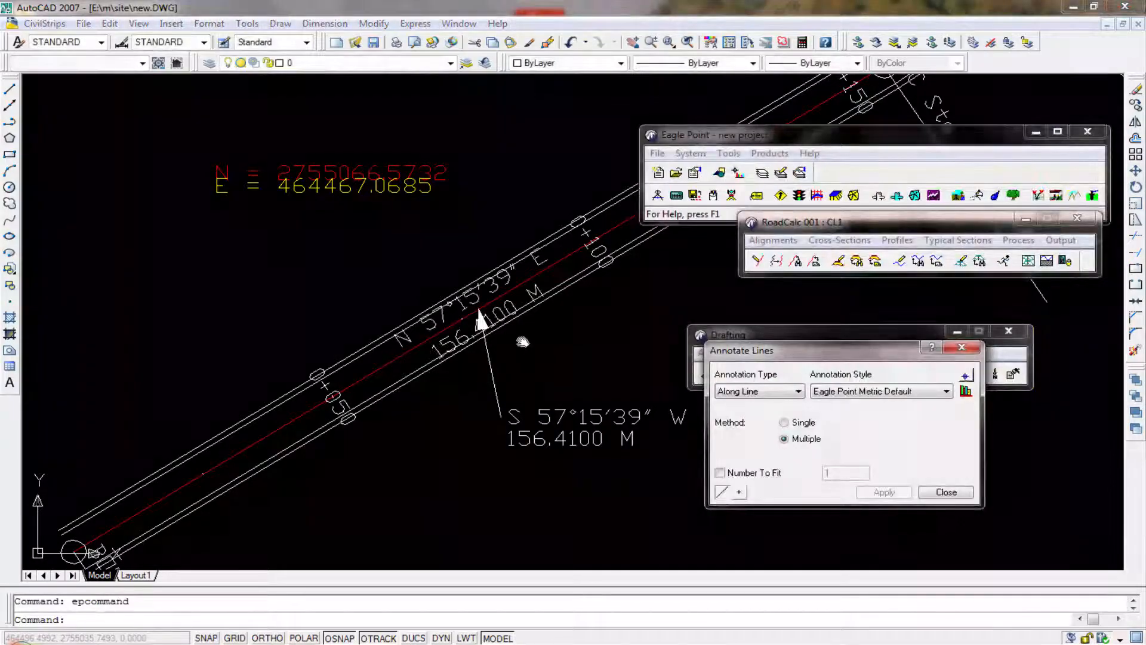
Step: Examine the bearing and length texts along the first and second tangents and compare them with the leader annotations
scroll(298, 442, "down", 2)
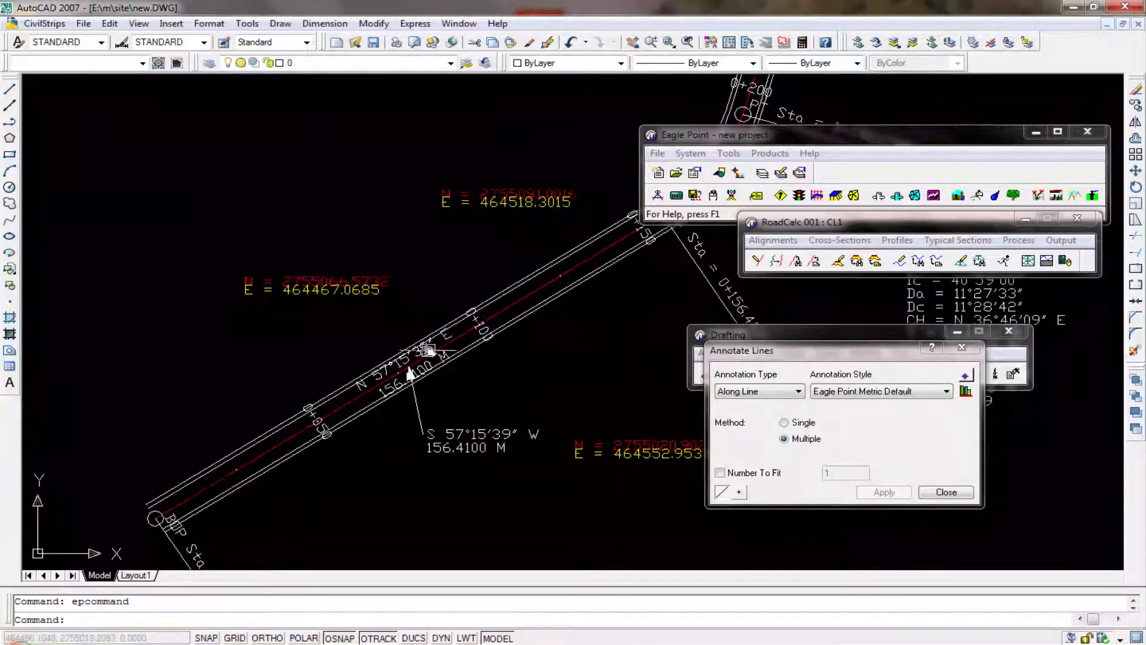
scroll(579, 209, "down", 2)
mouse_move(579, 209)
middle_mouse_down()
mouse_move(379, 390)
mouse_move(407, 417)
mouse_move(347, 517)
middle_mouse_up()
scroll(420, 376, "up", 2)
middle_click_drag(532, 174, 455, 330)
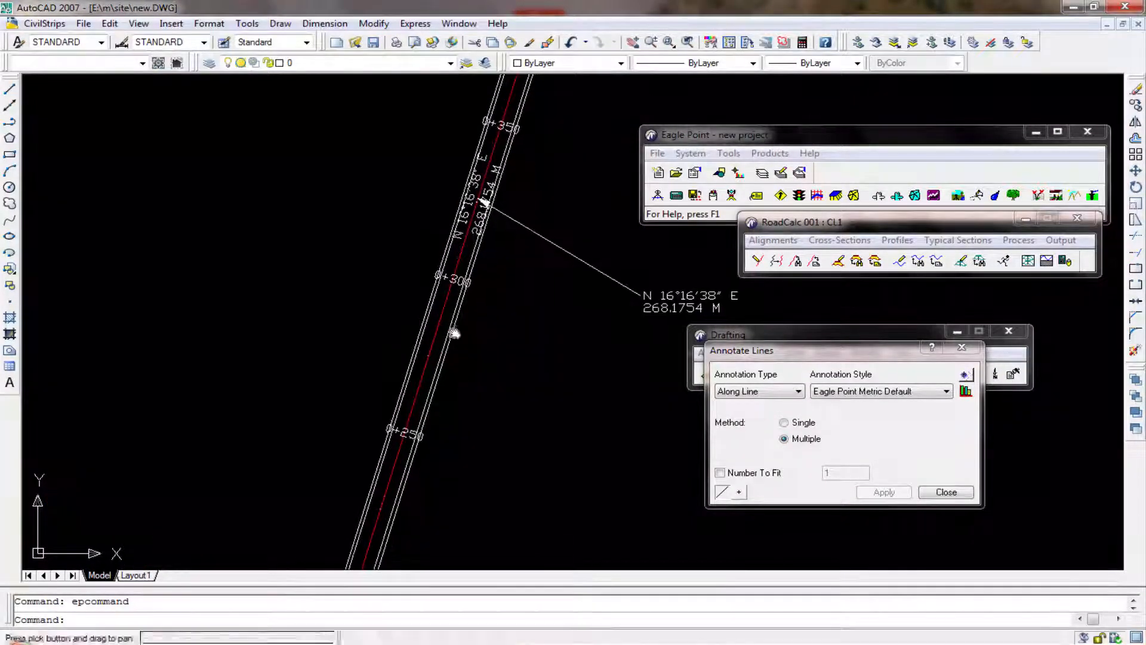
middle_click_drag(497, 224, 424, 372)
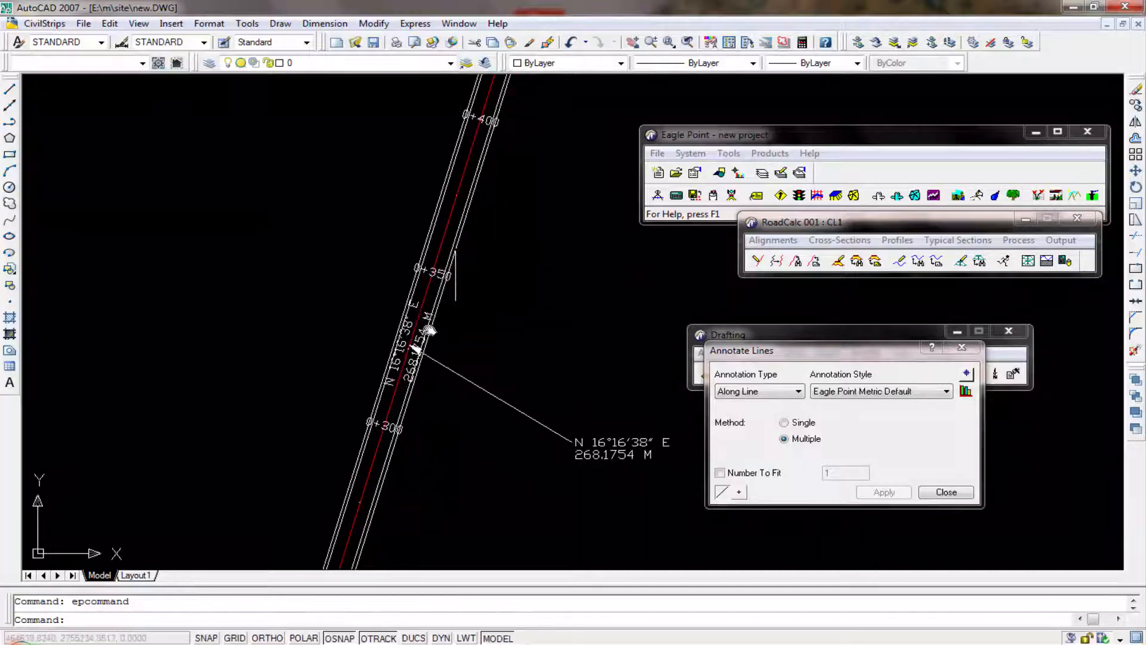
scroll(431, 332, "up", 4)
scroll(454, 335, "down", 4)
middle_click_drag(511, 372, 448, 304)
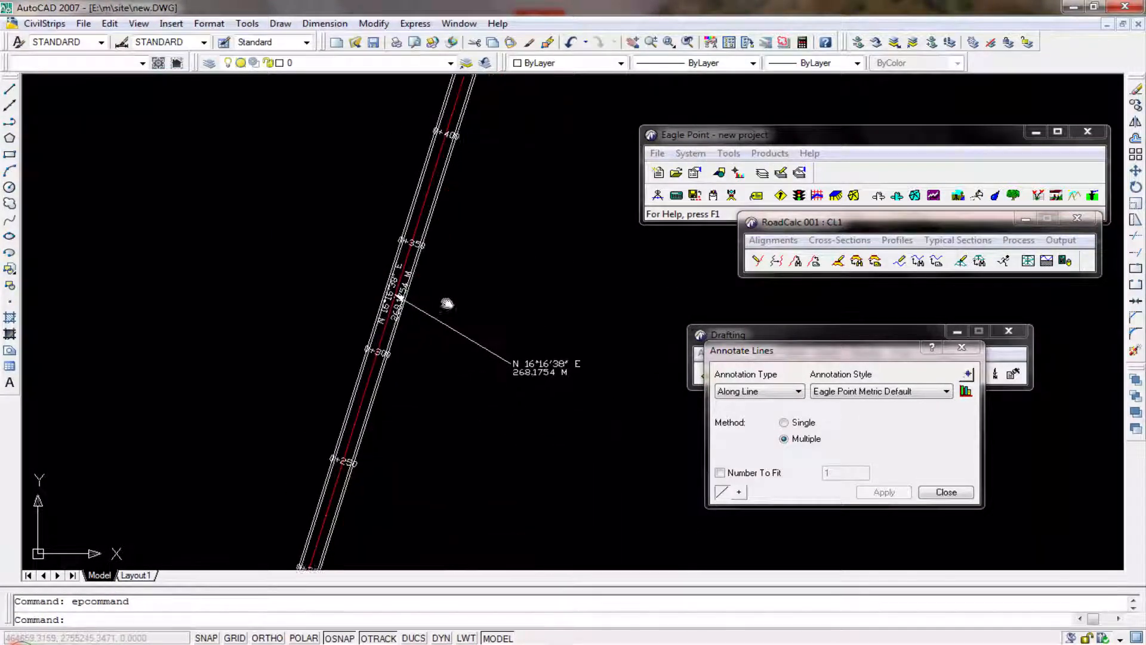
middle_click_drag(443, 348, 484, 288)
Step: Annotate the centerline's tangents by number with the multiple method, starting at line number 1
left_click(765, 391)
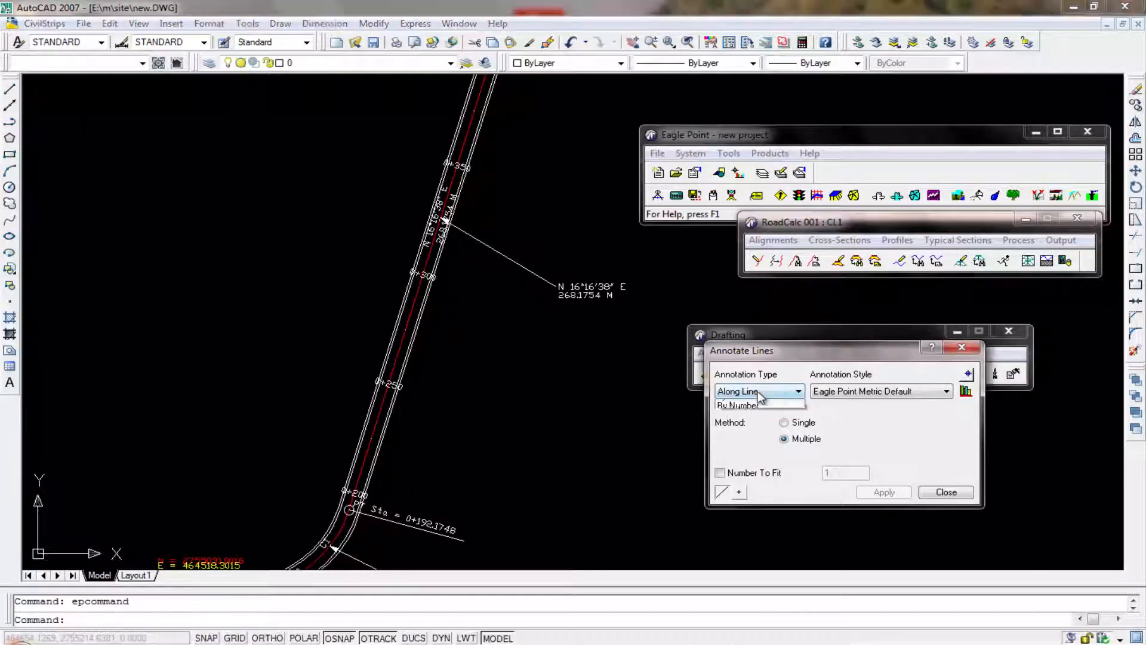
left_click(749, 424)
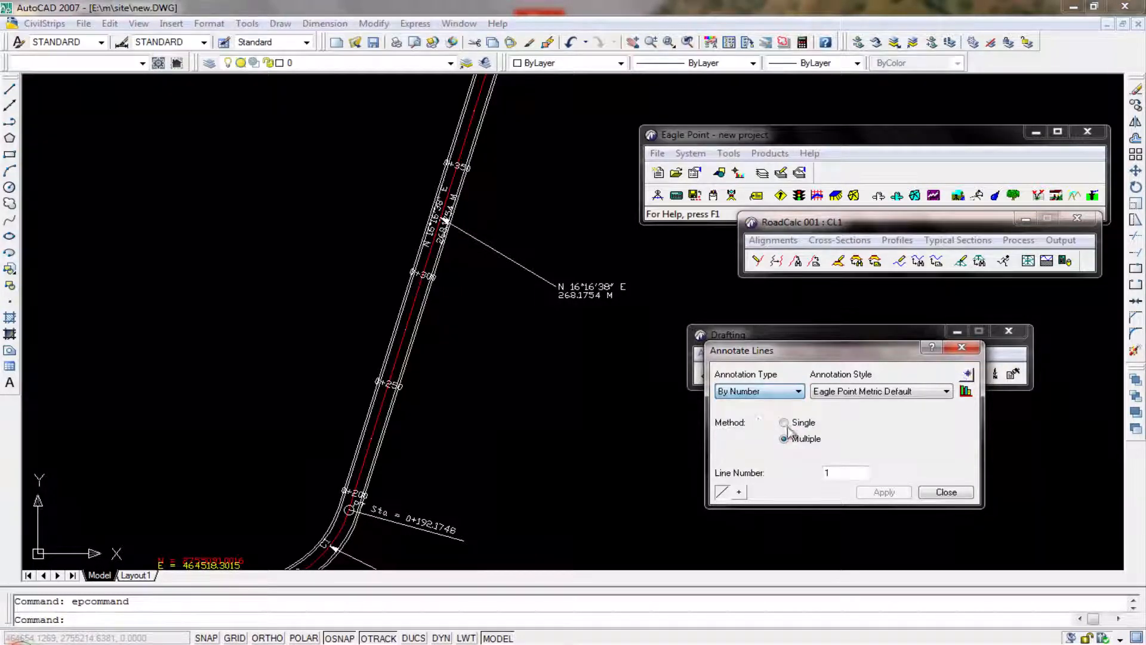
left_click(969, 376)
scroll(428, 365, "up", 5)
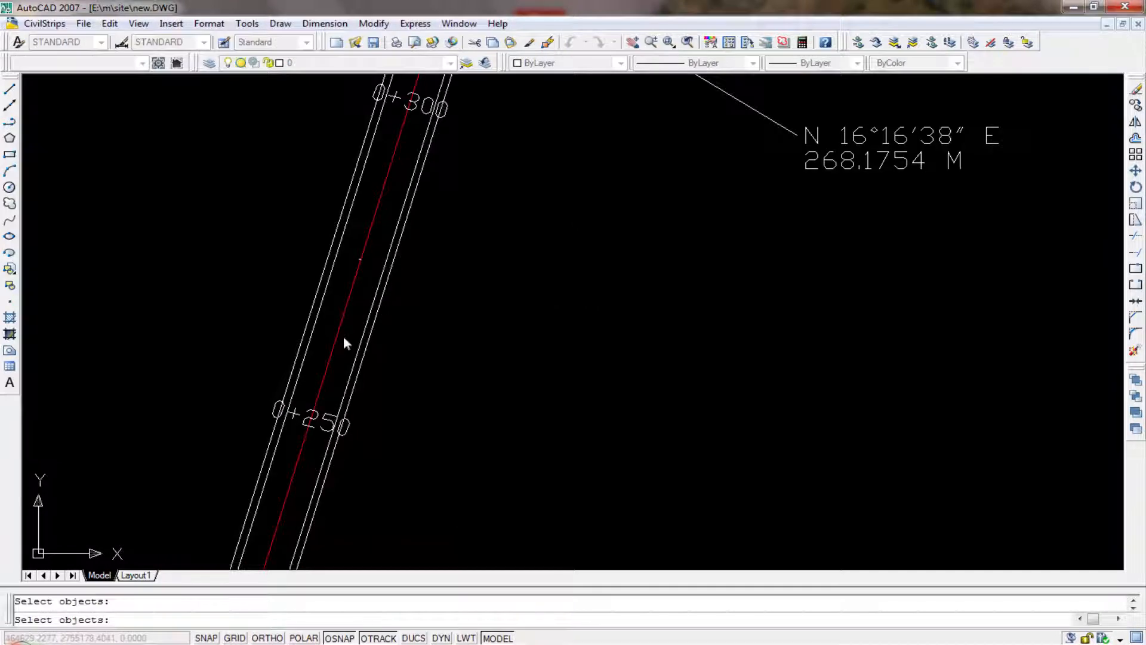
left_click(342, 338)
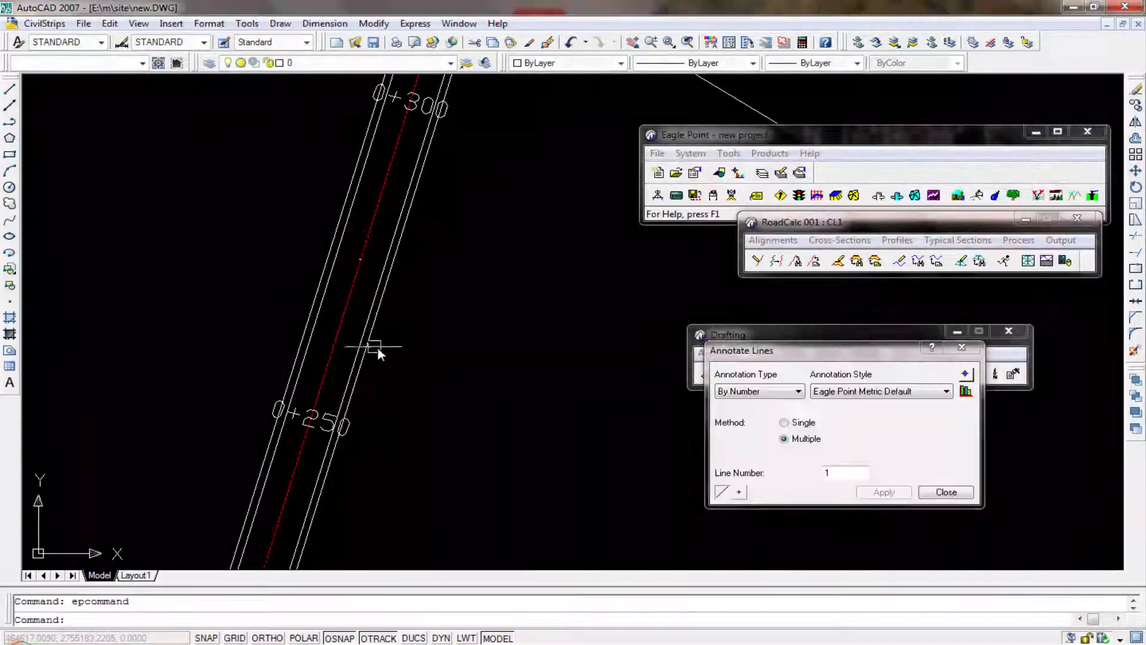
scroll(354, 385, "down", 6)
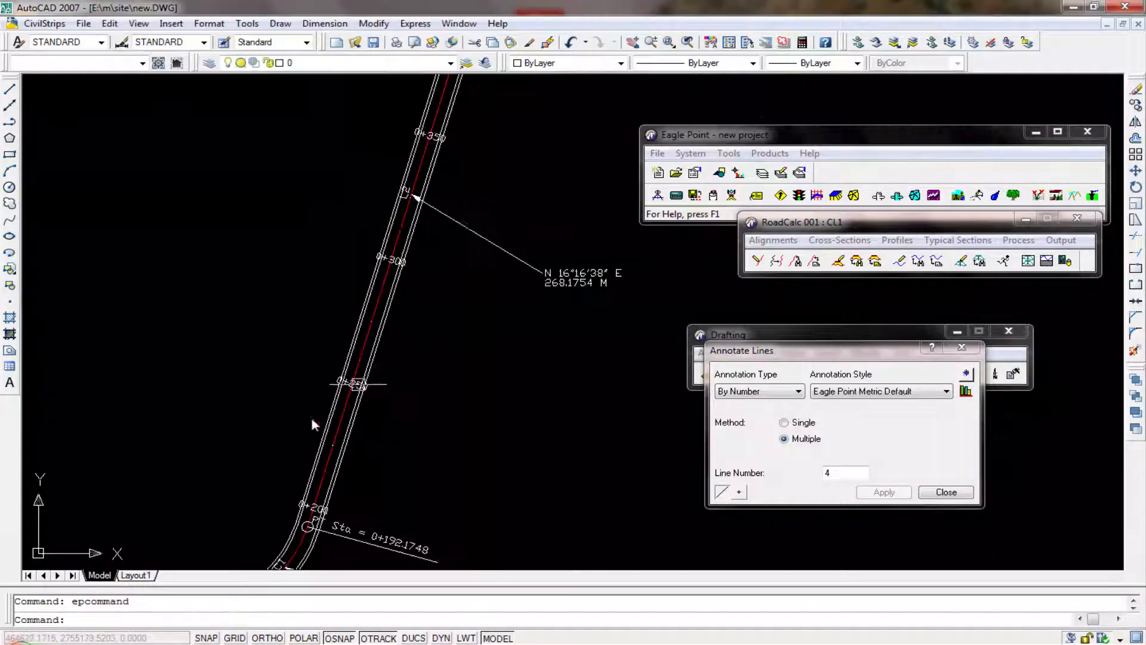
Step: Examine the line number labels along the centerline's tangents and leave the line annotation tool
middle_click_drag(312, 496, 430, 263)
scroll(370, 362, "up", 6)
mouse_move(431, 352)
middle_mouse_down()
mouse_move(308, 422)
mouse_move(225, 505)
middle_mouse_up()
scroll(308, 388, "down", 4)
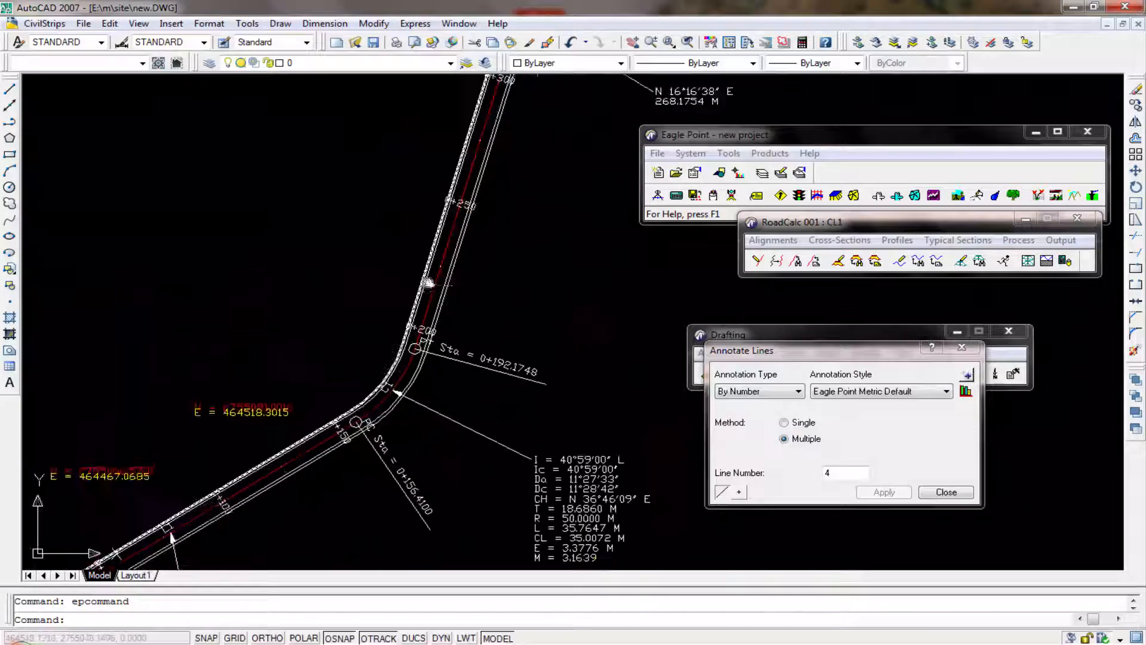
middle_click_drag(474, 225, 392, 353)
middle_click_drag(430, 271, 369, 412)
scroll(406, 247, "up", 2)
mouse_move(406, 247)
middle_mouse_down()
mouse_move(396, 290)
mouse_move(352, 320)
mouse_move(370, 506)
middle_mouse_up()
scroll(395, 291, "up", 3)
scroll(352, 320, "down", 6)
middle_click_drag(289, 265, 391, 394)
scroll(269, 200, "up", 3)
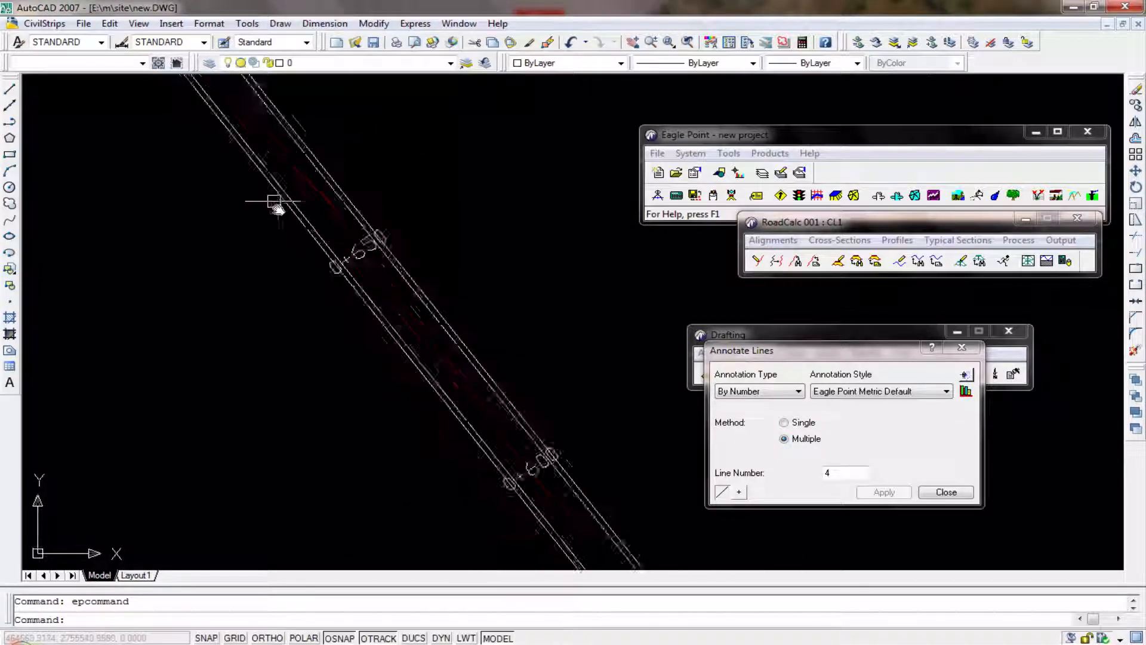
scroll(277, 217, "up", 1)
scroll(269, 223, "down", 5)
scroll(289, 239, "up", 1)
scroll(289, 239, "up", 3)
middle_click_drag(225, 192, 246, 251)
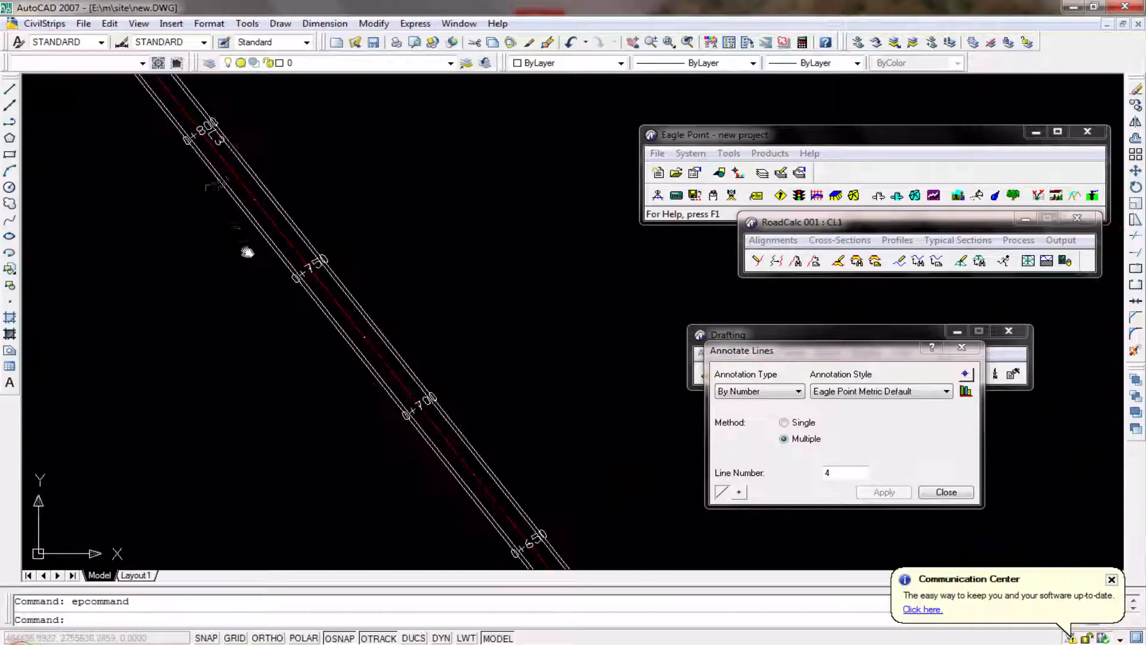
scroll(243, 195, "up", 1)
middle_click_drag(240, 196, 424, 209)
scroll(425, 210, "down", 5)
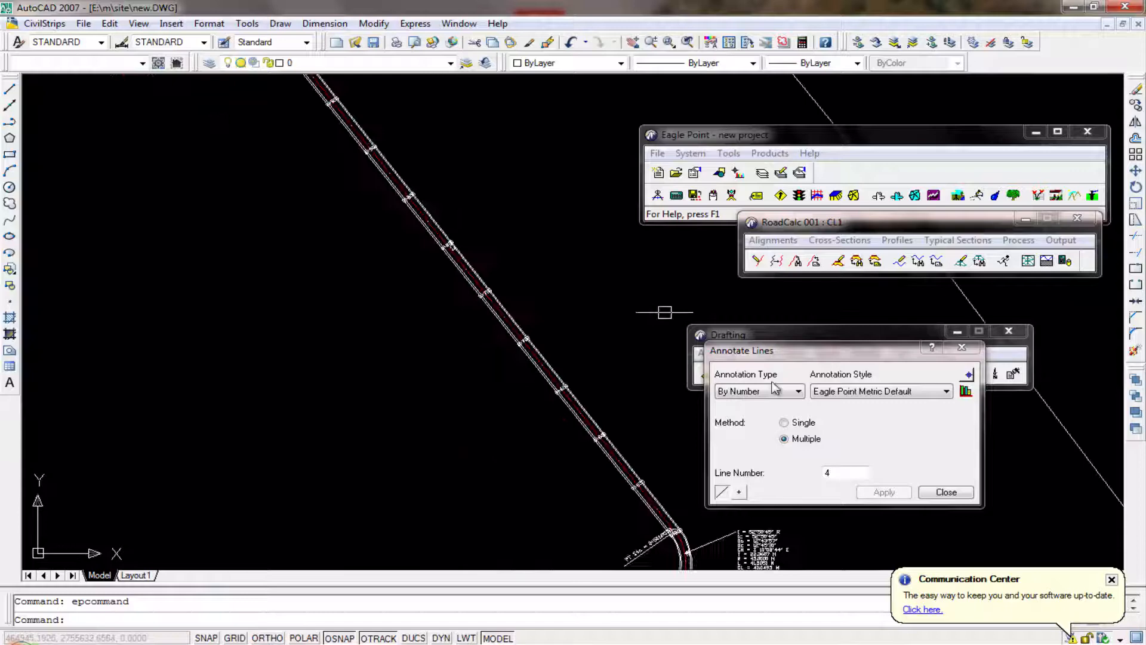
left_click(943, 492)
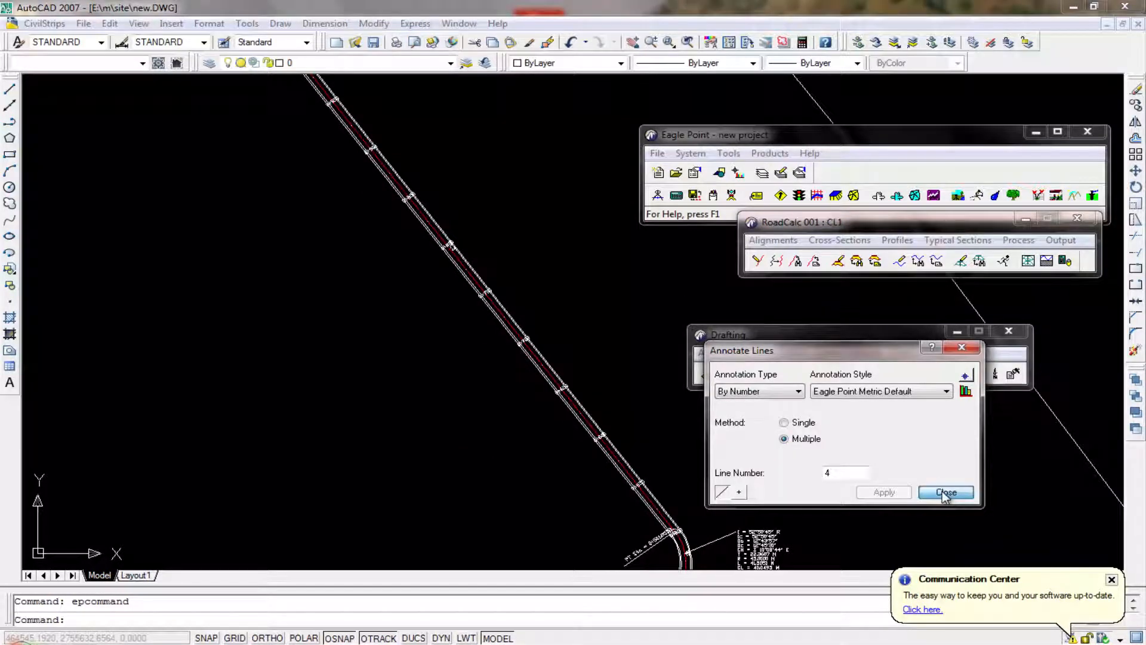
left_click(391, 281)
Step: Start a line table in the Eagle Point English Default style and select the centerline with the AutoCAD selection method
middle_click_drag(661, 373, 395, 381)
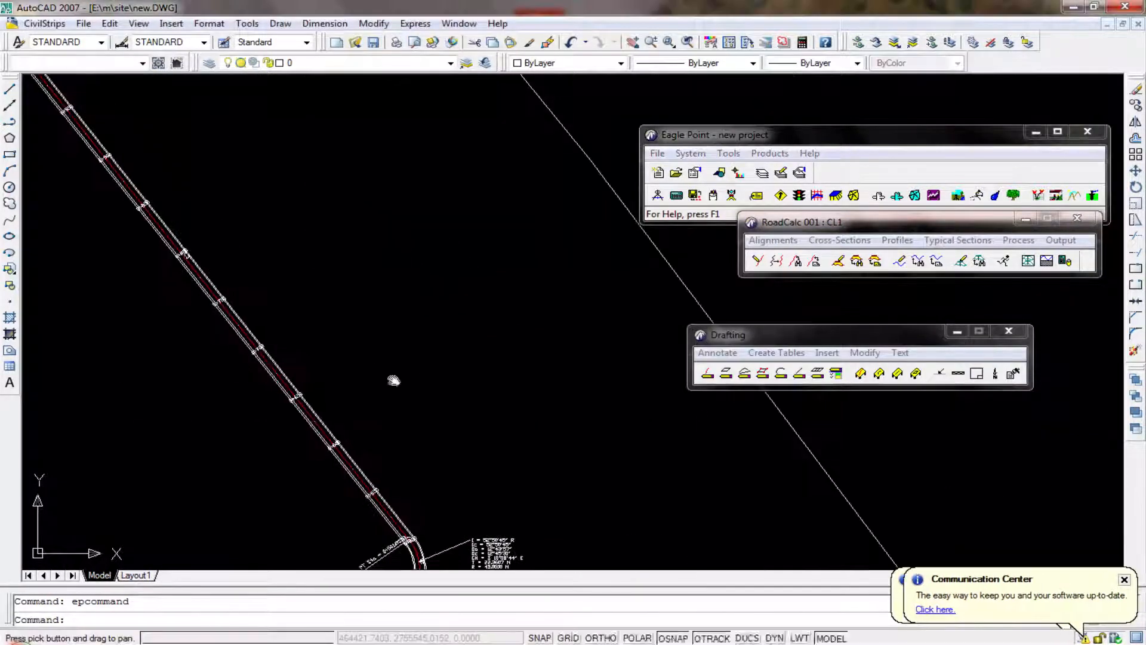
left_click(776, 354)
left_click(800, 420)
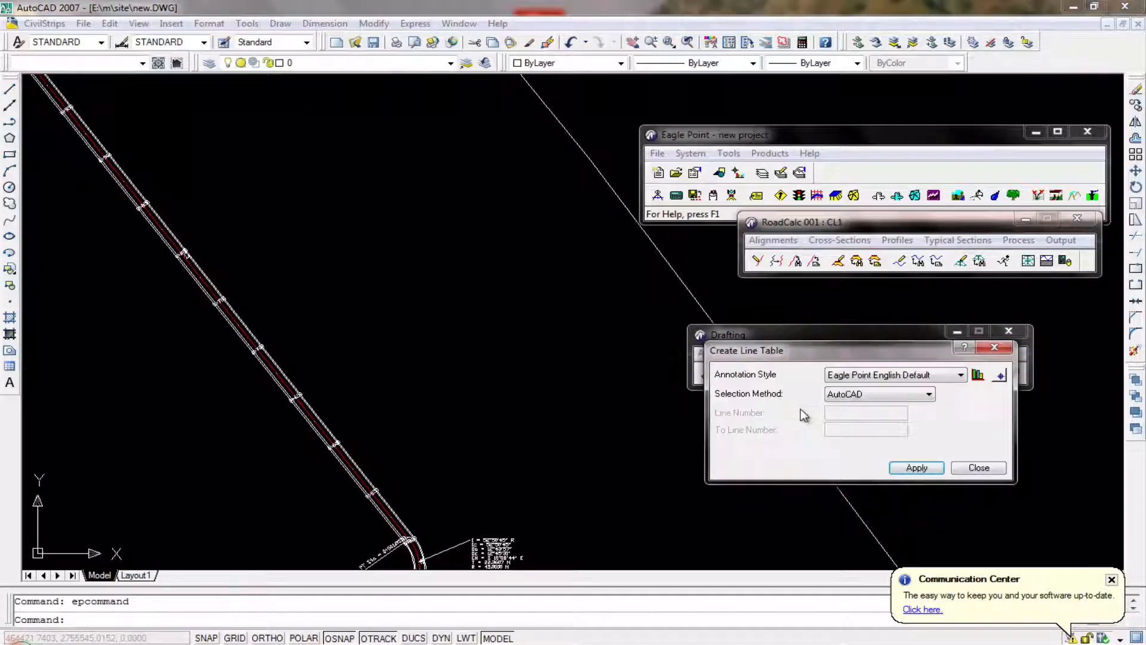
left_click(875, 394)
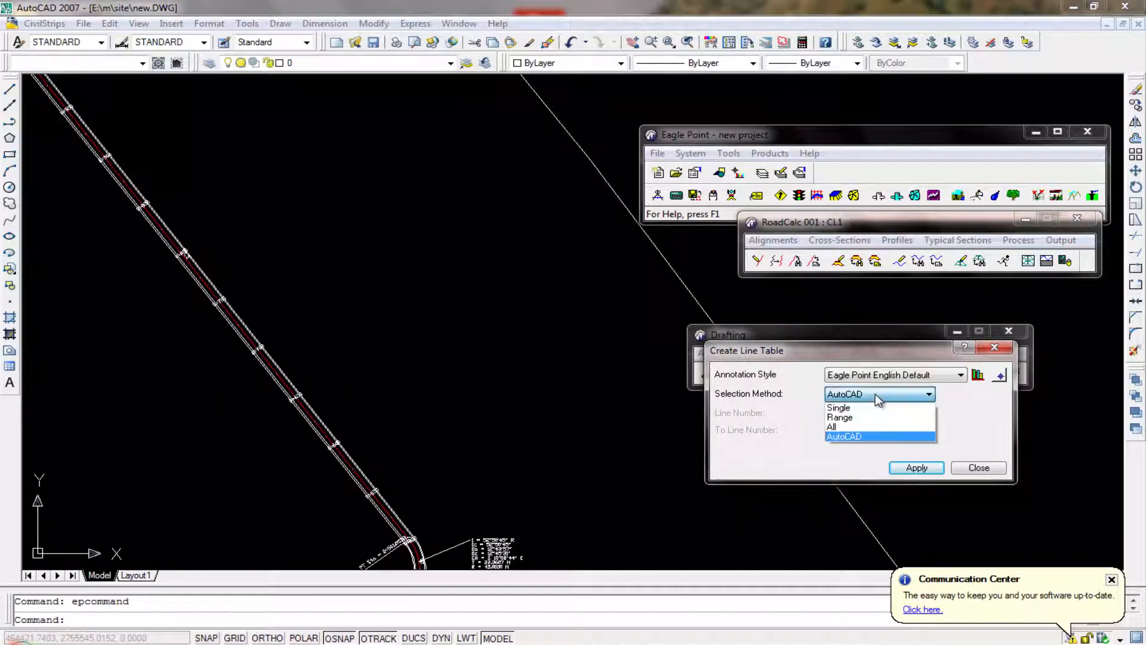
left_click(878, 403)
left_click(998, 375)
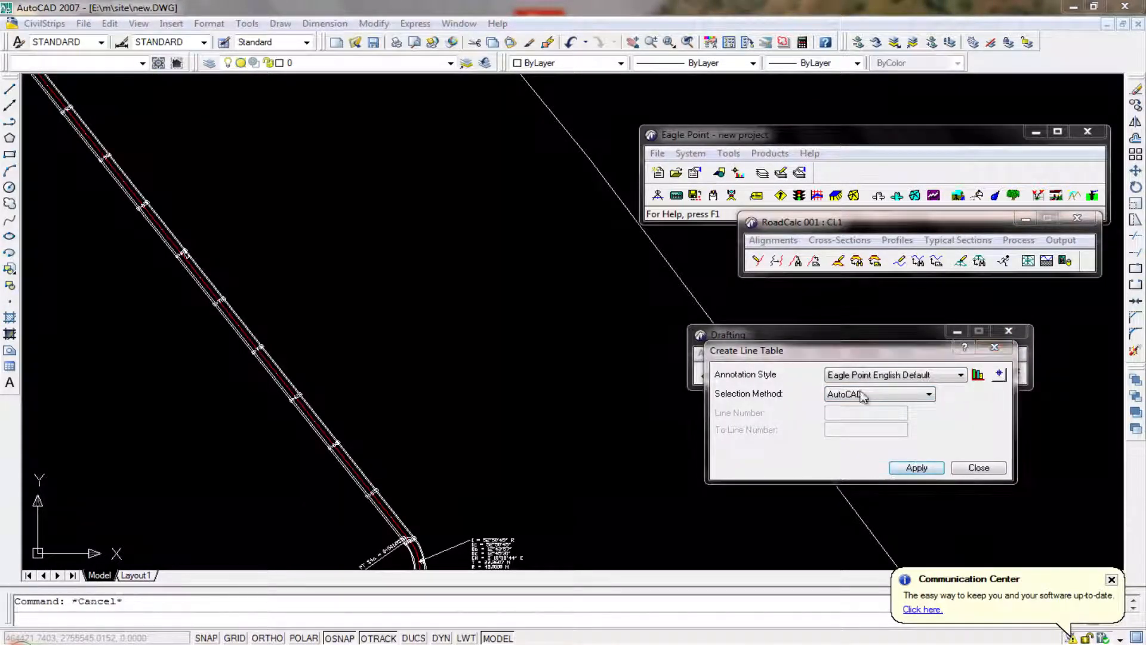
scroll(377, 452, "up", 5)
left_click(372, 472)
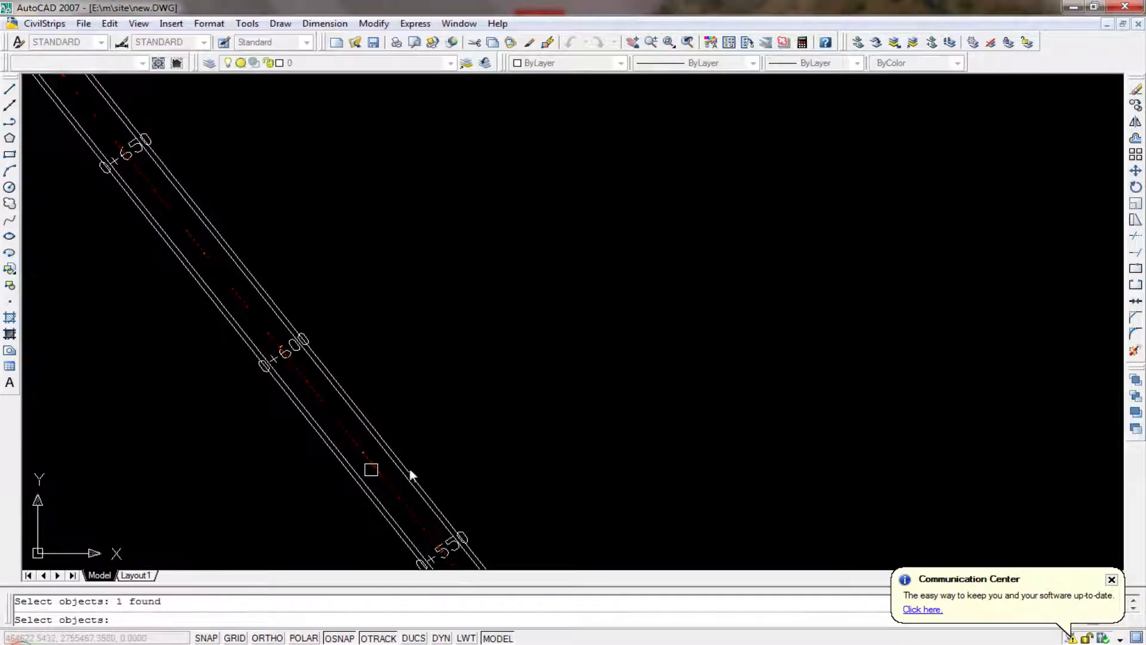
key("Return")
Step: Place the line table in the empty area beside the third tangent, above the second curve's annotation
left_click(896, 470)
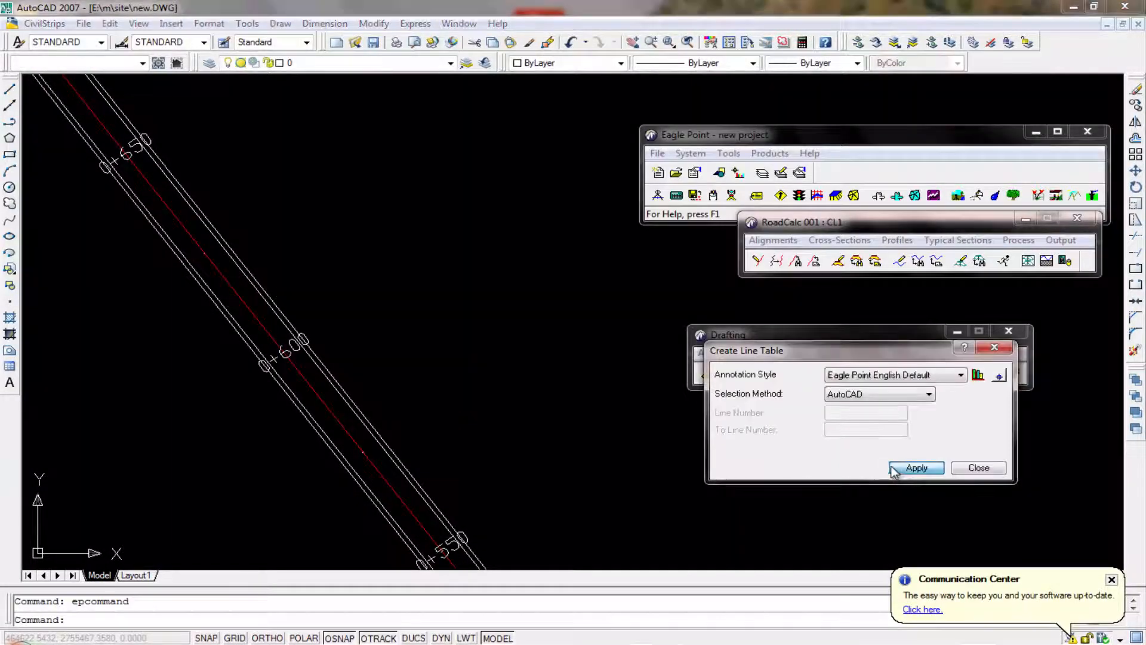
scroll(702, 436, "down", 2)
mouse_move(701, 438)
middle_mouse_down()
mouse_move(525, 435)
mouse_move(341, 385)
middle_mouse_up()
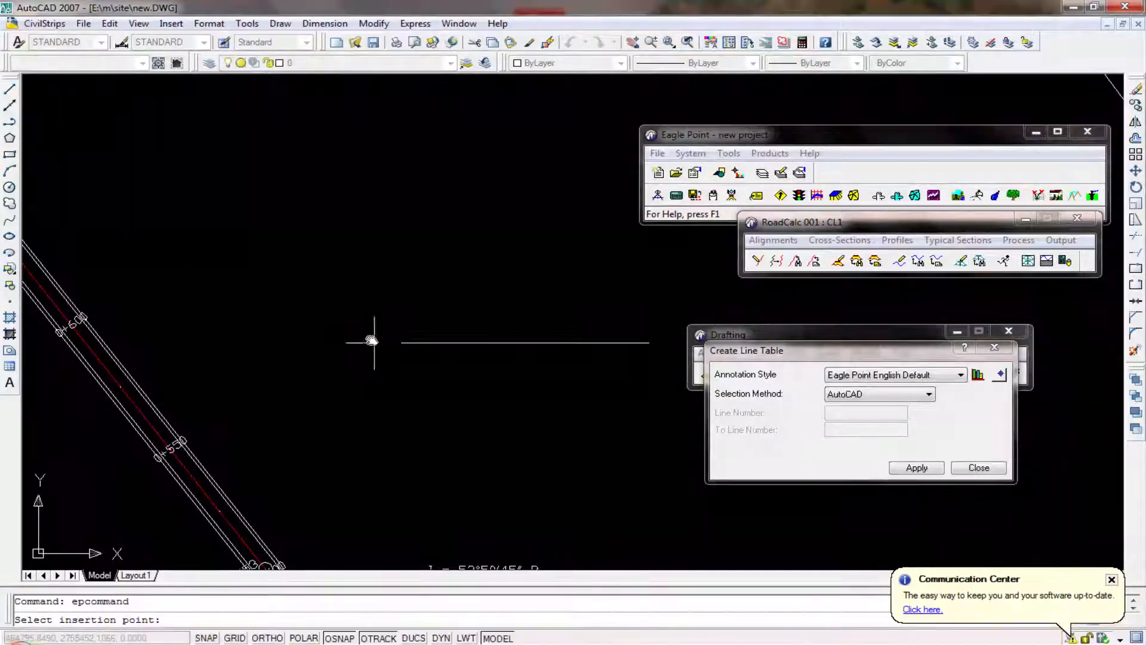
left_click(371, 339)
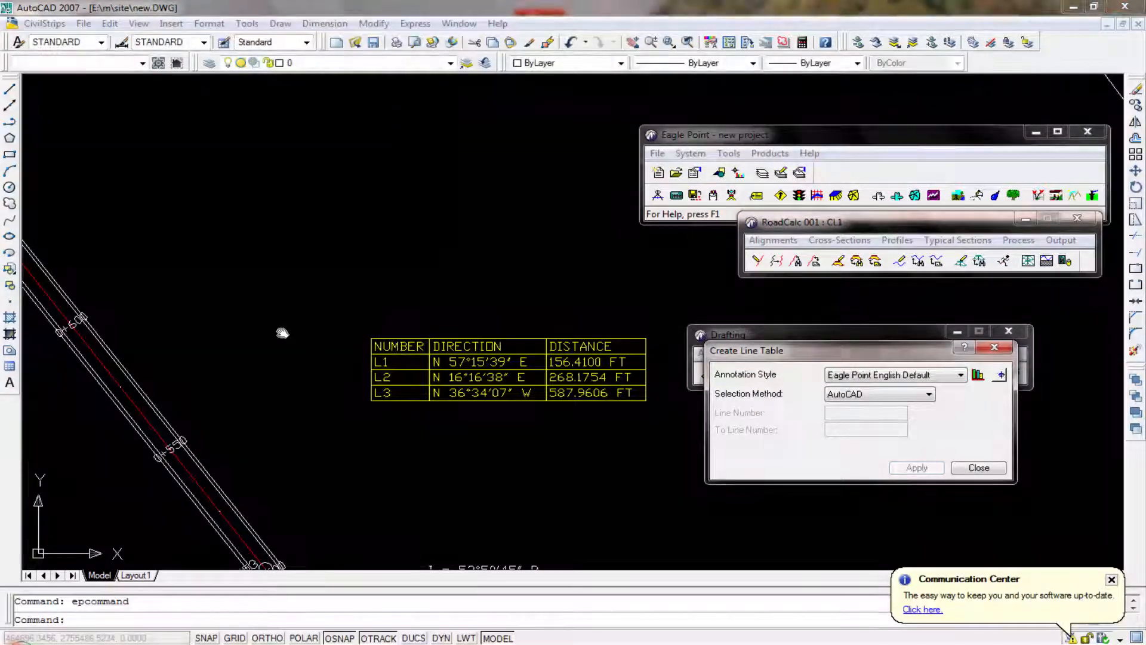
Step: Compare the line table's entries with the number labels and bearing annotations along the centerline's tangents
mouse_move(111, 330)
middle_mouse_down()
mouse_move(231, 418)
mouse_move(299, 511)
mouse_move(299, 549)
middle_mouse_up()
scroll(103, 336, "up", 2)
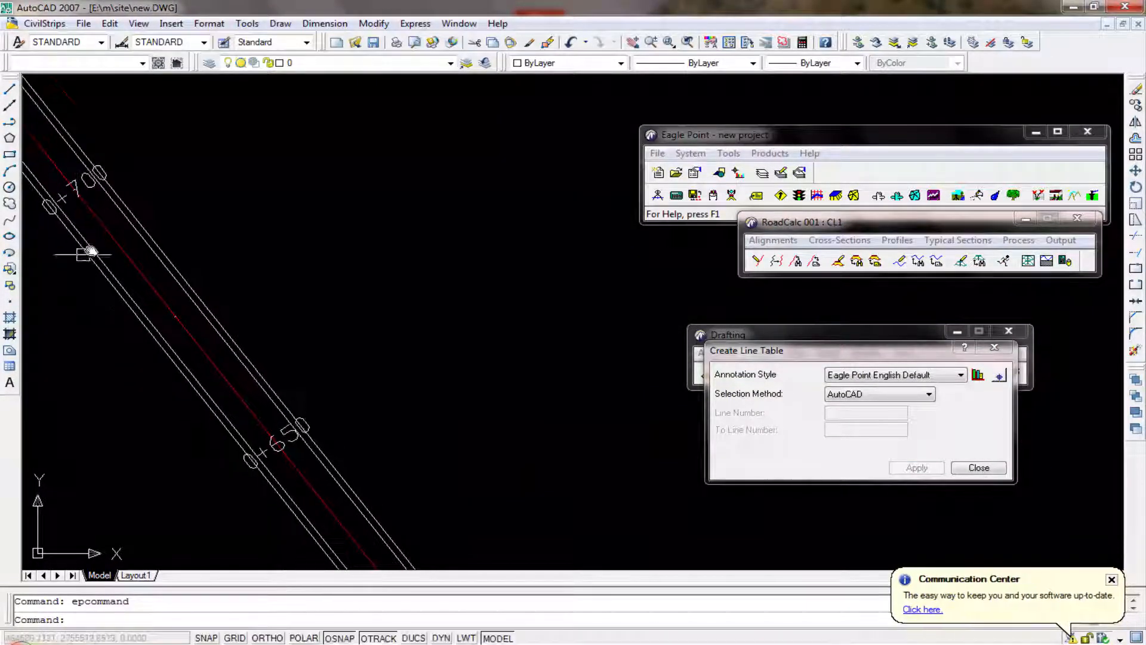
middle_click_drag(91, 251, 312, 407)
scroll(187, 279, "down", 2)
mouse_move(187, 279)
middle_mouse_down()
mouse_move(217, 374)
mouse_move(252, 284)
middle_mouse_up()
scroll(218, 382, "down", 2)
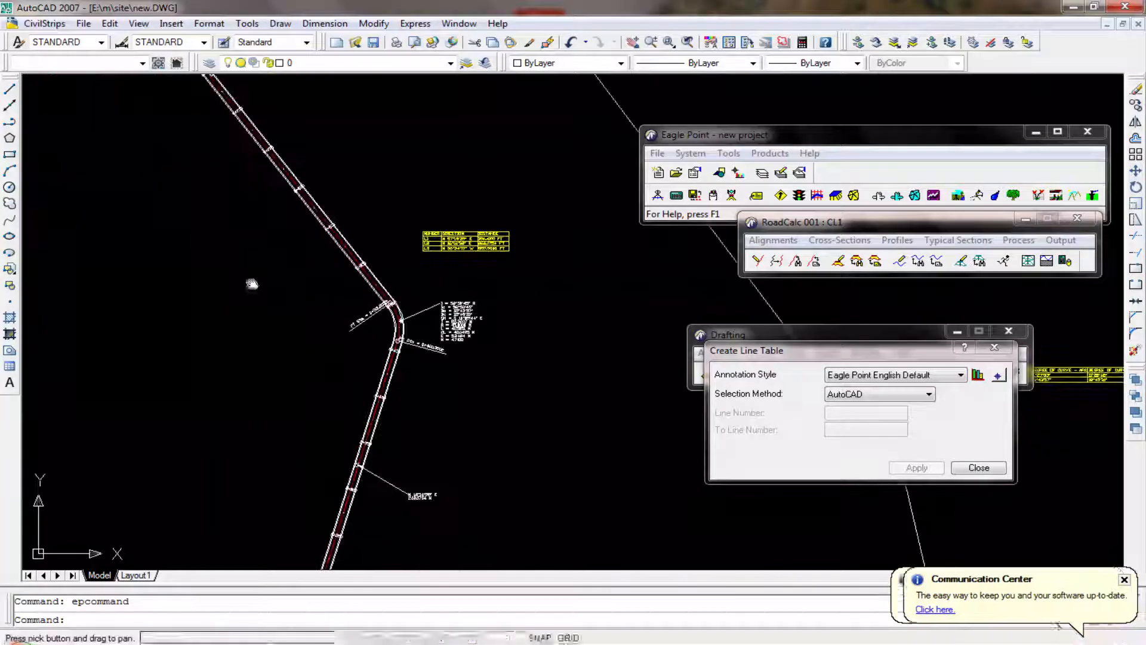
mouse_move(331, 360)
middle_mouse_down()
mouse_move(348, 220)
mouse_move(368, 181)
middle_mouse_up()
scroll(257, 476, "up", 6)
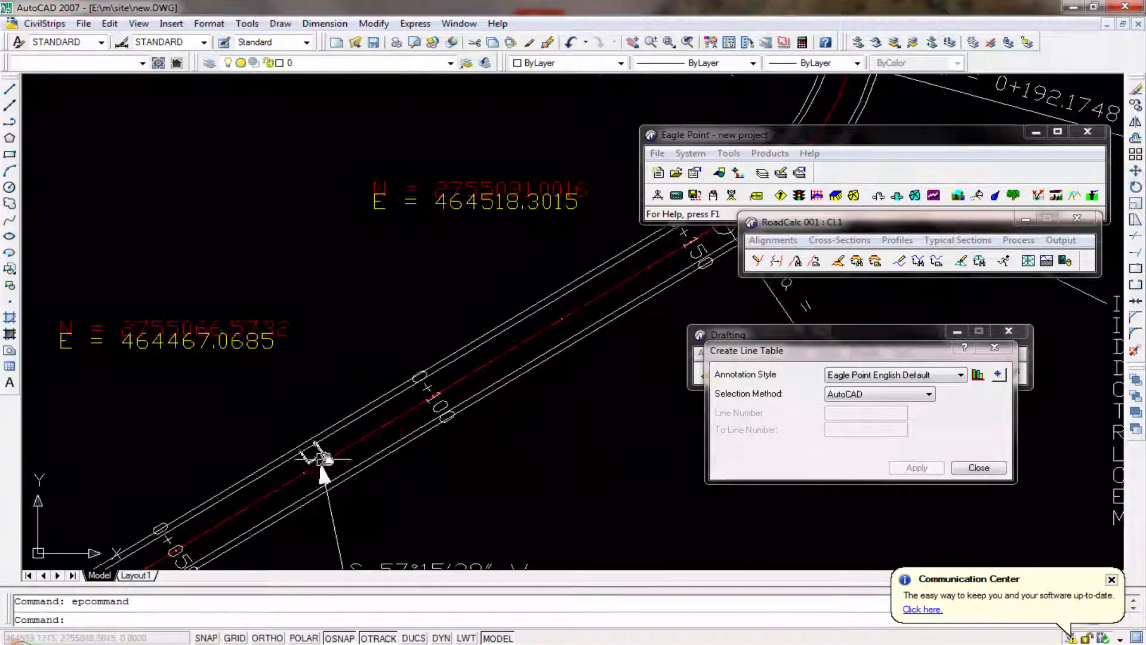
scroll(323, 460, "down", 4)
scroll(421, 399, "up", 4)
scroll(321, 370, "down", 8)
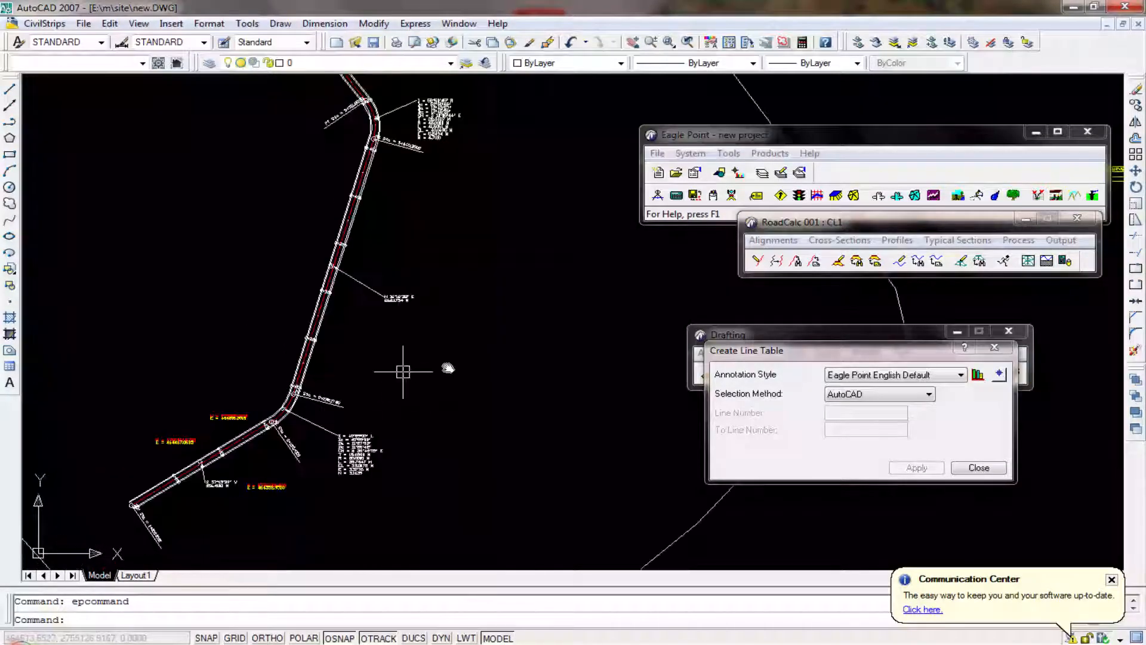
scroll(311, 451, "up", 6)
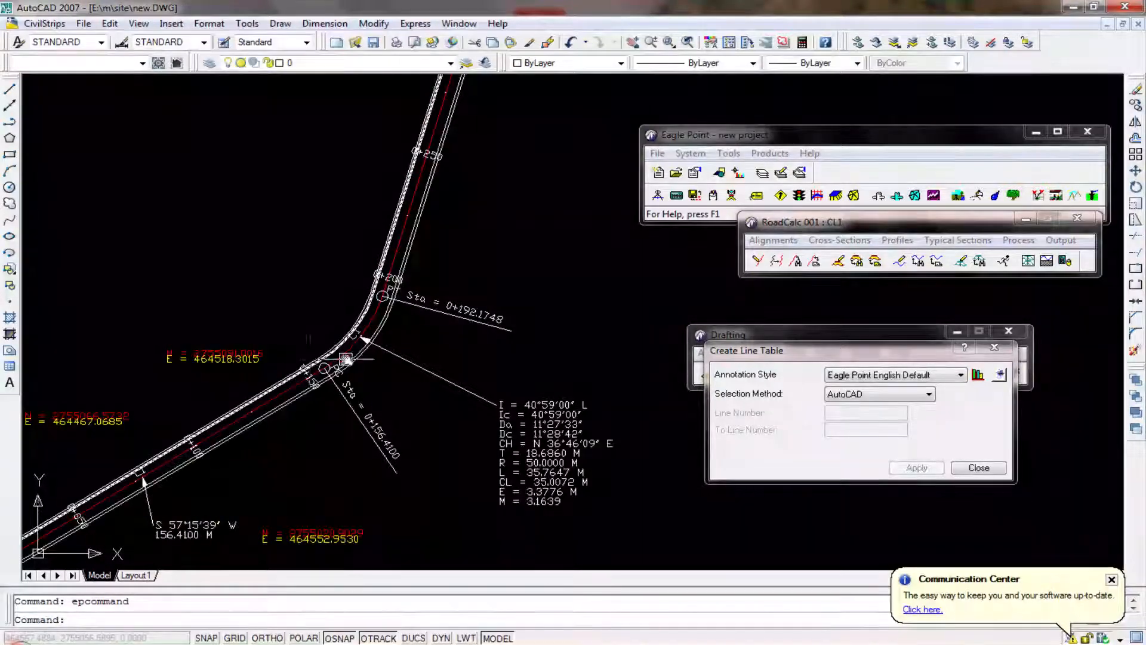
Step: Examine the curve table and the line table's directions and distances, and leave the line table tool
scroll(259, 403, "down", 4)
mouse_move(906, 322)
middle_mouse_down()
mouse_move(640, 338)
mouse_move(524, 361)
middle_mouse_up()
scroll(524, 361, "down", 4)
mouse_move(611, 305)
middle_mouse_down()
mouse_move(437, 312)
mouse_move(433, 349)
middle_mouse_up()
scroll(403, 295, "up", 3)
scroll(407, 317, "up", 4)
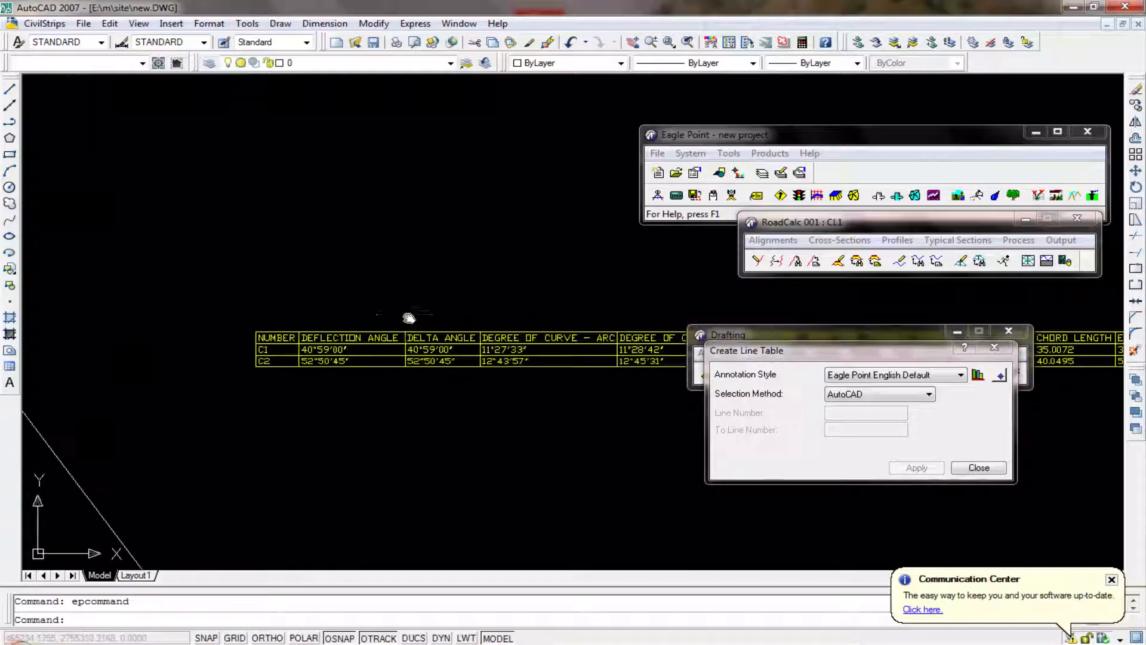
scroll(245, 350, "down", 4)
middle_click_drag(214, 351, 655, 366)
scroll(267, 263, "up", 4)
middle_click_drag(262, 257, 303, 326)
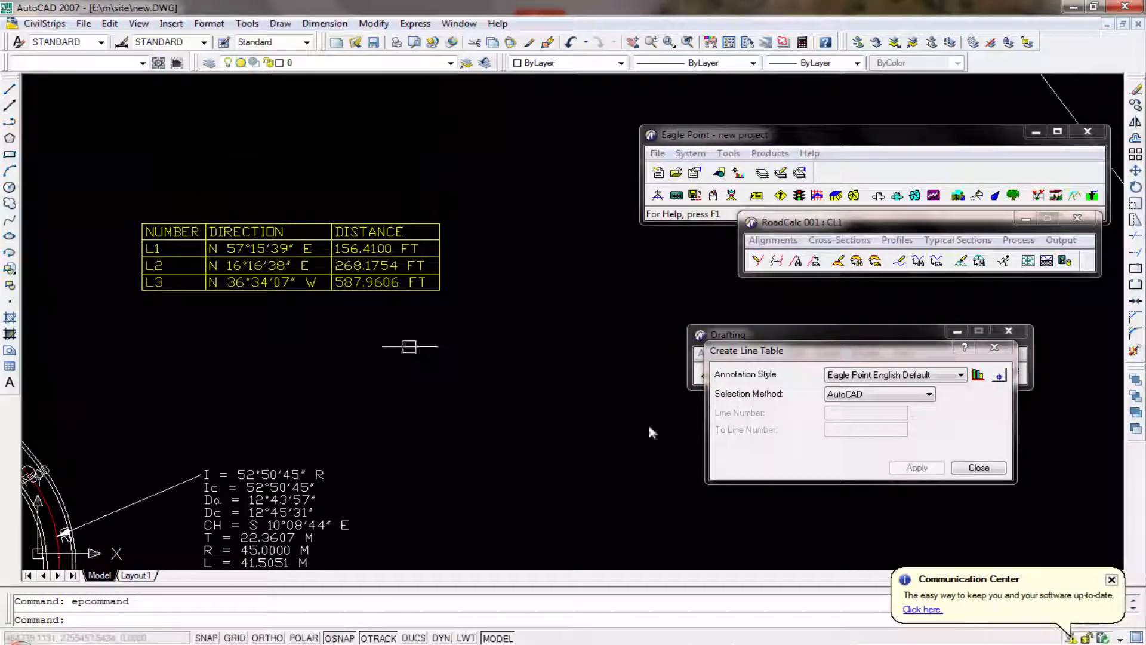
left_click(978, 468)
left_click(941, 443)
left_click(631, 488)
scroll(414, 410, "down", 4)
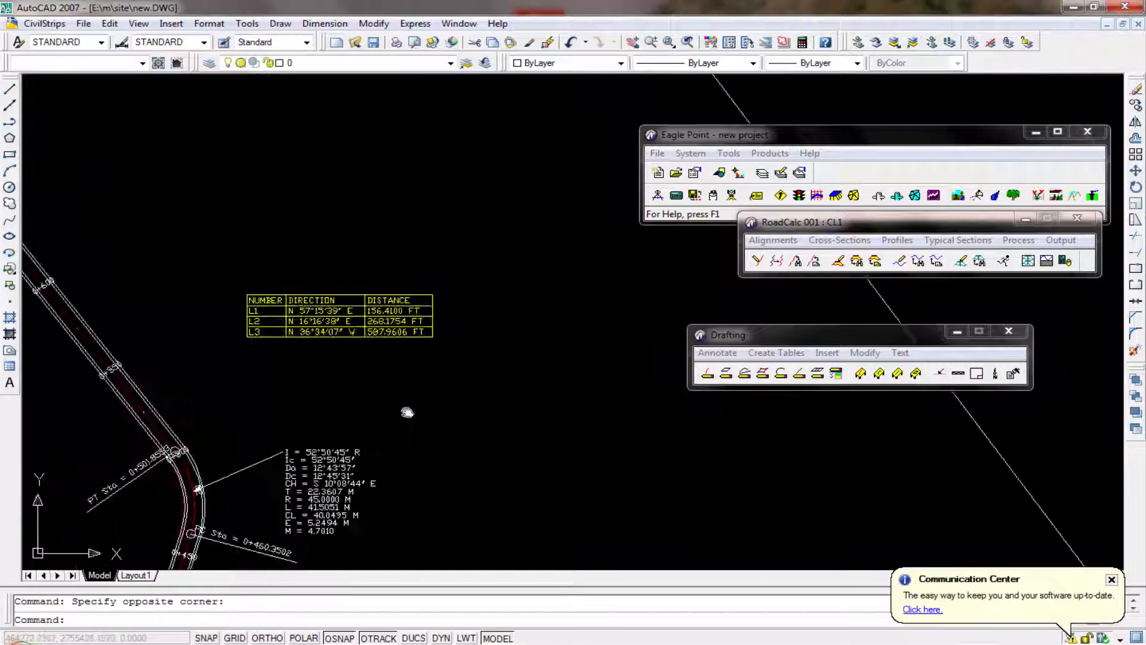
middle_click_drag(406, 412, 333, 409)
scroll(335, 420, "down", 4)
scroll(224, 427, "up", 9)
scroll(203, 429, "down", 5)
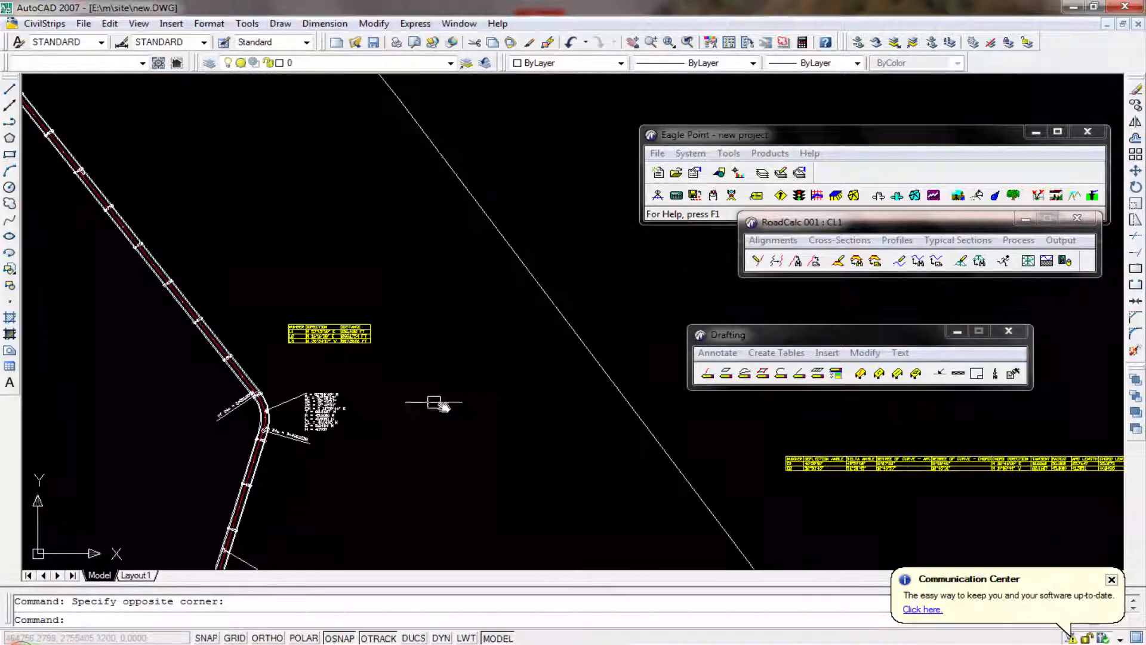
Step: Open the alignment table tool and examine the settings of the Eagle Point Metric Default alignment style
left_click(736, 355)
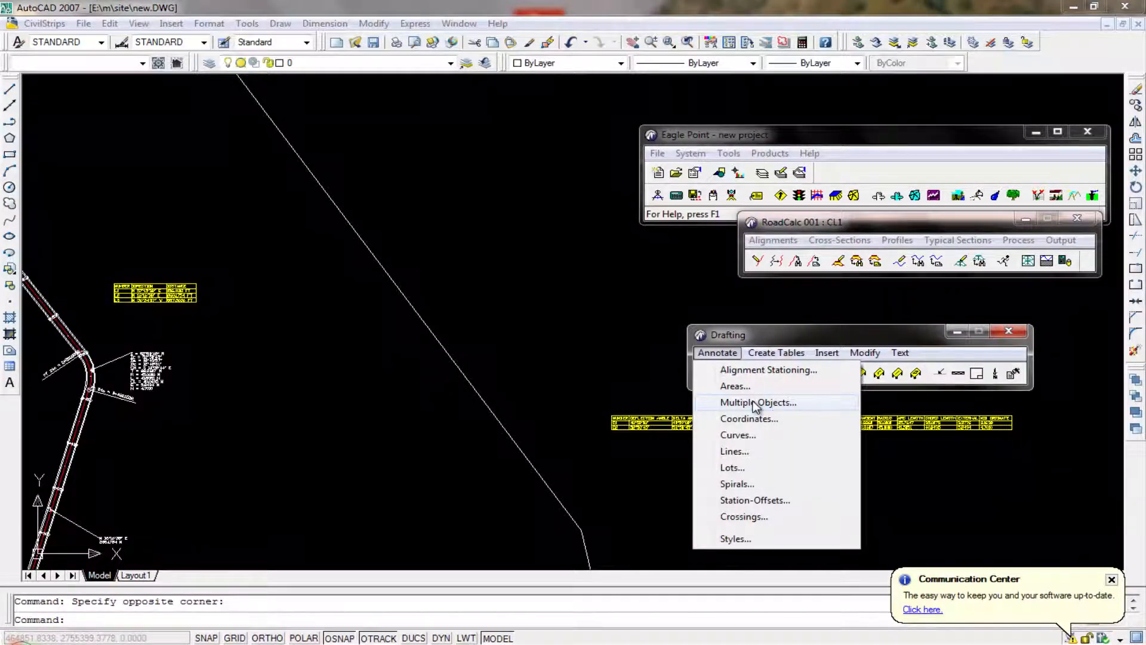
mouse_move(784, 357)
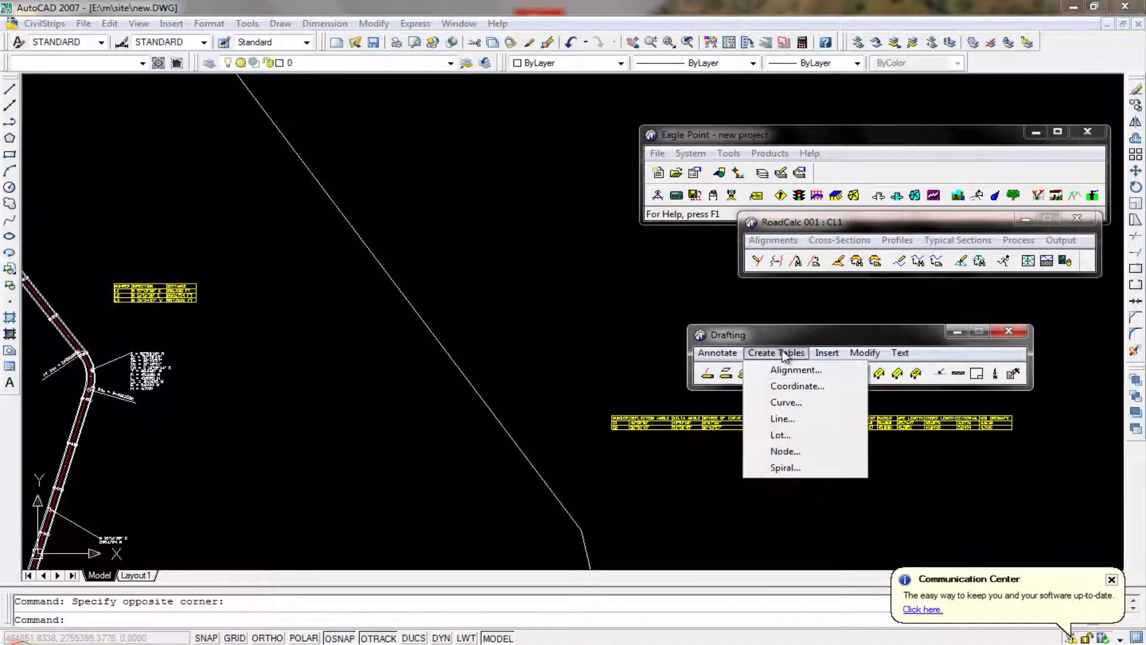
left_click(795, 372)
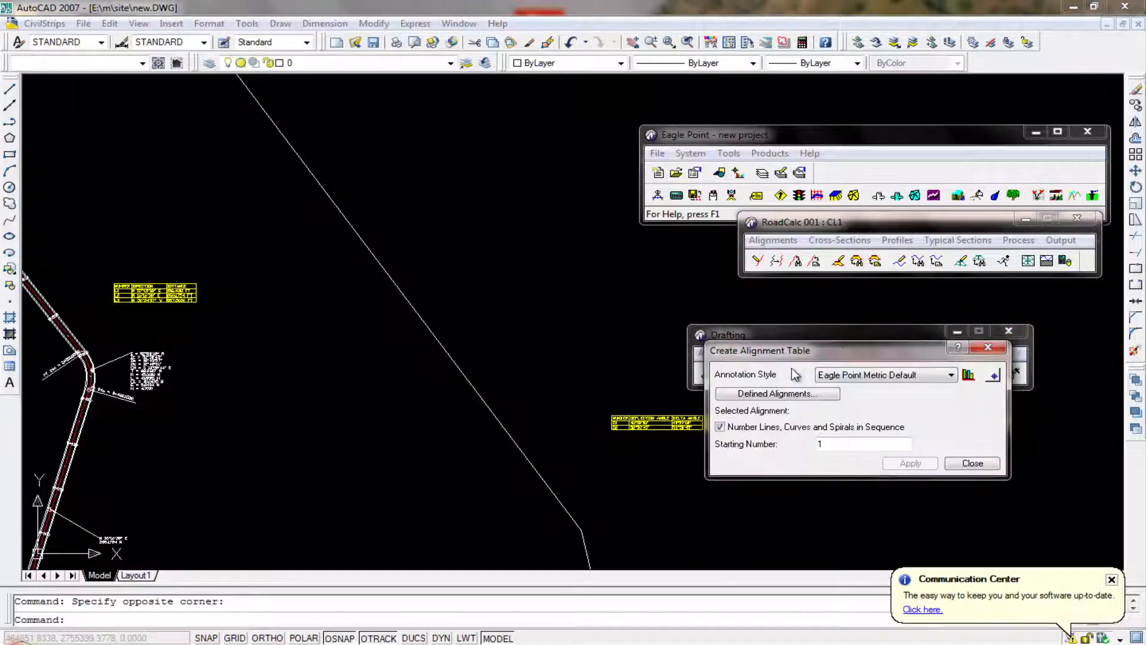
left_click(968, 377)
left_click(792, 560)
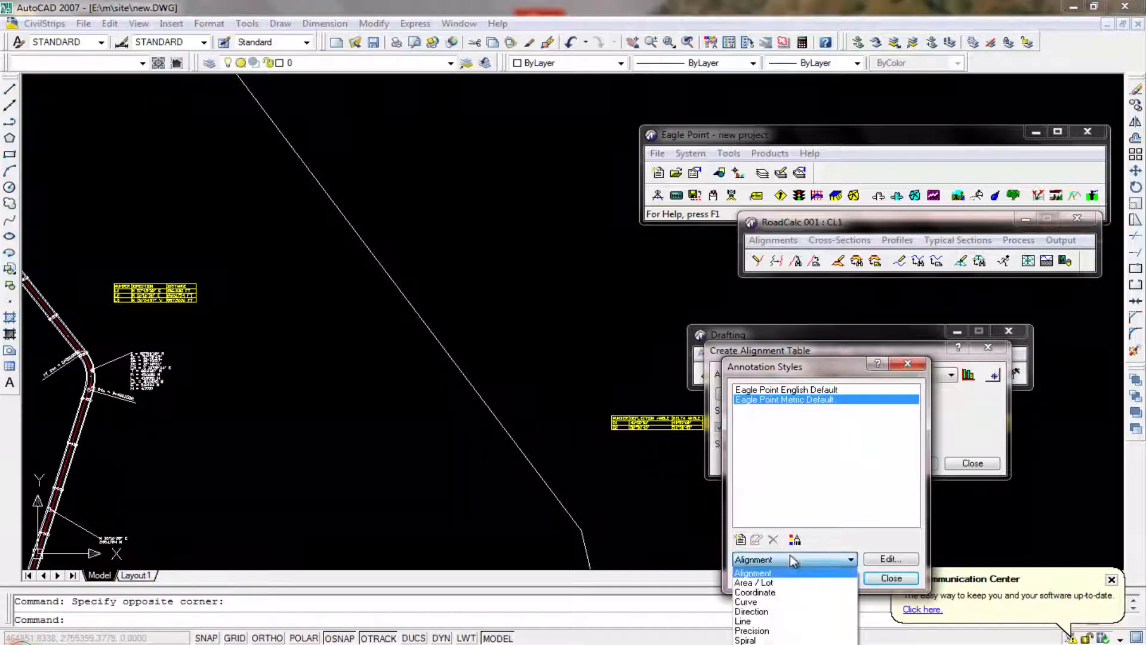
left_click(793, 560)
left_click(880, 560)
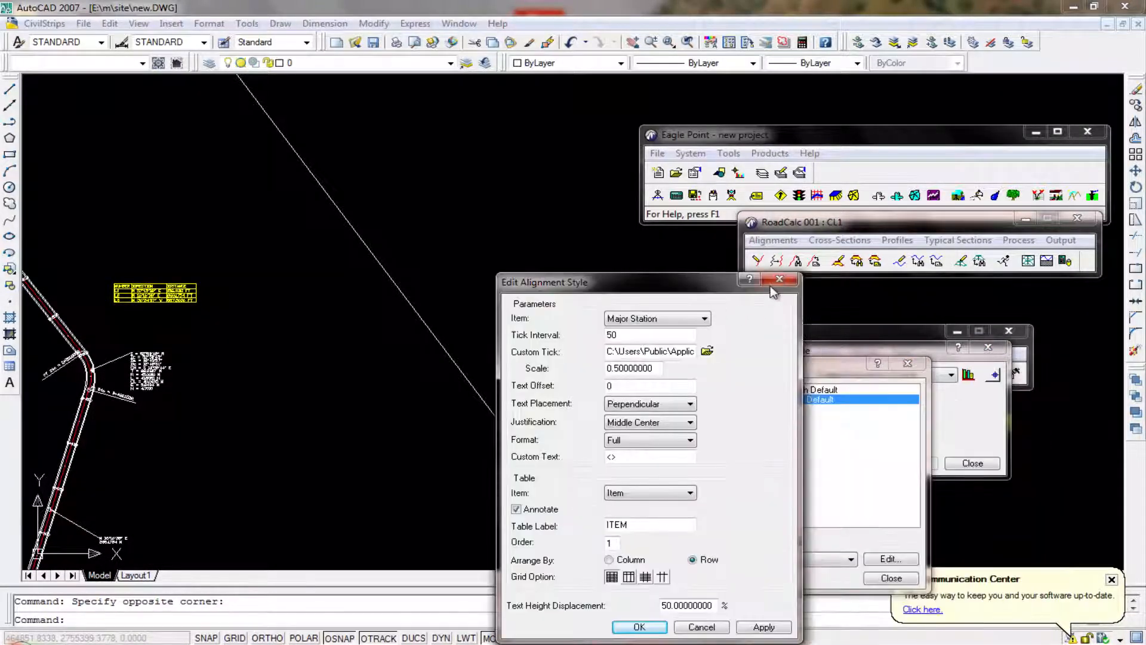
left_click(778, 280)
left_click(906, 366)
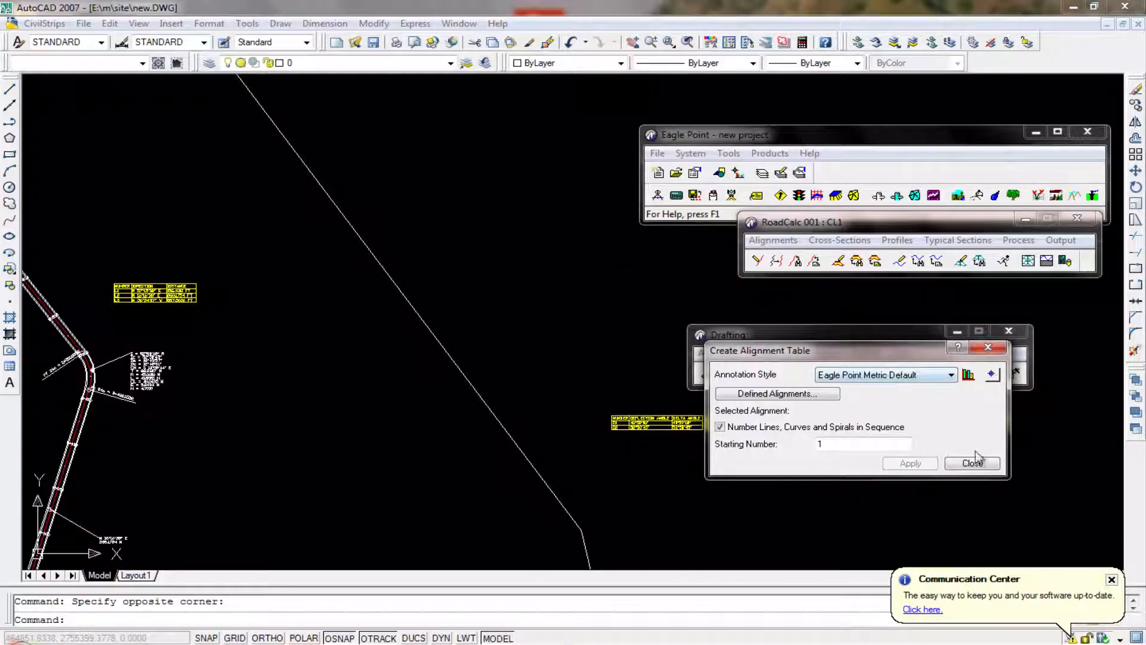
Step: Create the centerline's alignment table in the Eagle Point Metric Default style, numbered in sequence from 1, and place it outside the boundary below the curve table
left_click(996, 375)
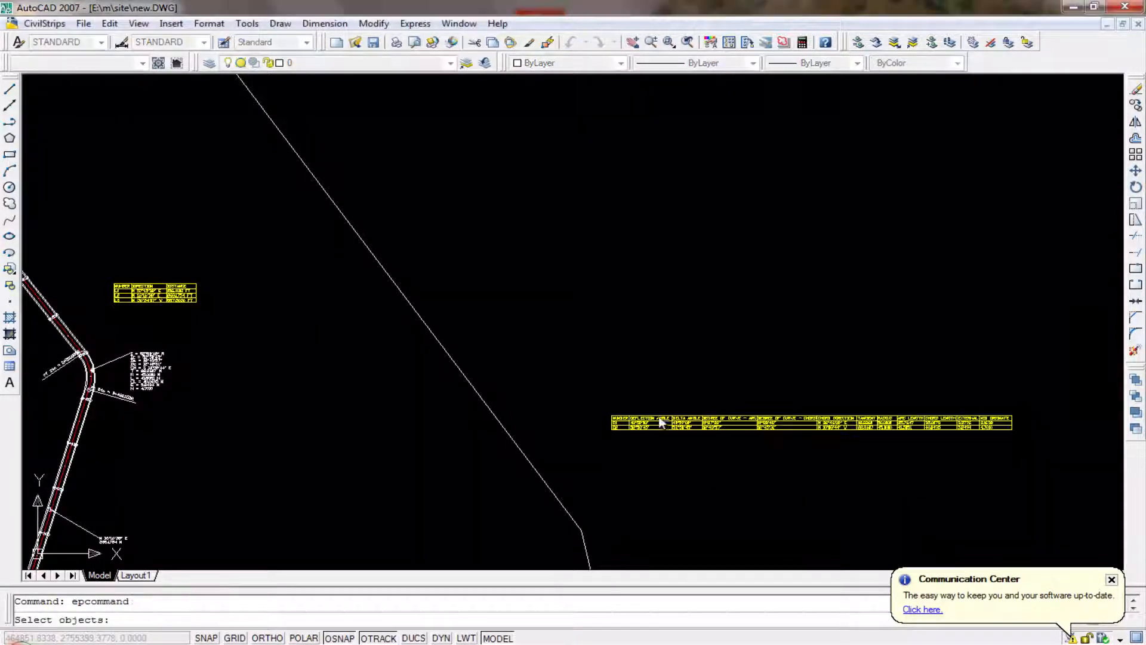
scroll(397, 381, "up", 2)
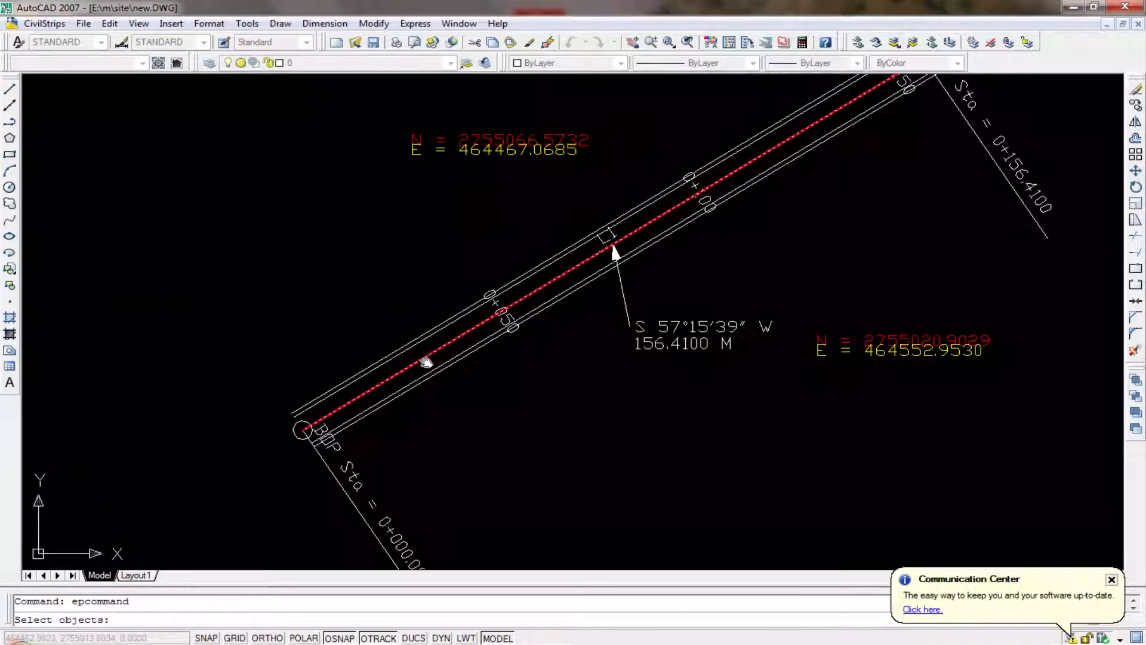
left_click(430, 358)
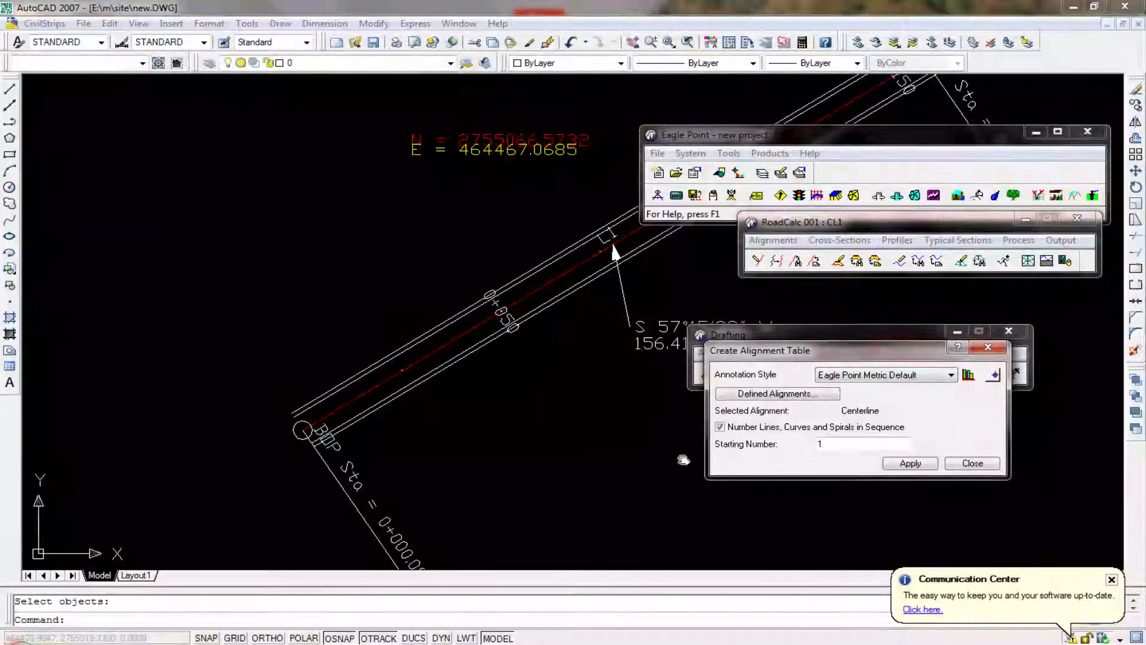
scroll(522, 447, "down", 5)
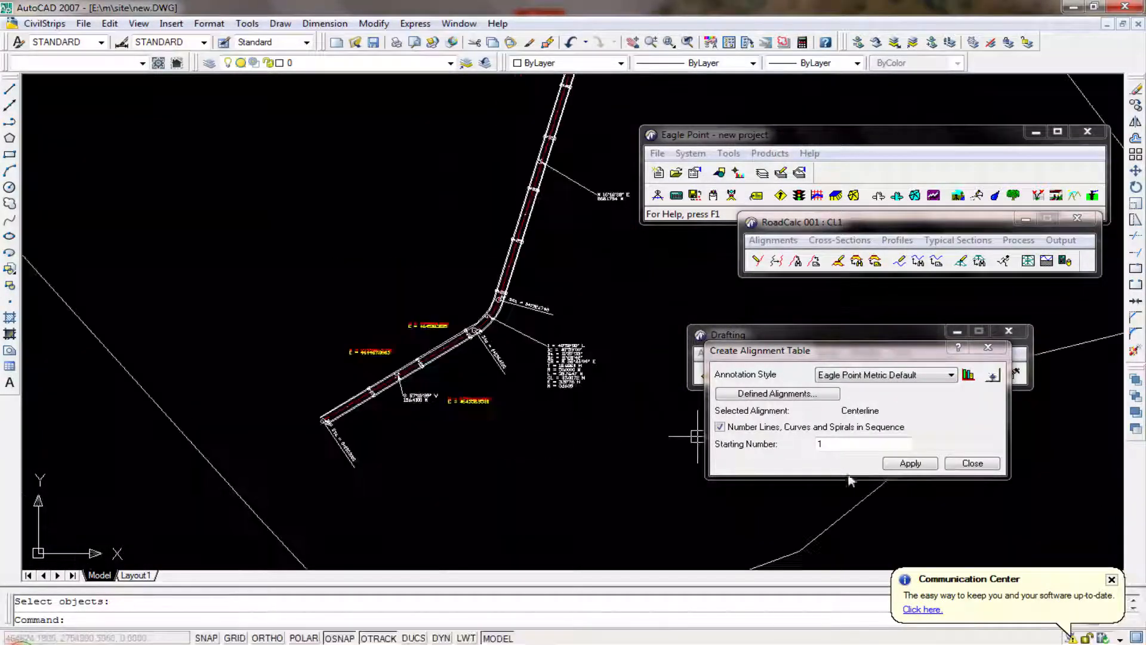
left_click(913, 463)
scroll(627, 454, "down", 4)
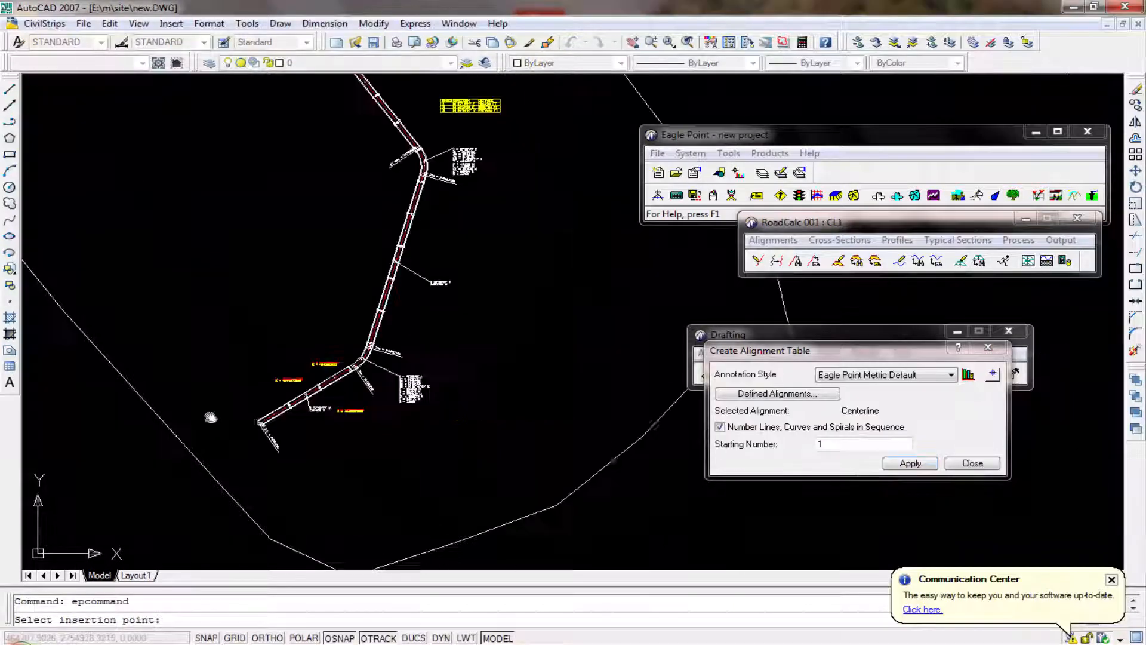
middle_click_drag(644, 493, 403, 494)
left_click(440, 458)
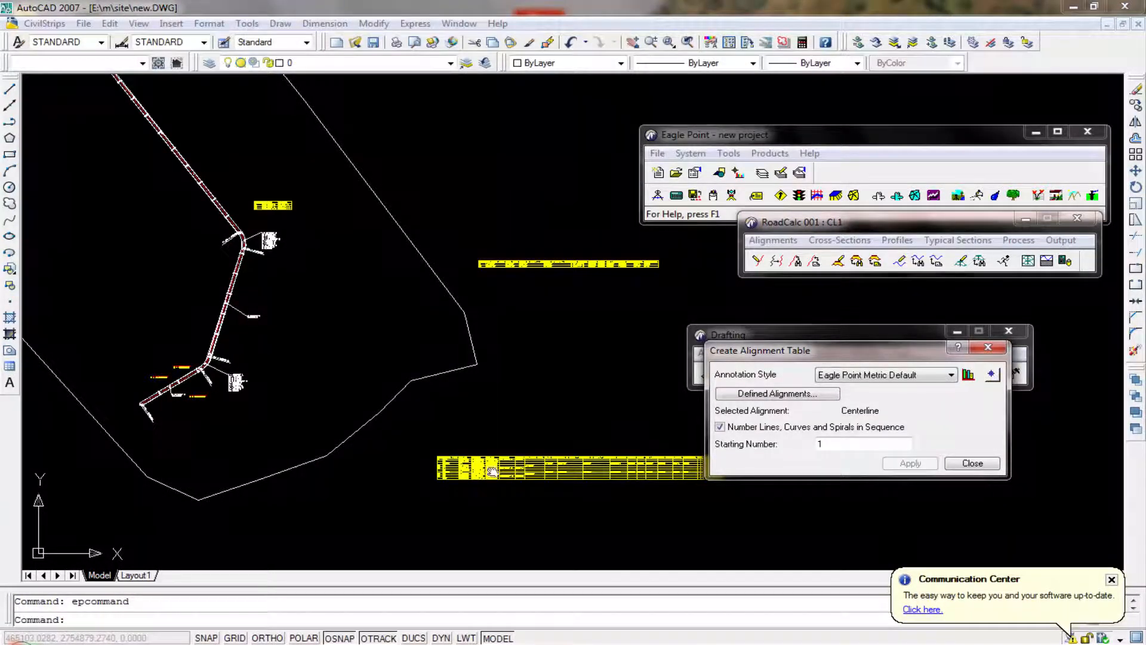
scroll(493, 473, "up", 5)
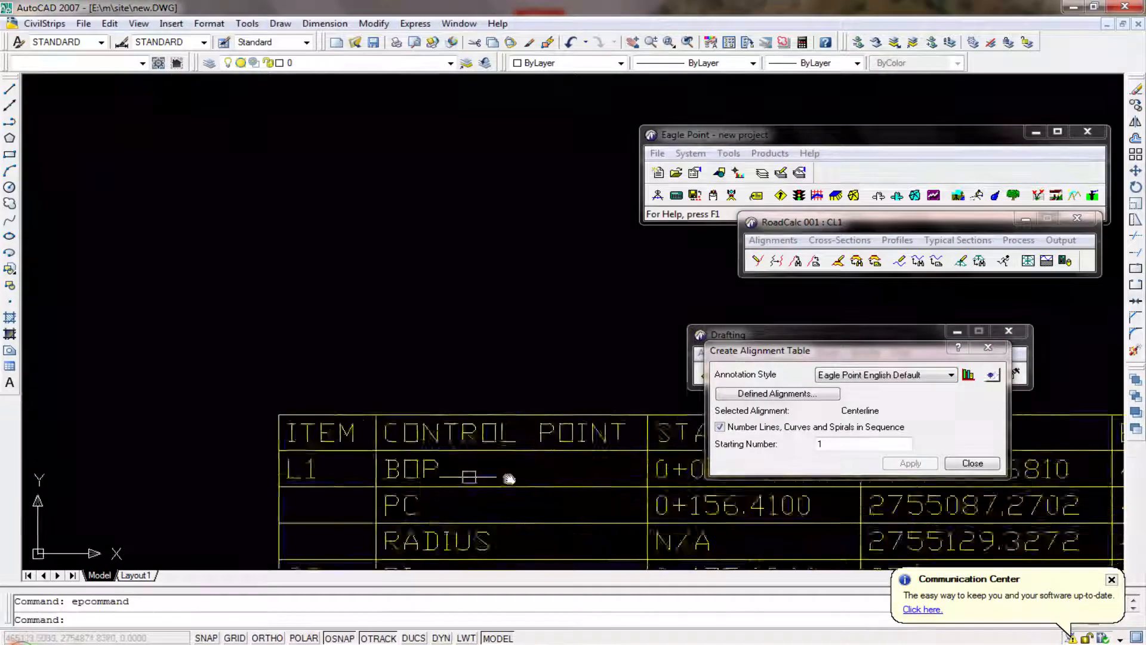
Step: Examine the alignment table's control points, stations, coordinates, directions, distances and curve data across its columns
scroll(469, 477, "down", 3)
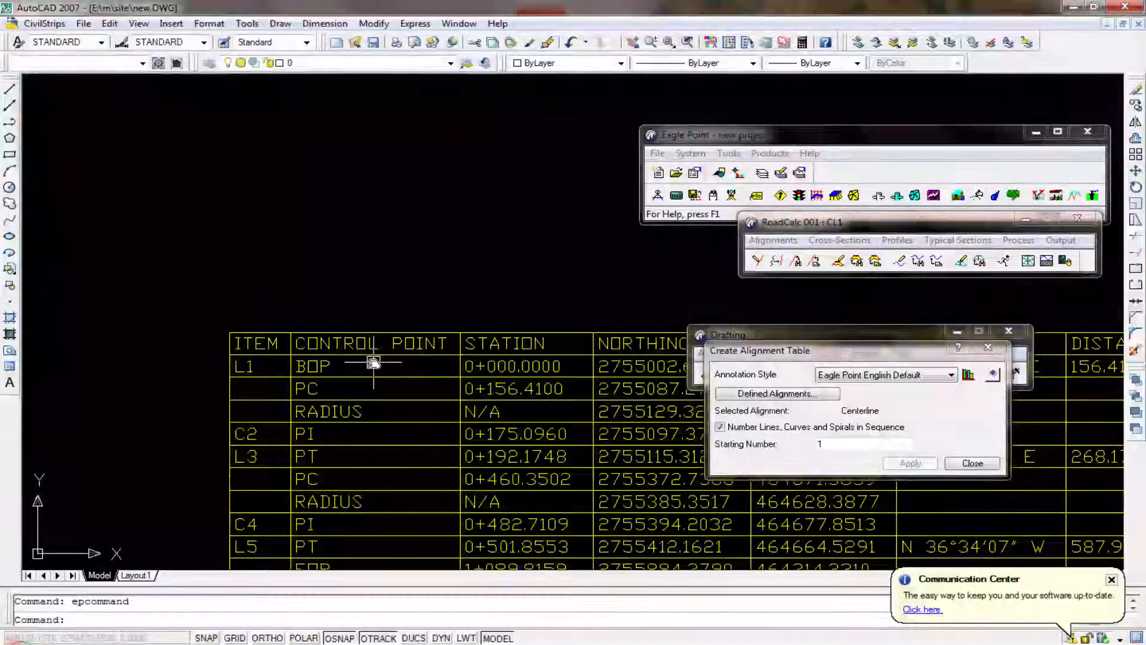
middle_click_drag(370, 366, 308, 265)
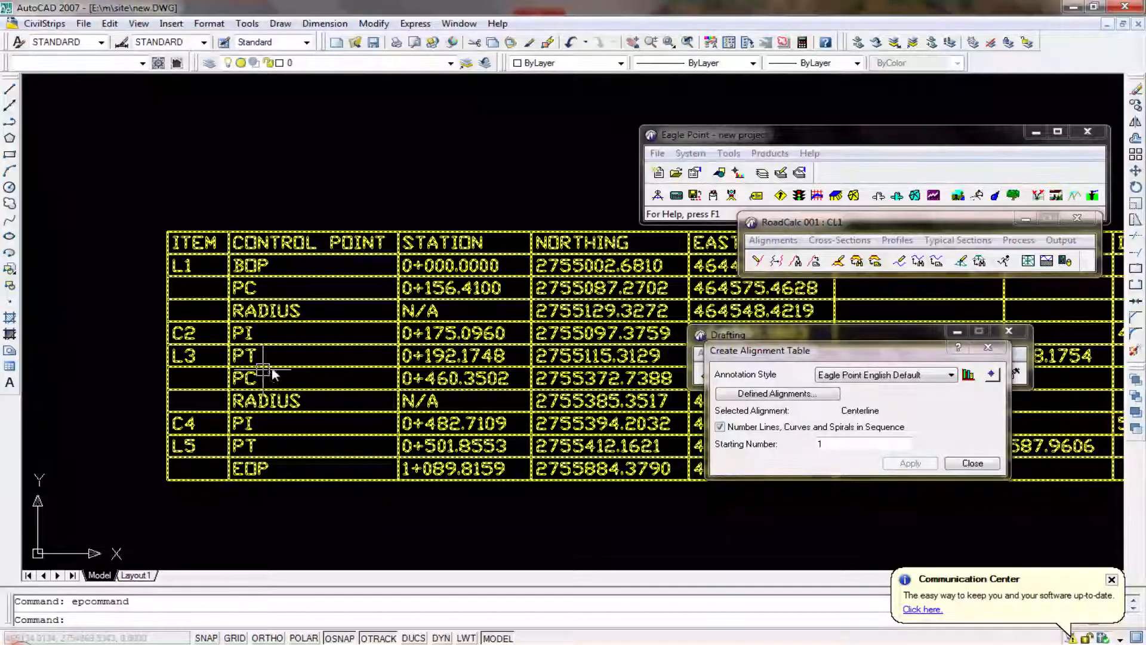
middle_click_drag(486, 357, 231, 372)
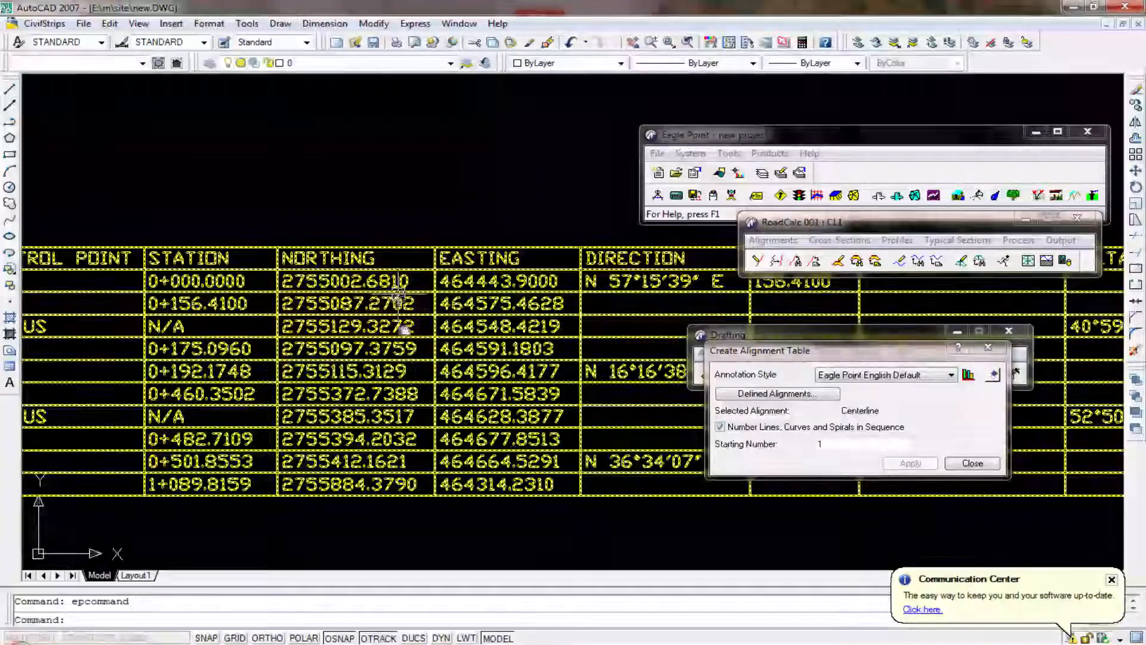
middle_click_drag(419, 427, 191, 465)
mouse_move(382, 348)
middle_mouse_down()
mouse_move(362, 361)
mouse_move(33, 384)
middle_mouse_up()
middle_click_drag(461, 385, 199, 388)
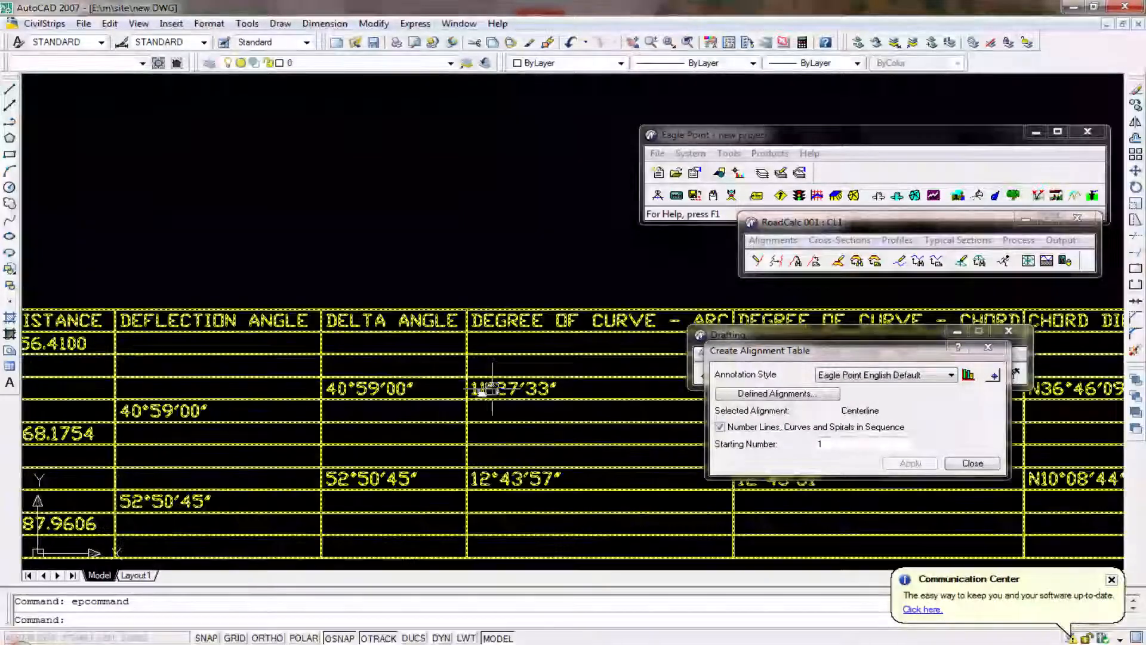
middle_click_drag(492, 389, 224, 393)
mouse_move(397, 394)
middle_mouse_down()
mouse_move(155, 392)
mouse_move(228, 390)
mouse_move(182, 391)
middle_mouse_up()
middle_click_drag(466, 389, 378, 384)
middle_click_drag(514, 378, 424, 377)
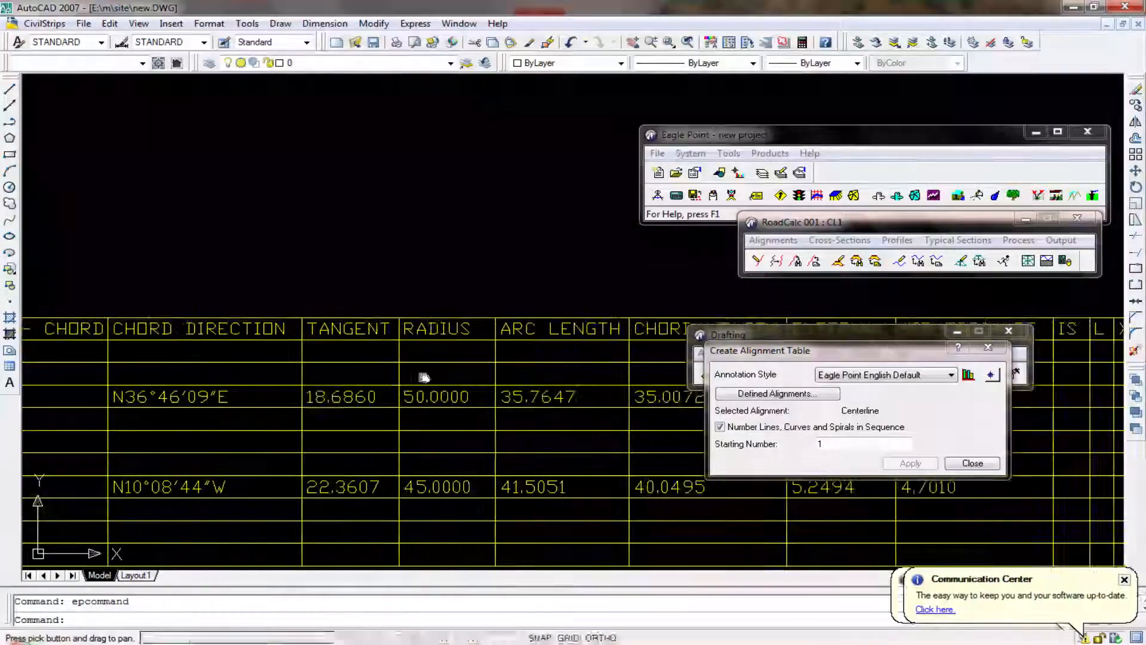
key("Escape")
Step: Check the alignment table's extent and position relative to the road, and review its first control points and stations
scroll(463, 435, "down", 5)
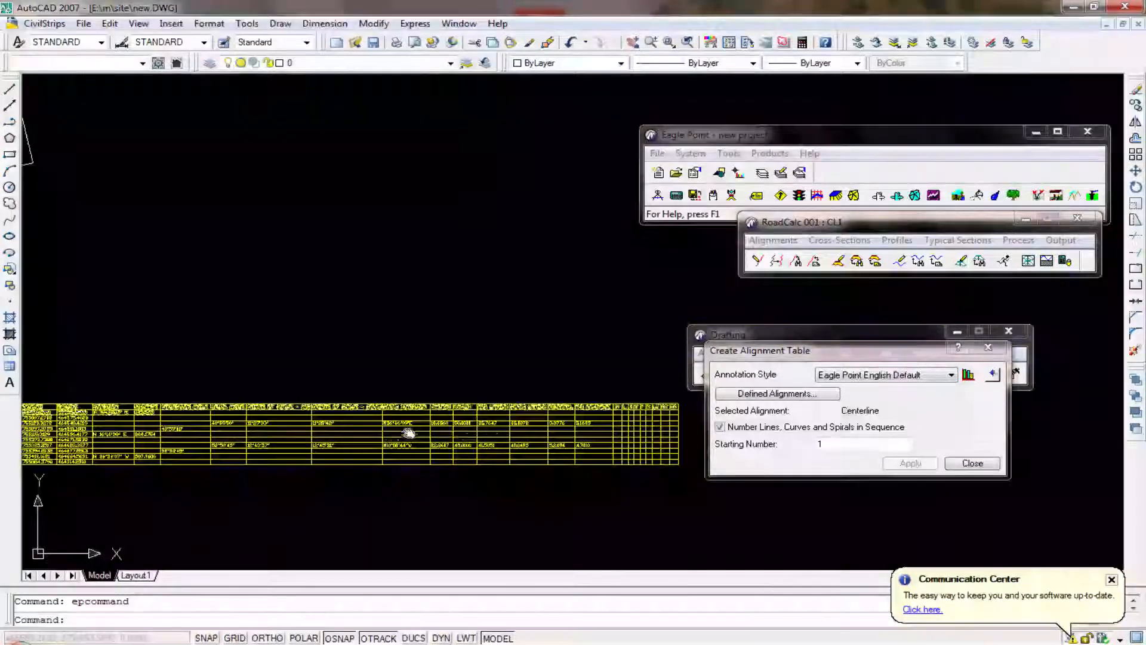
middle_click_drag(410, 430, 489, 349)
scroll(405, 312, "down", 2)
middle_click_drag(405, 312, 445, 243)
middle_click_drag(316, 285, 468, 295)
middle_click_drag(269, 289, 576, 331)
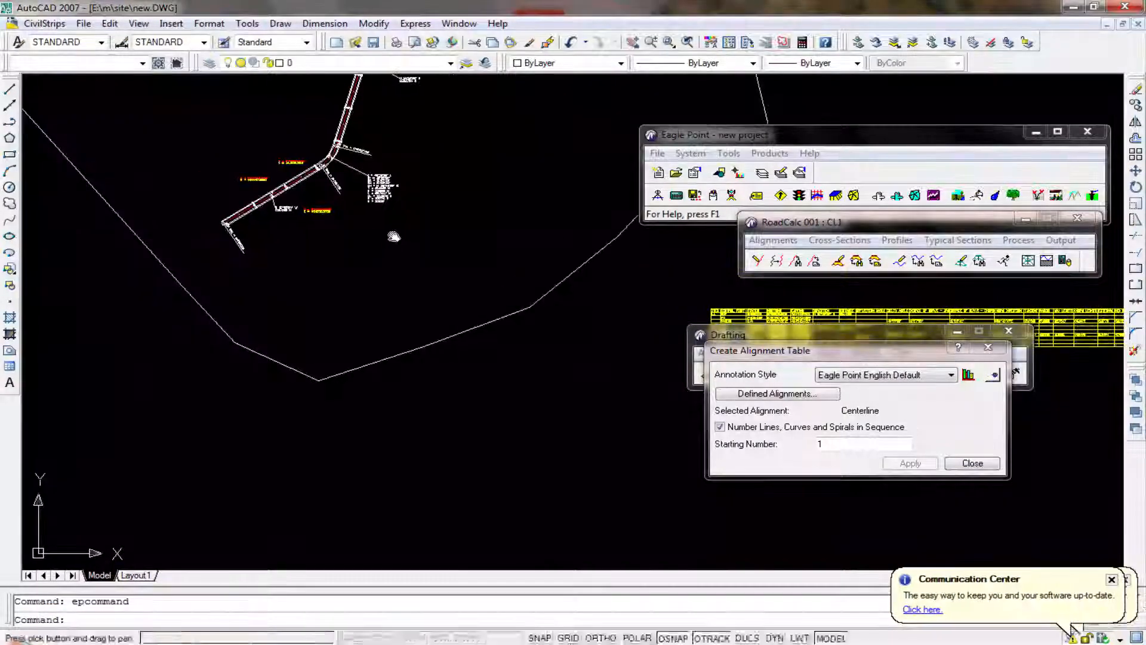
middle_click_drag(468, 294, 390, 350)
scroll(396, 277, "up", 2)
mouse_move(469, 291)
middle_mouse_down()
mouse_move(209, 251)
mouse_move(129, 216)
middle_mouse_up()
scroll(517, 317, "up", 2)
scroll(514, 315, "up", 3)
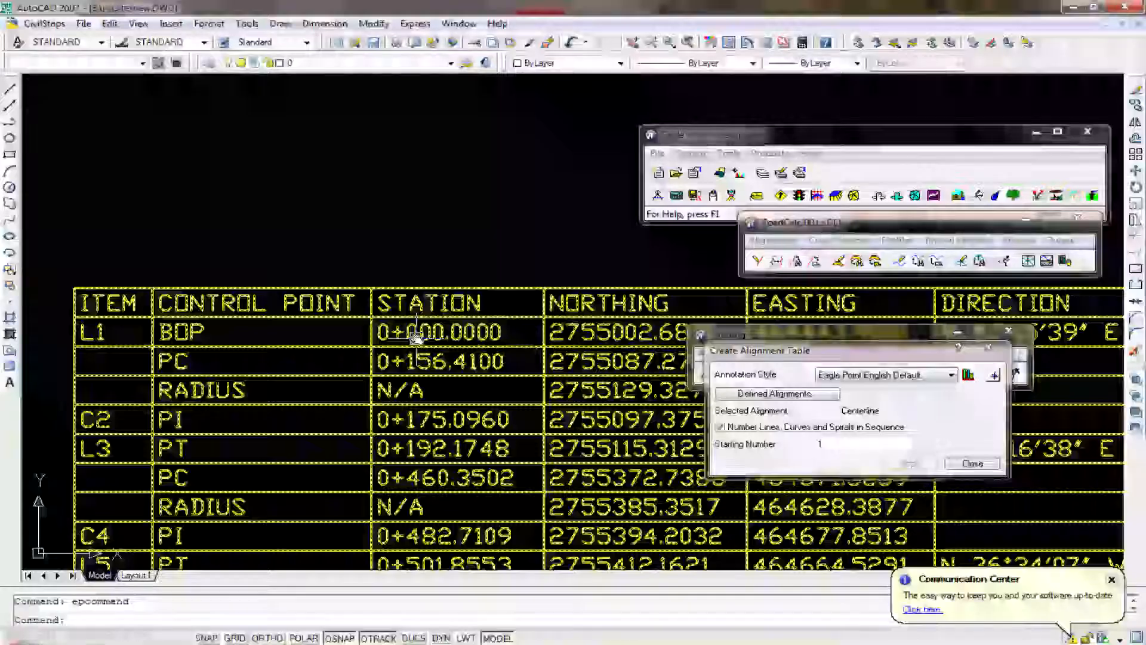
Step: Compare the alignment table's stations with the PC and PT station labels at both centerline curves, and leave the alignment table tool
scroll(515, 316, "down", 8)
scroll(506, 221, "up", 8)
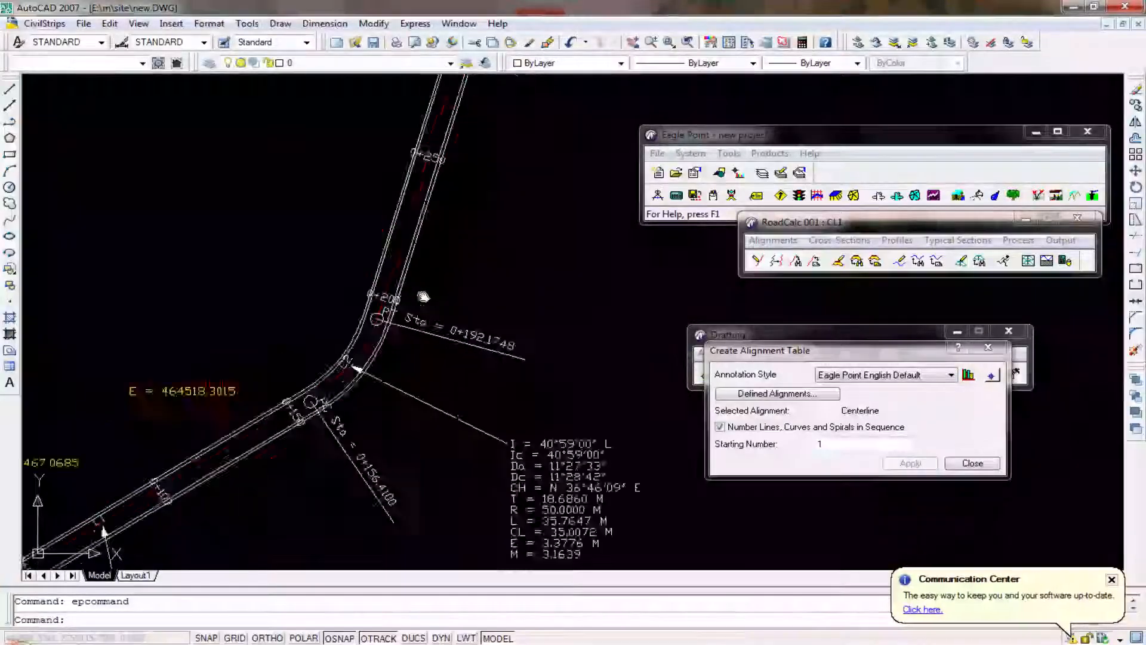
middle_click_drag(506, 222, 475, 430)
mouse_move(508, 155)
middle_mouse_down()
mouse_move(468, 389)
mouse_move(477, 407)
middle_mouse_up()
middle_click_drag(542, 299, 431, 525)
middle_click_drag(491, 284, 478, 388)
scroll(478, 388, "down", 3)
middle_click_drag(478, 389, 475, 449)
left_click(969, 464)
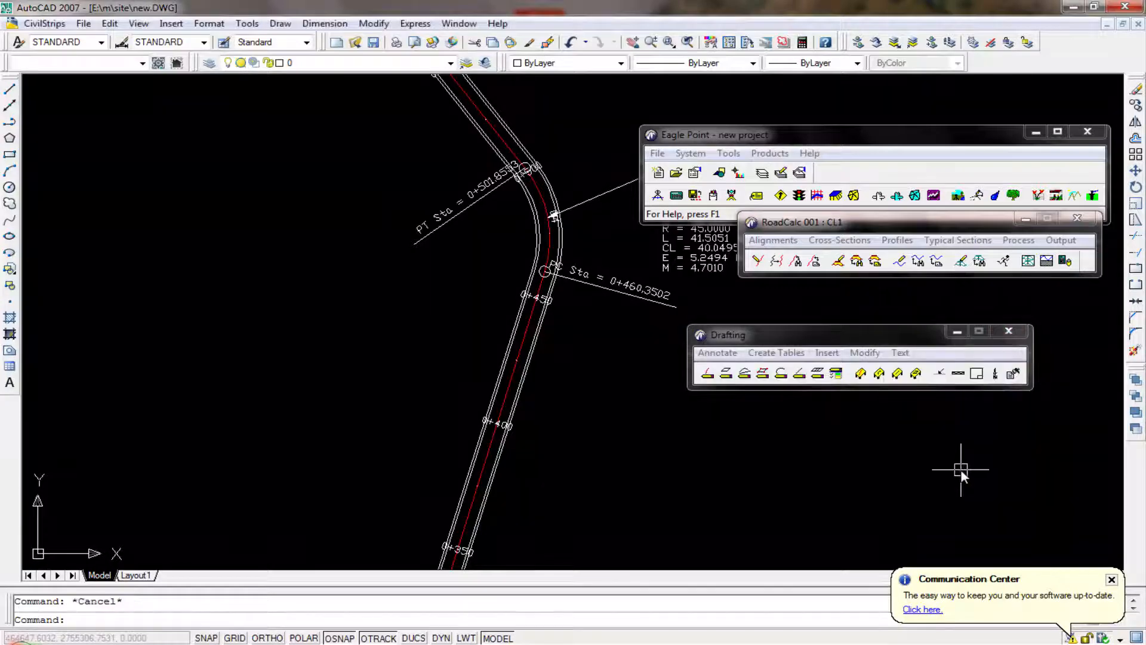
left_click(777, 353)
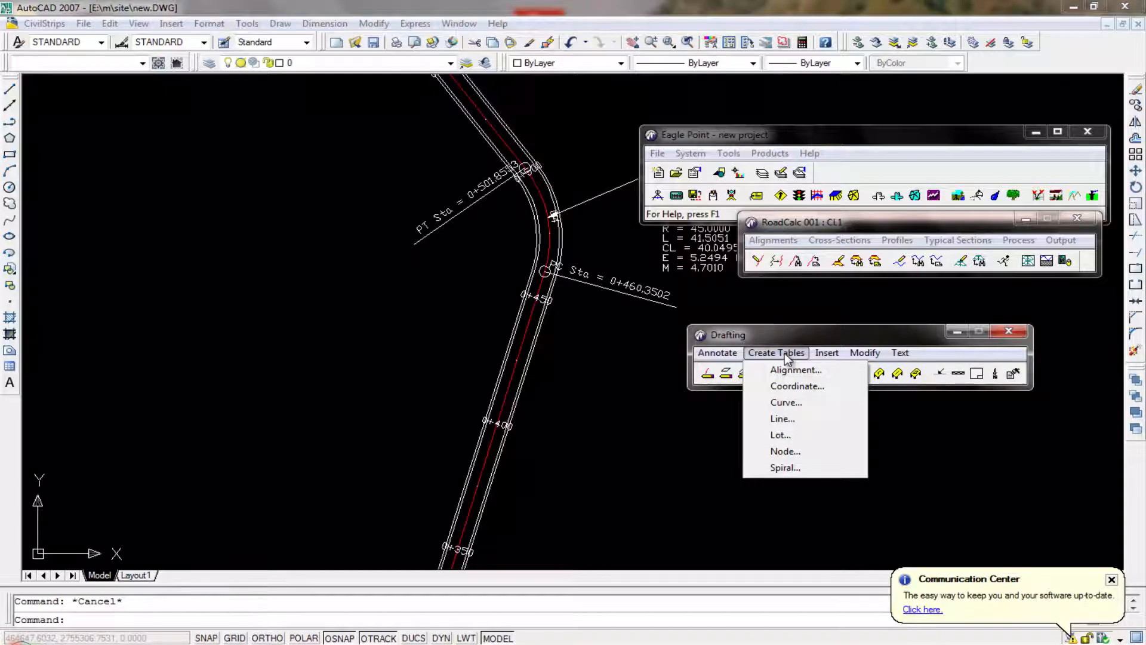
left_click(717, 356)
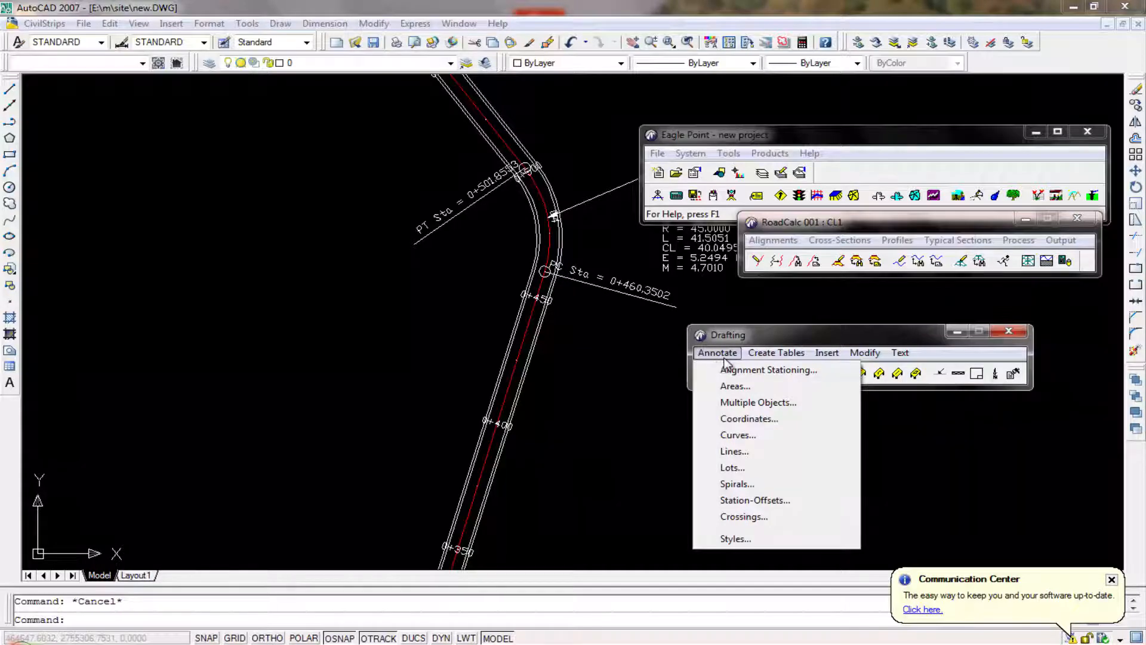
left_click(333, 364)
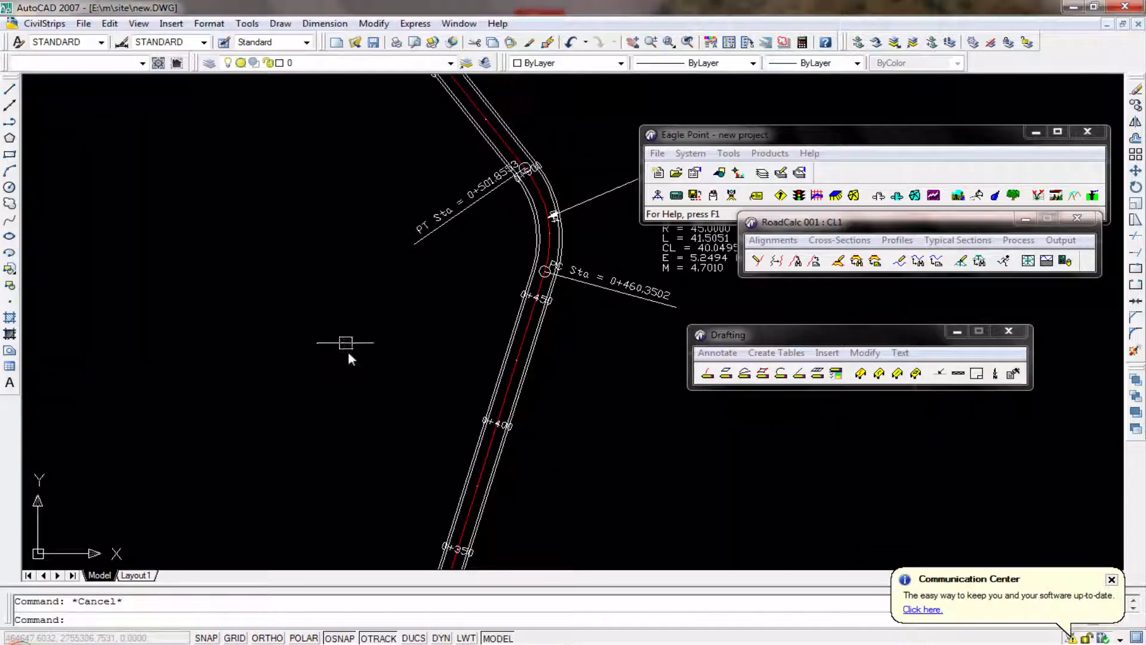
scroll(347, 343, "down", 5)
middle_click_drag(504, 405, 340, 369)
middle_click_drag(472, 415, 576, 373)
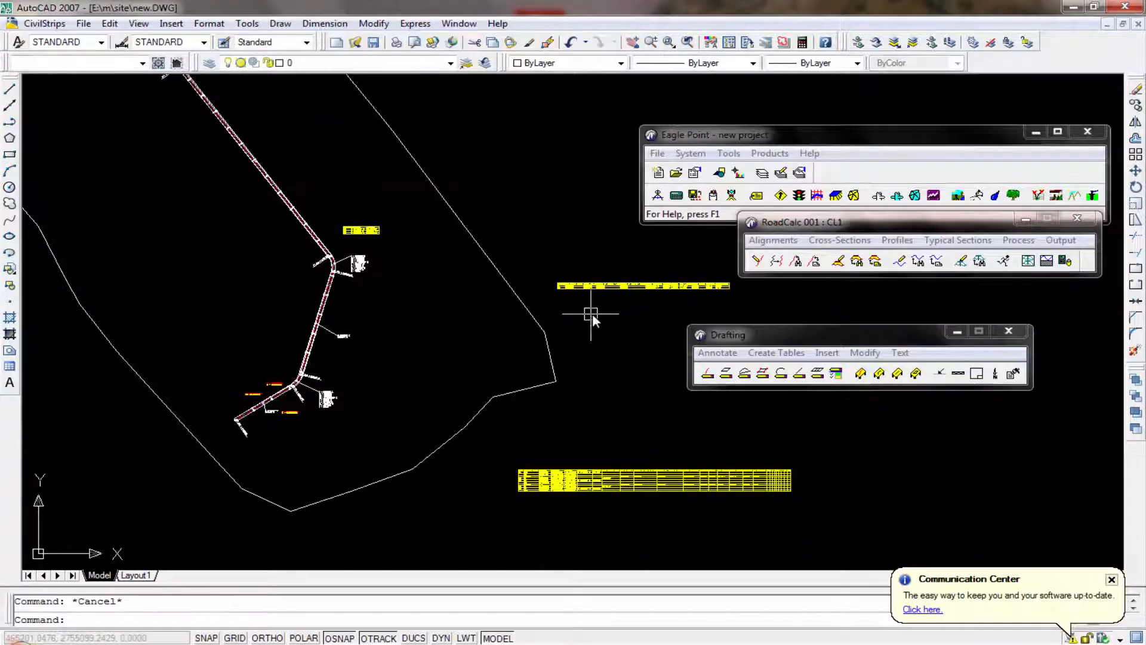